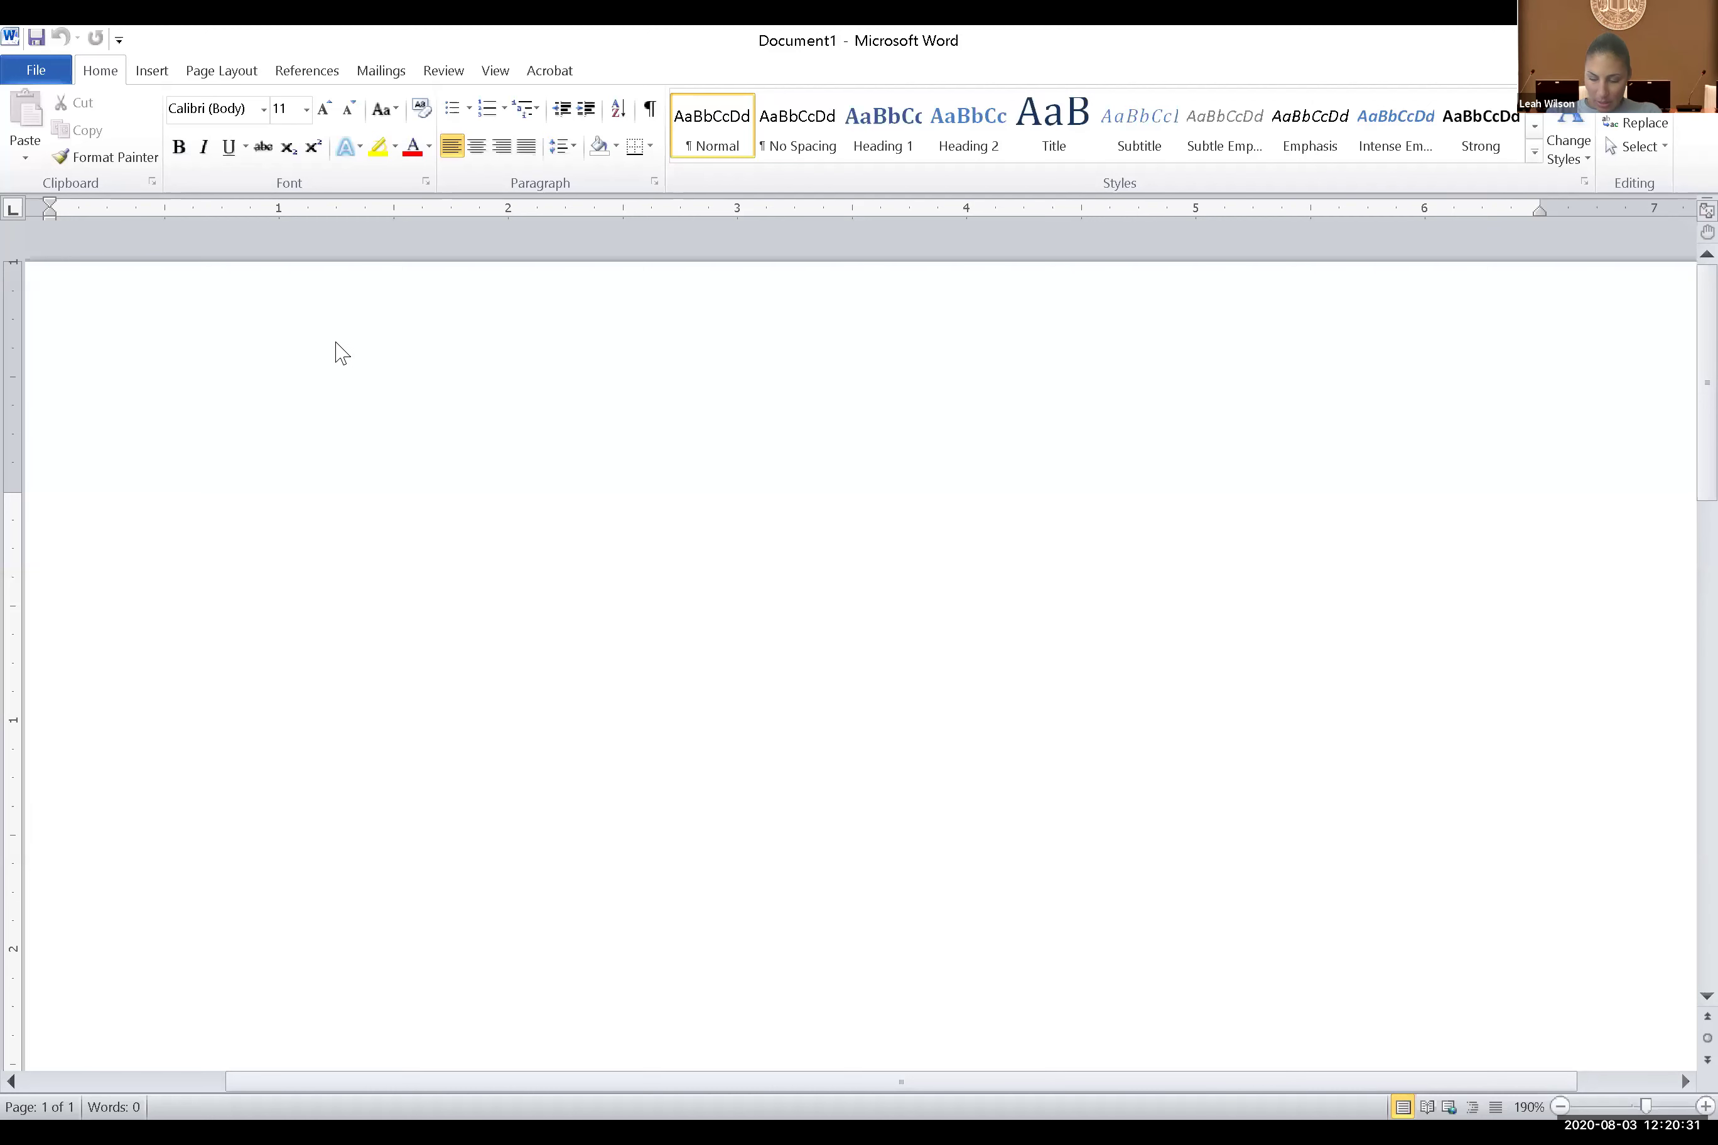
{"action": "type", "text": "Task"}
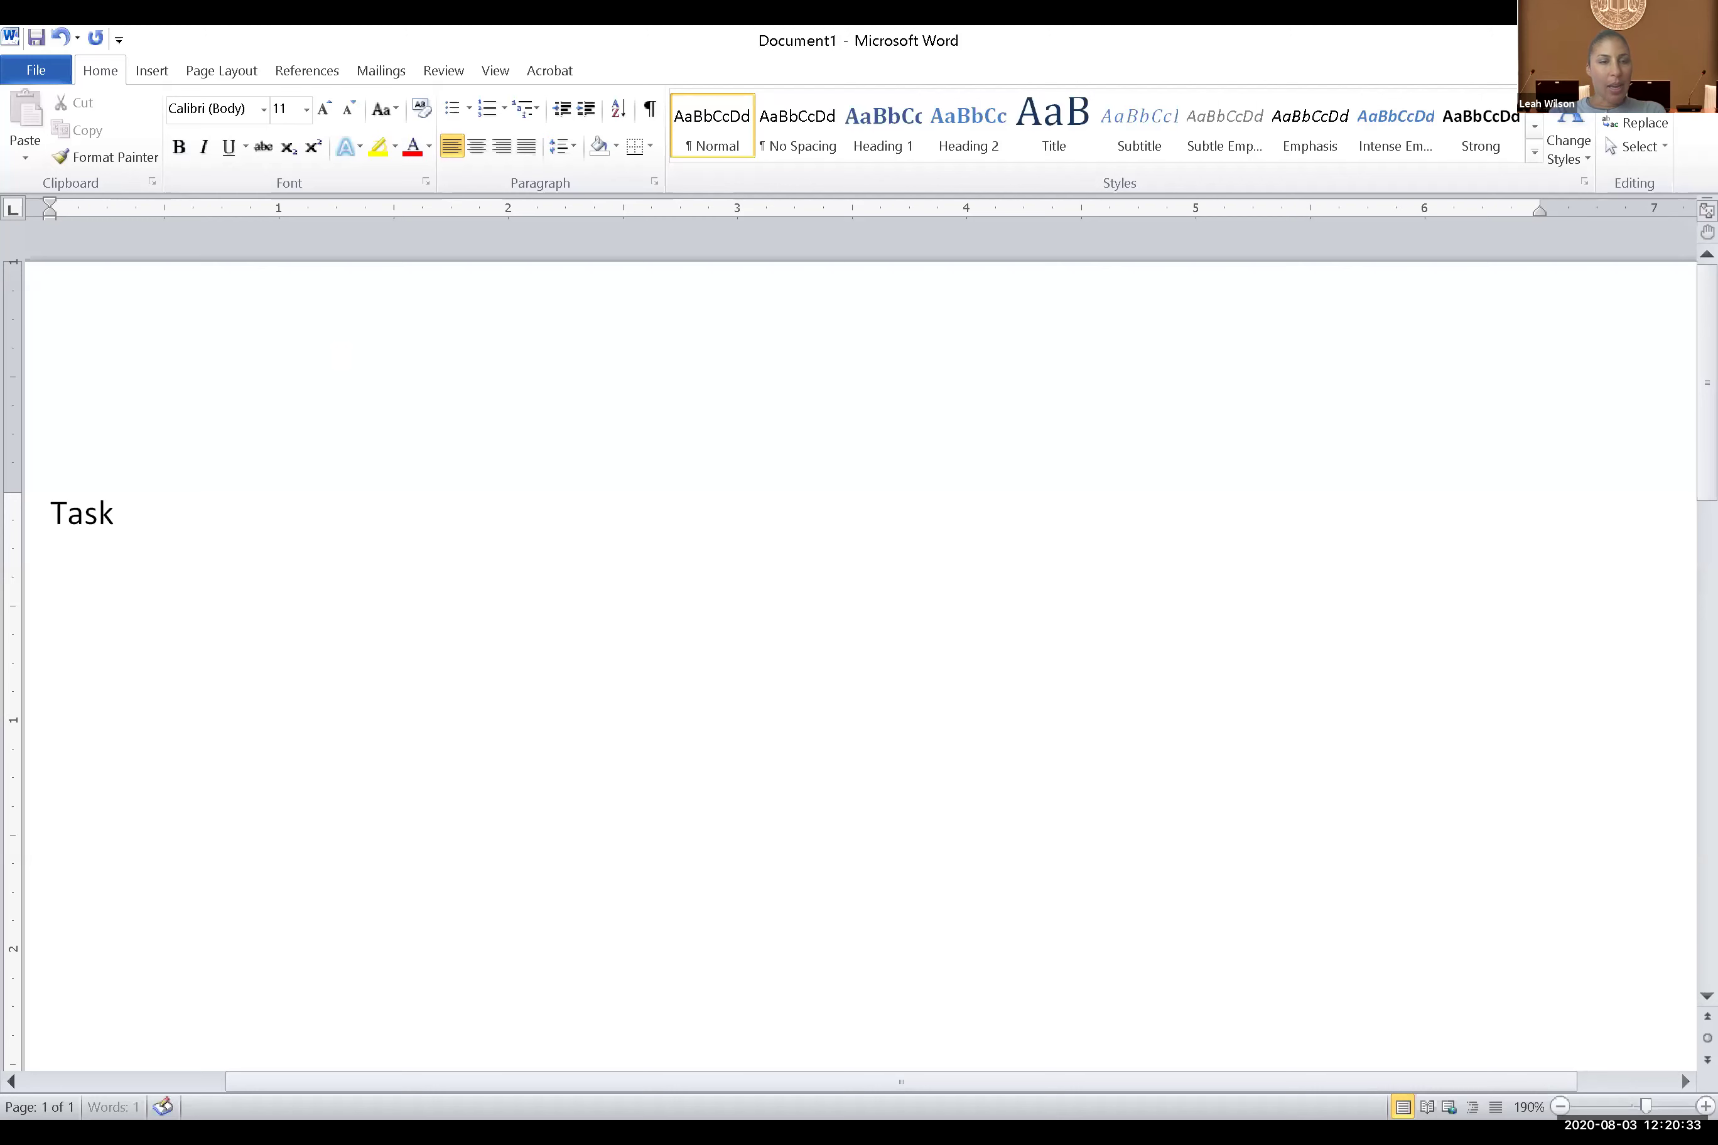
{"action": "type", "text": "s"}
{"action": "left_click", "coordinate": [4, 518]}
{"action": "key", "text": "BackSpace"}
Insert a table with five columns and six rows in the blank document
{"action": "left_click", "coordinate": [151, 70]}
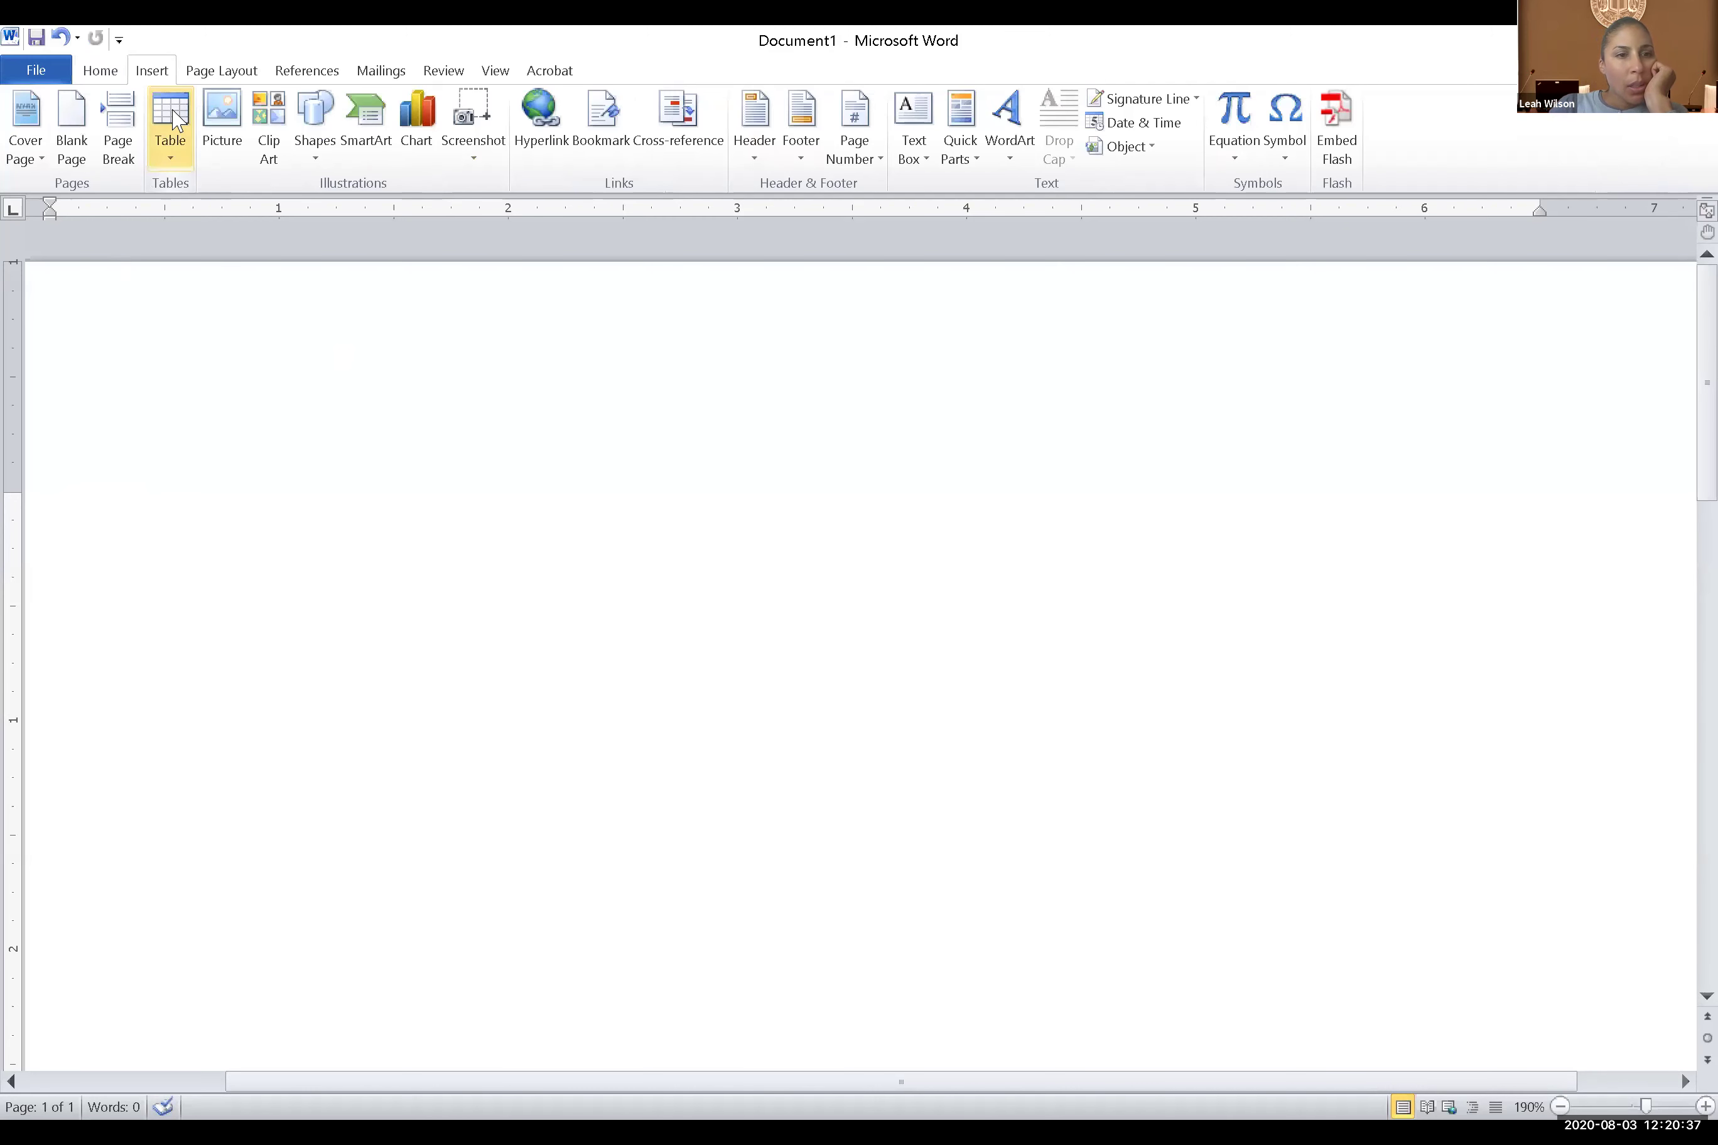
{"action": "left_click", "coordinate": [171, 140]}
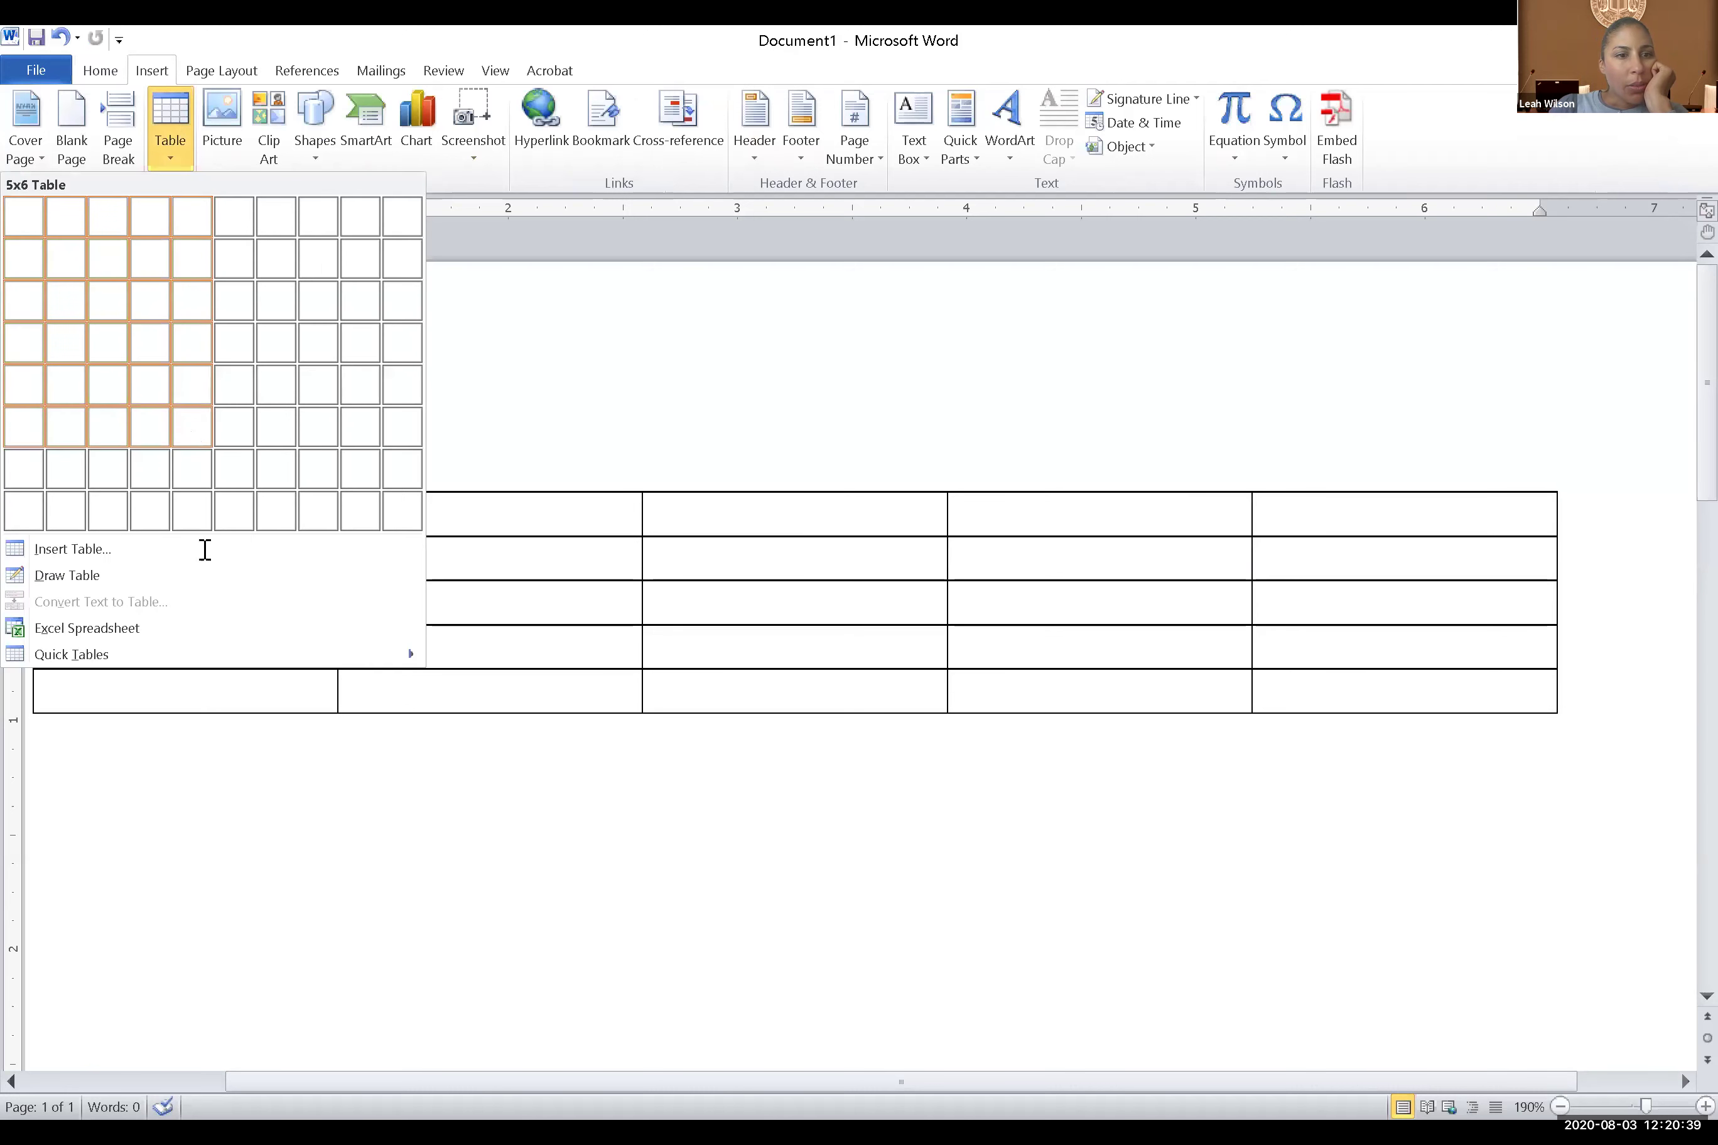
{"action": "left_click", "coordinate": [192, 426]}
Enter the headings "Tasks" in the first column and "Issues" in the third column of the table's first row
{"action": "type", "text": "TAsk"}
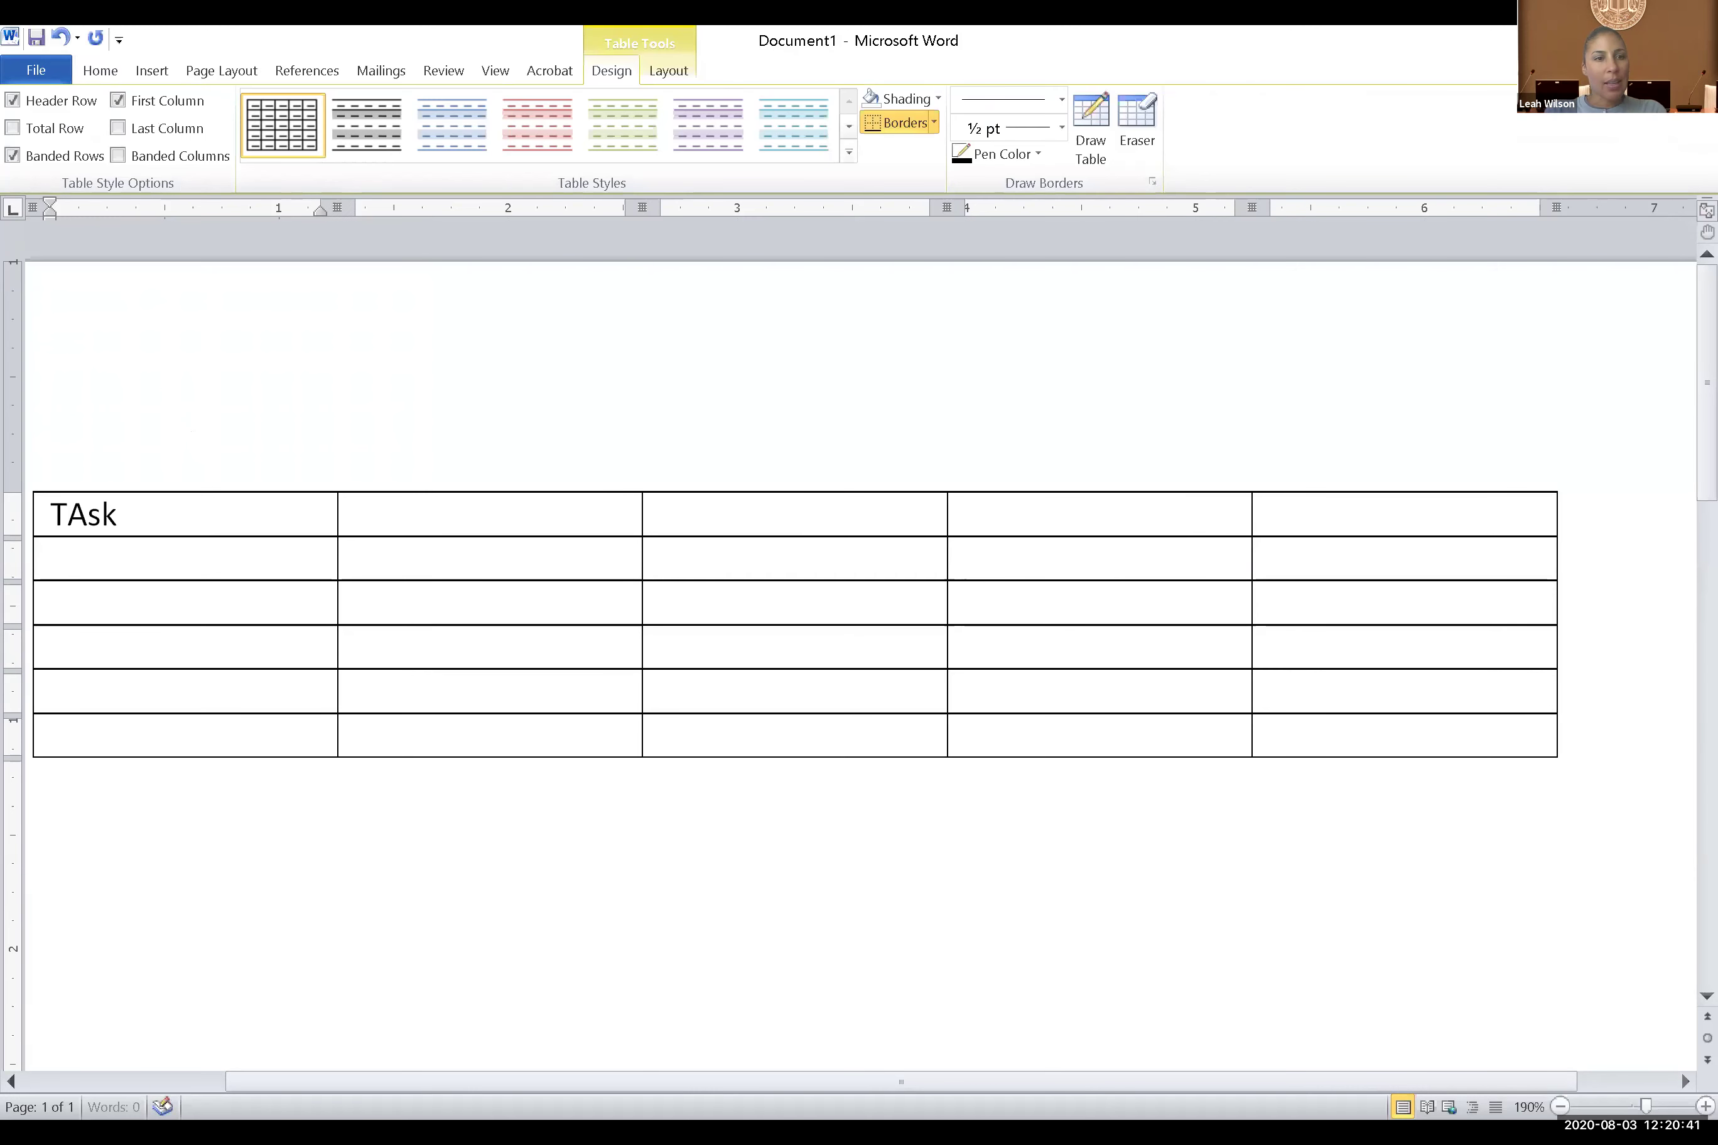
{"action": "key", "text": "BackSpace"}
{"action": "key", "text": "BackSpace"}
{"action": "key", "text": "BackSpace"}
{"action": "type", "text": "asks"}
{"action": "key", "text": "Tab"}
{"action": "key", "text": "Tab"}
{"action": "type", "text": "Issues"}
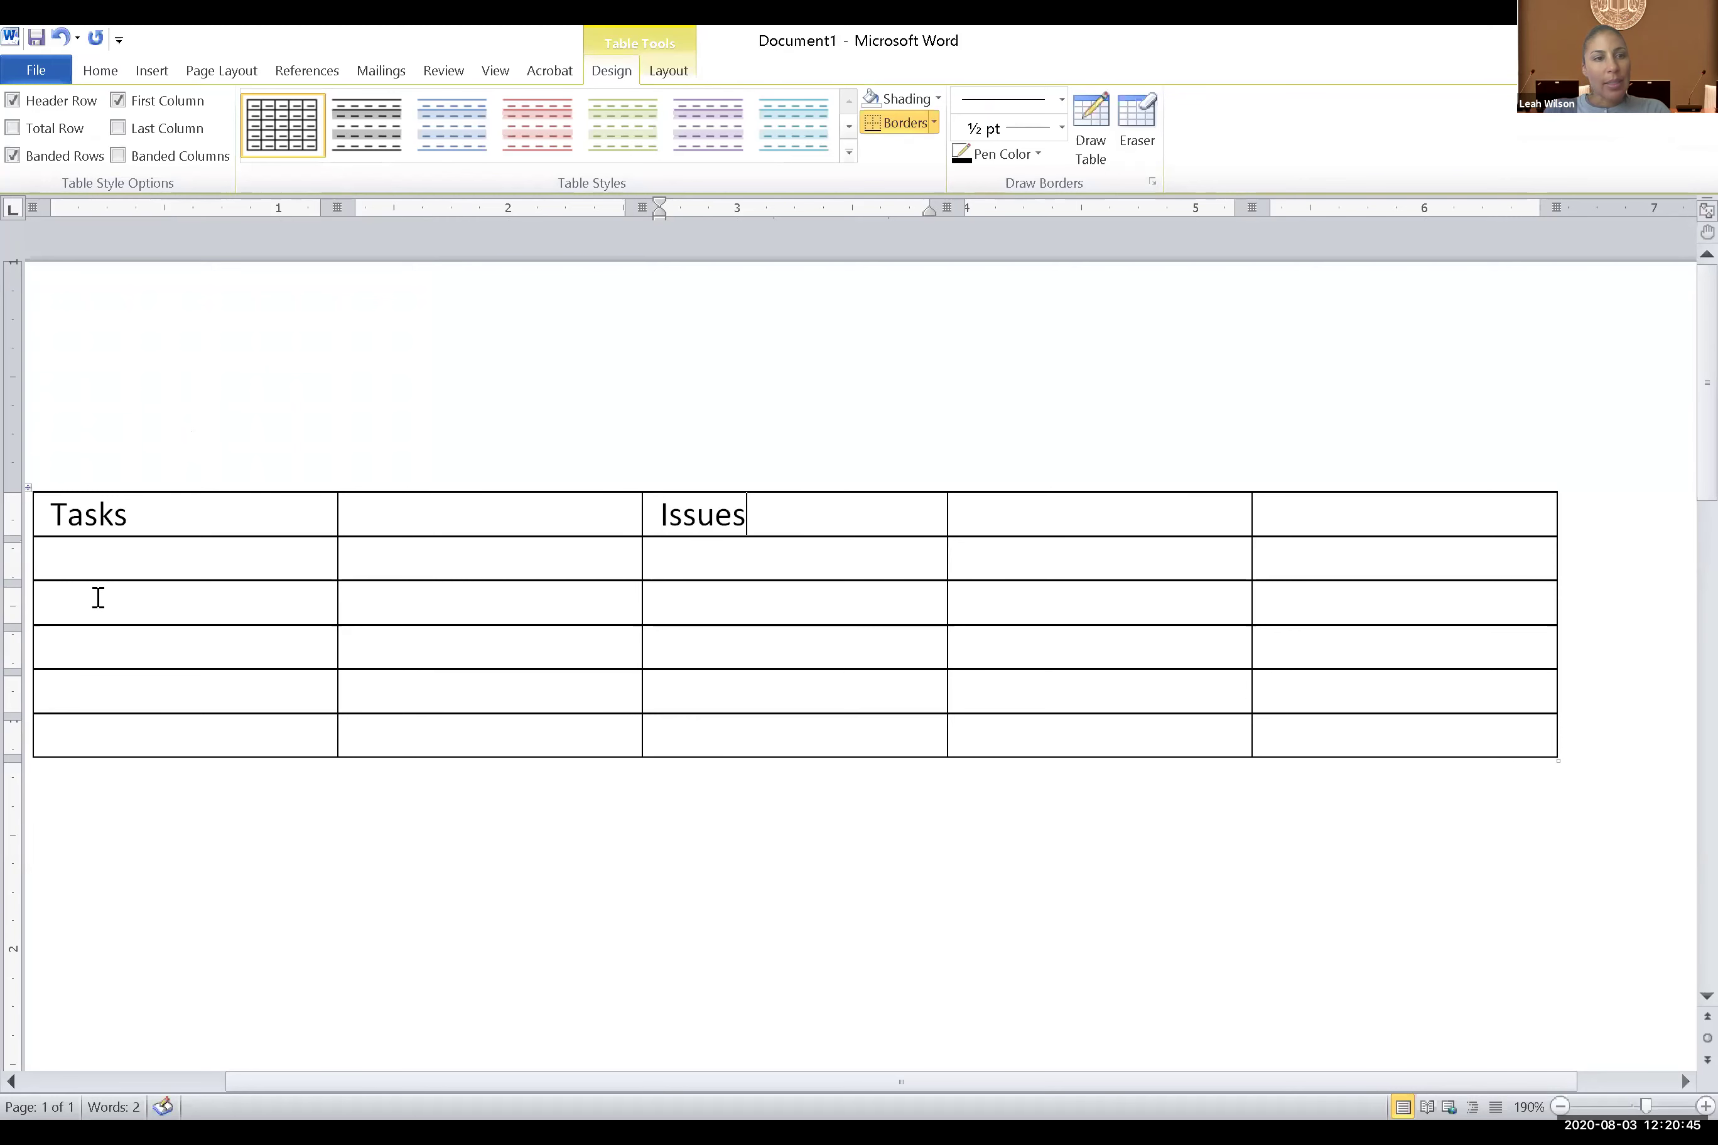
Fill the first two cells under Tasks with "Legal Advice" and "In-Court Representation"
{"action": "left_click", "coordinate": [99, 572]}
{"action": "type", "text": "Legal Advice"}
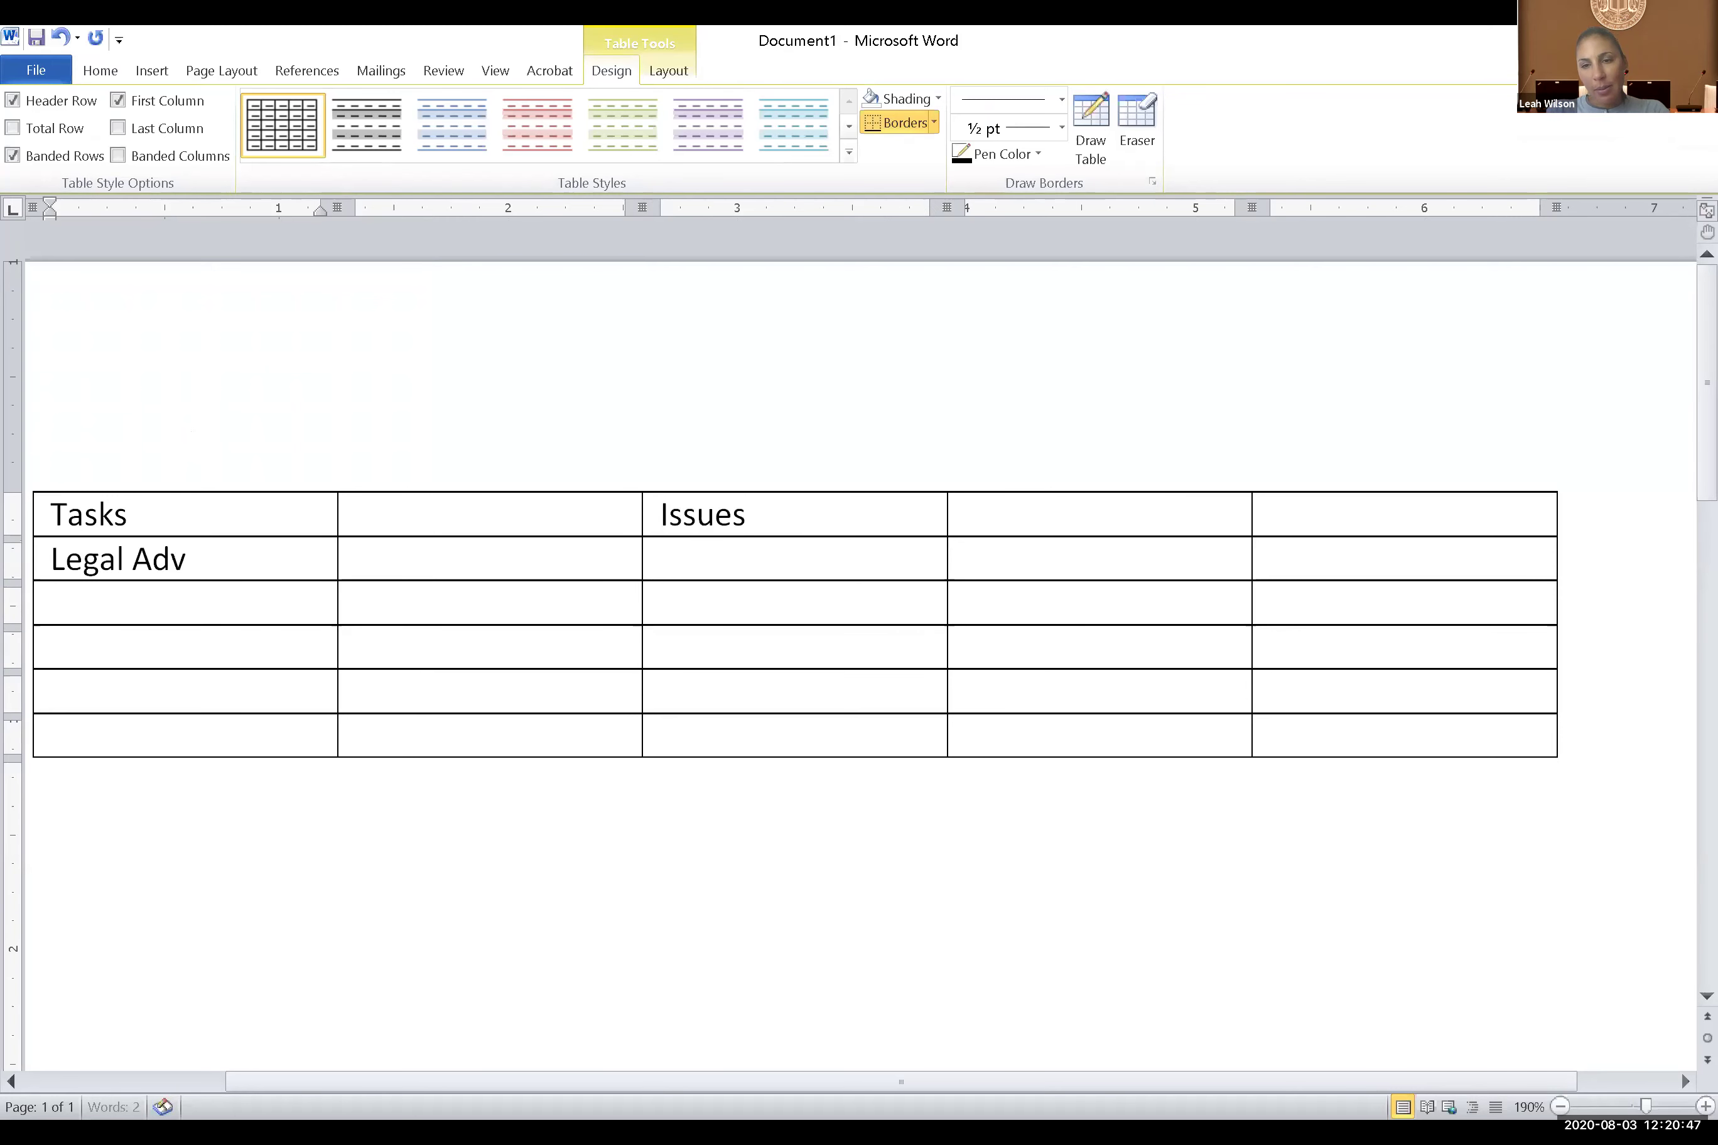
{"action": "left_click", "coordinate": [58, 628]}
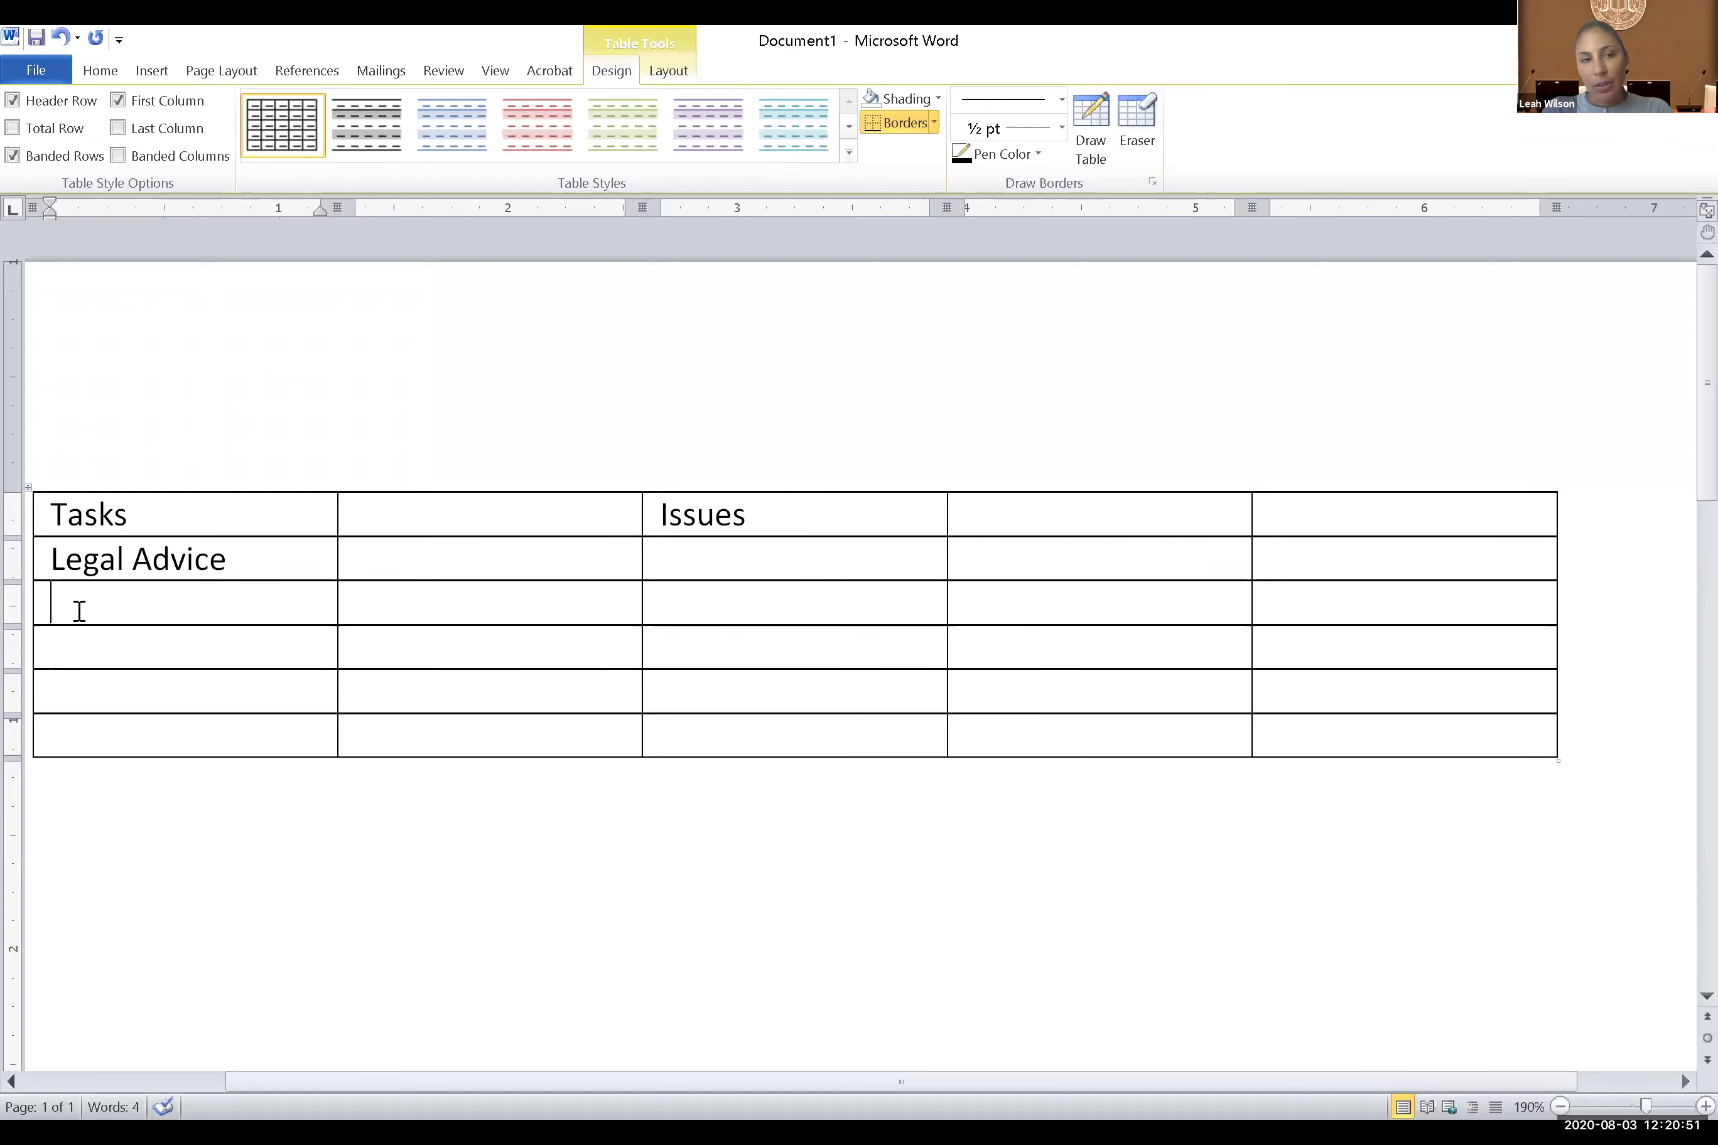
{"action": "type", "text": "In-Cour"}
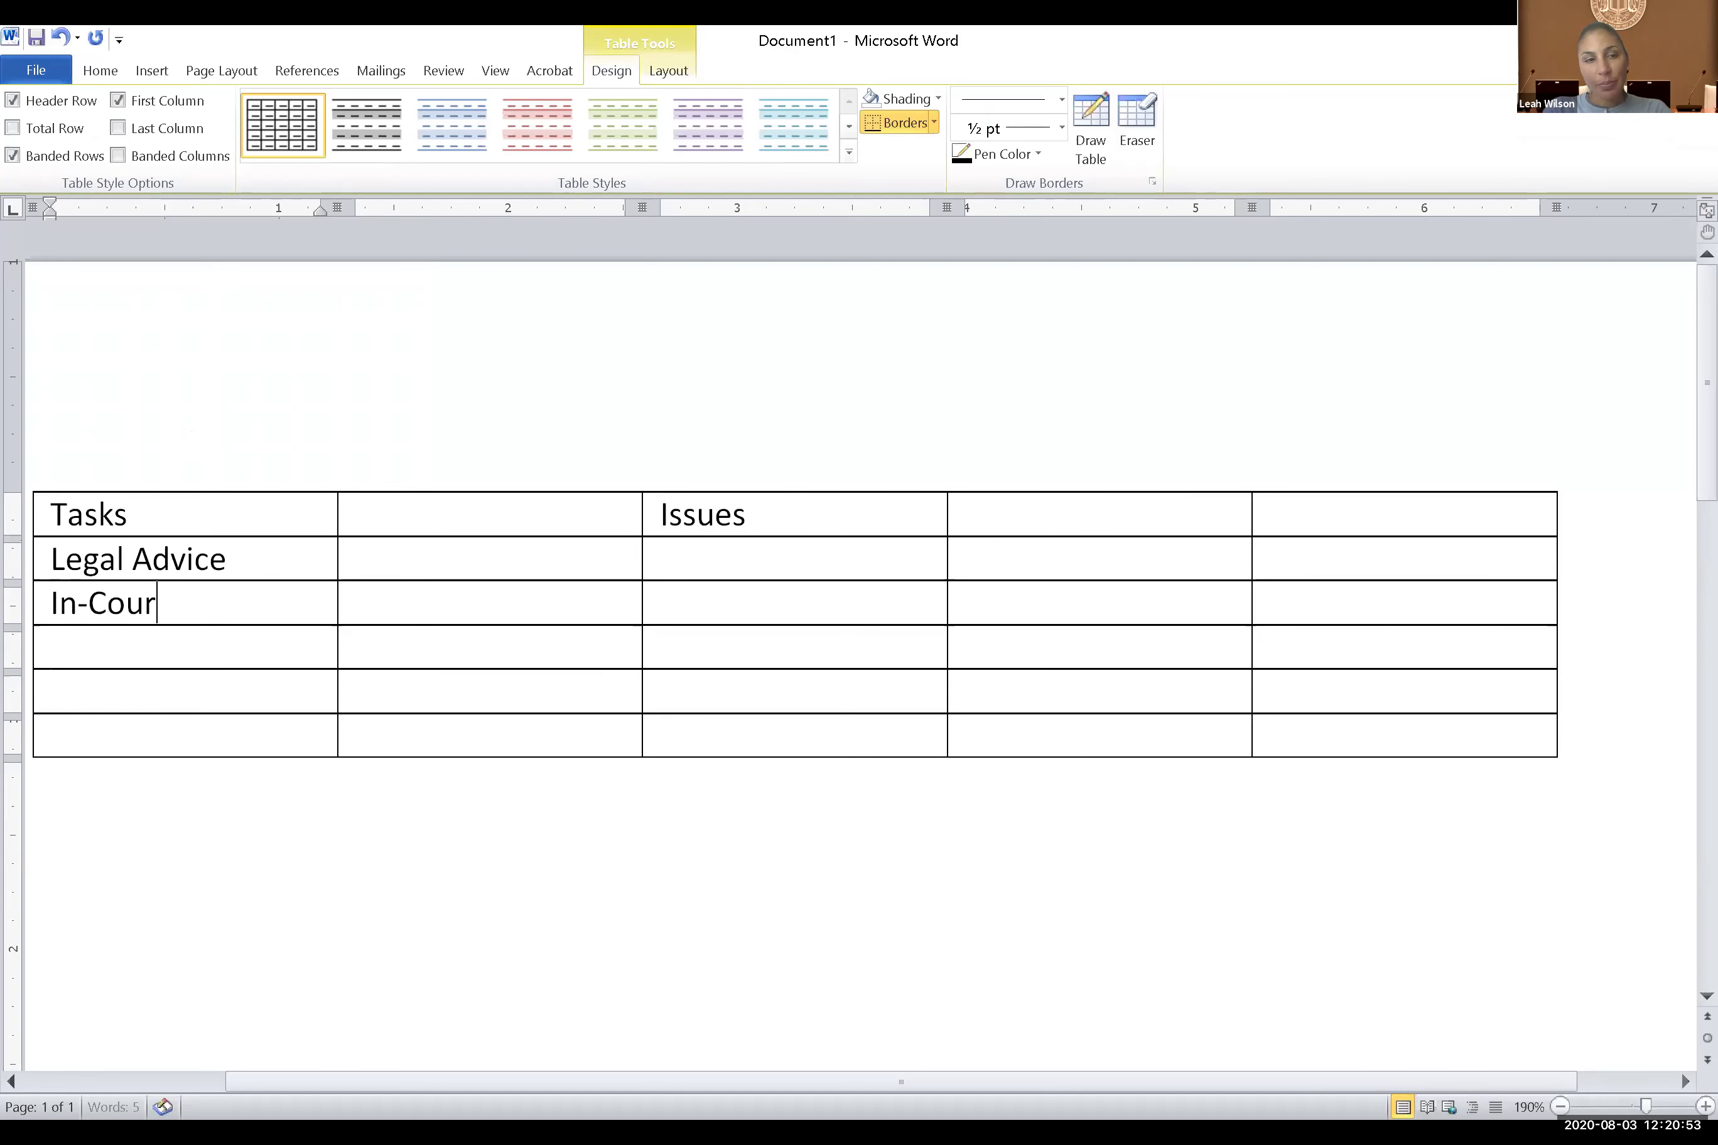
{"action": "type", "text": "t Representation"}
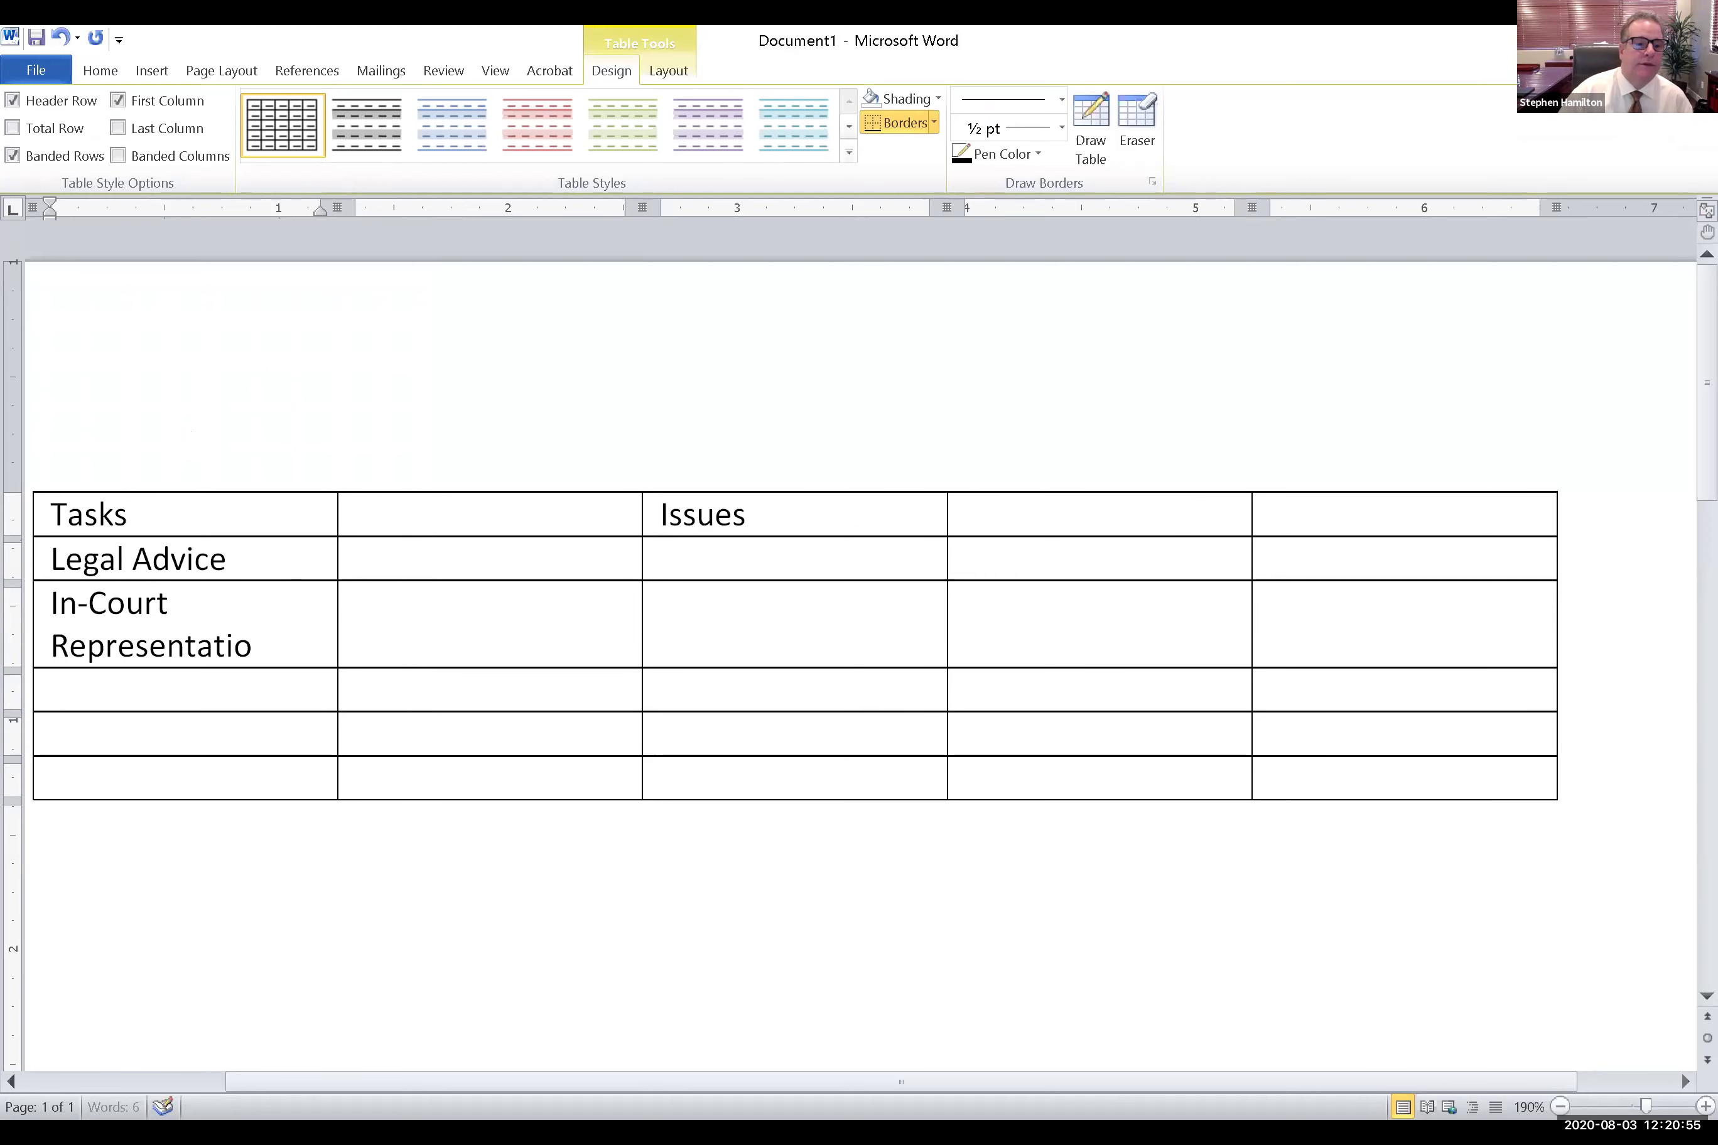
Add "Preparation of Documents" and "Trial Preparation" in the next two cells of the Tasks column
{"action": "left_click", "coordinate": [79, 678]}
{"action": "type", "text": "Preparat"}
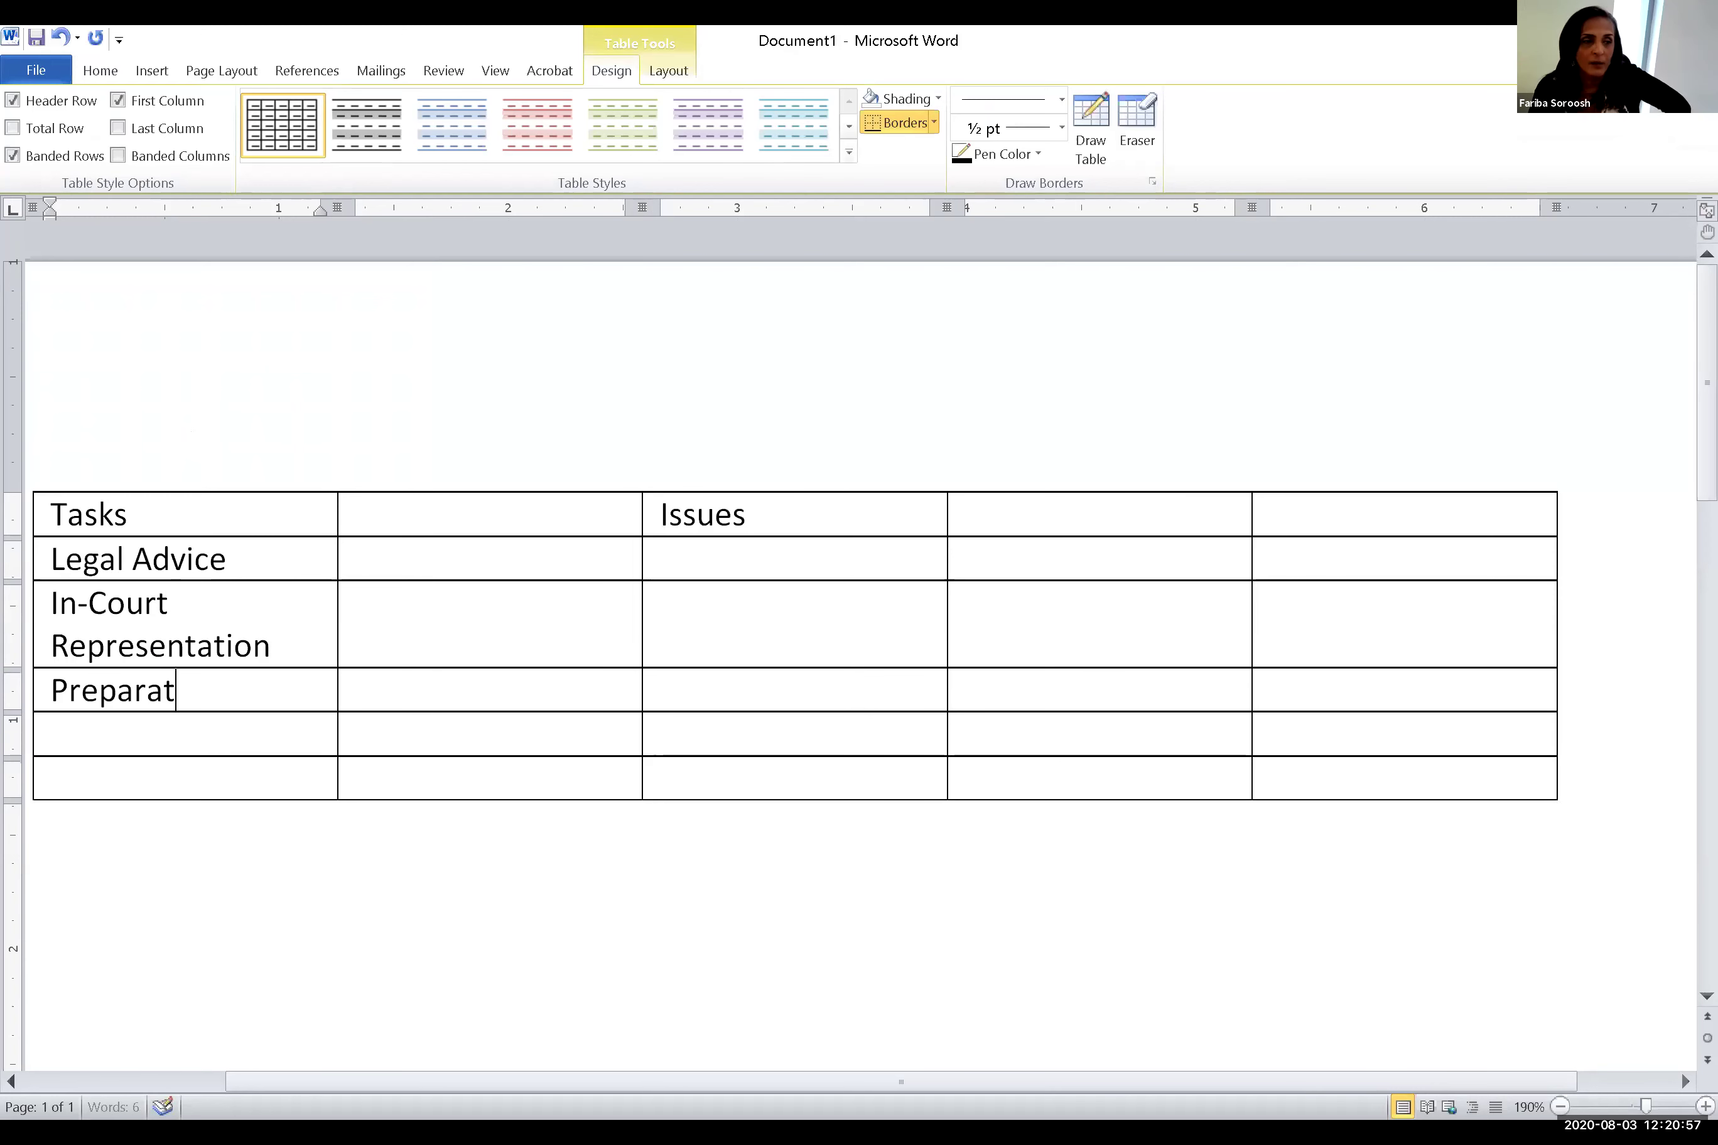
{"action": "type", "text": "ion of Docume"}
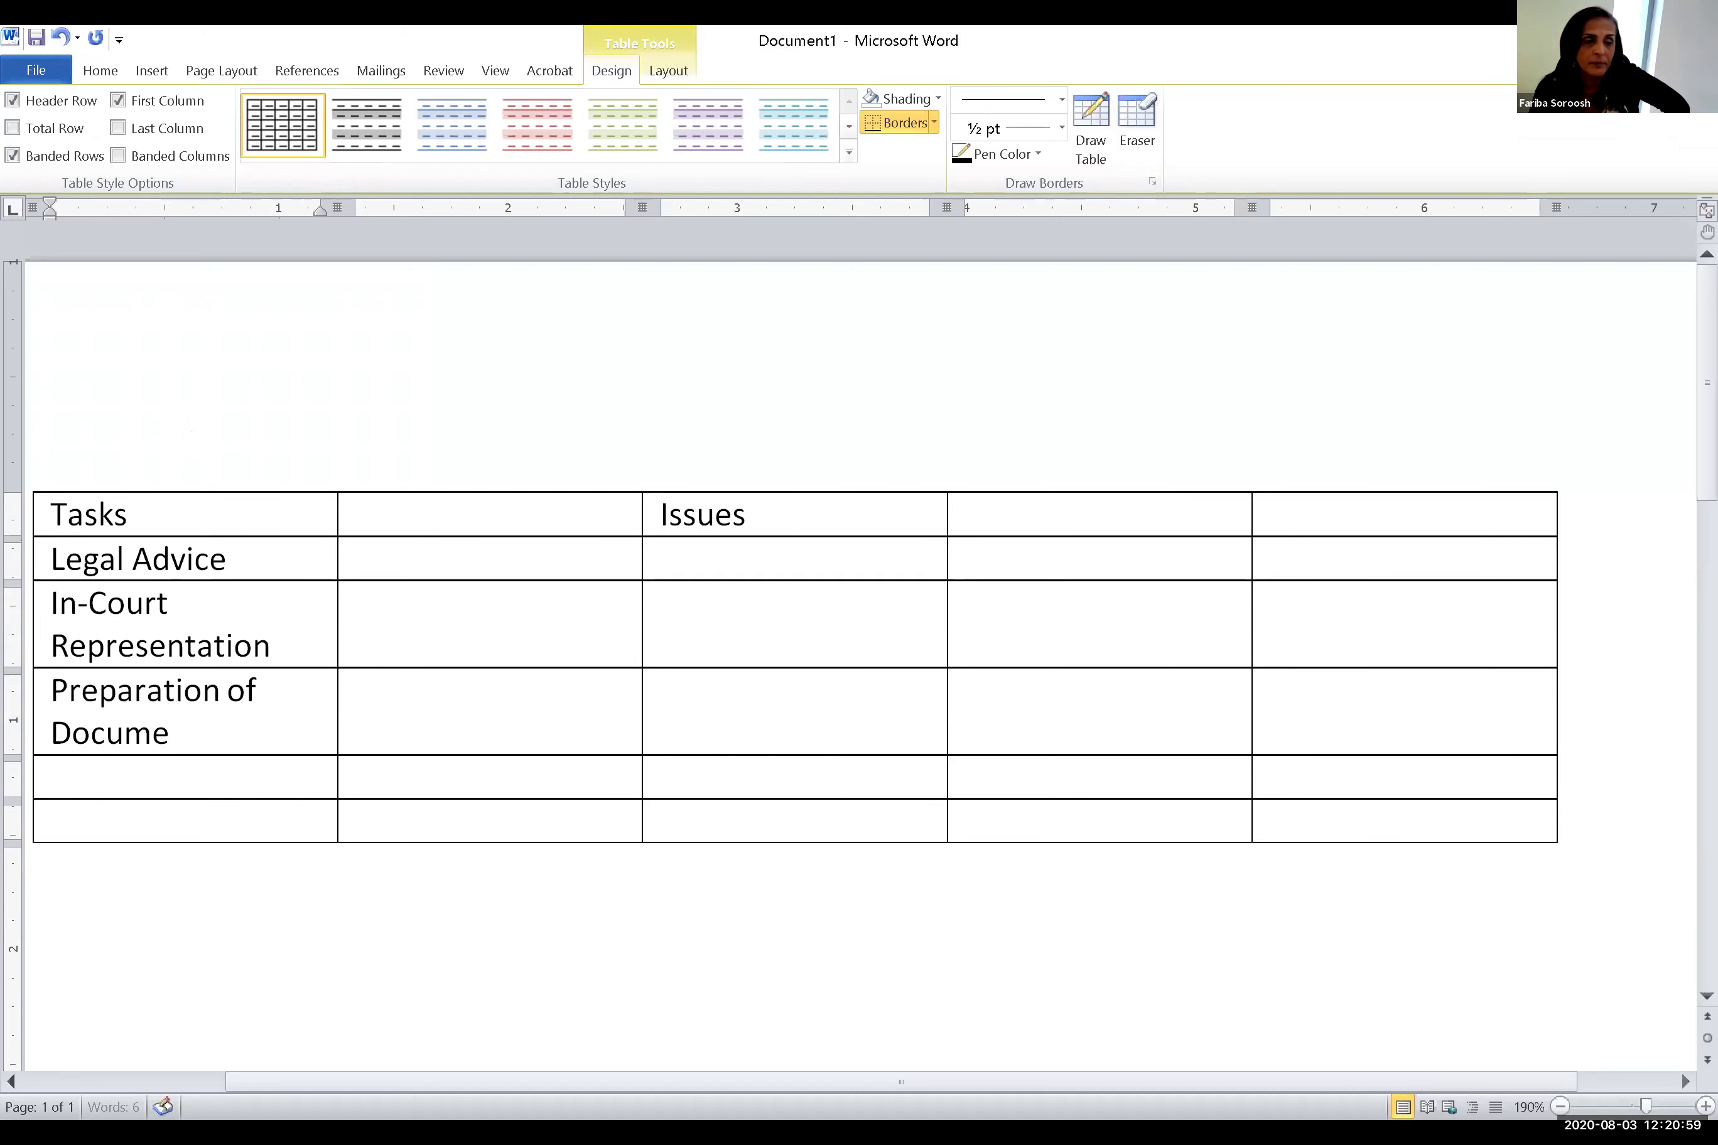
{"action": "type", "text": "nts"}
{"action": "left_click", "coordinate": [98, 769]}
{"action": "type", "text": "Trial Preparation"}
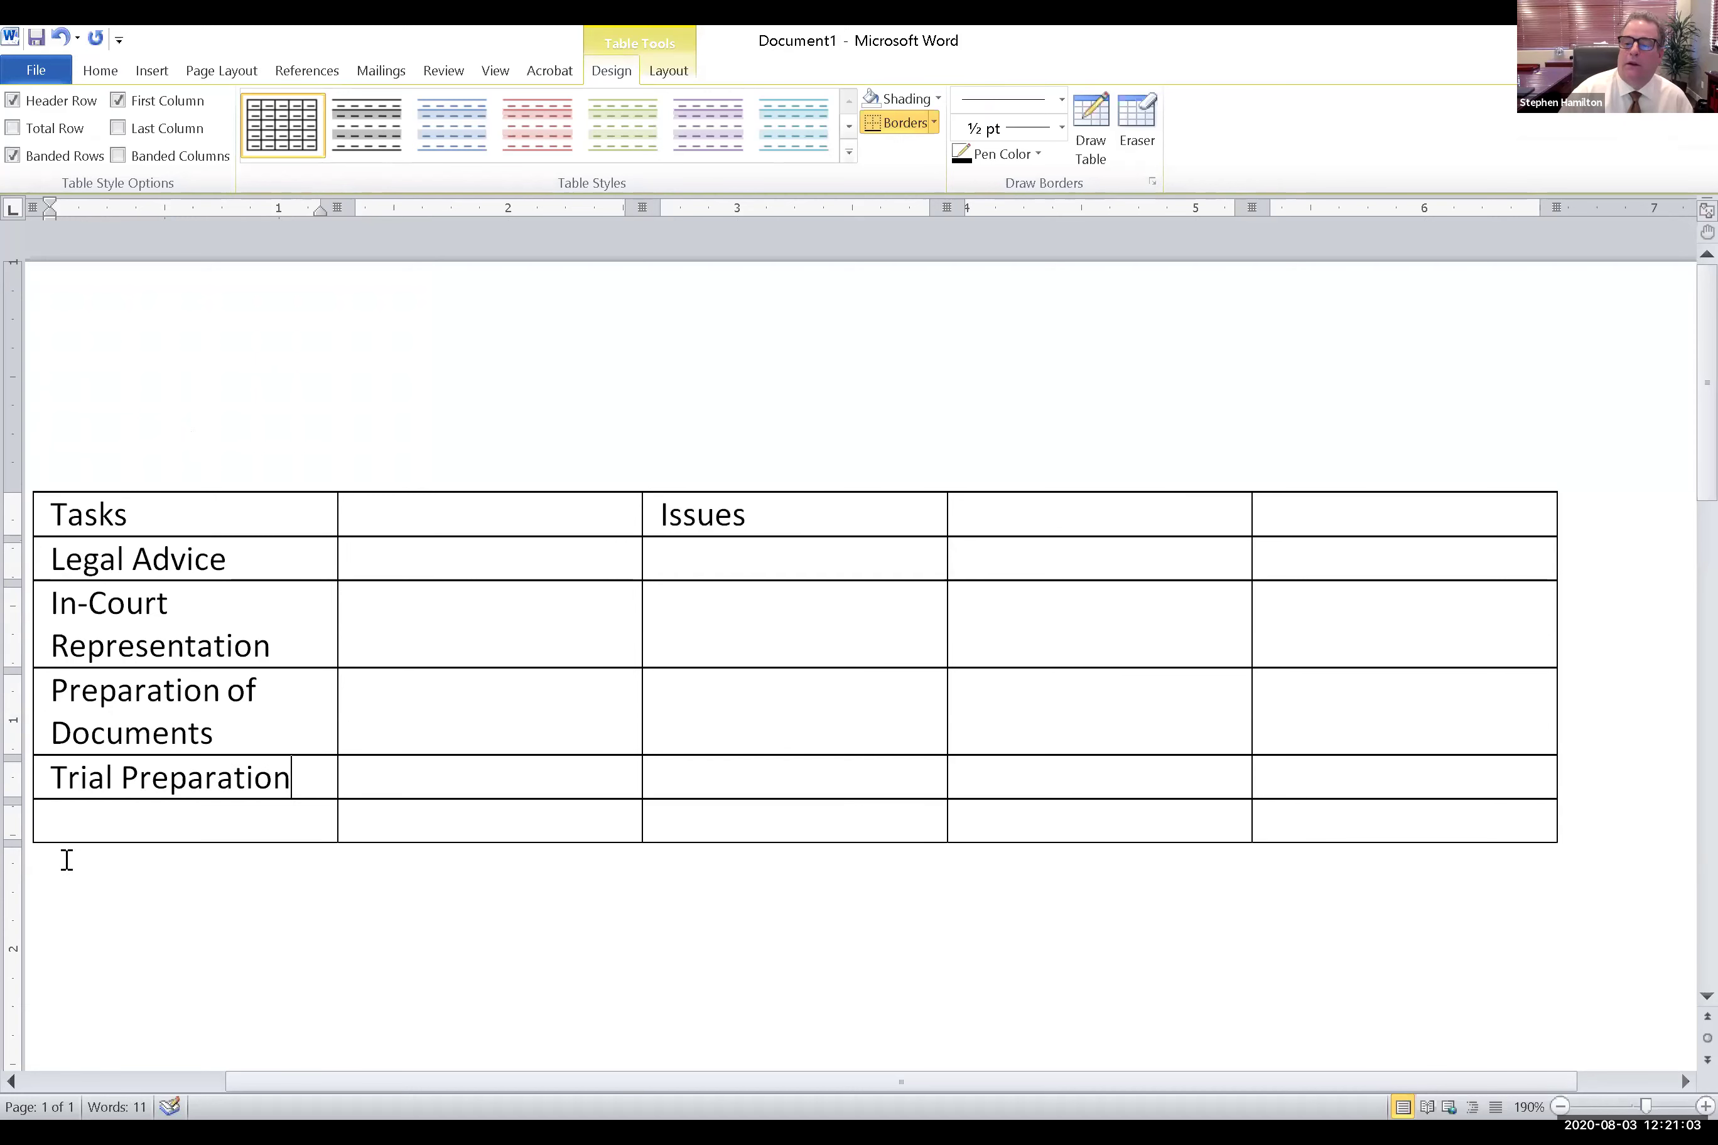
{"action": "left_click", "coordinate": [80, 816]}
{"action": "type", "text": "Coach"}
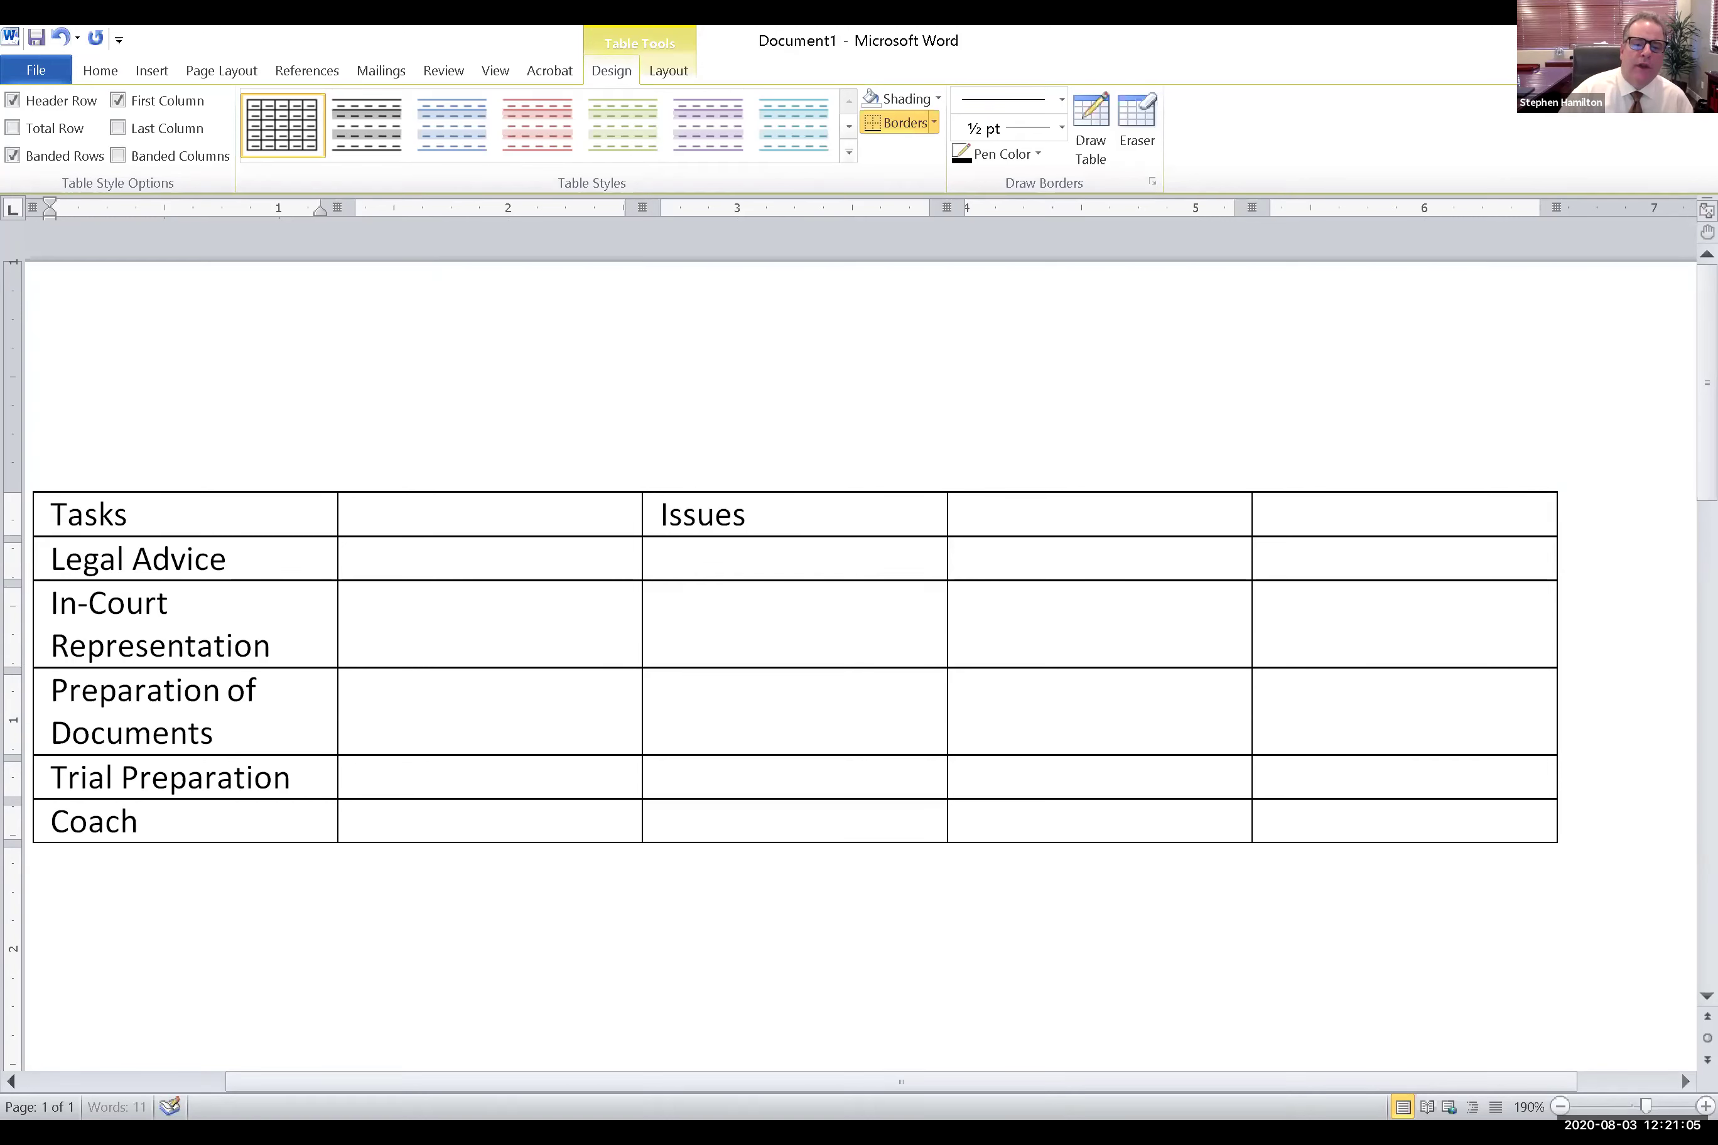
{"action": "type", "text": " self"}
{"action": "key", "text": "BackSpace"}
{"action": "key", "text": "BackSpace"}
{"action": "key", "text": "BackSpace"}
{"action": "key", "text": "BackSpace"}
{"action": "type", "text": "Se"}
{"action": "key", "text": "BackSpace"}
{"action": "key", "text": "BackSpace"}
{"action": "key", "text": "BackSpace"}
{"action": "key", "text": "BackSpace"}
{"action": "key", "text": "BackSpace"}
{"action": "key", "text": "BackSpace"}
{"action": "key", "text": "BackSpace"}
{"action": "key", "text": "BackSpace"}
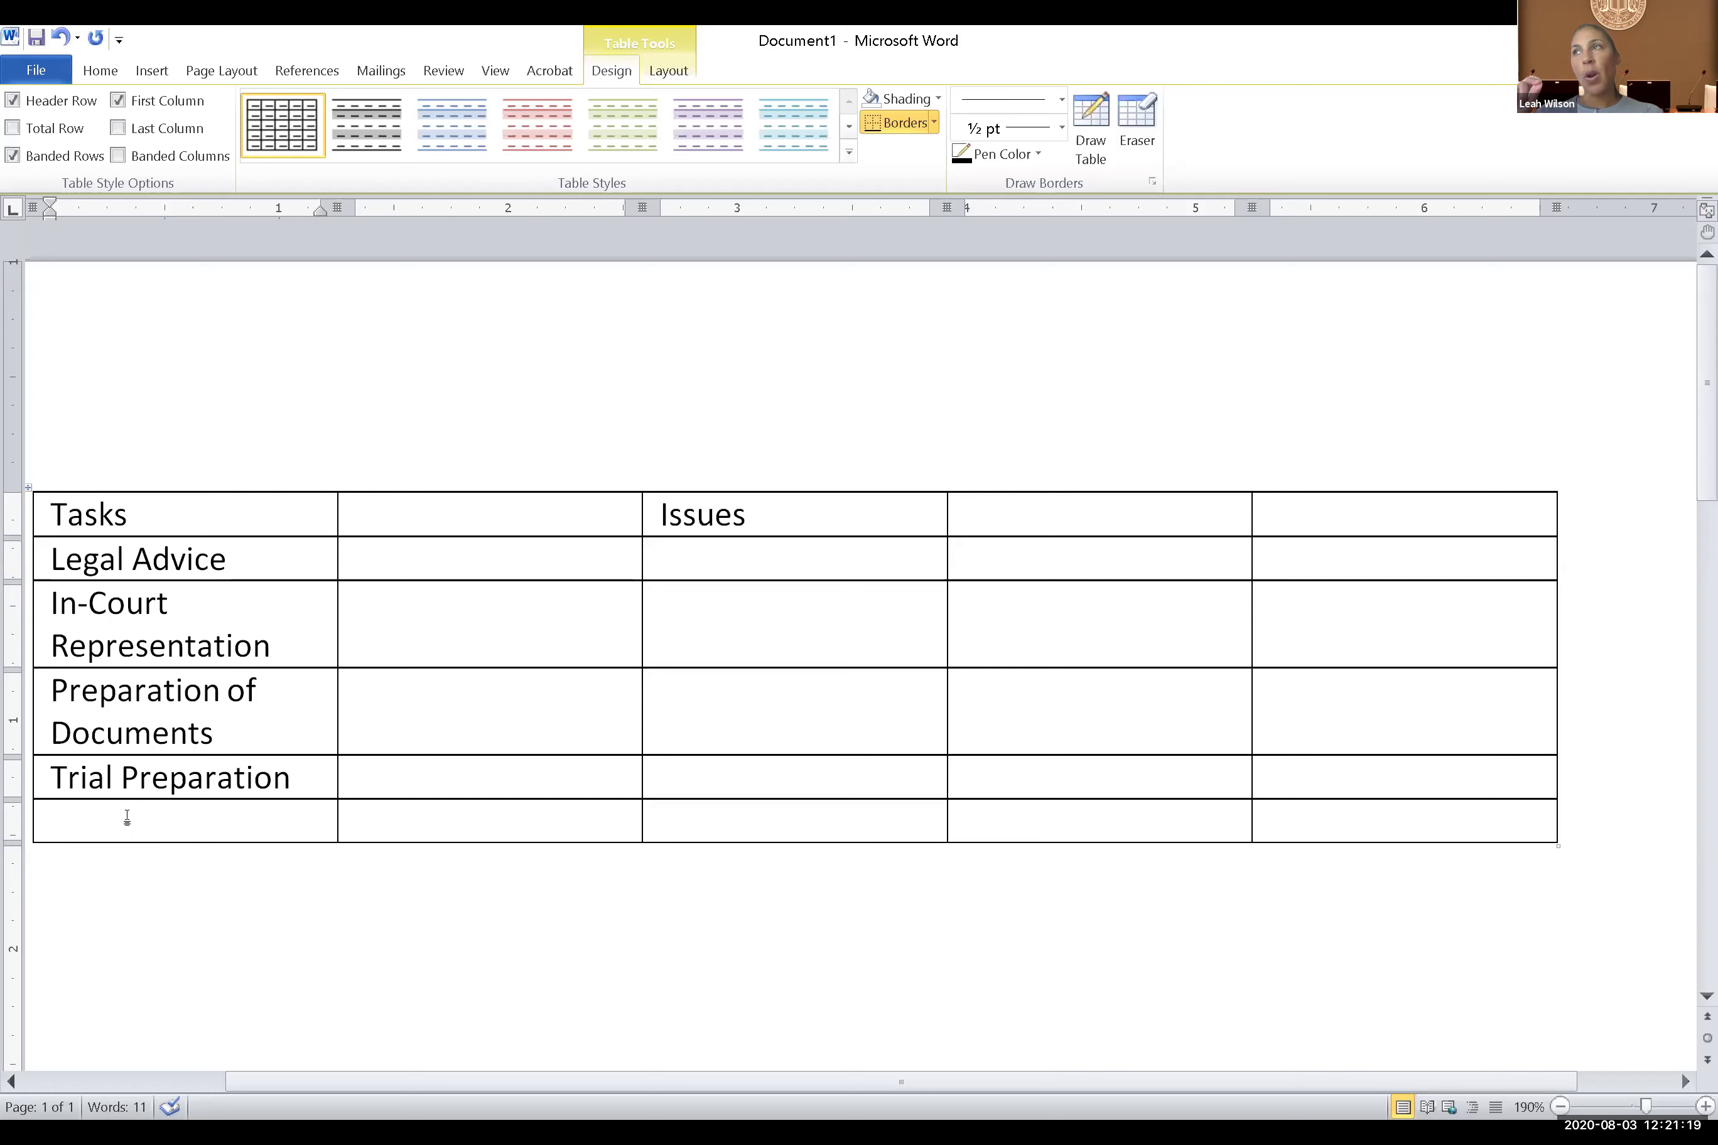
Enter "Trial Prep Coaching (for Self-Rep)" in the last cell of the Tasks column
{"action": "left_click", "coordinate": [127, 816]}
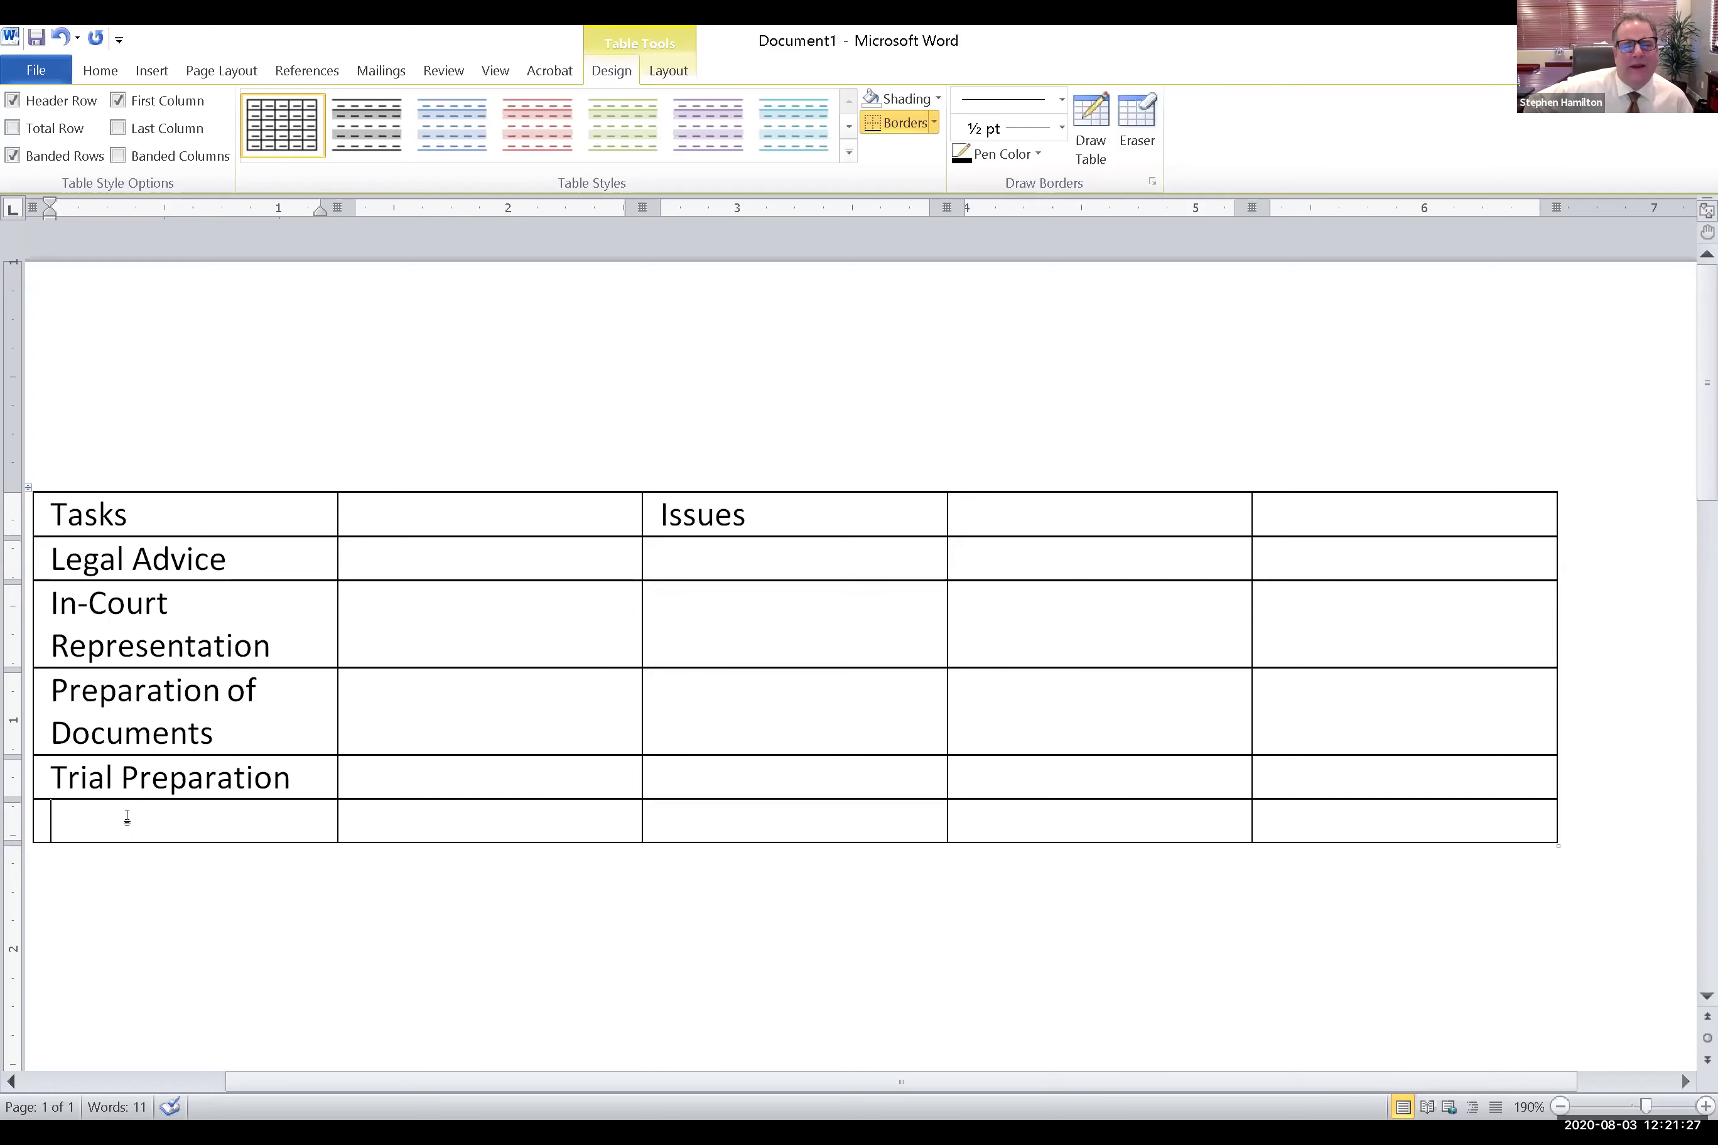
{"action": "type", "text": "Tri"}
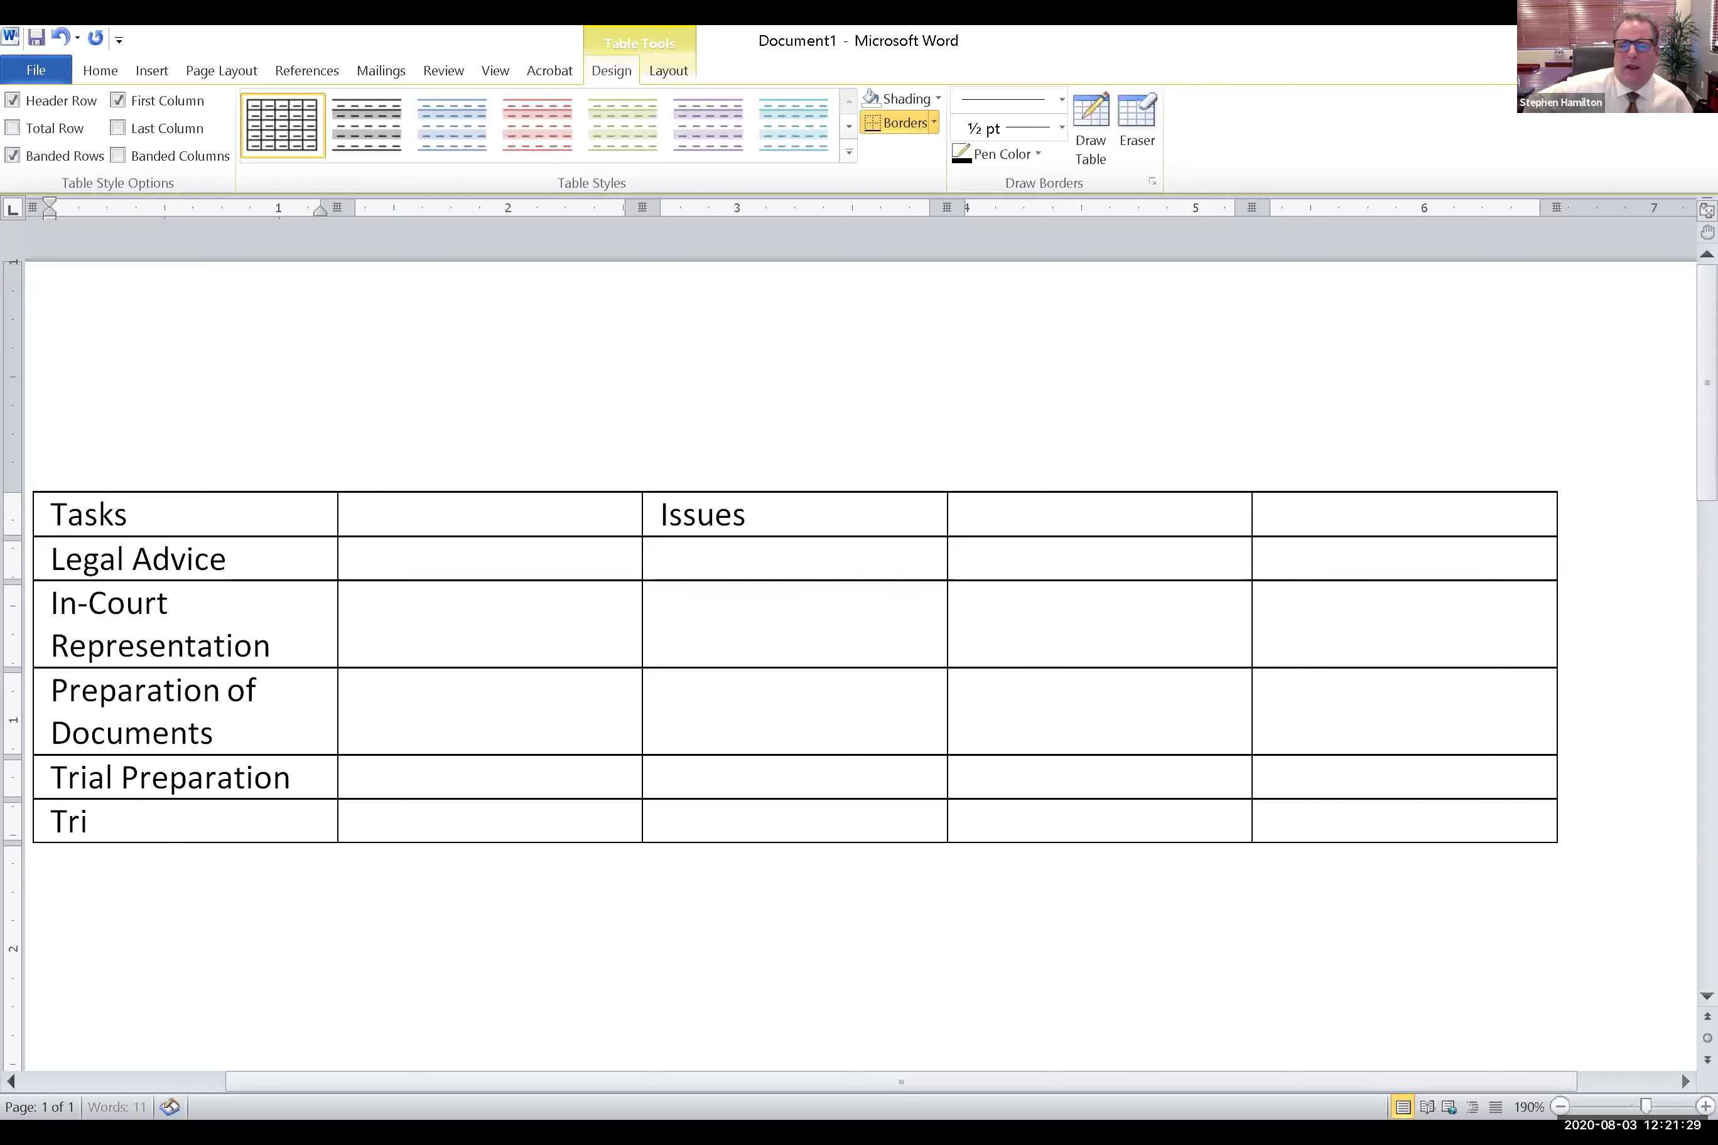
{"action": "type", "text": "al Prep"}
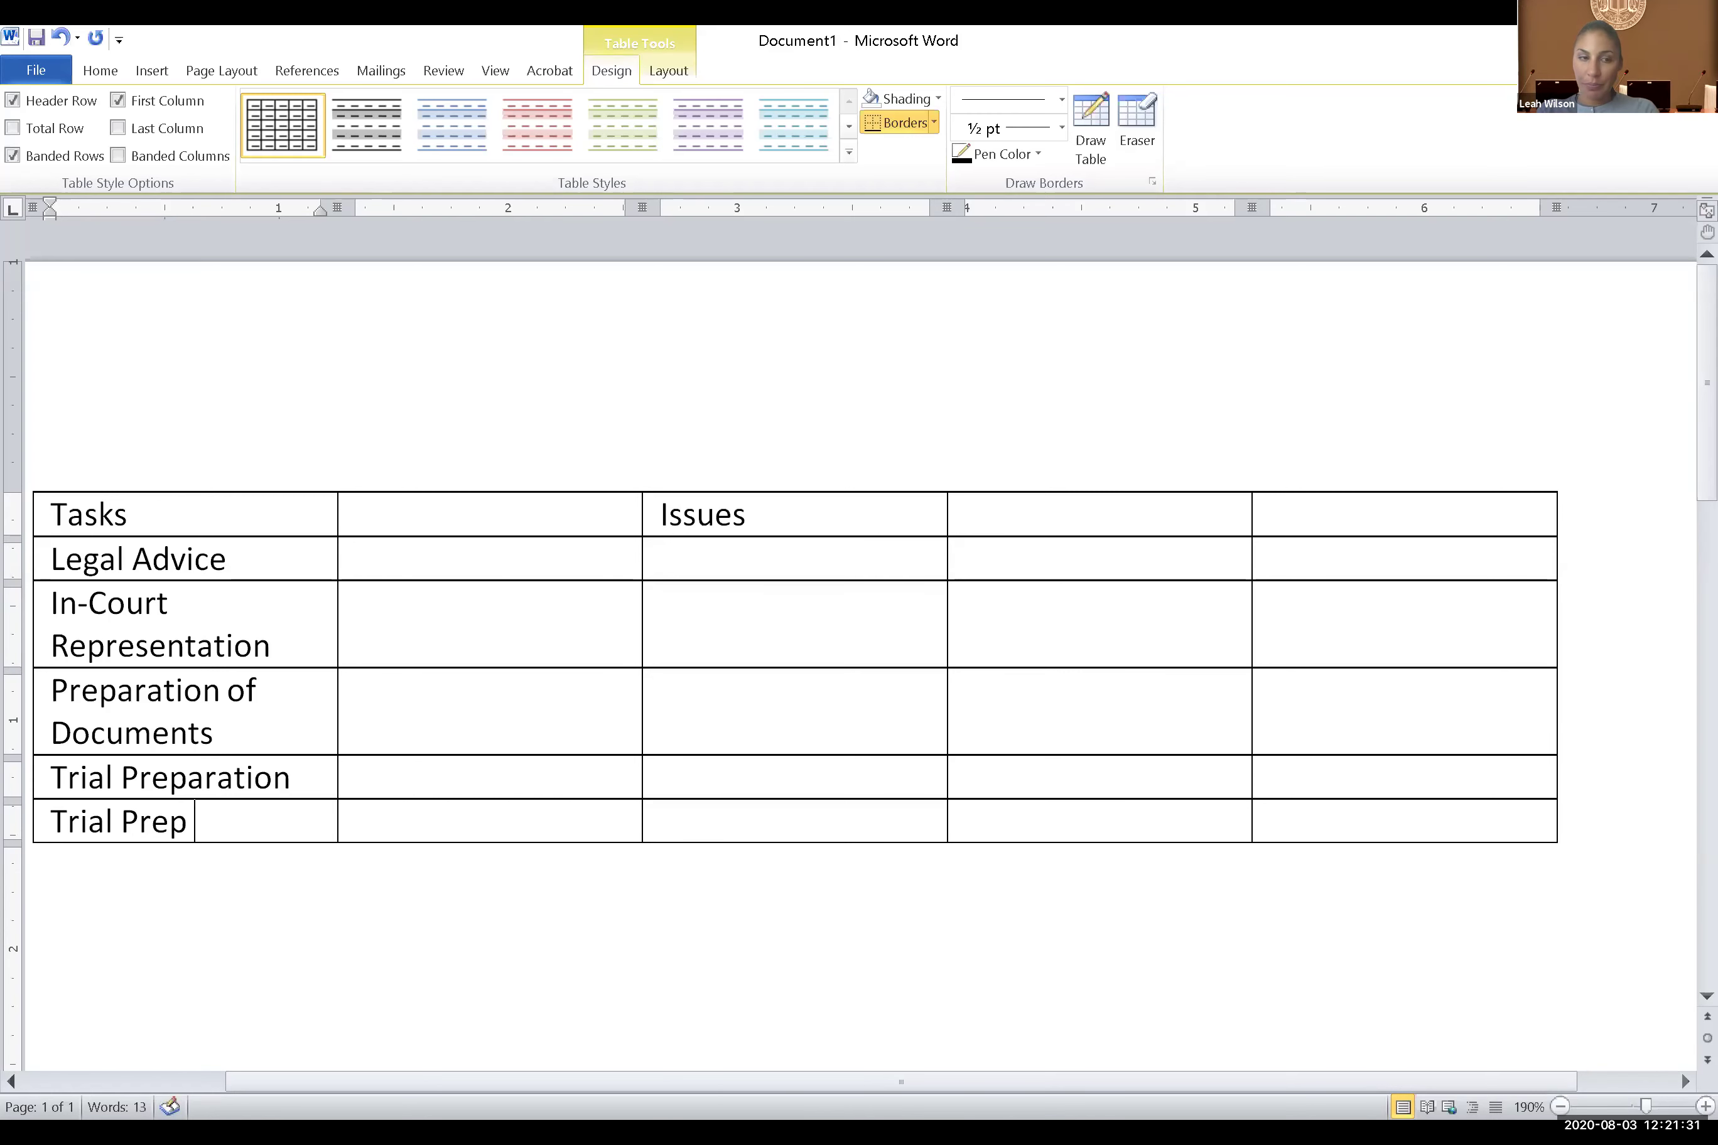
{"action": "type", "text": " Coaching (Sel"}
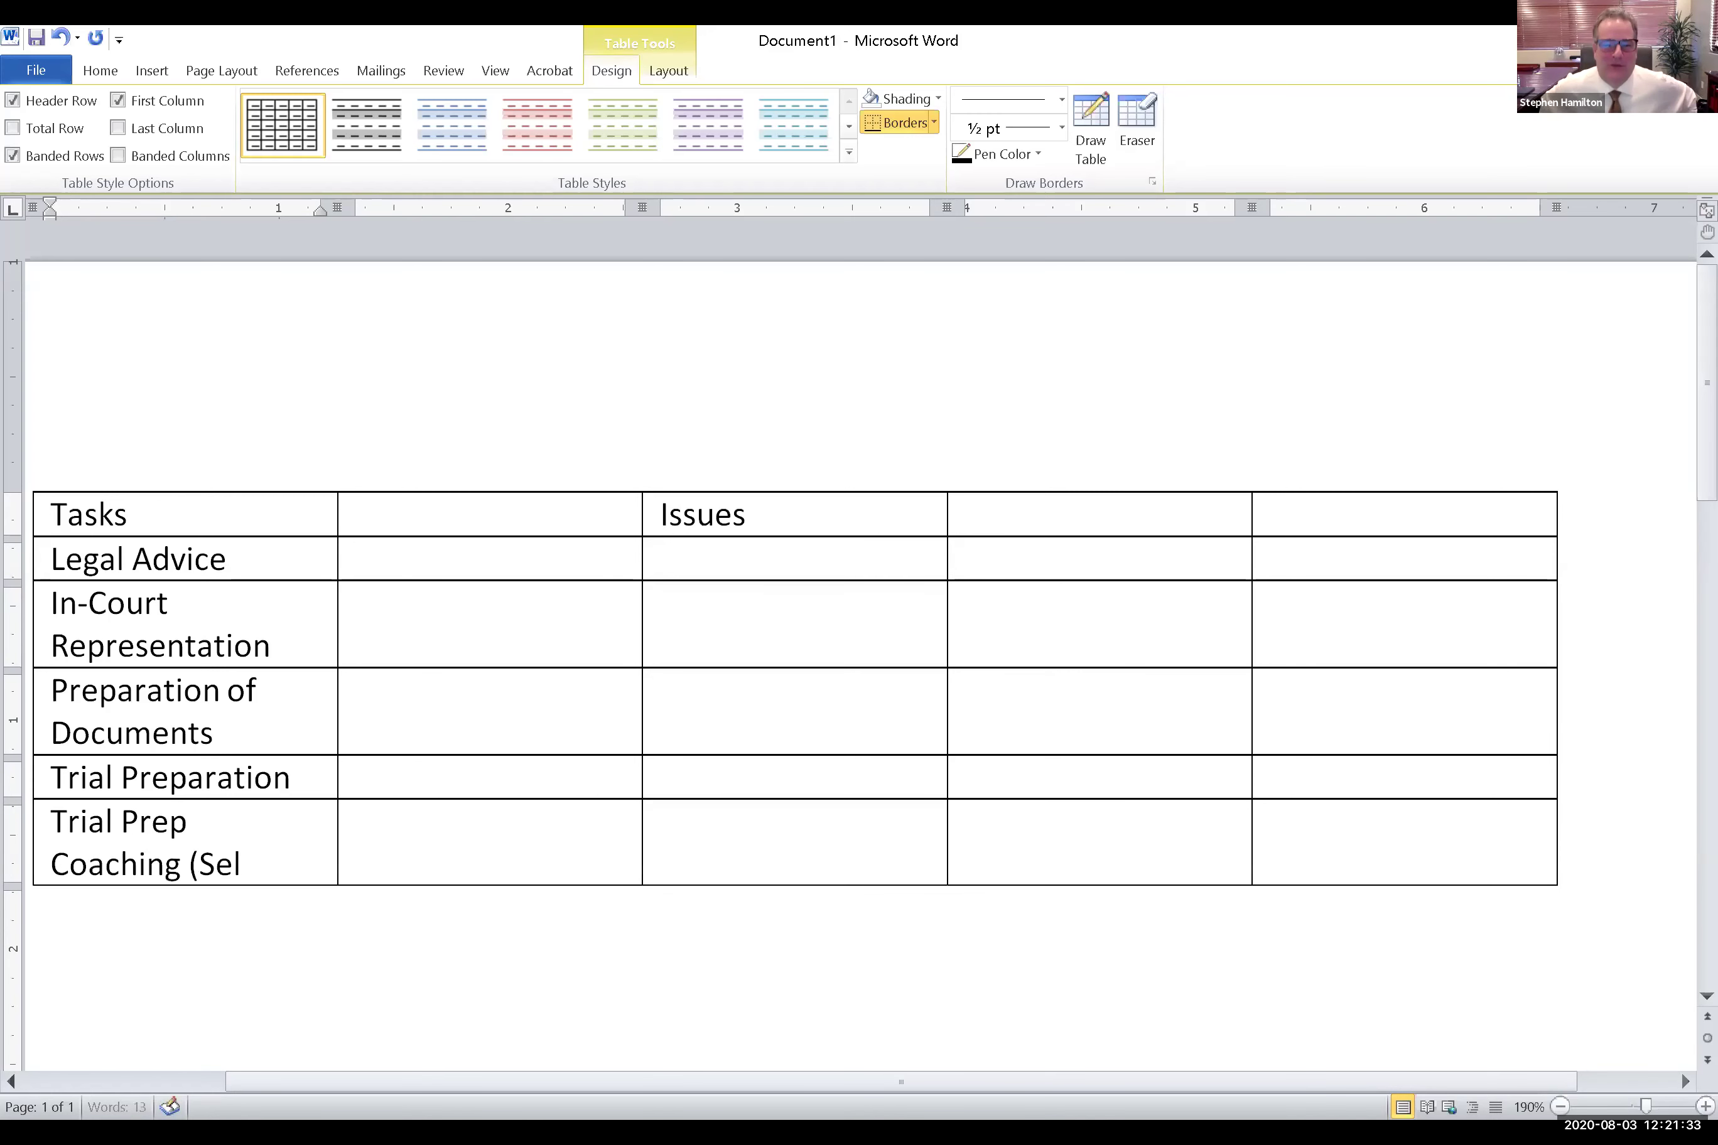
{"action": "type", "text": "f-Re"}
{"action": "key", "text": "BackSpace"}
{"action": "key", "text": "BackSpace"}
{"action": "key", "text": "BackSpace"}
{"action": "key", "text": "BackSpace"}
{"action": "key", "text": "BackSpace"}
{"action": "key", "text": "BackSpace"}
{"action": "key", "text": "BackSpace"}
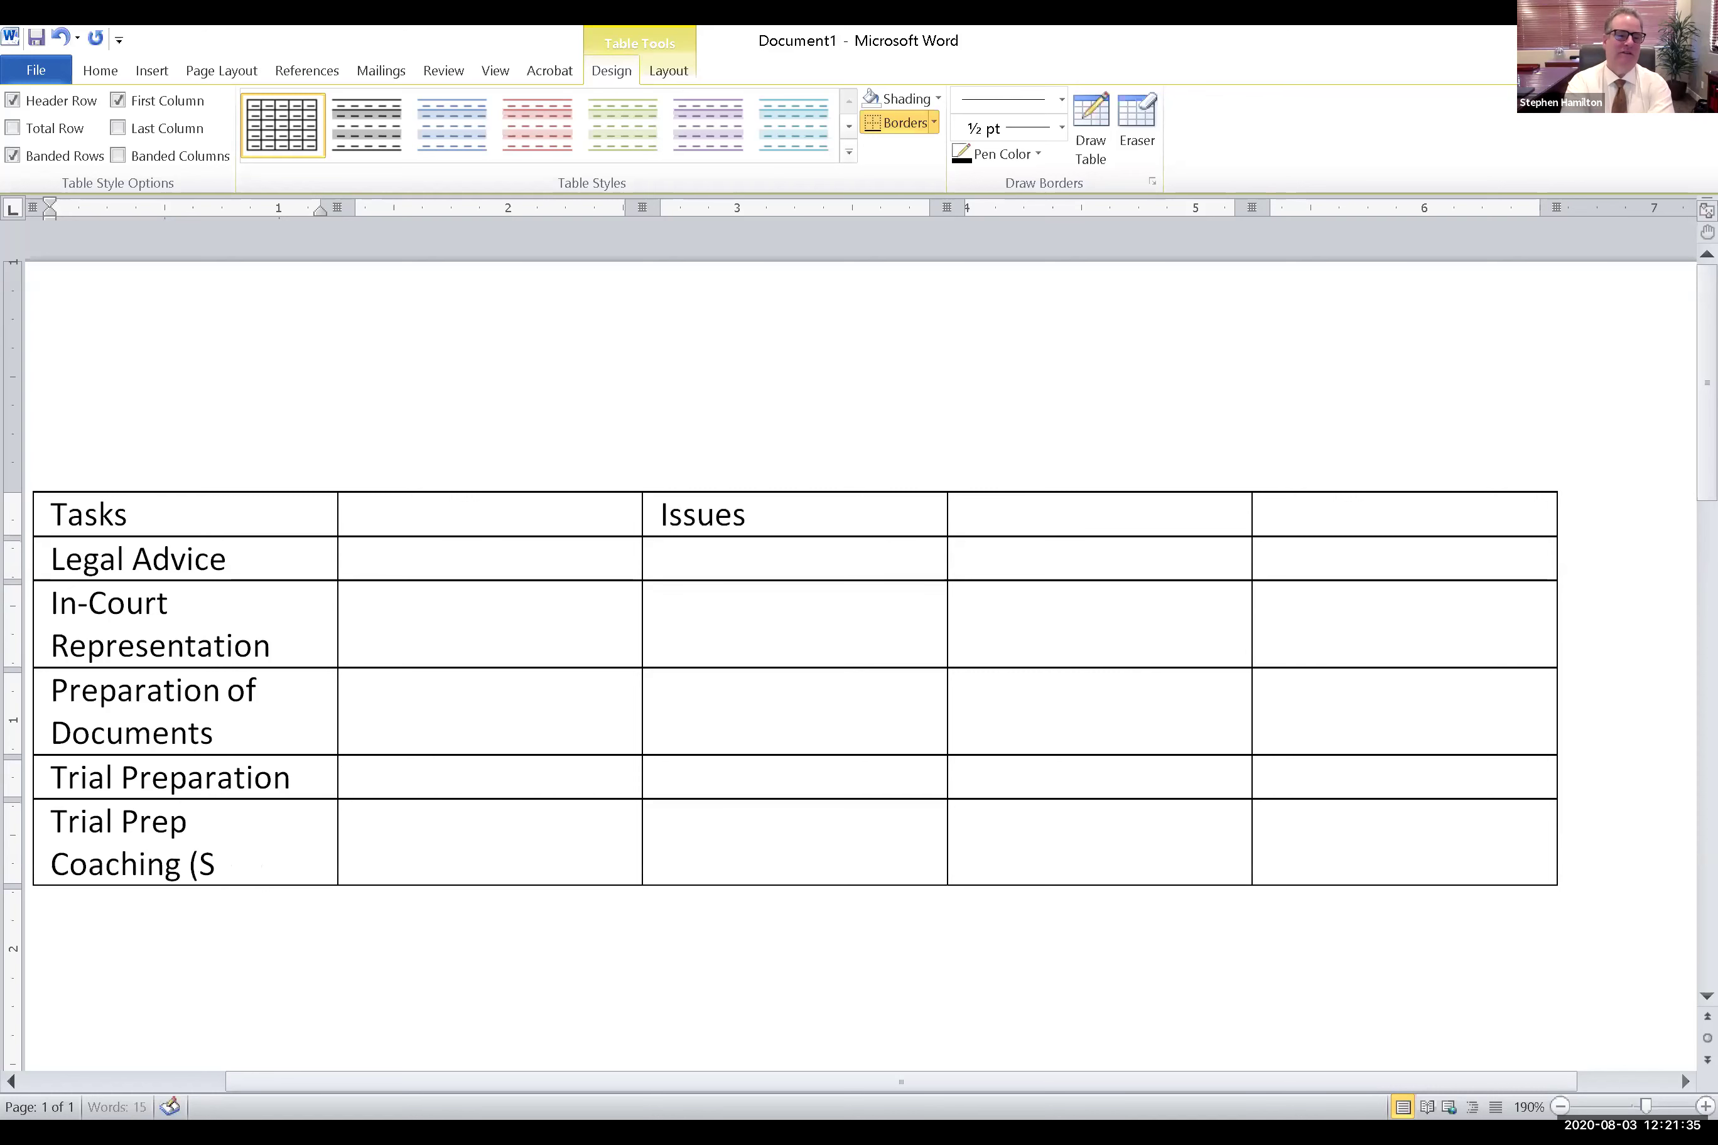
{"action": "type", "text": "for Self"}
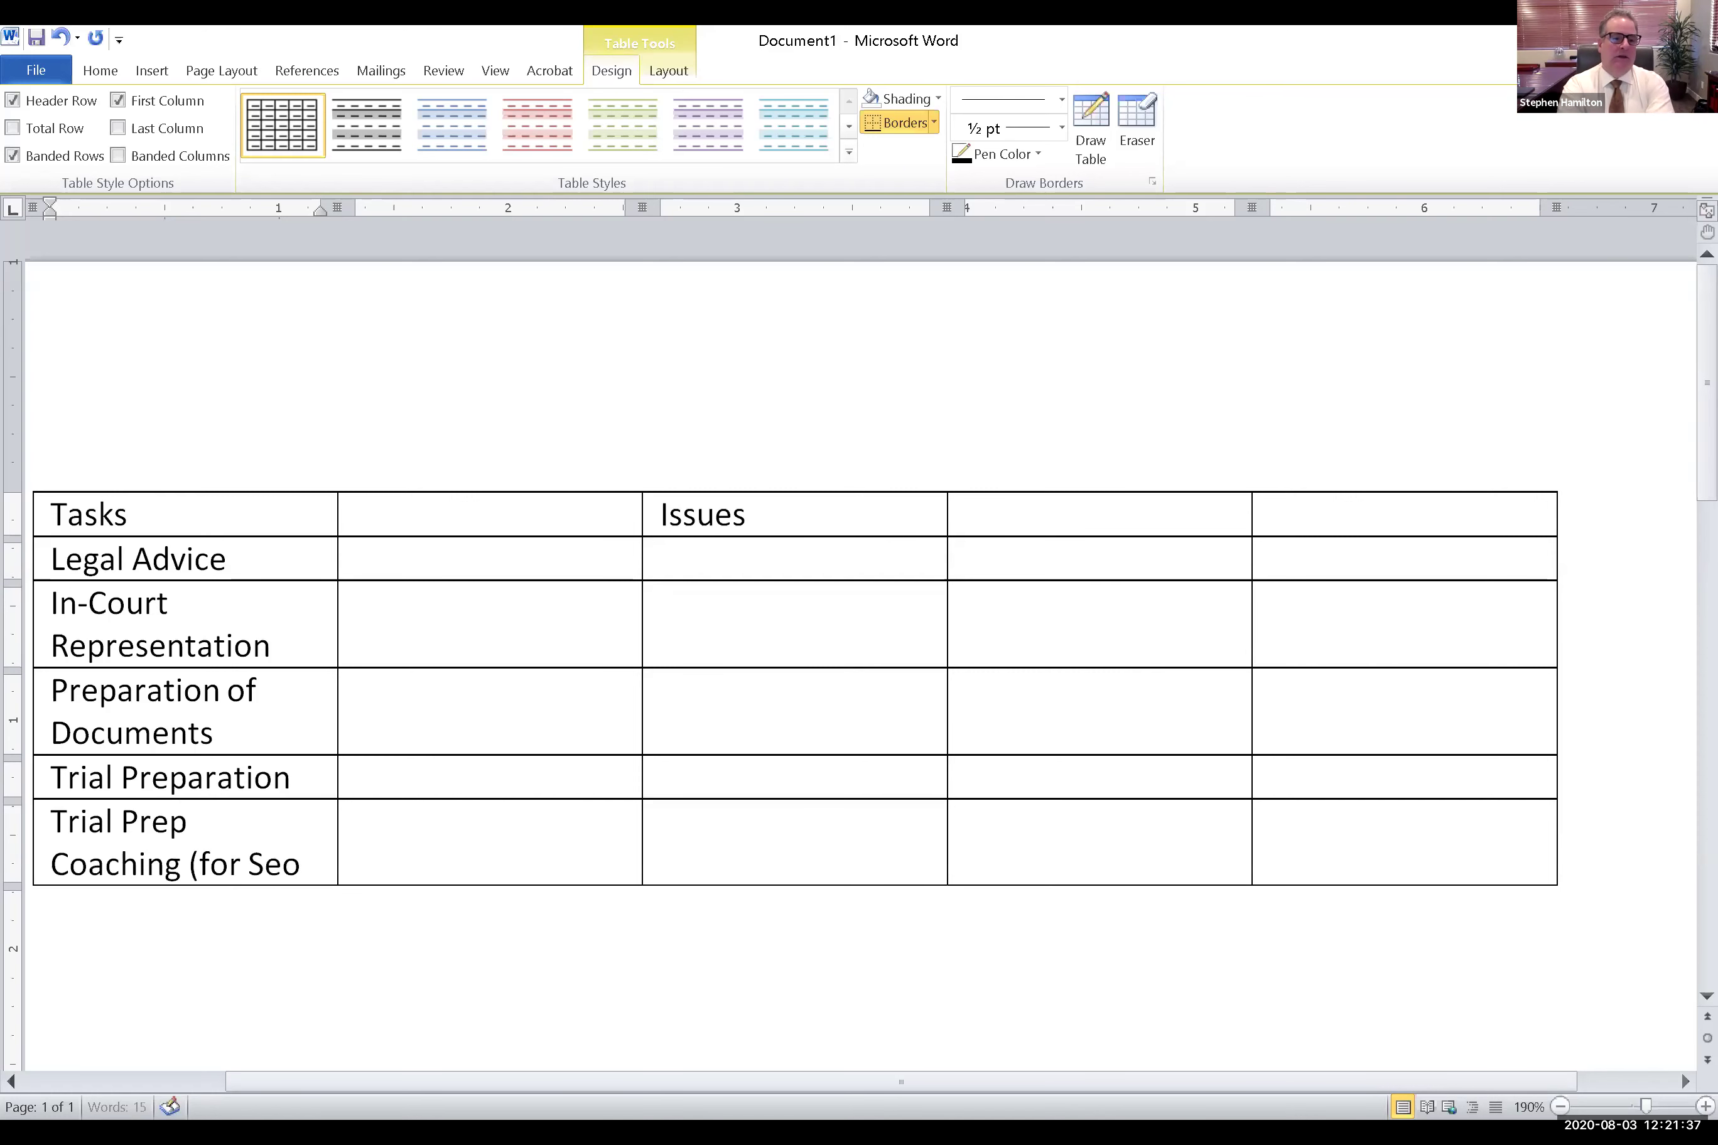
{"action": "type", "text": "-rep"}
{"action": "key", "text": "BackSpace"}
{"action": "key", "text": "BackSpace"}
{"action": "key", "text": "BackSpace"}
{"action": "type", "text": "Rep)"}
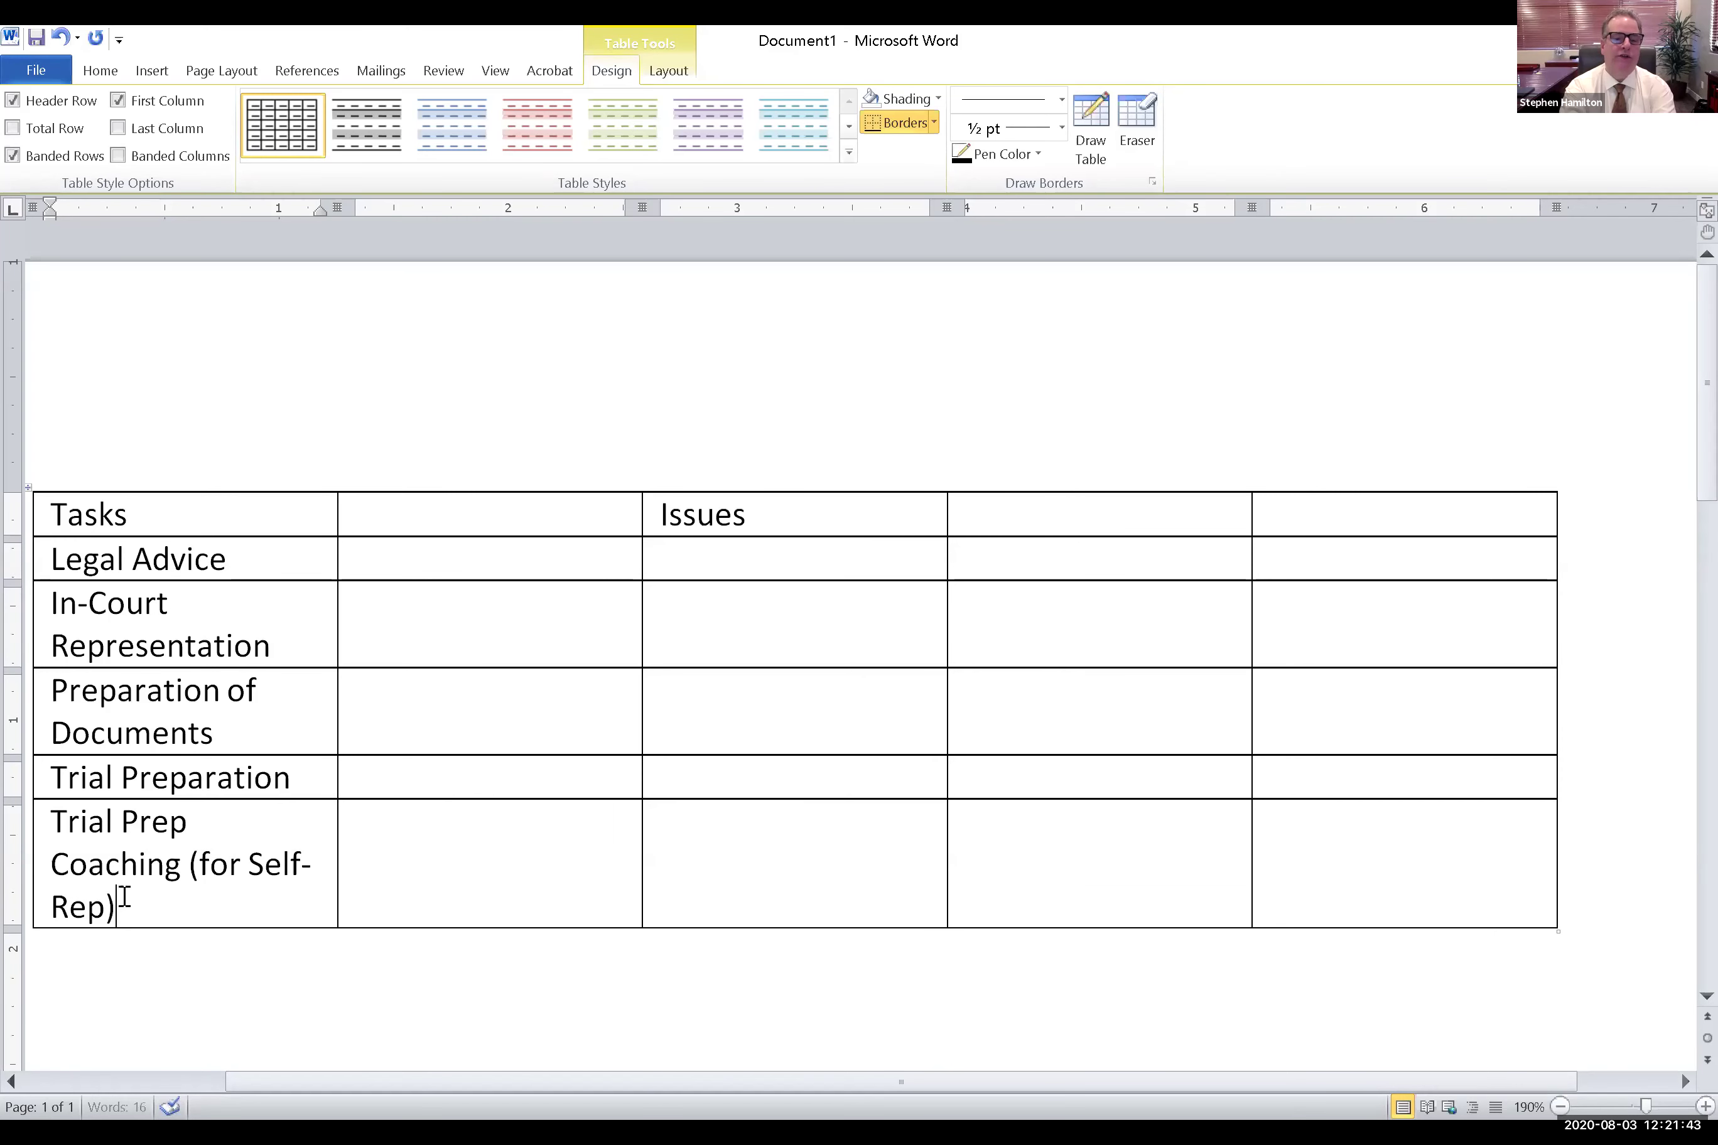
{"action": "key", "text": "shift+F10"}
{"action": "key", "text": "Up"}
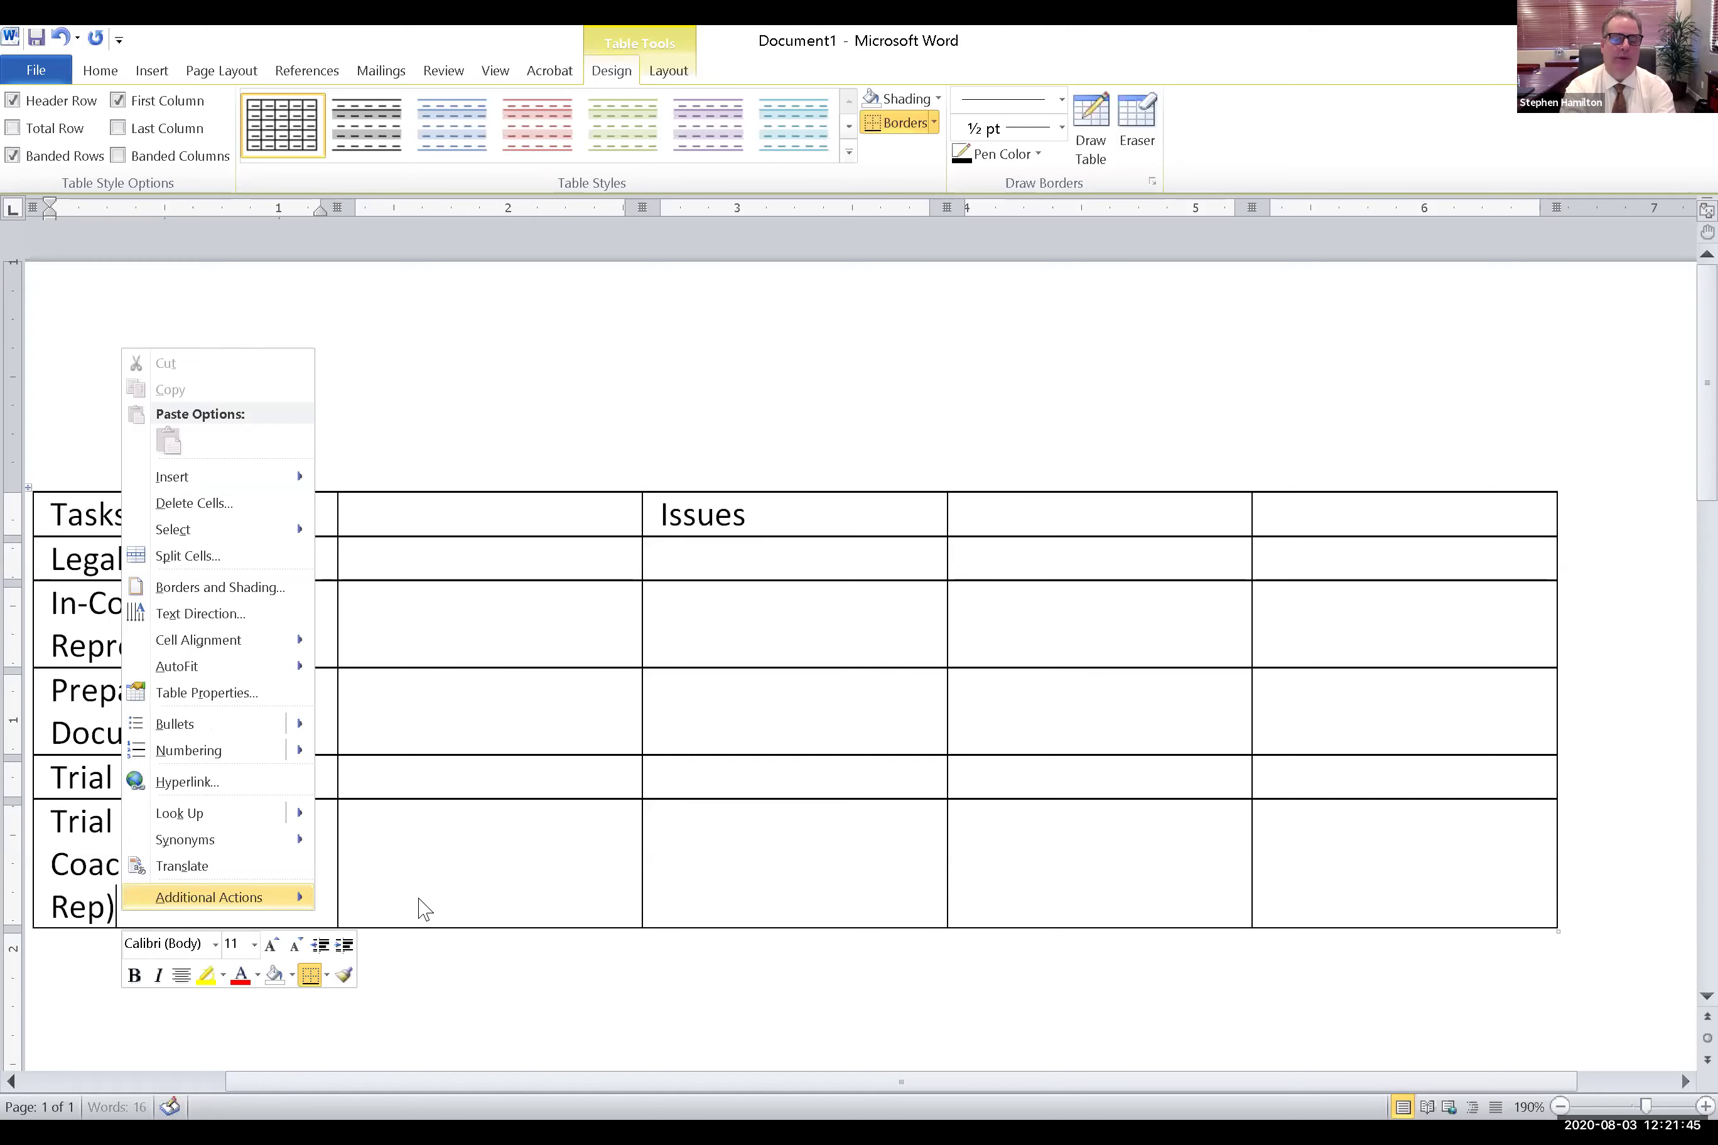
{"action": "key", "text": "Right"}
{"action": "key", "text": "Escape"}
{"action": "key", "text": "Escape"}
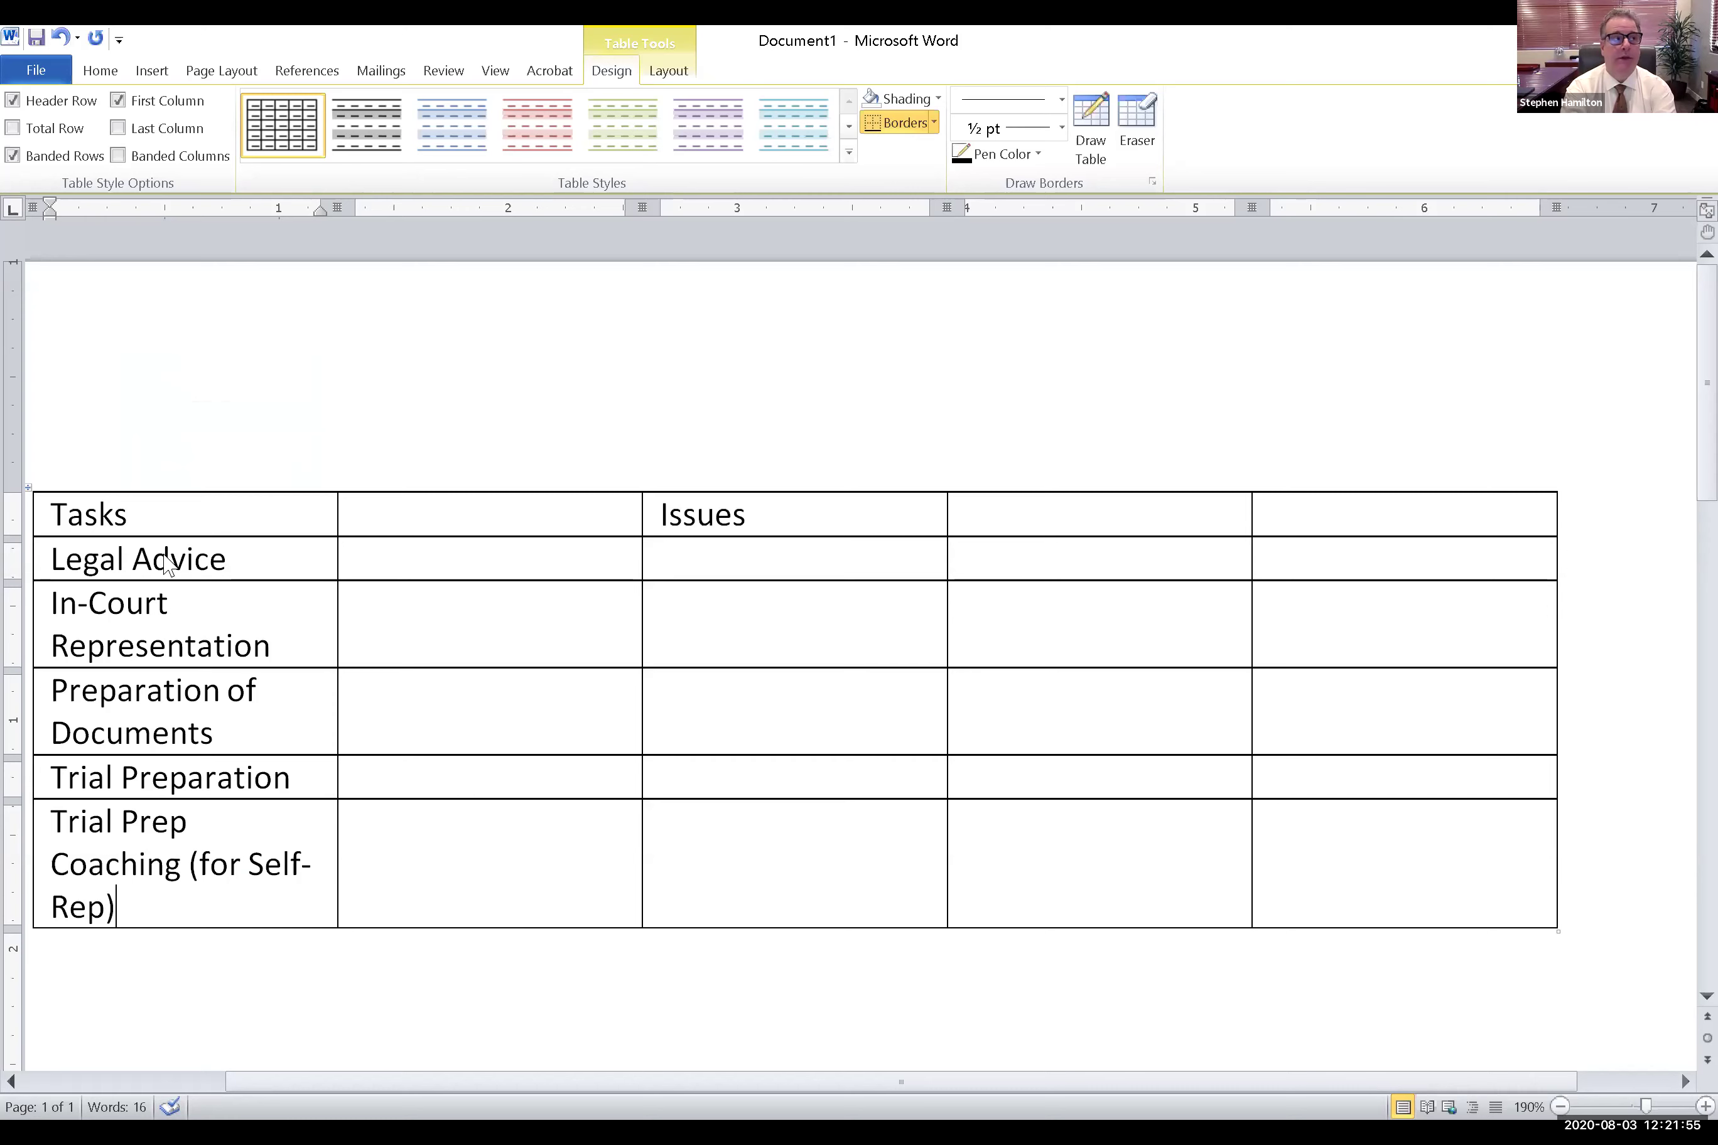
Insert a new table row below the "Trial Prep Coaching (for Self-Rep)" row
{"action": "right_click", "coordinate": [134, 906]}
{"action": "mouse_move", "coordinate": [304, 471]}
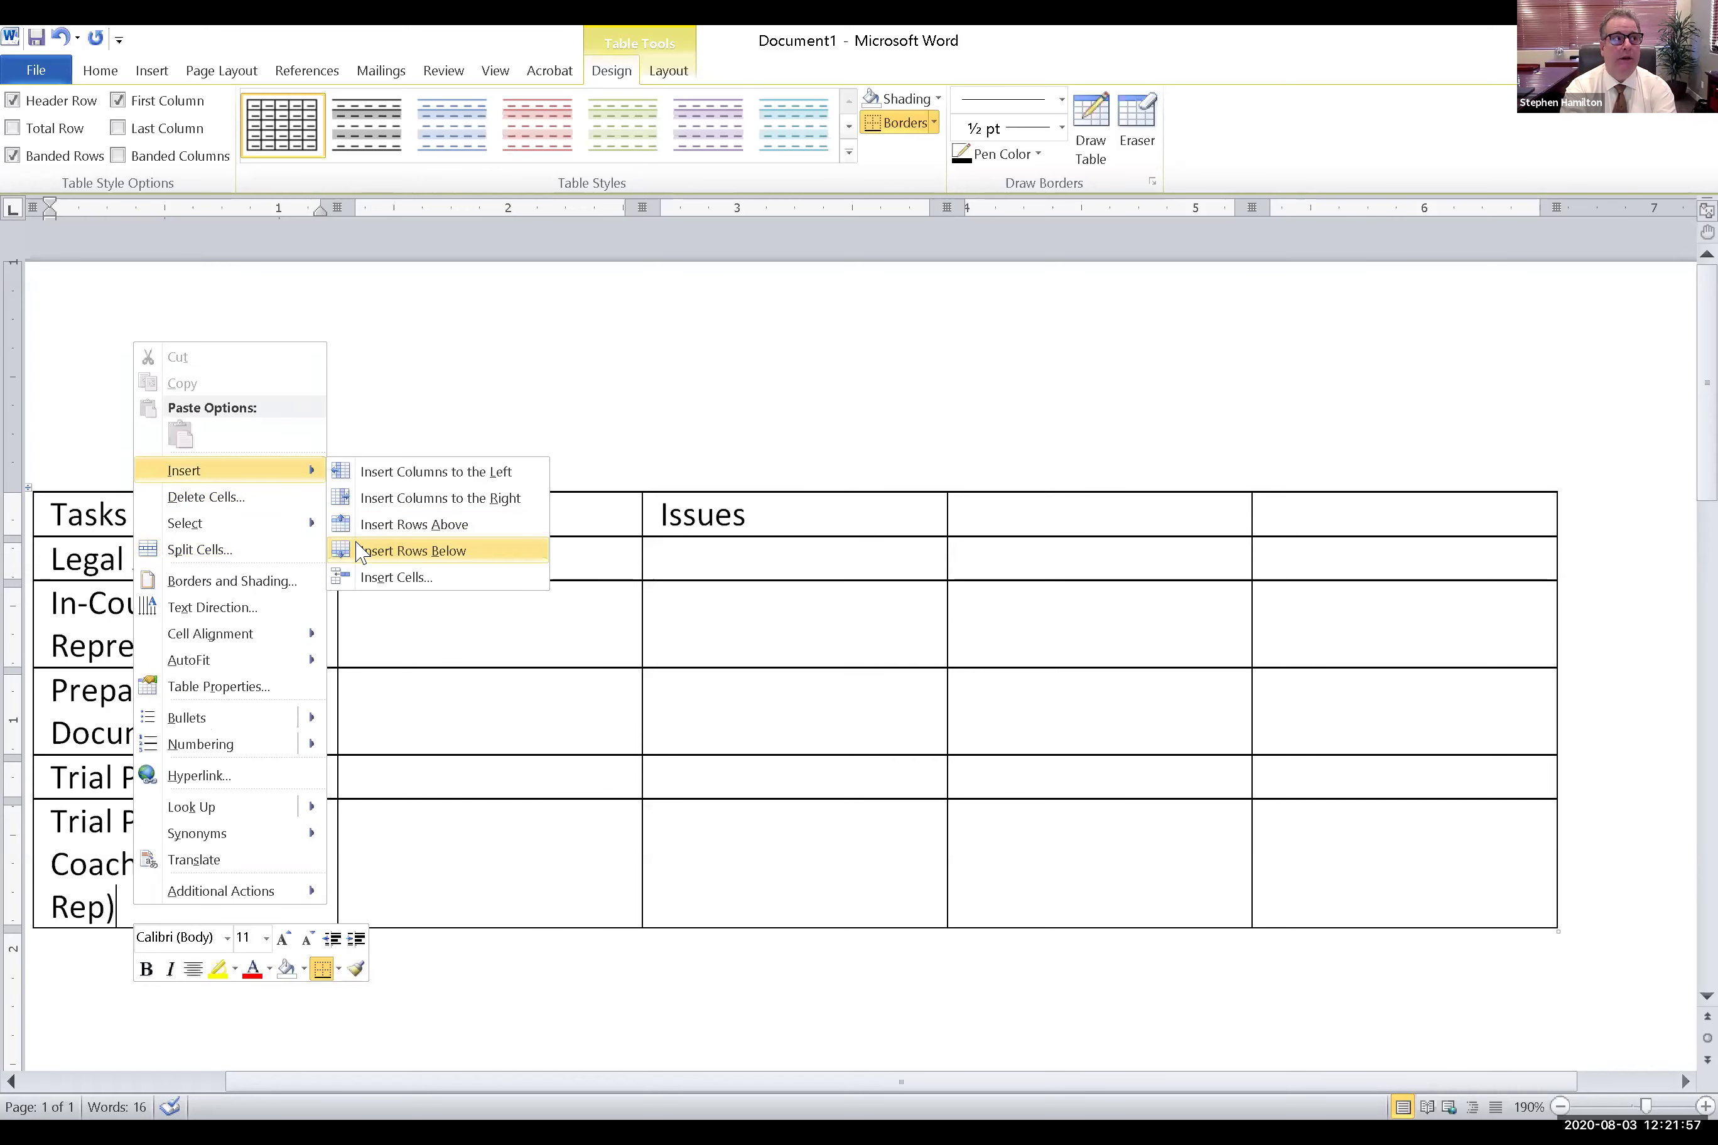
{"action": "left_click", "coordinate": [360, 553]}
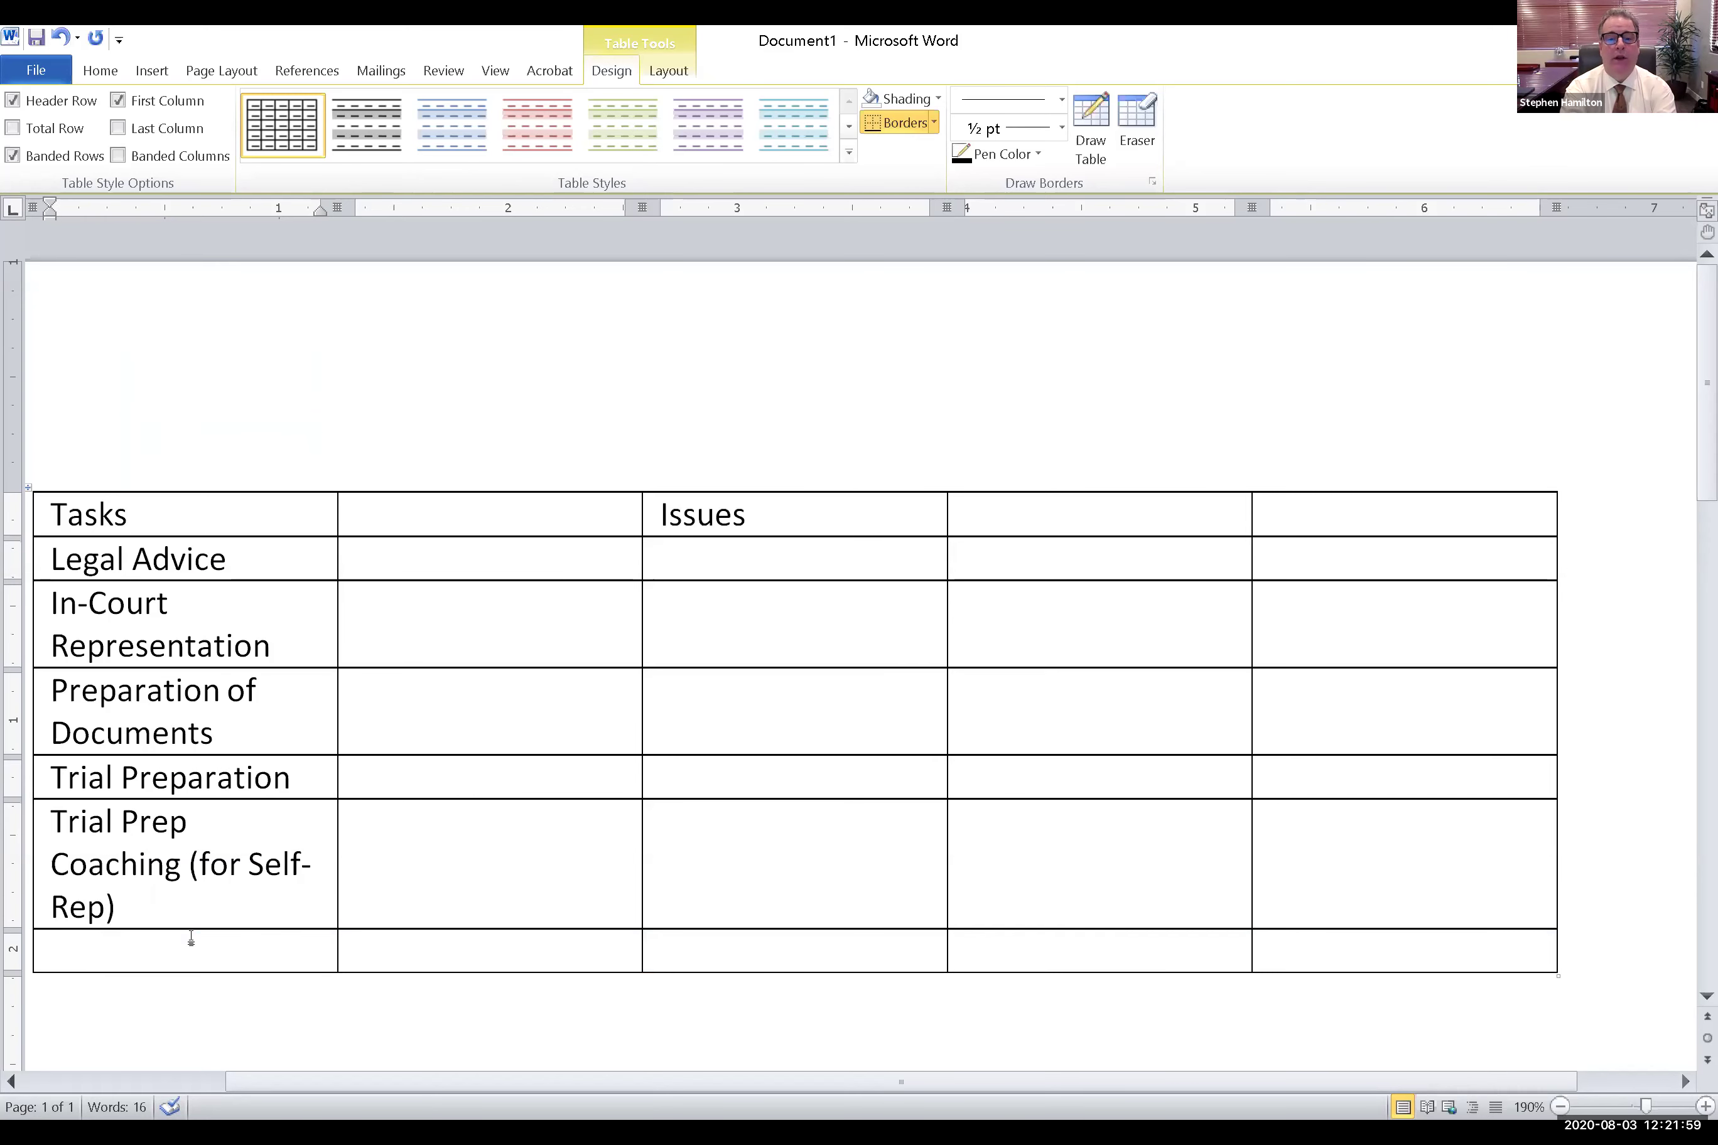
Make the "Tasks" heading in the table's first cell bold
{"action": "left_click", "coordinate": [45, 517]}
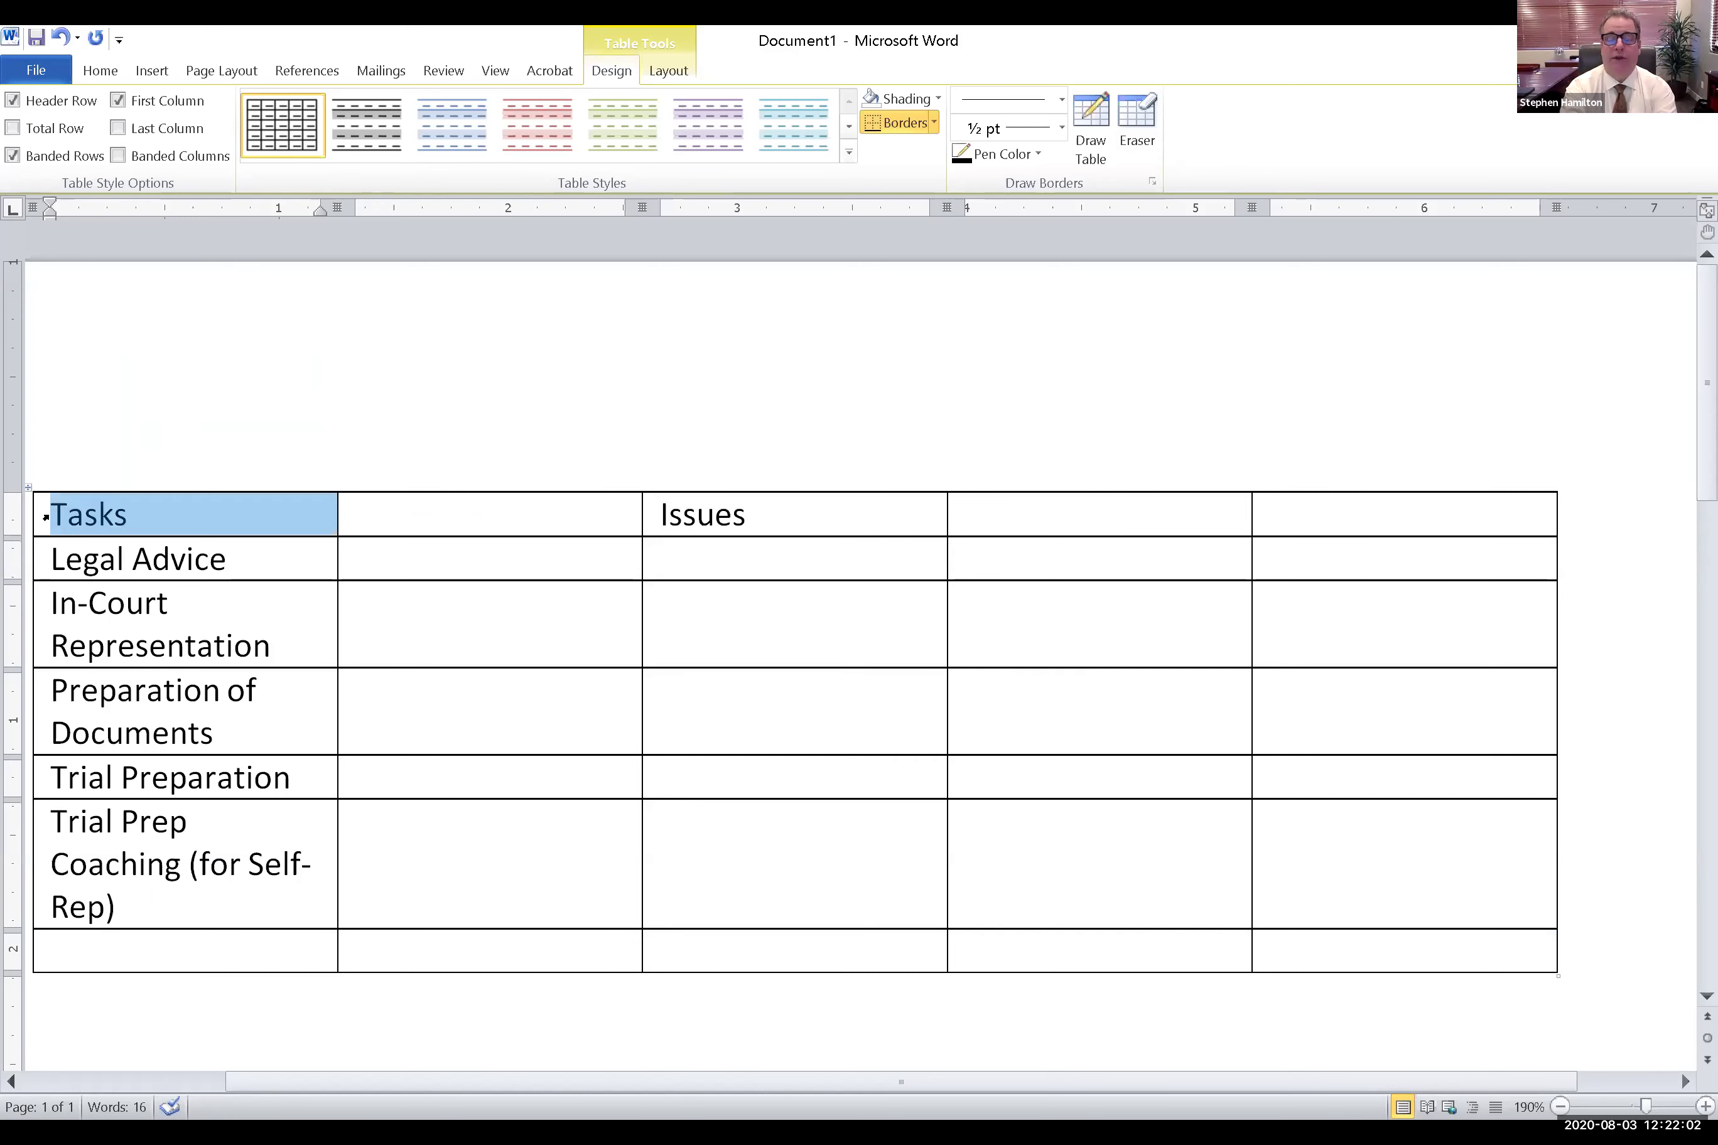
{"action": "left_click", "coordinate": [100, 71]}
{"action": "left_click", "coordinate": [178, 146]}
Enter "Discovery (Written)" in the empty last cell of the Tasks column
{"action": "left_click", "coordinate": [150, 967]}
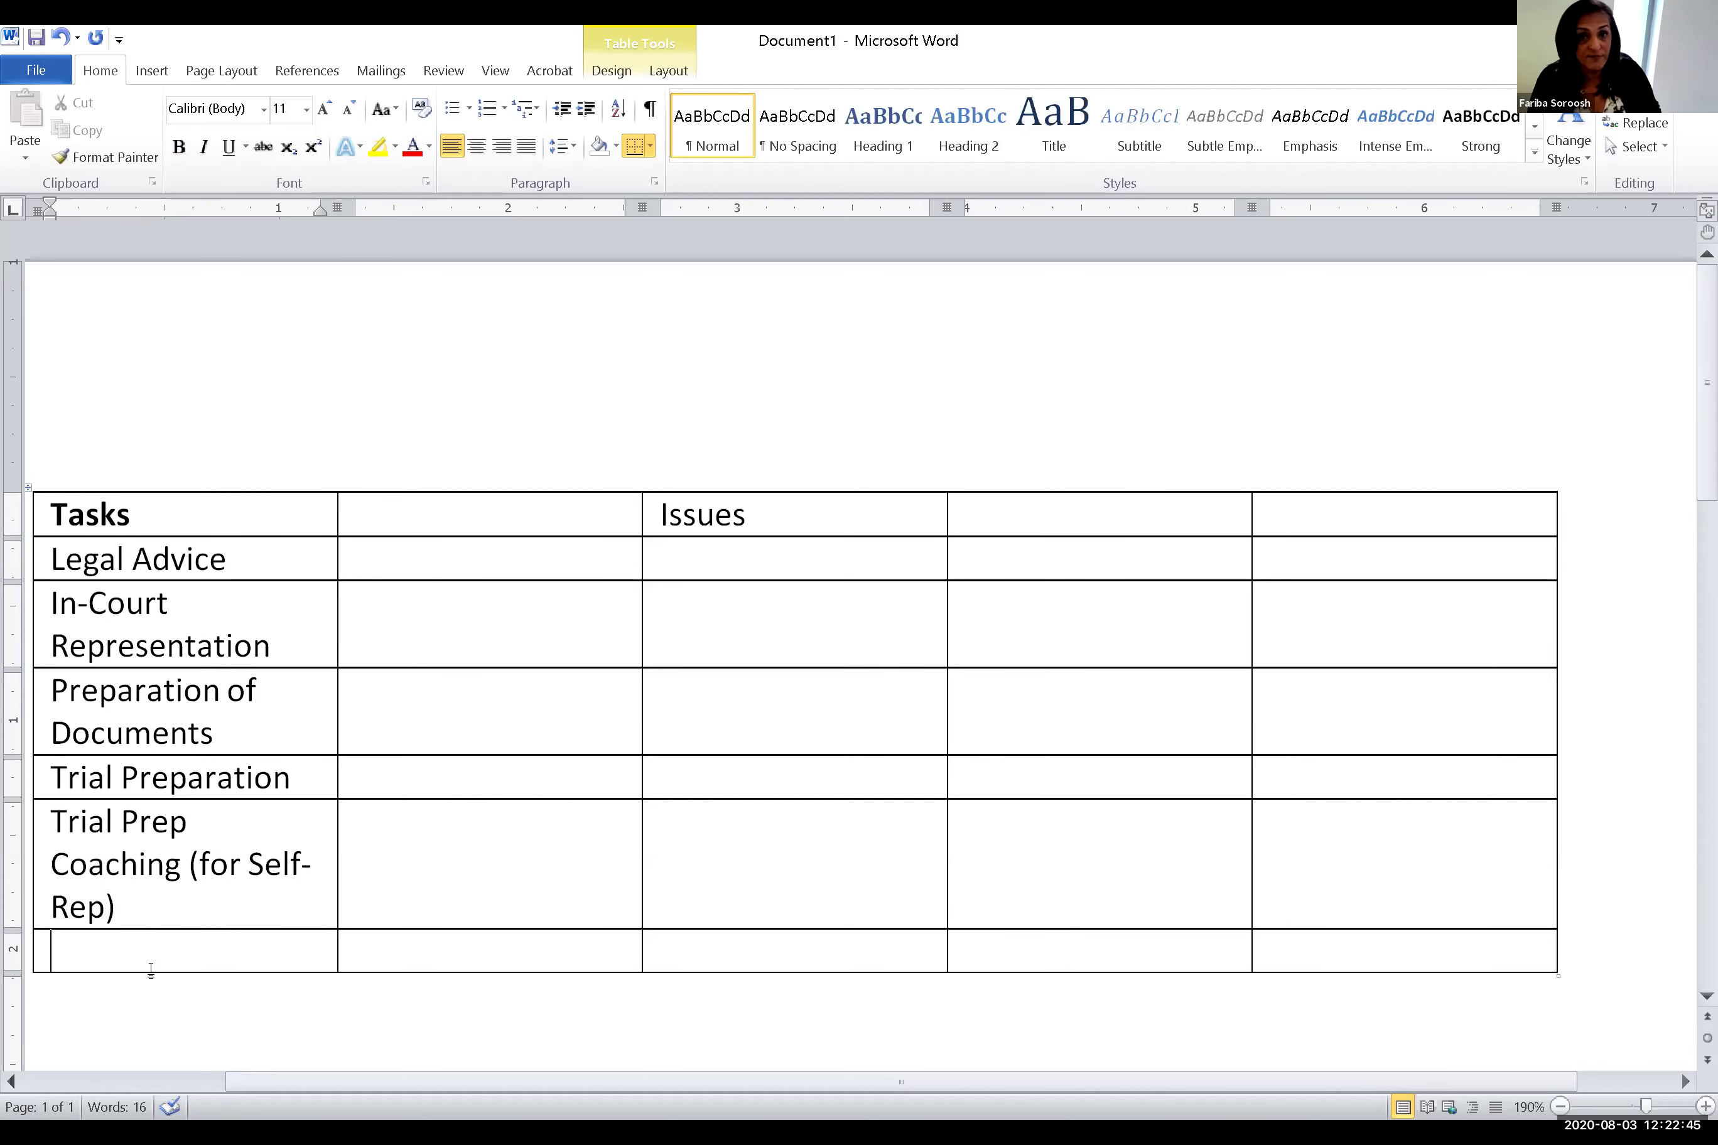
{"action": "type", "text": "Discovery"}
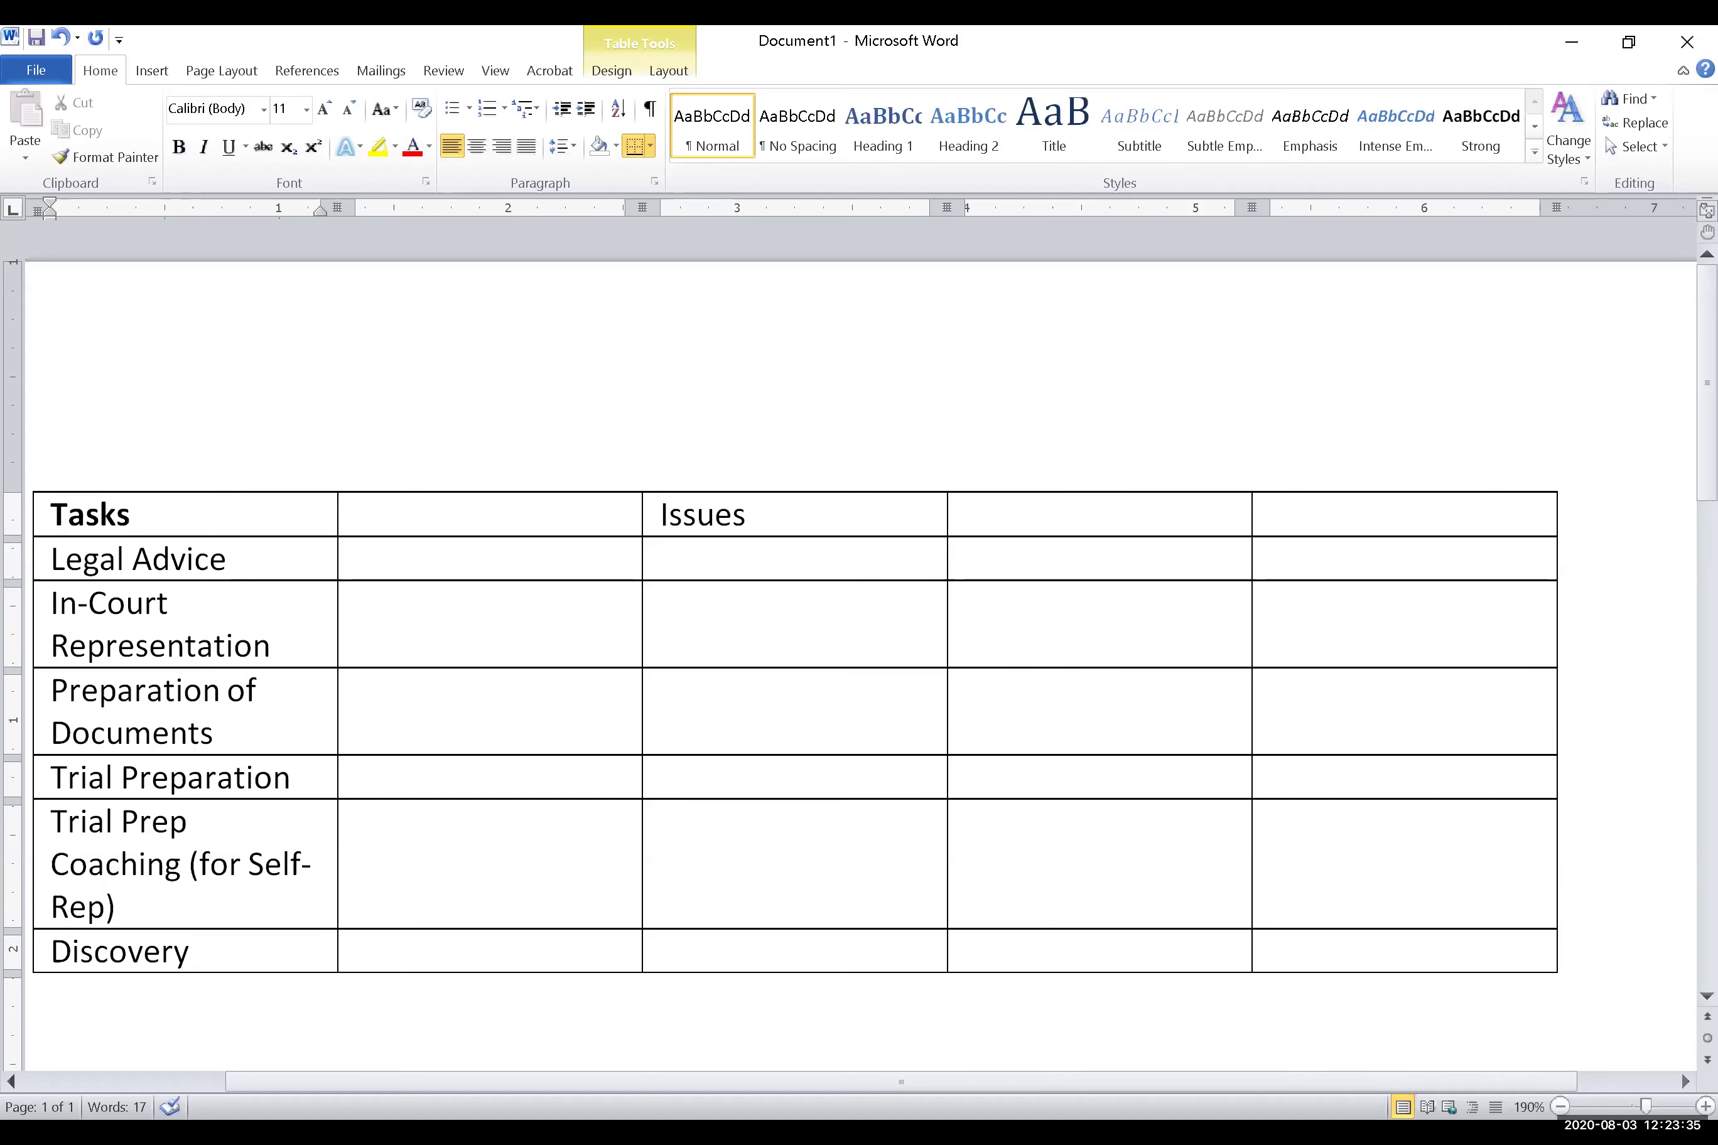
{"action": "type", "text": "(Wt"}
{"action": "key", "text": "BackSpace"}
{"action": "type", "text": "ritten)"}
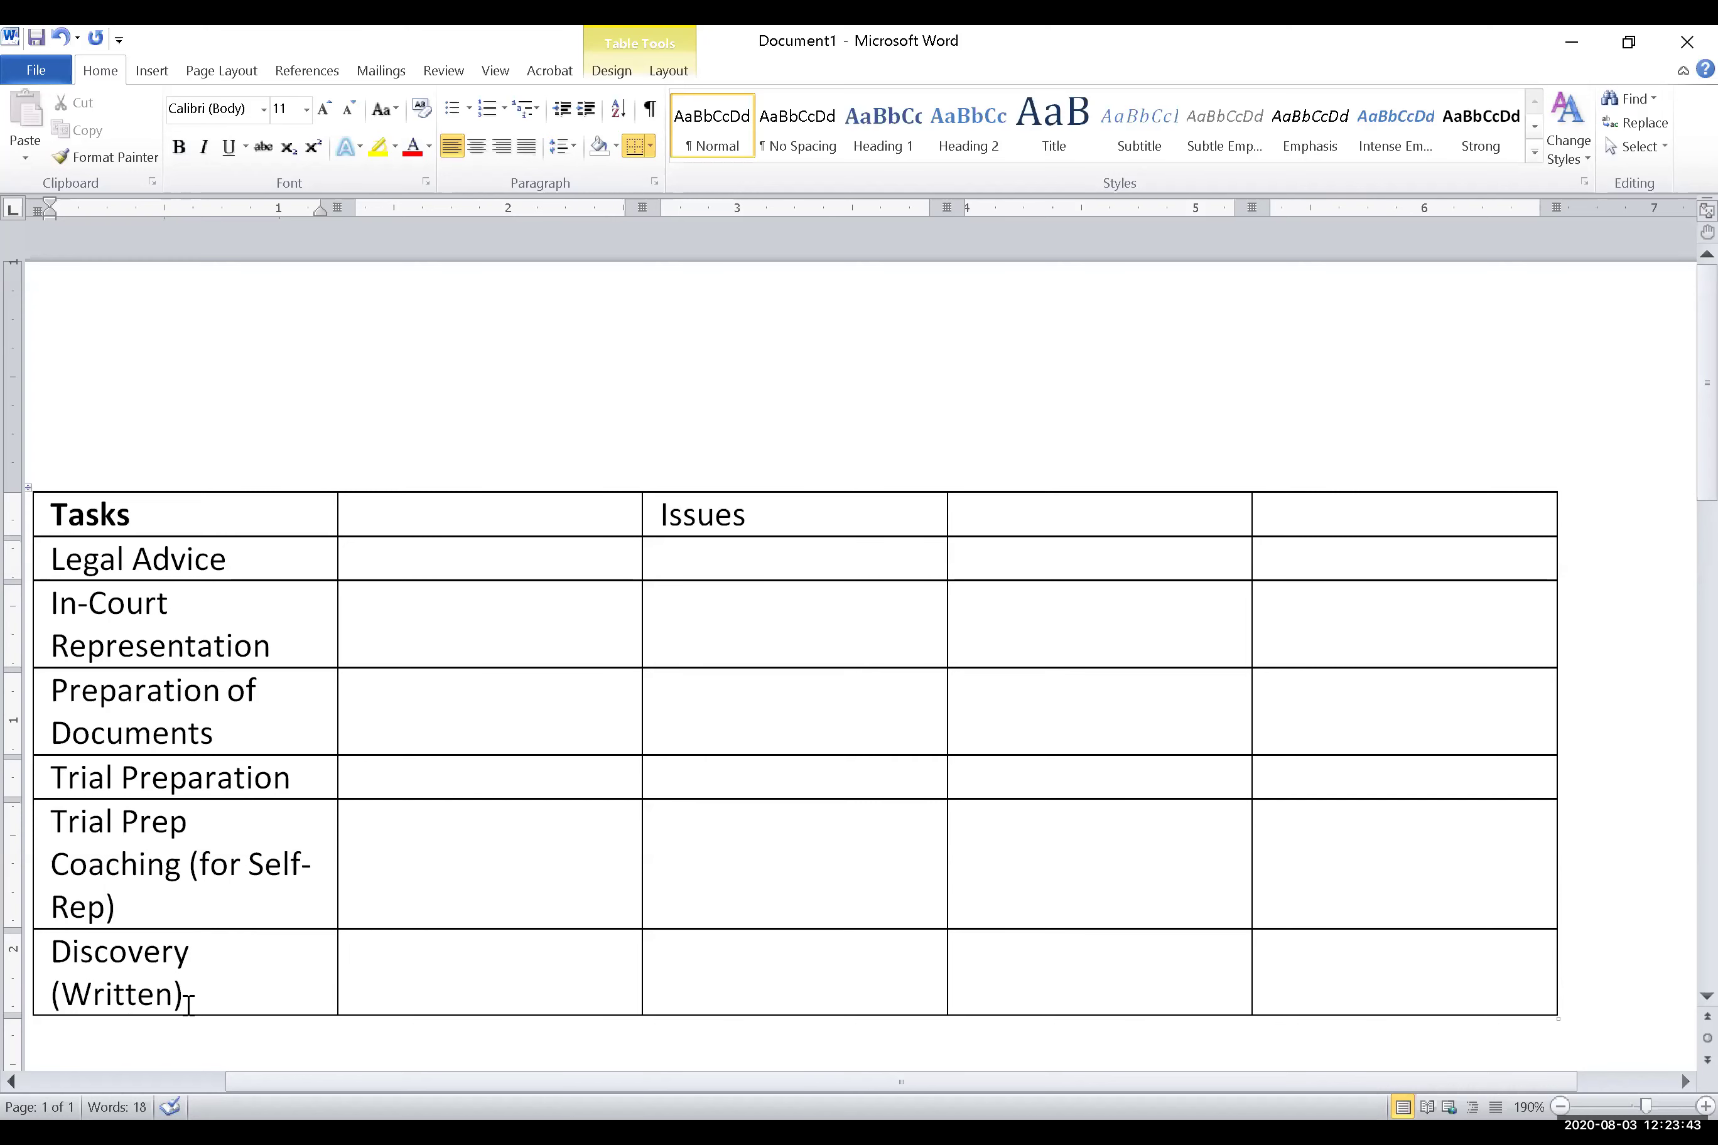
Insert a row below "Discovery (Written)" and enter "Discovery (Oral)" in its Tasks cell
{"action": "right_click", "coordinate": [383, 584]}
{"action": "mouse_move", "coordinate": [370, 573]}
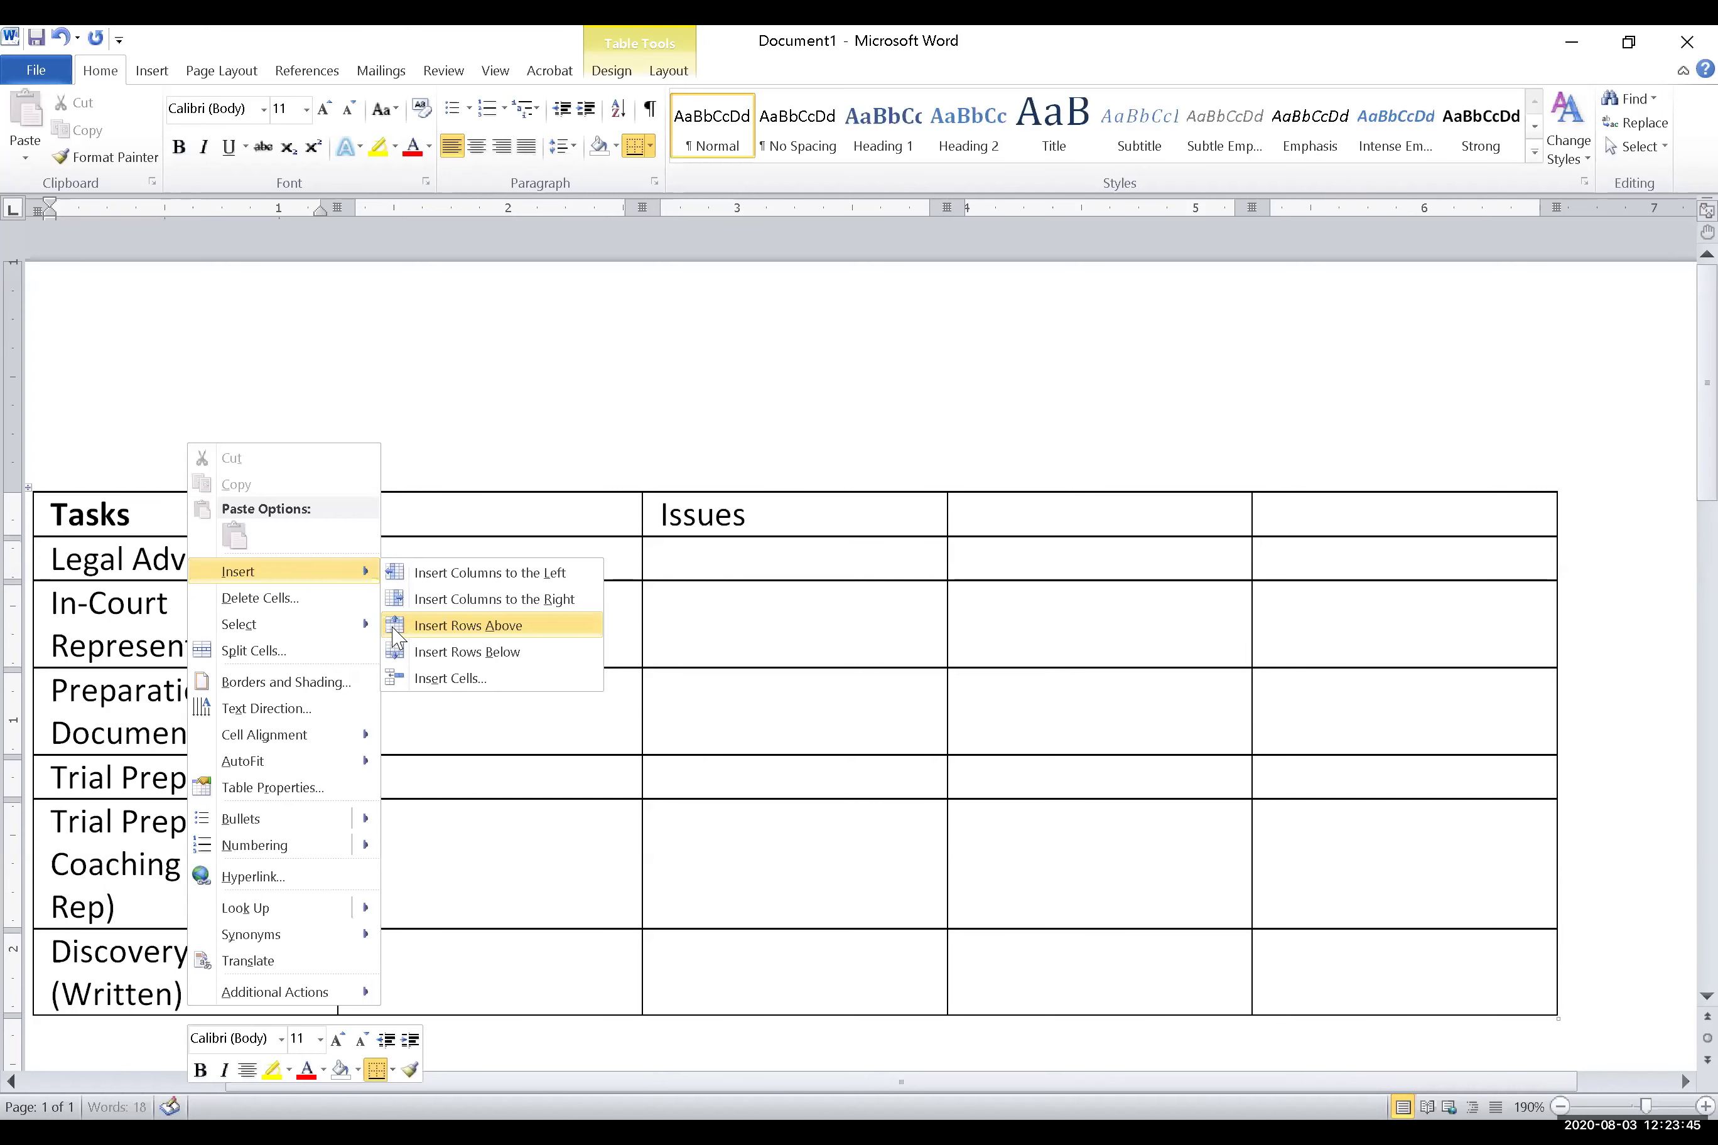
{"action": "left_click", "coordinate": [393, 650]}
{"action": "key", "text": "Left"}
{"action": "type", "text": "Discovery "}
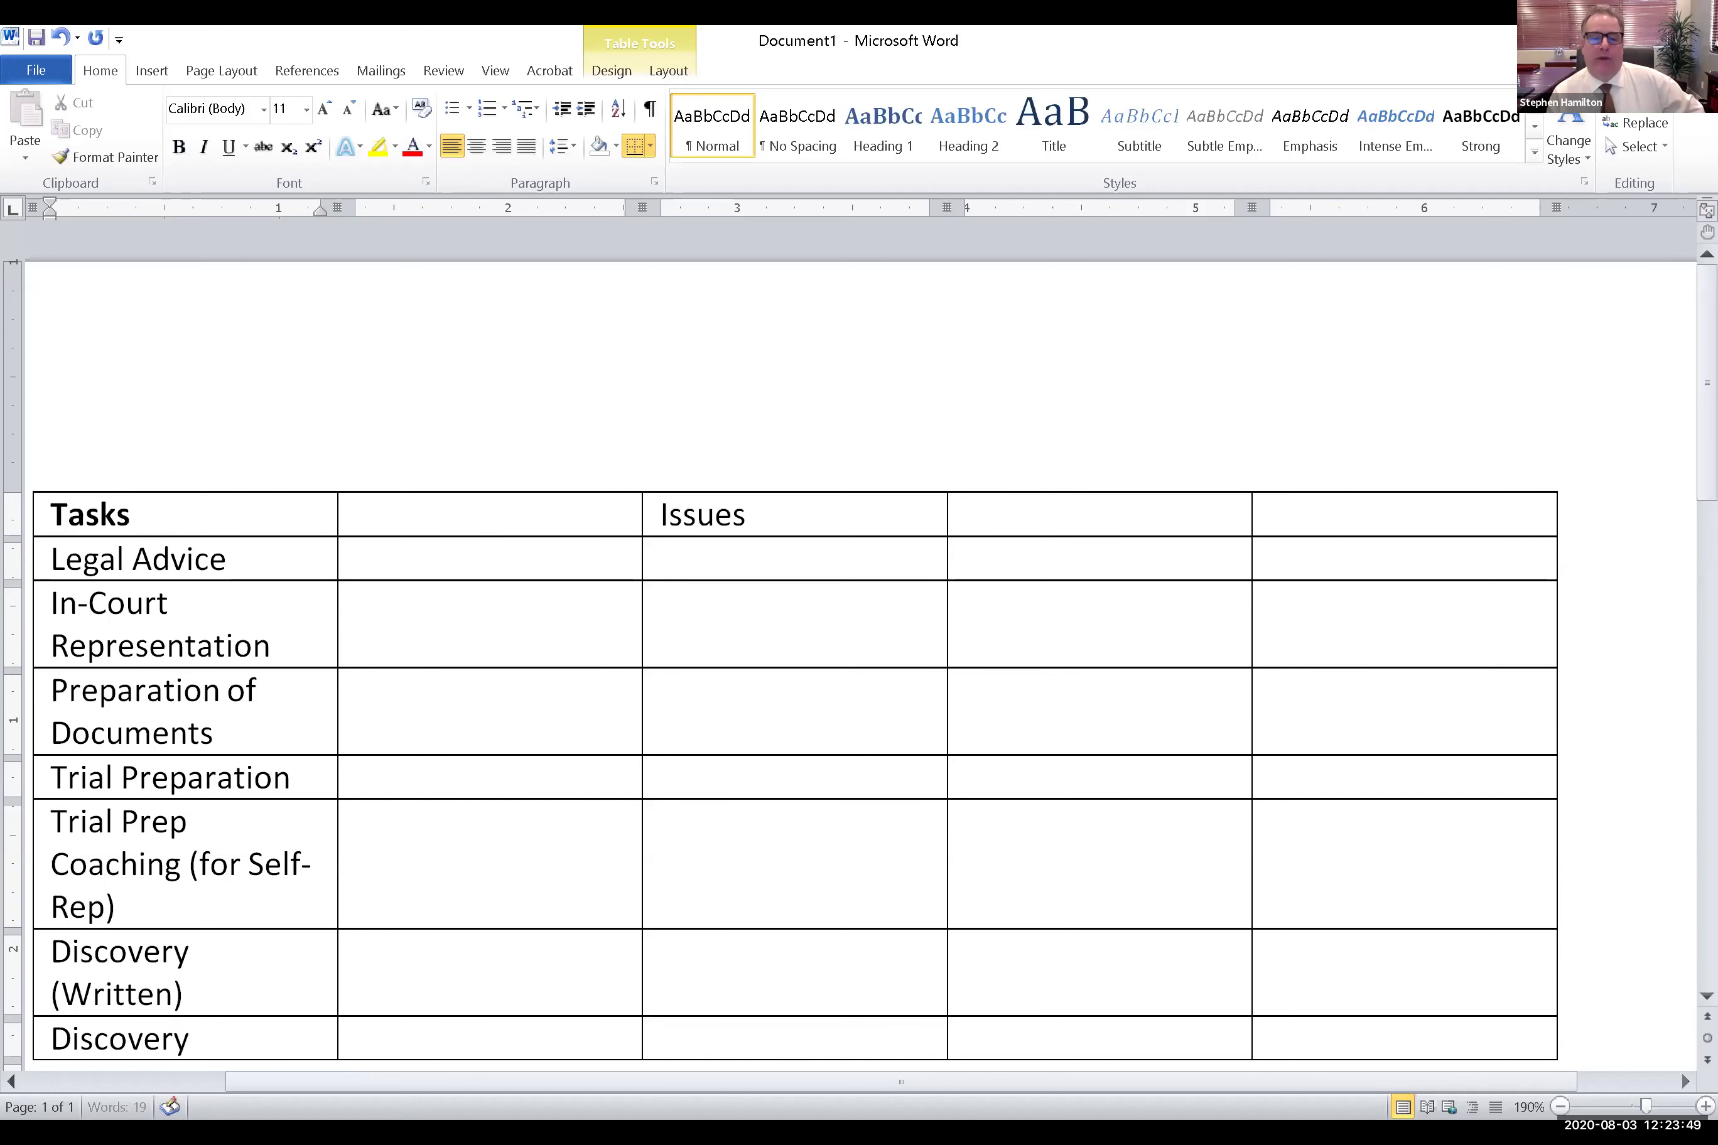
{"action": "type", "text": "("}
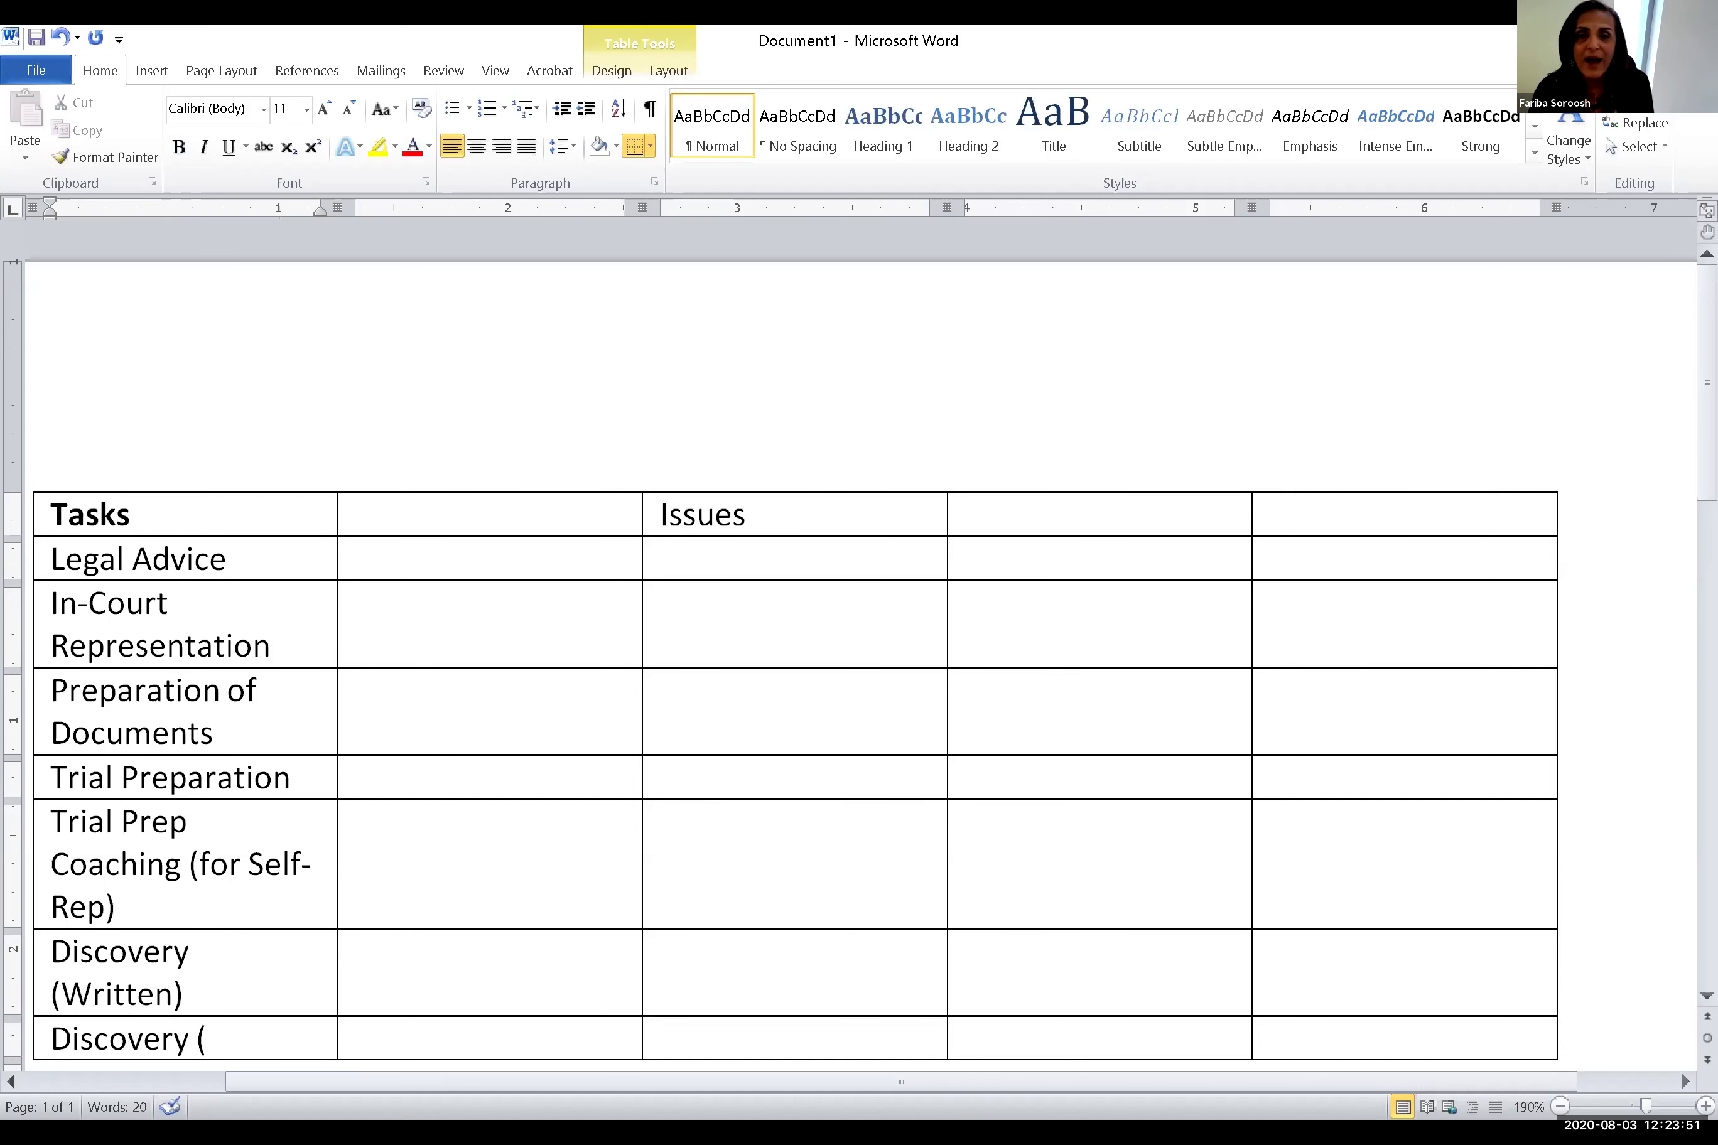
{"action": "type", "text": "Oral)"}
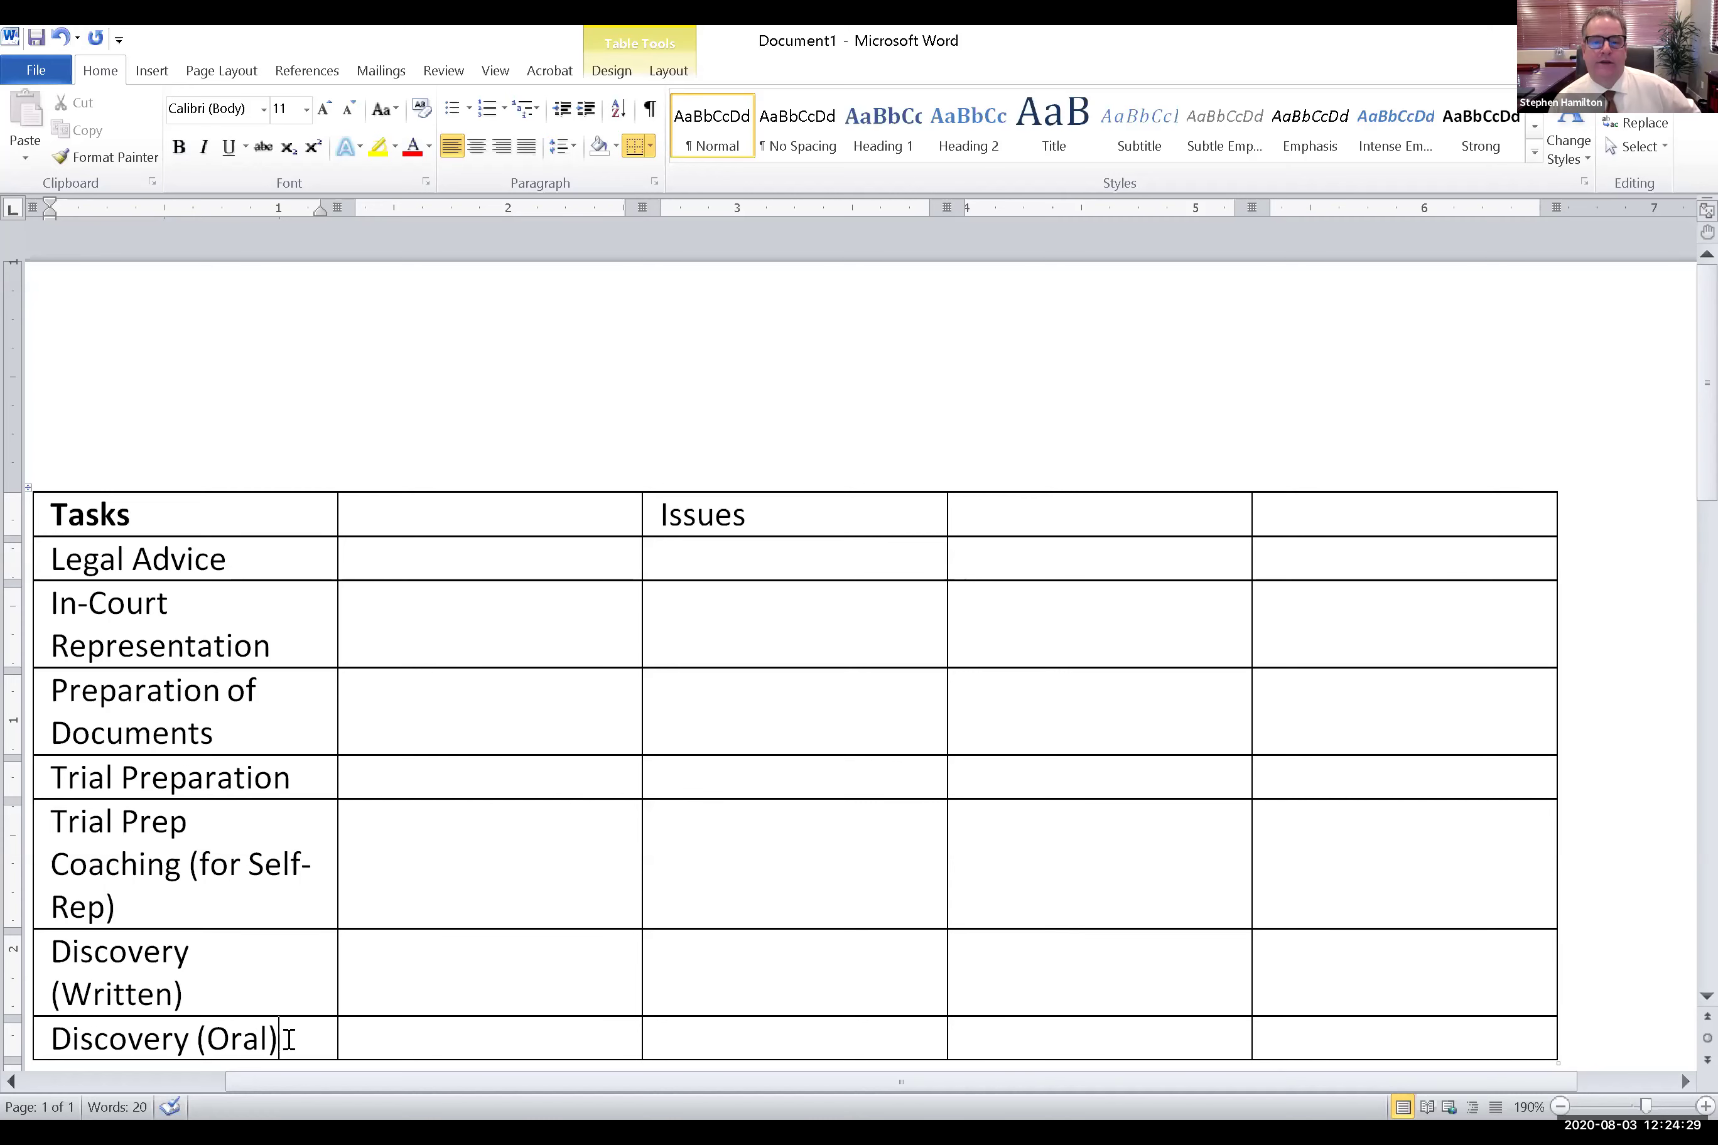
Insert another empty table row below the "Discovery (Oral)" row
{"action": "right_click", "coordinate": [288, 1040]}
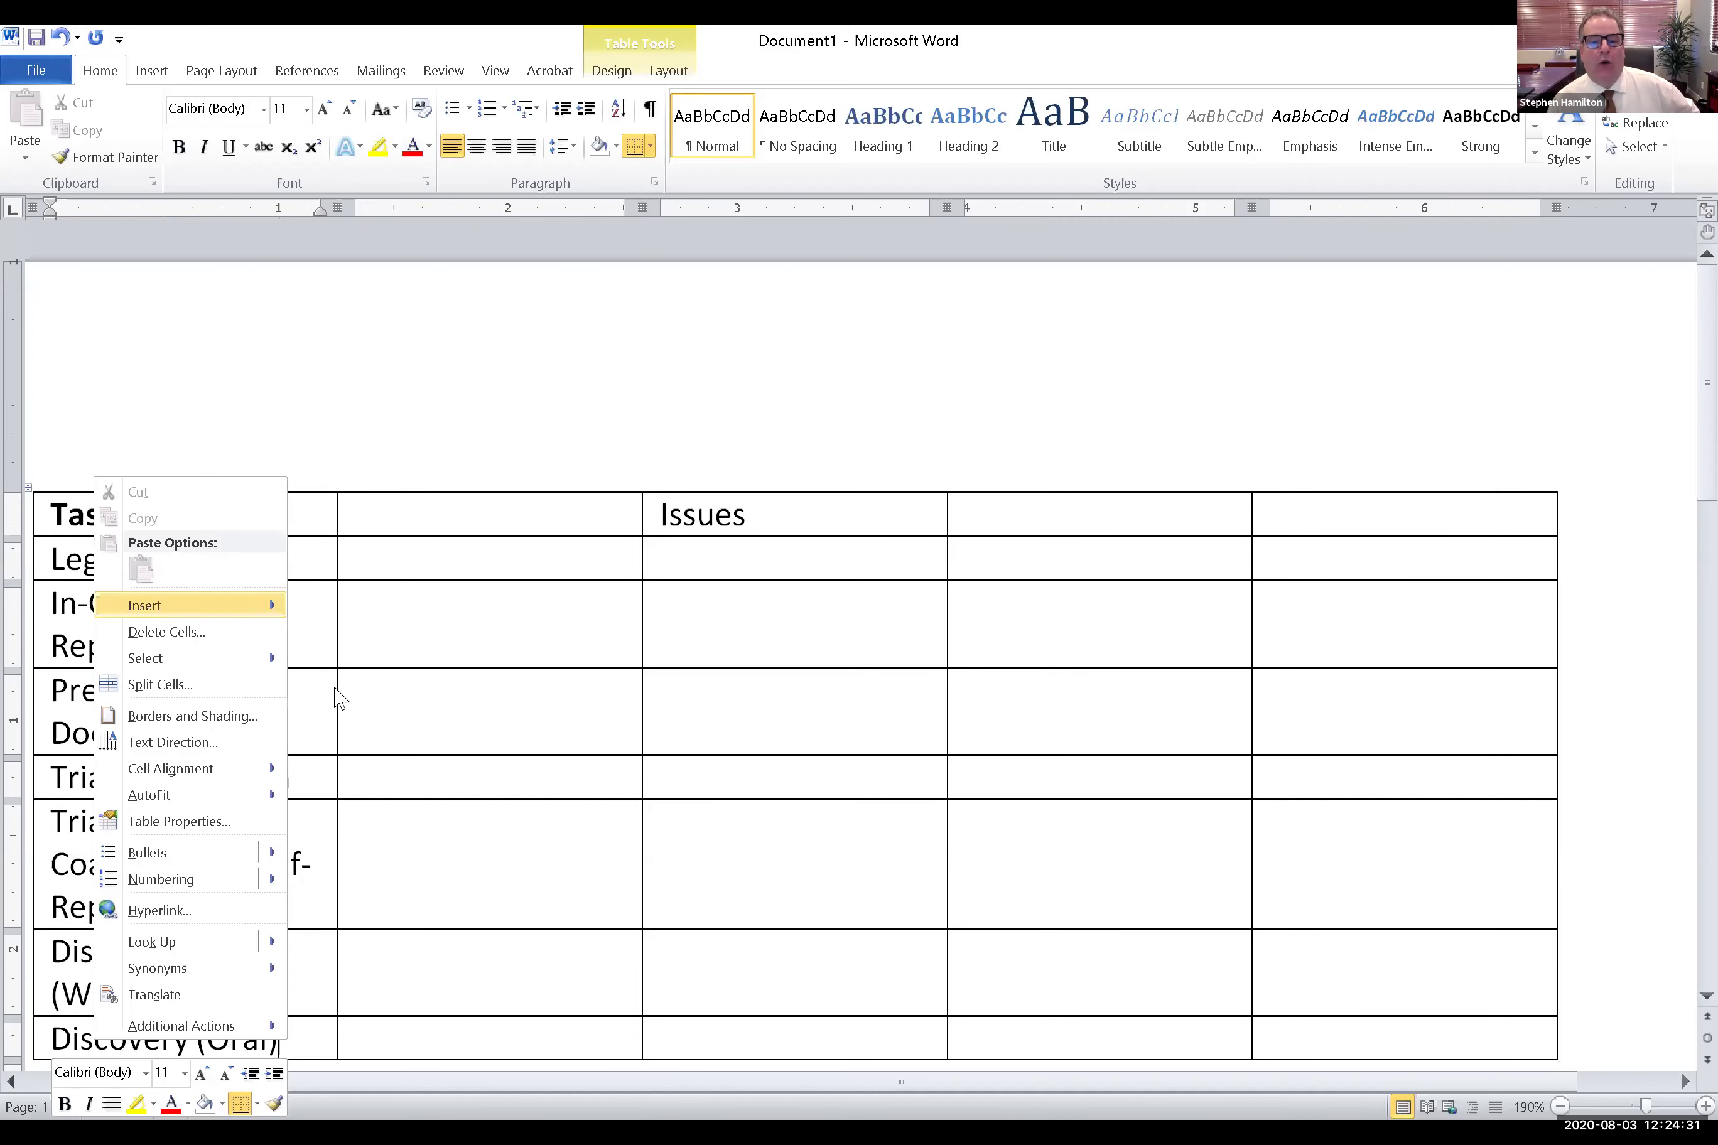
{"action": "mouse_move", "coordinate": [251, 619]}
{"action": "key", "text": "Return"}
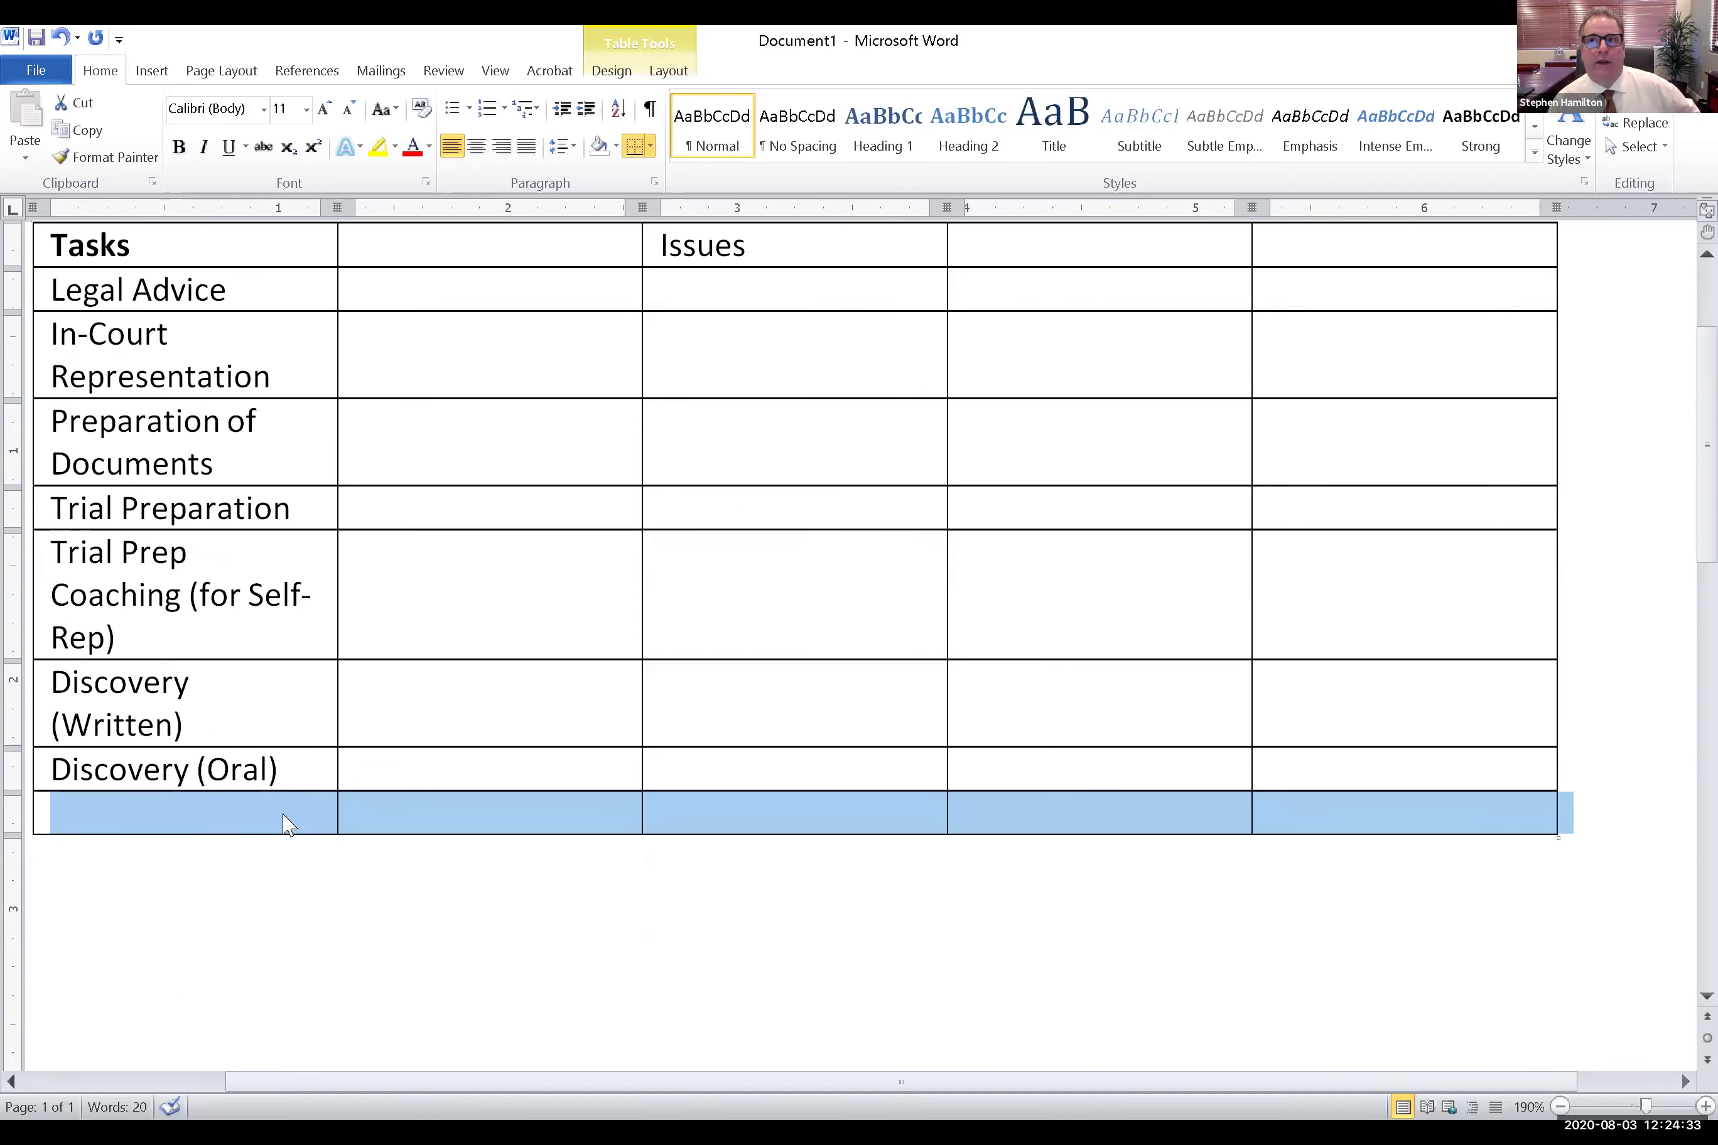
Enter "Mediation Prep (for Self-Rep)" in the empty last cell of the Tasks column
{"action": "left_click", "coordinate": [280, 810]}
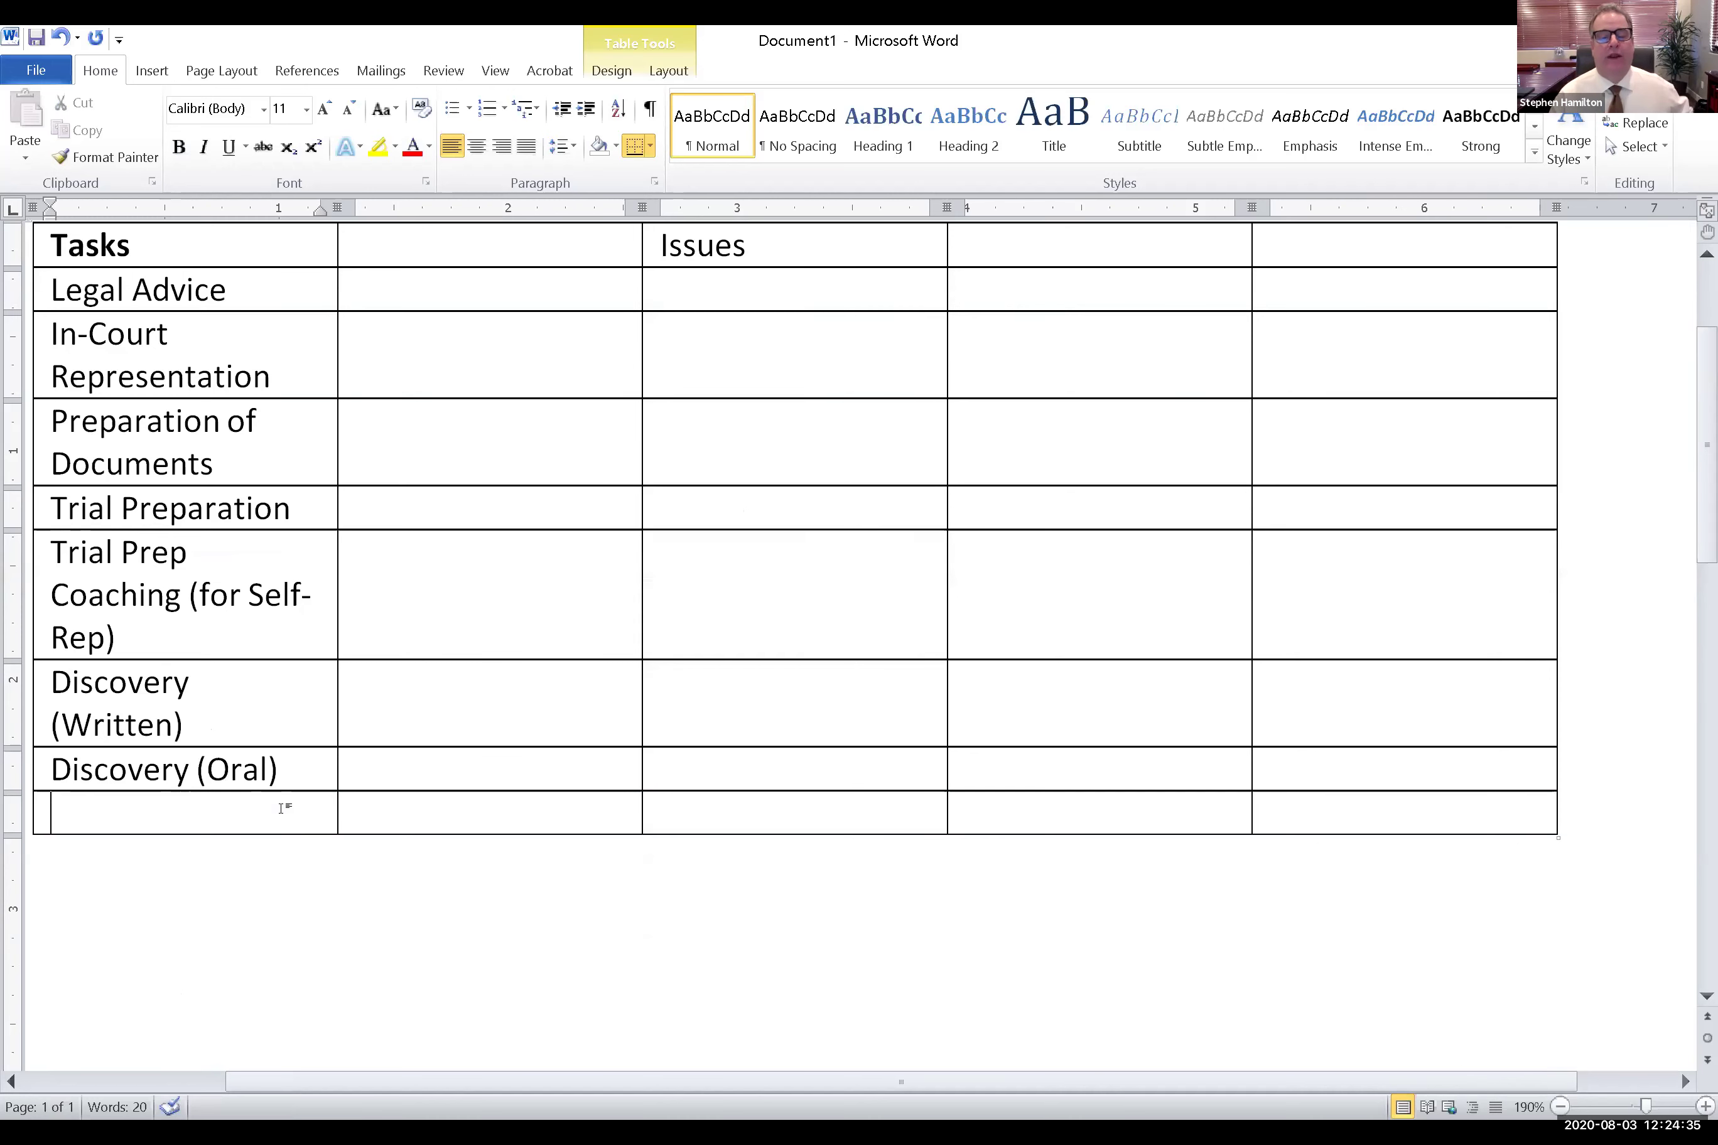
{"action": "type", "text": "Mediation"}
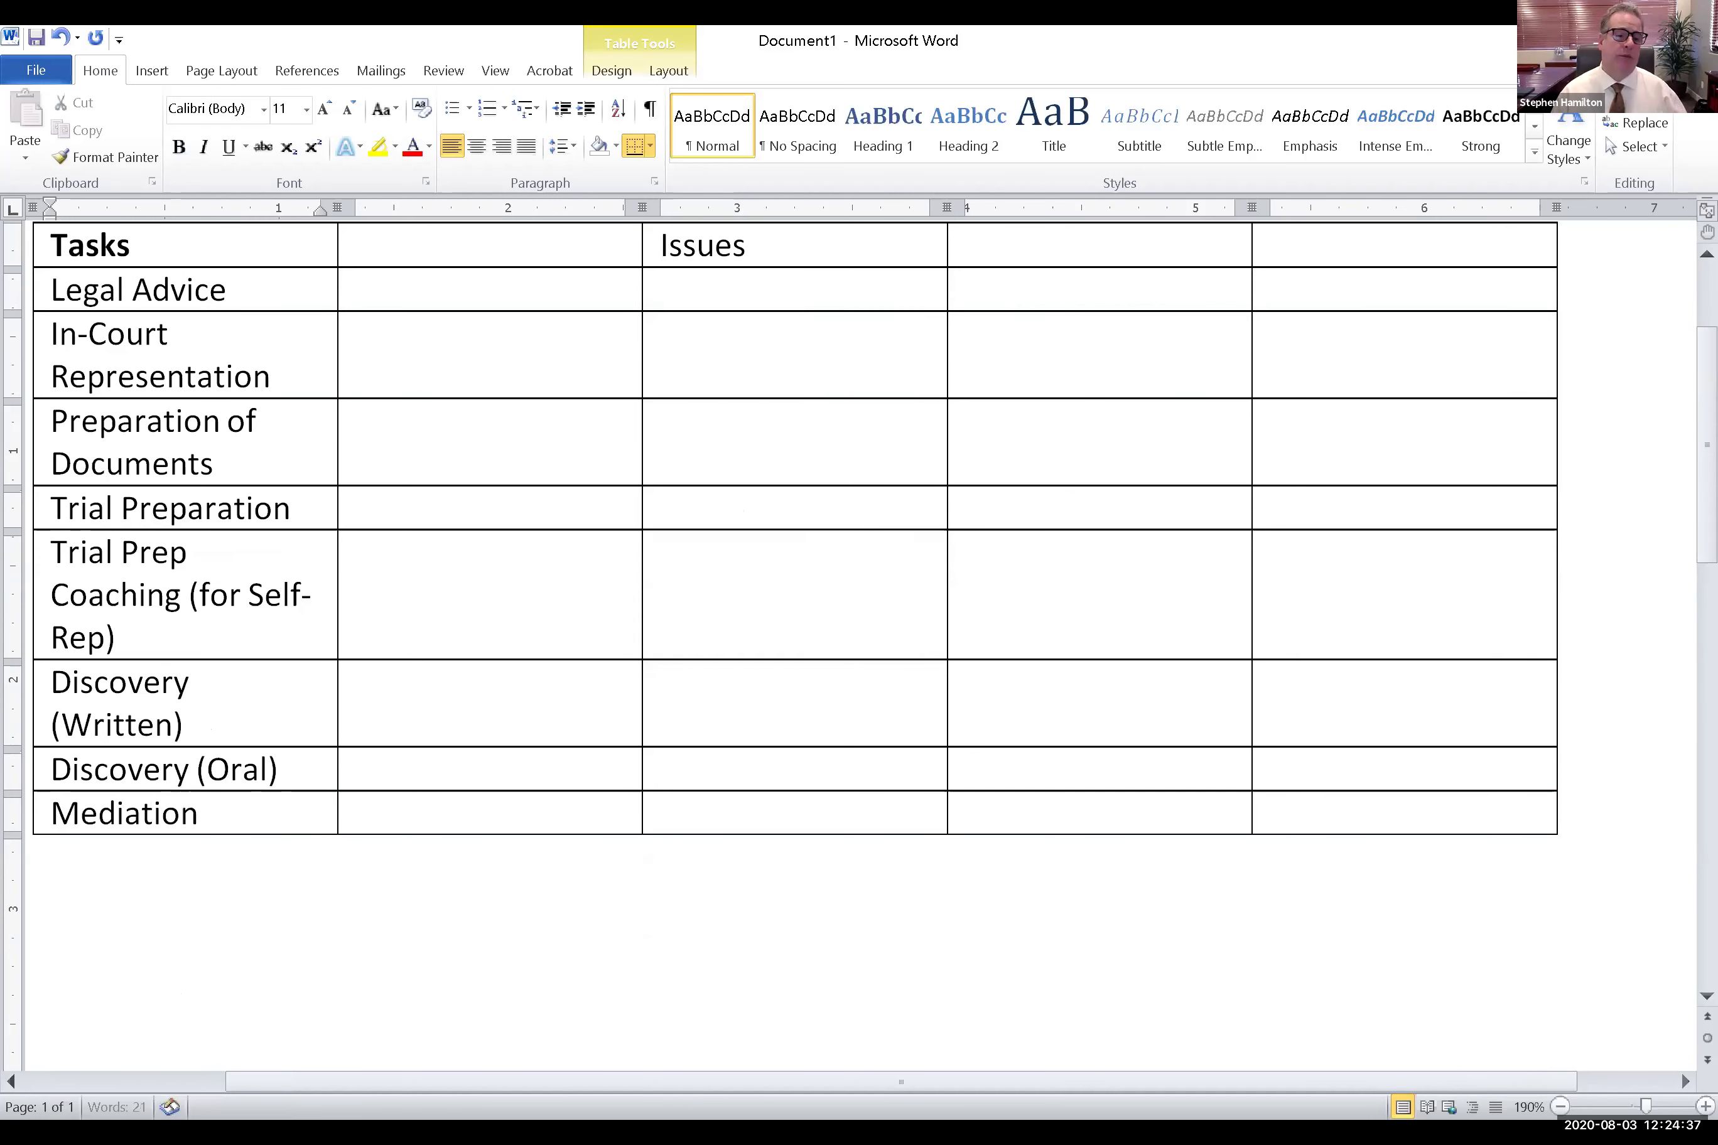
{"action": "type", "text": " Prep (Mediation)"}
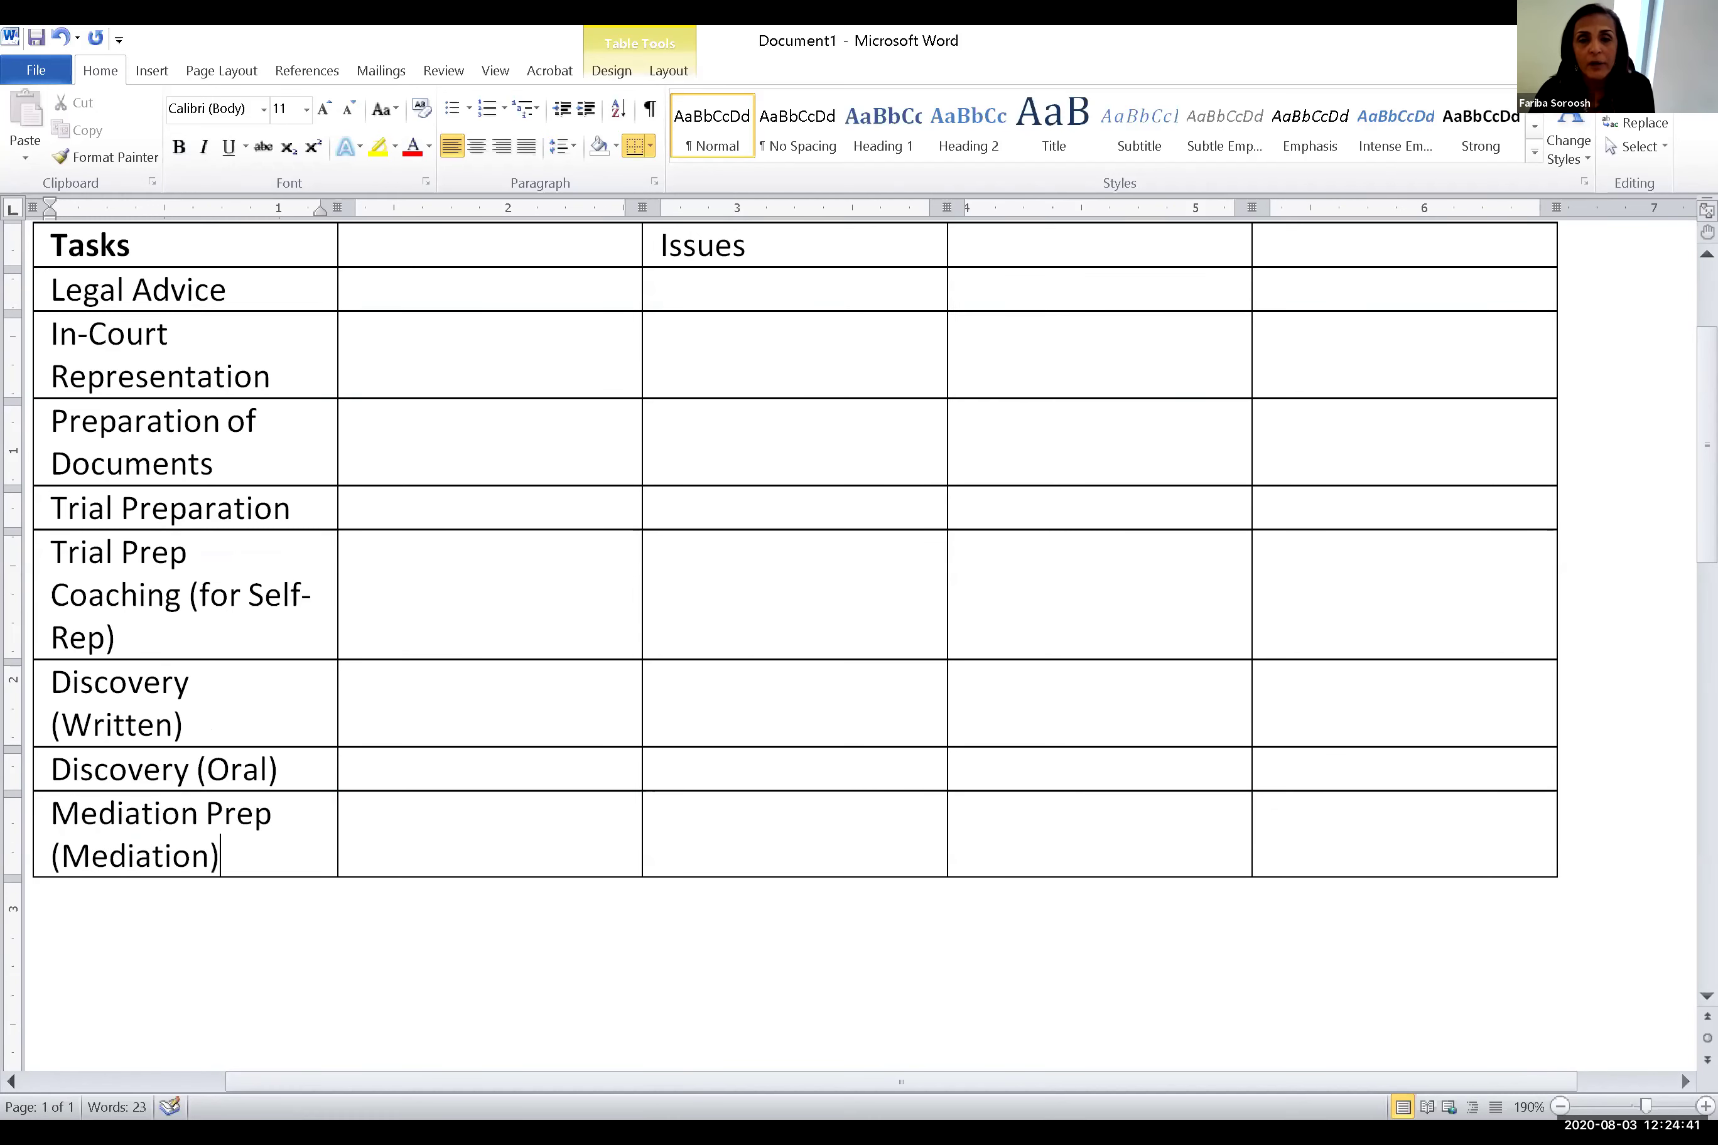
{"action": "key", "text": "BackSpace"}
{"action": "key", "text": "BackSpace"}
{"action": "key", "text": "BackSpace"}
{"action": "key", "text": "BackSpace"}
{"action": "key", "text": "BackSpace"}
{"action": "key", "text": "BackSpace"}
{"action": "key", "text": "BackSpace"}
{"action": "key", "text": "BackSpace"}
{"action": "key", "text": "BackSpace"}
{"action": "key", "text": "BackSpace"}
{"action": "type", "text": "for"}
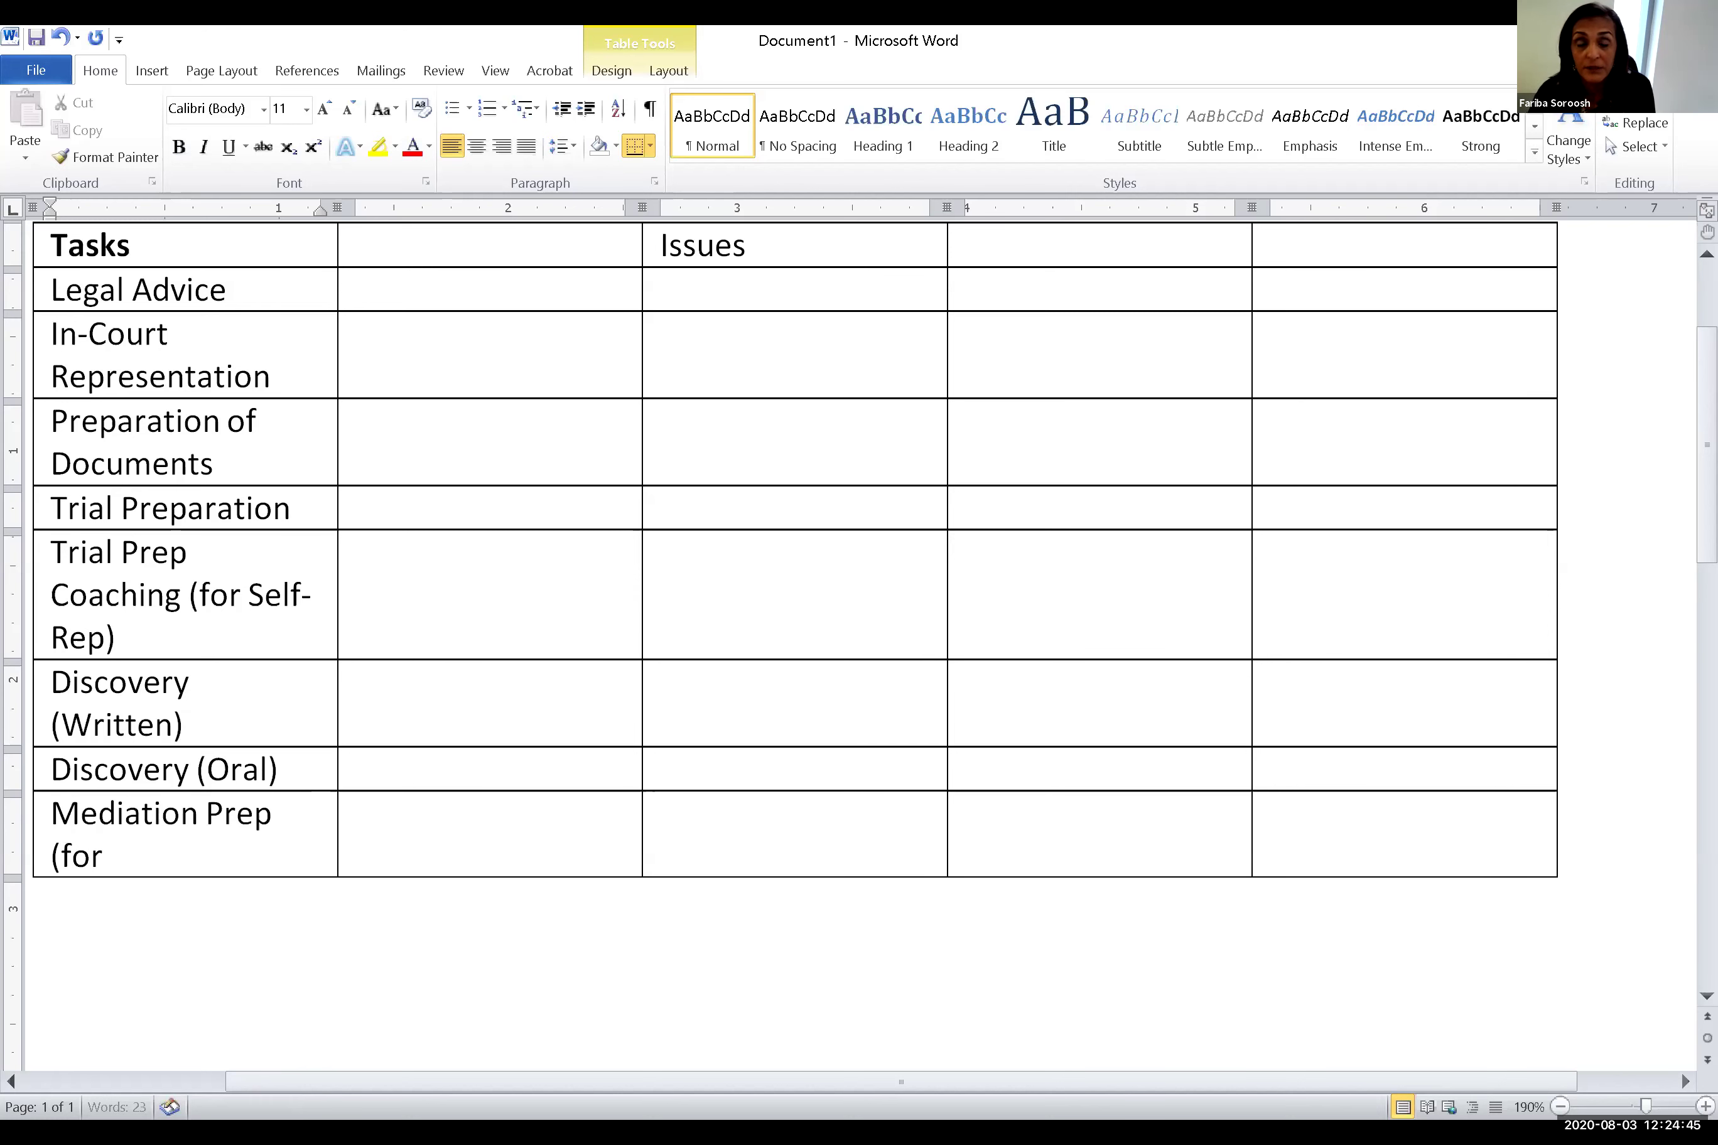
{"action": "type", "text": " Self-Rep)"}
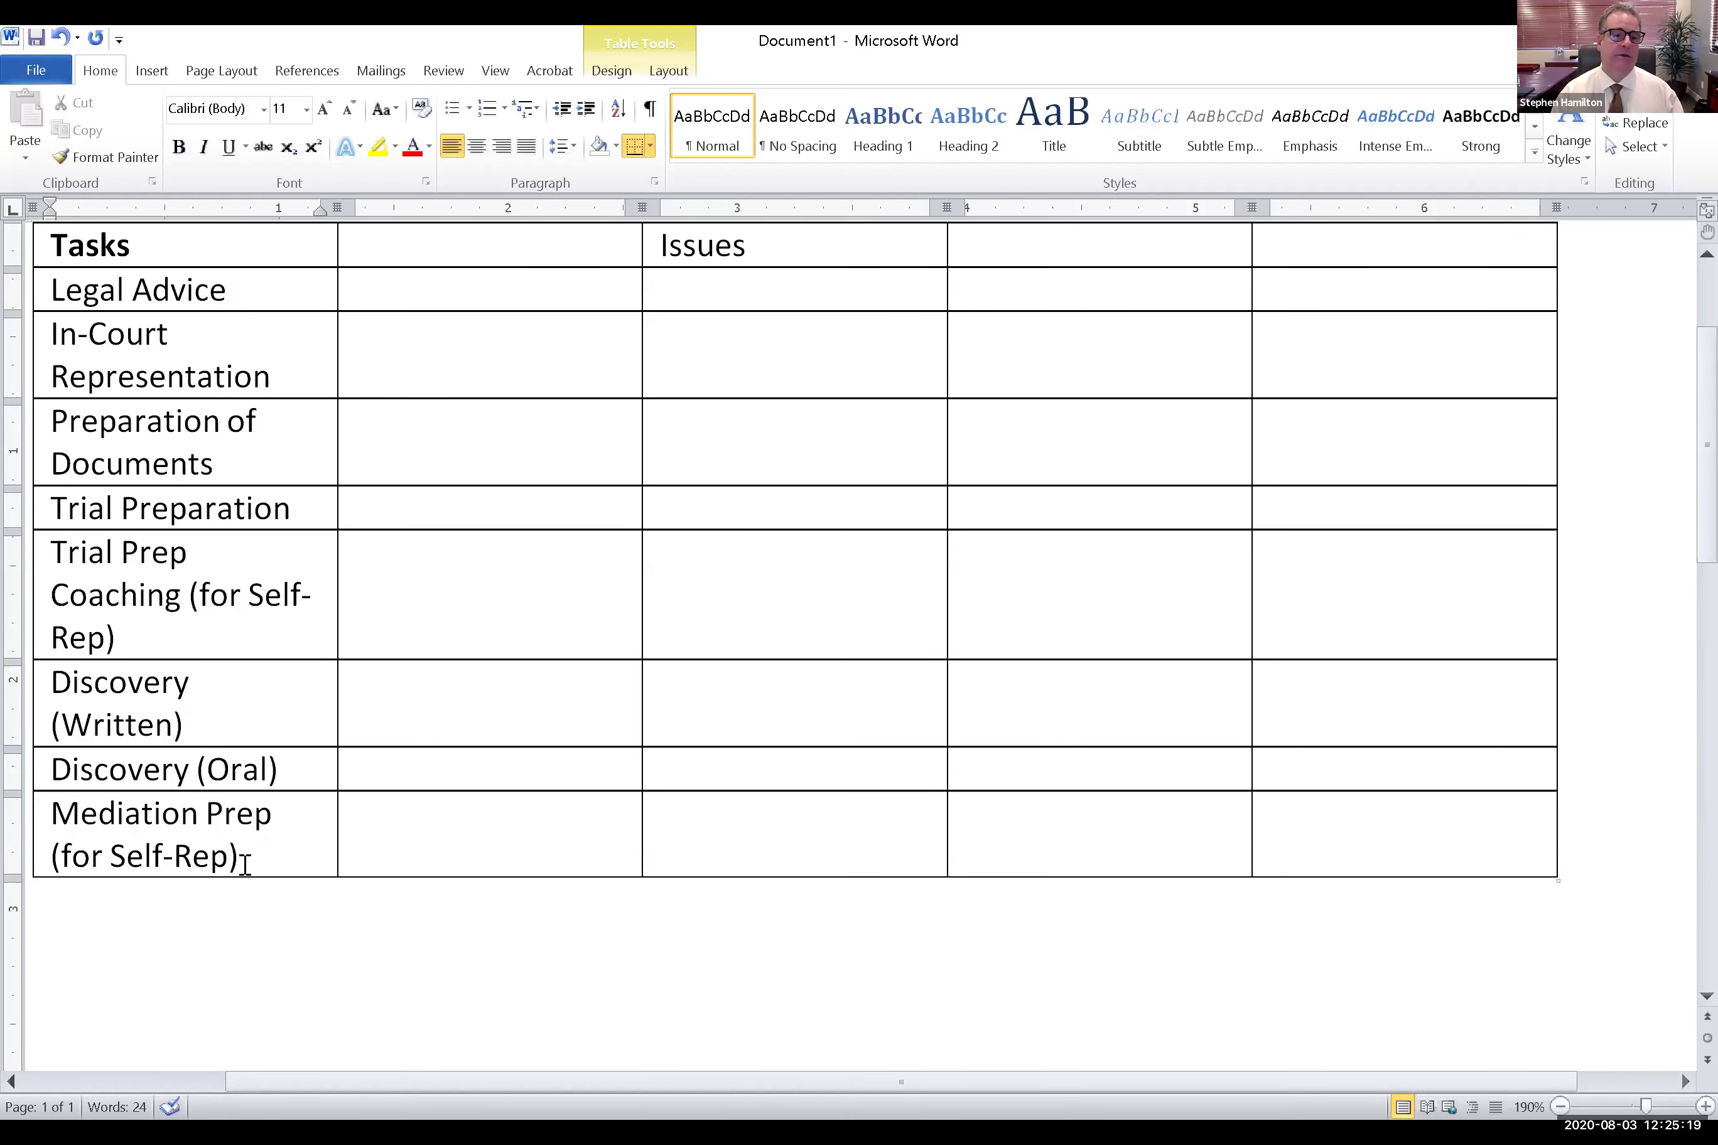
Insert a row below "Mediation Prep (for Self-Rep)" and enter "Preparation of Property Schedules" in its Tasks cell
{"action": "right_click", "coordinate": [292, 481]}
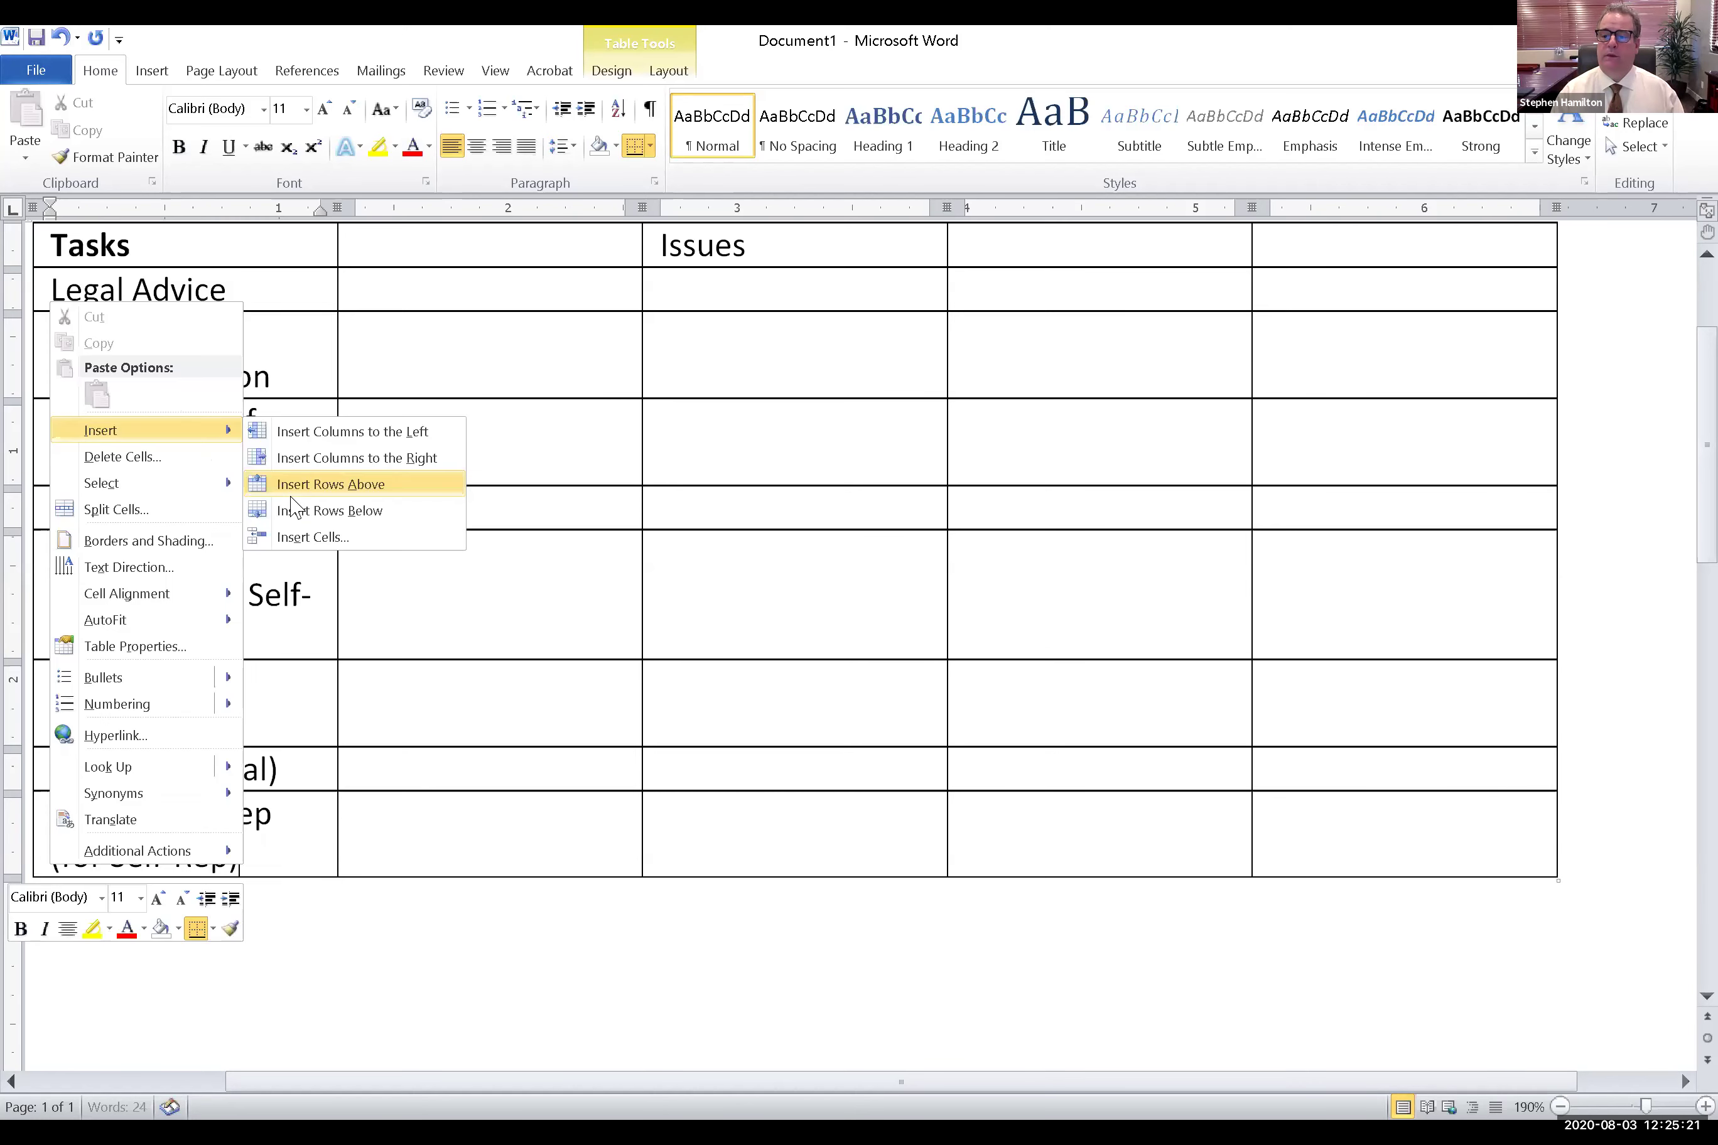
{"action": "left_click", "coordinate": [292, 511]}
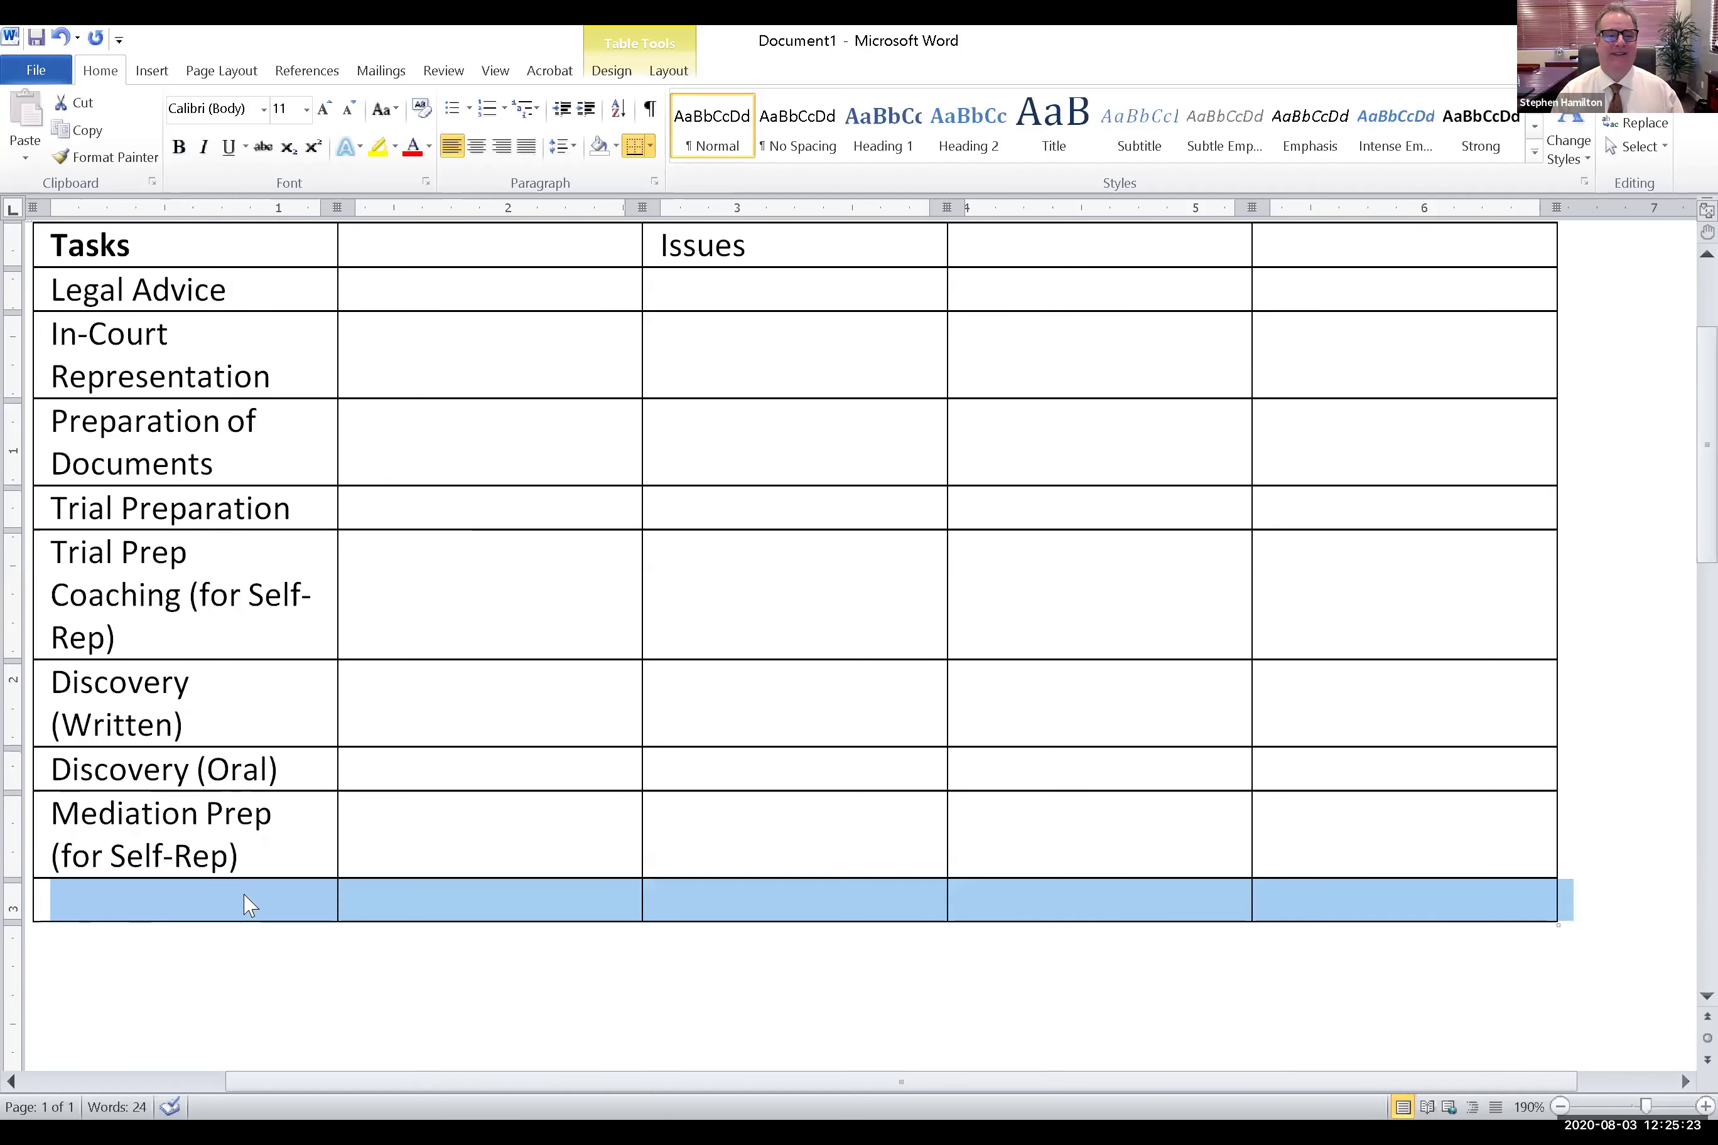
{"action": "type", "text": "Preparation"}
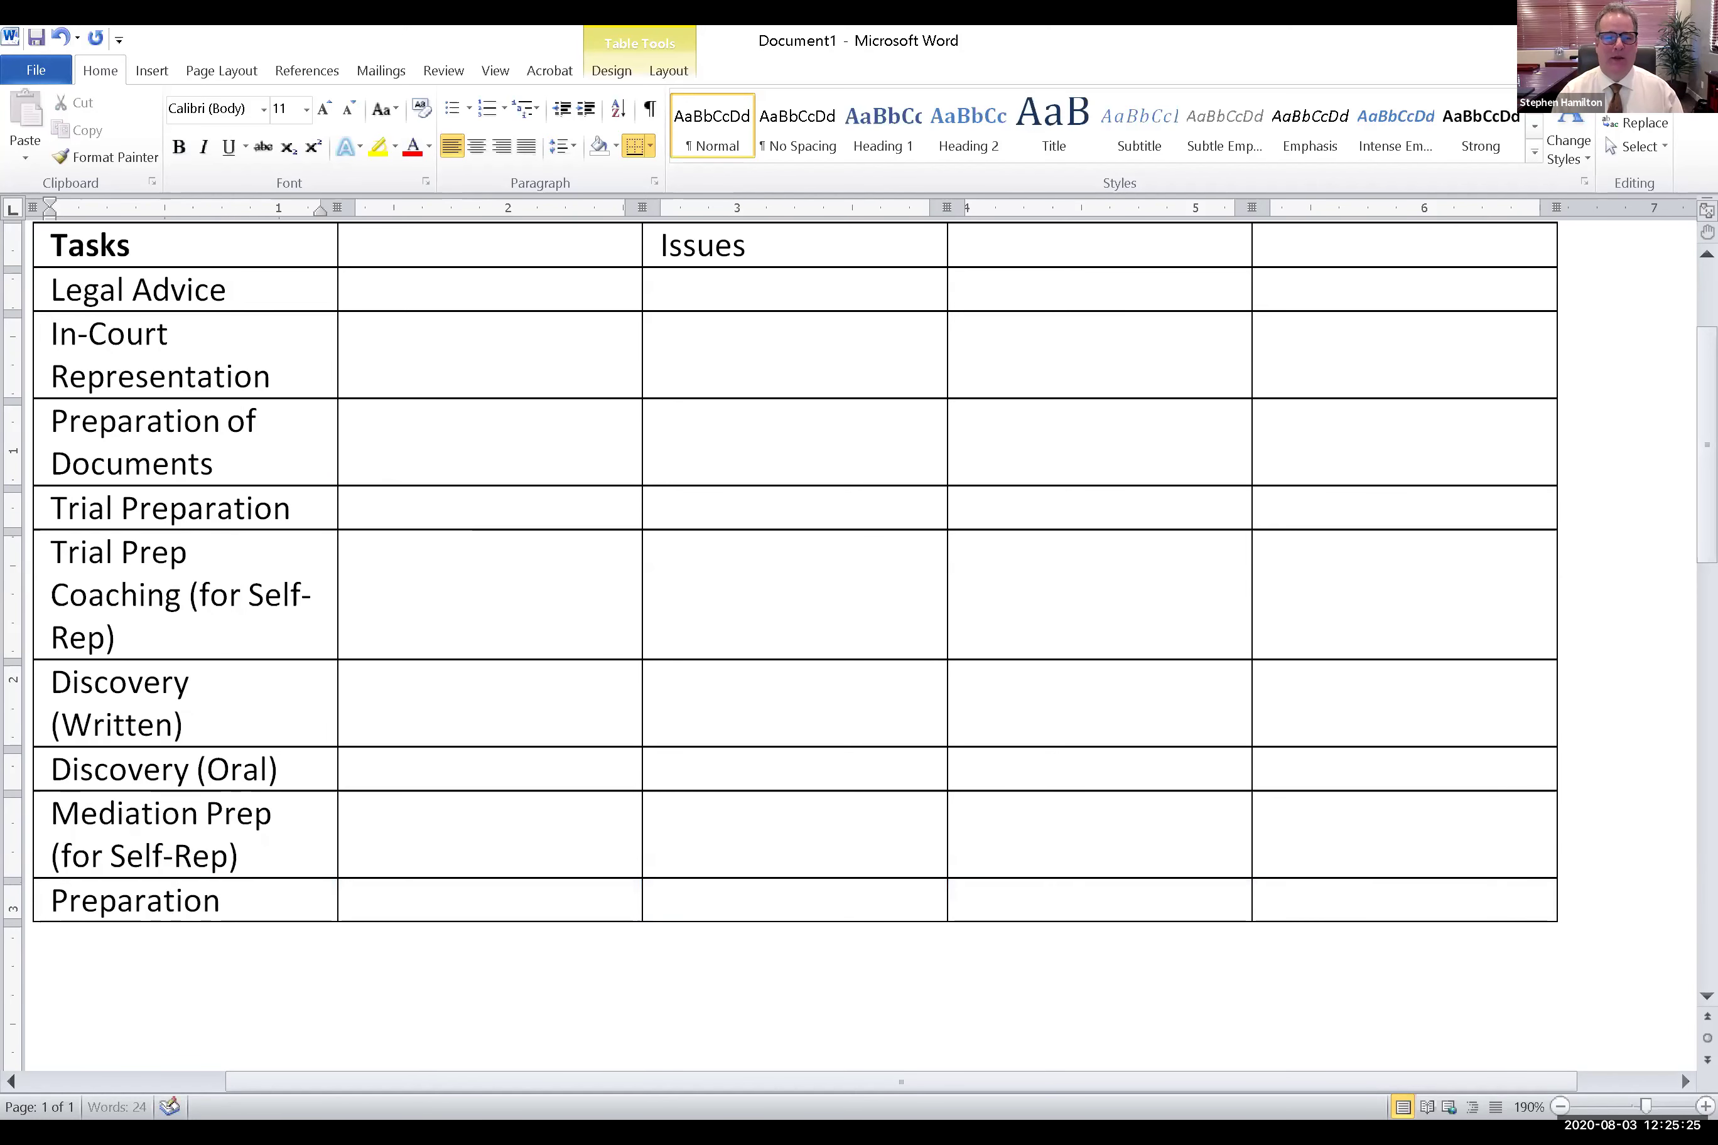
{"action": "type", "text": " of Property Schedules"}
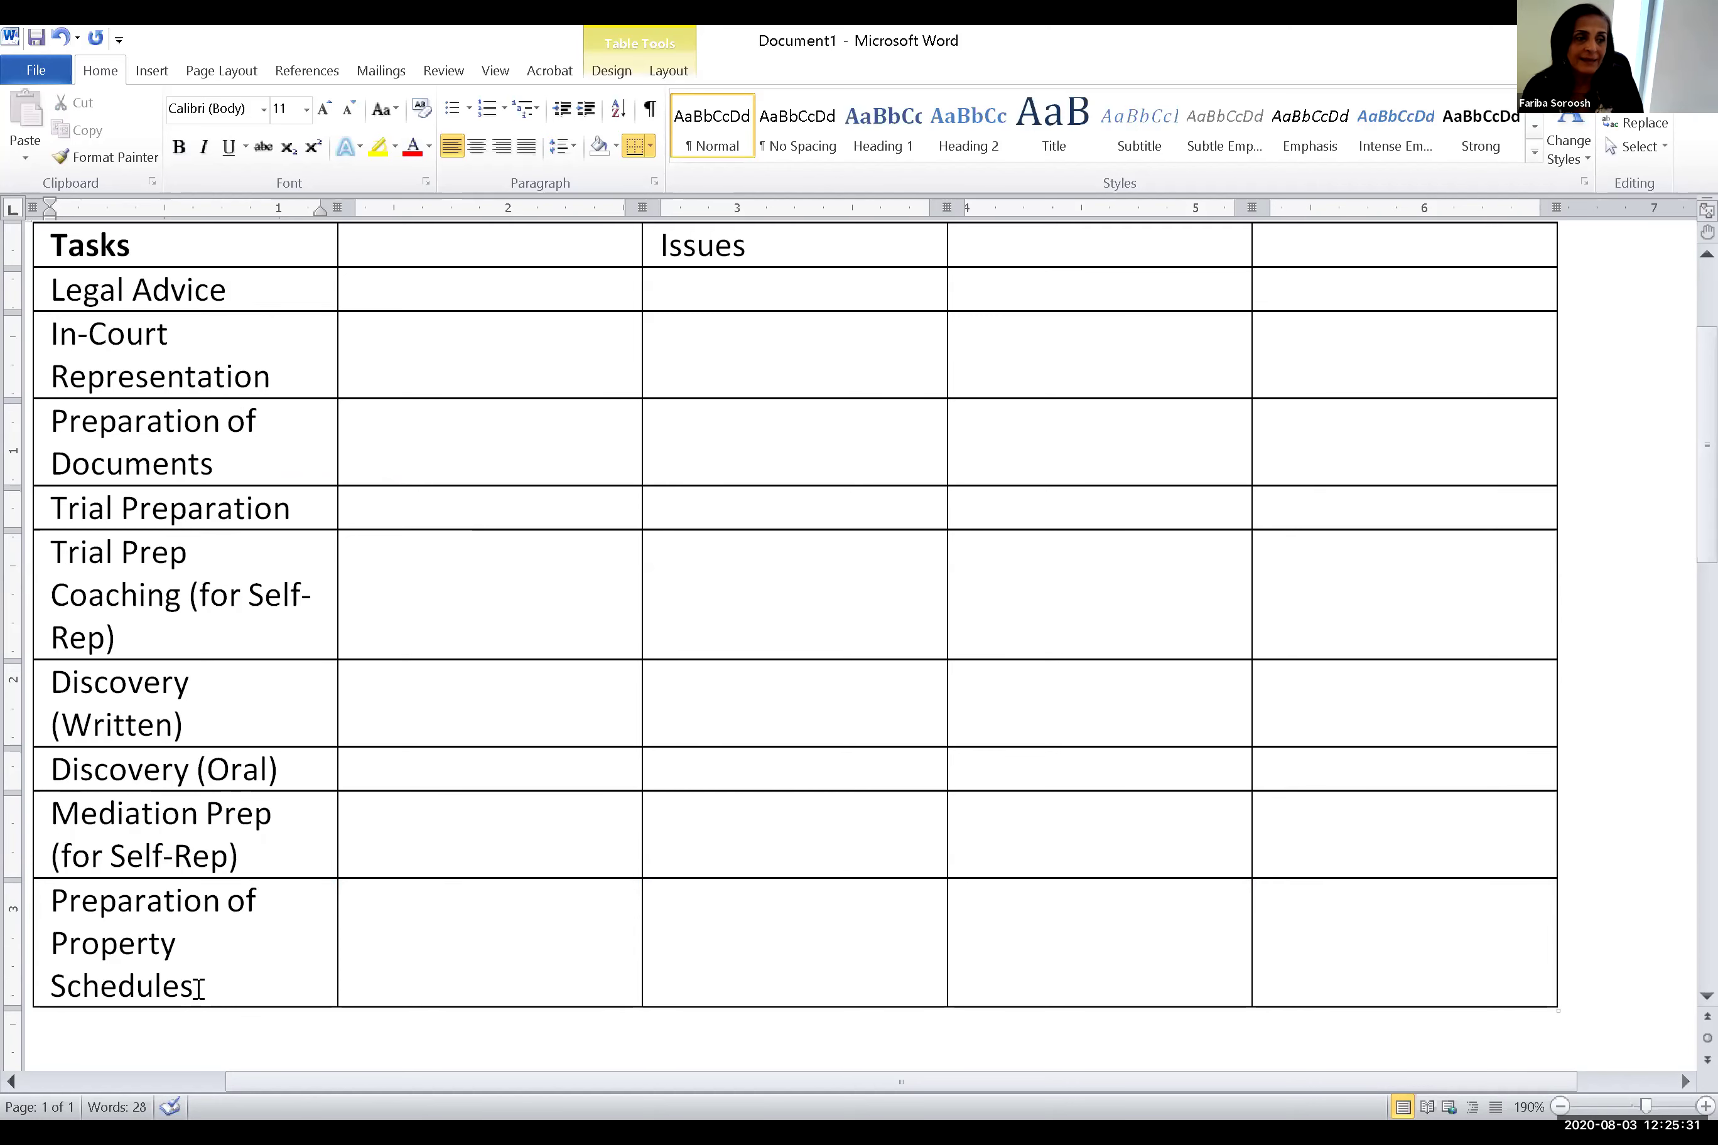
Insert an empty table row below the "Preparation of Property Schedules" row
{"action": "right_click", "coordinate": [147, 552]}
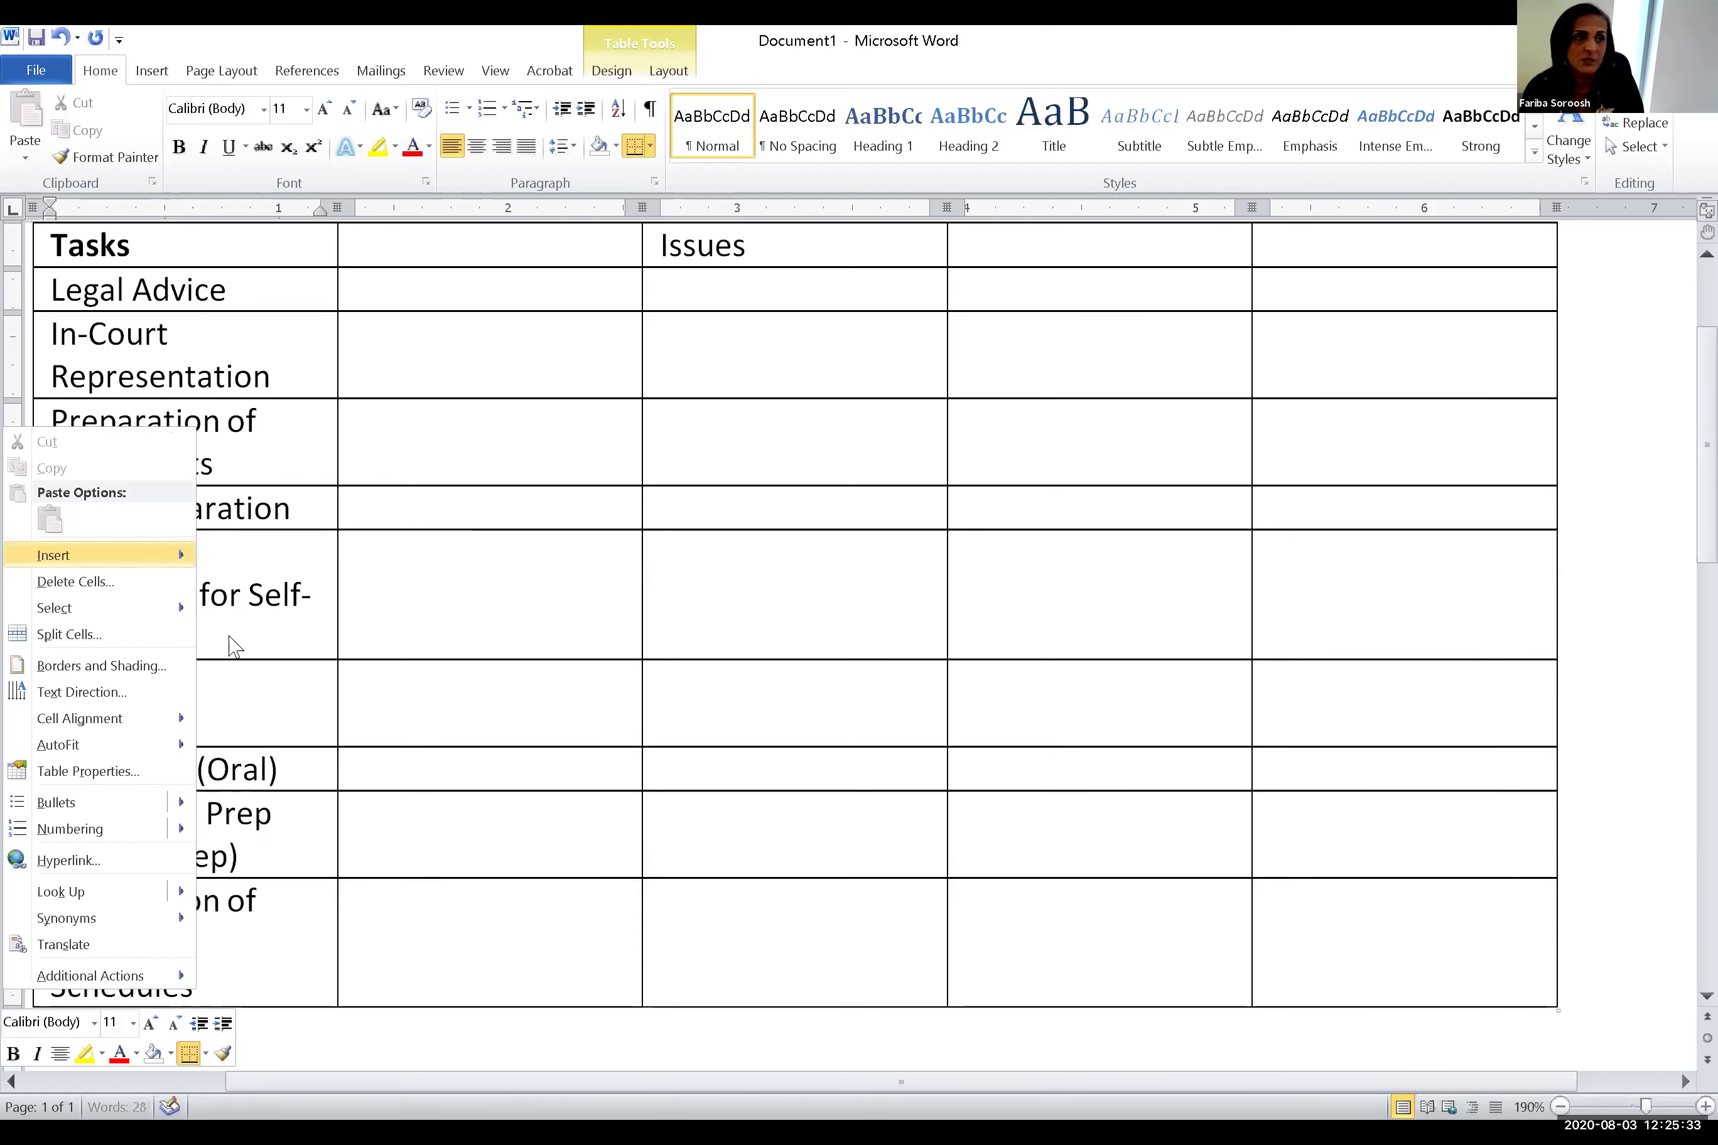
{"action": "left_click", "coordinate": [187, 1042]}
{"action": "type", "text": "Preap"}
{"action": "key", "text": "BackSpace"}
{"action": "key", "text": "BackSpace"}
{"action": "type", "text": "paring"}
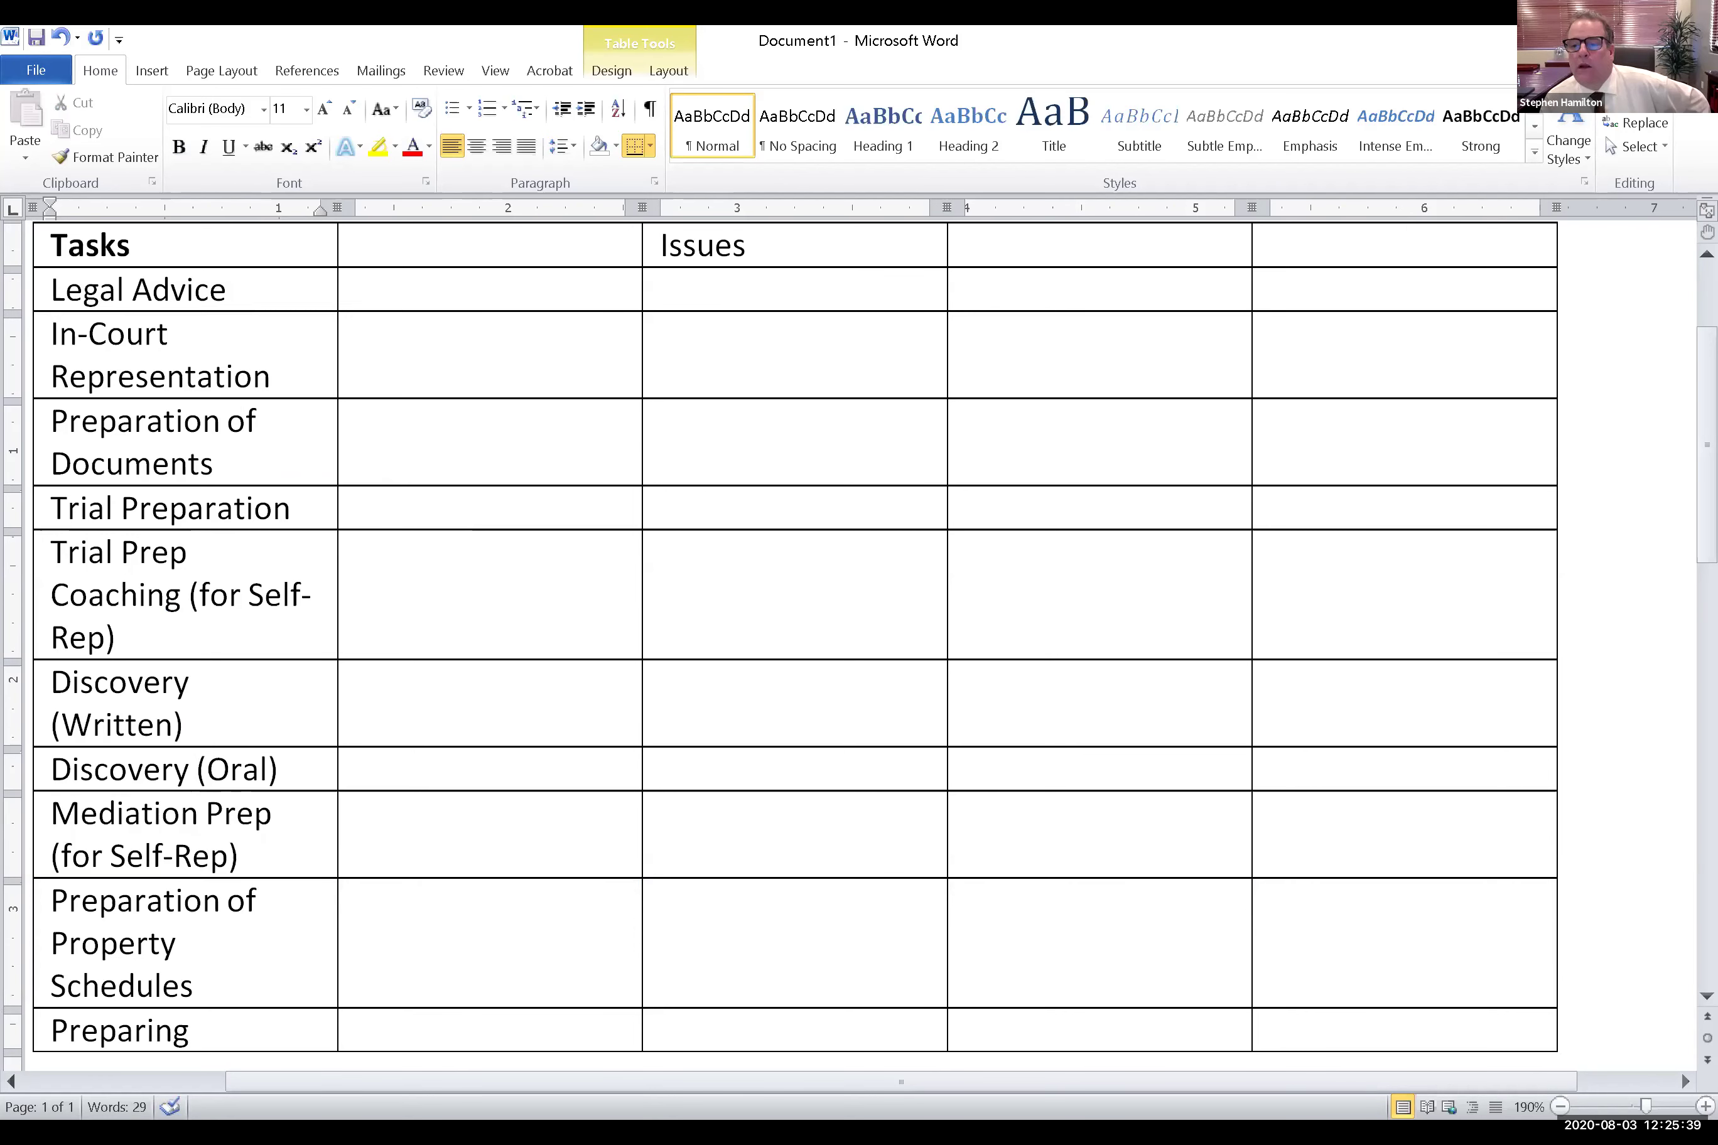
{"action": "type", "text": " Chil"}
{"action": "key", "text": "BackSpace"}
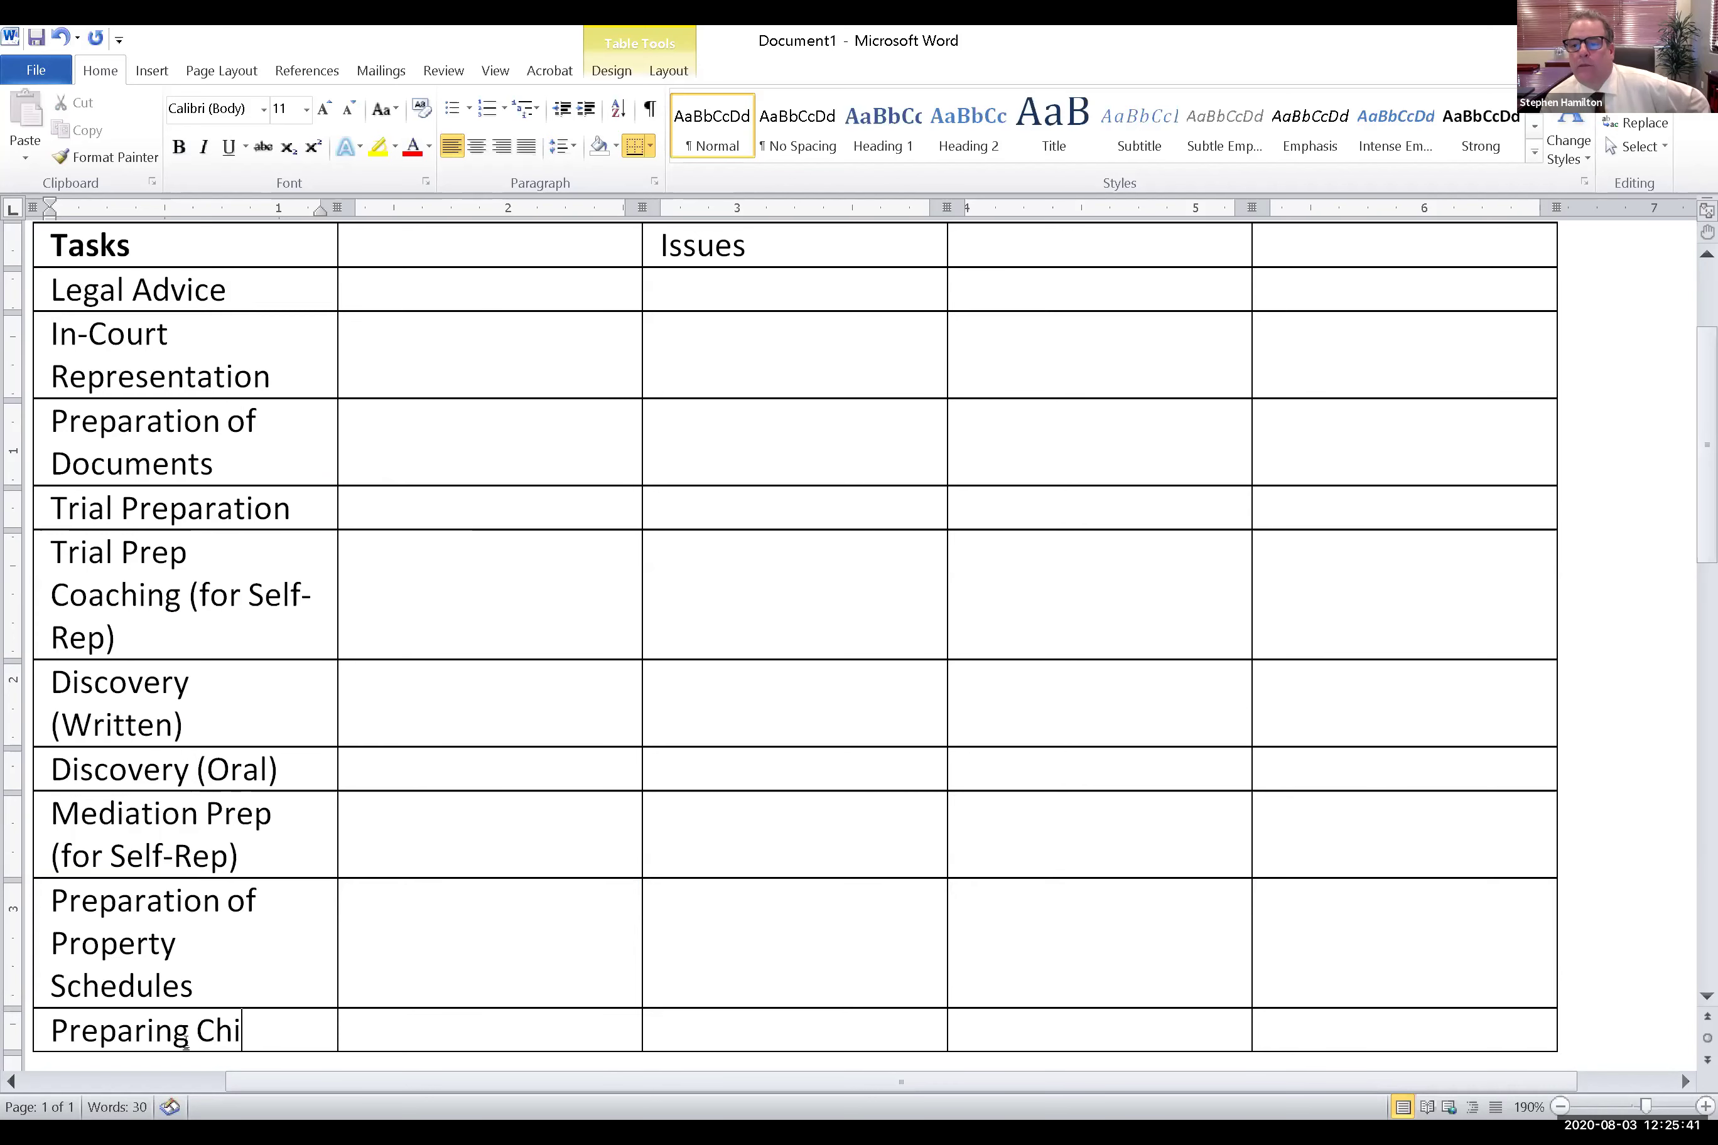
{"action": "key", "text": "BackSpace"}
{"action": "key", "text": "BackSpace"}
{"action": "key", "text": "BackSpace"}
{"action": "key", "text": "BackSpace"}
{"action": "key", "text": "BackSpace"}
{"action": "key", "text": "BackSpace"}
{"action": "key", "text": "BackSpace"}
{"action": "key", "text": "BackSpace"}
{"action": "key", "text": "BackSpace"}
{"action": "key", "text": "BackSpace"}
{"action": "key", "text": "BackSpace"}
{"action": "key", "text": "BackSpace"}
{"action": "key", "text": "BackSpace"}
Enter "Generating CS guidelines" in the empty Tasks cell below "Preparation of Property Schedules"
{"action": "type", "text": "Generating"}
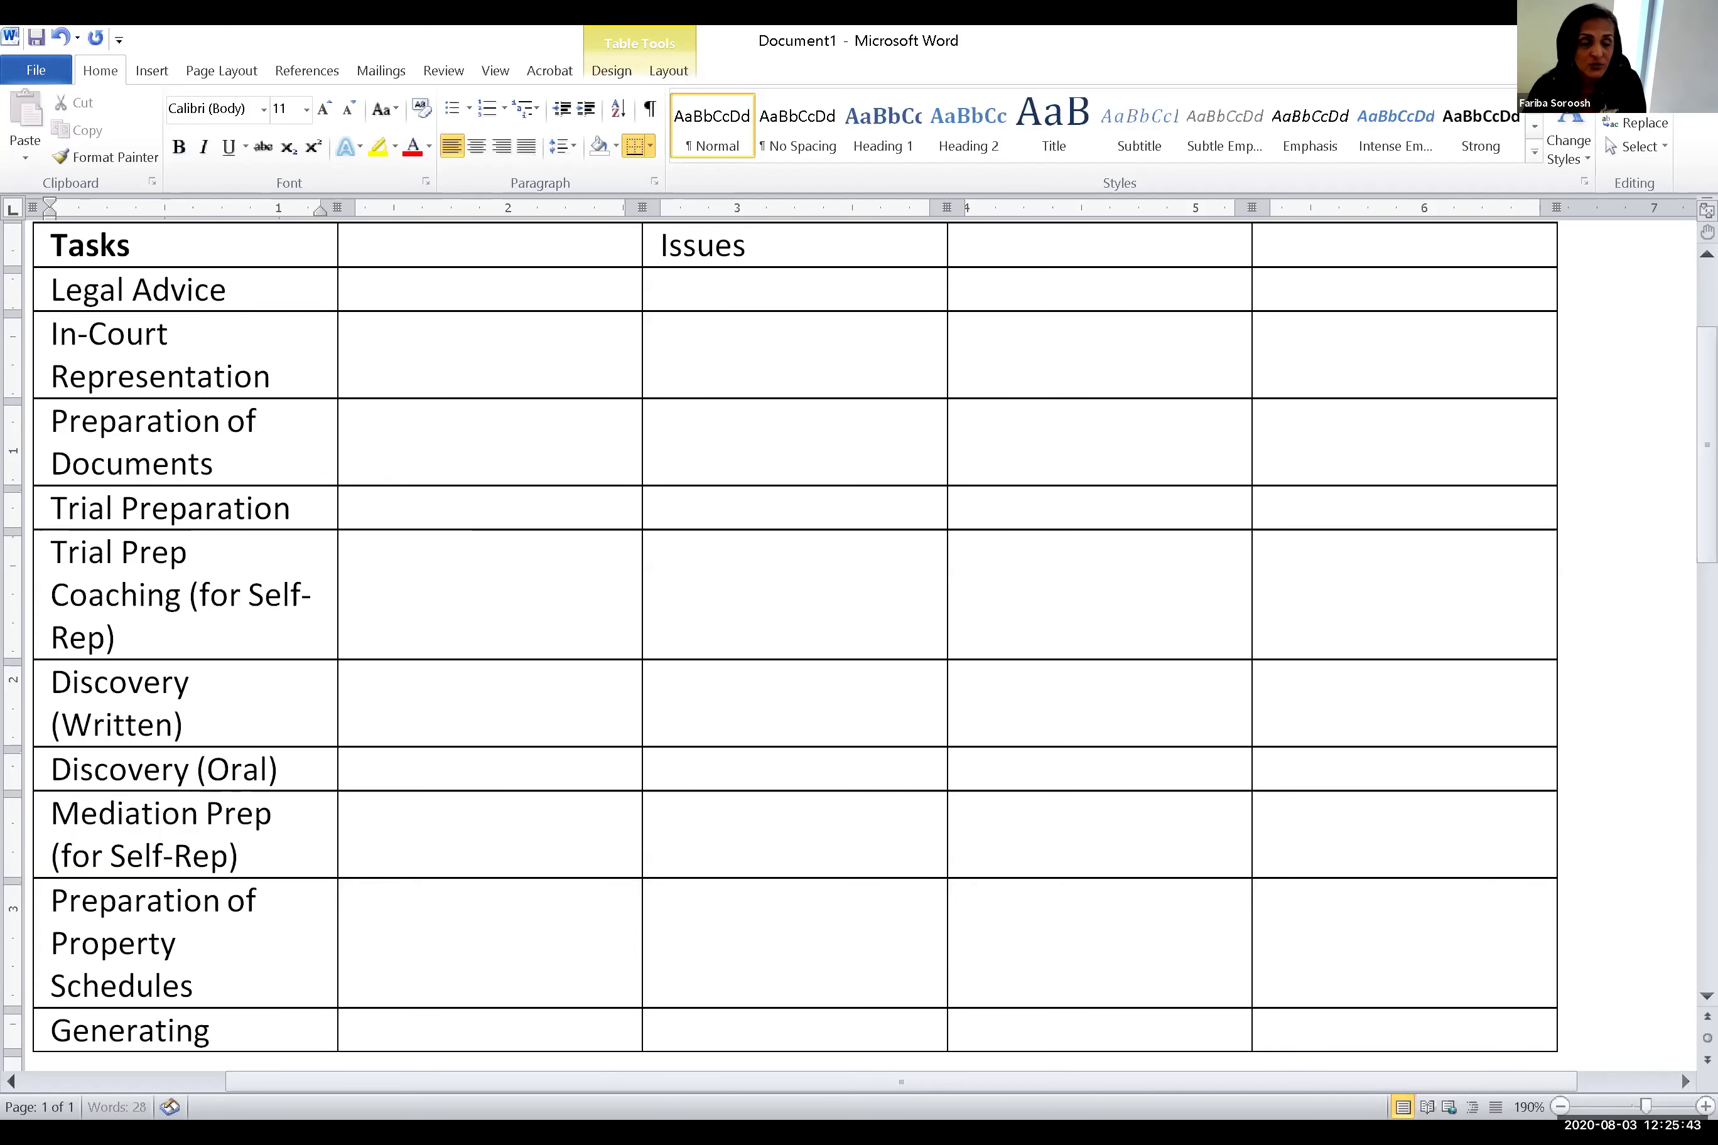
{"action": "type", "text": " CS guidelines"}
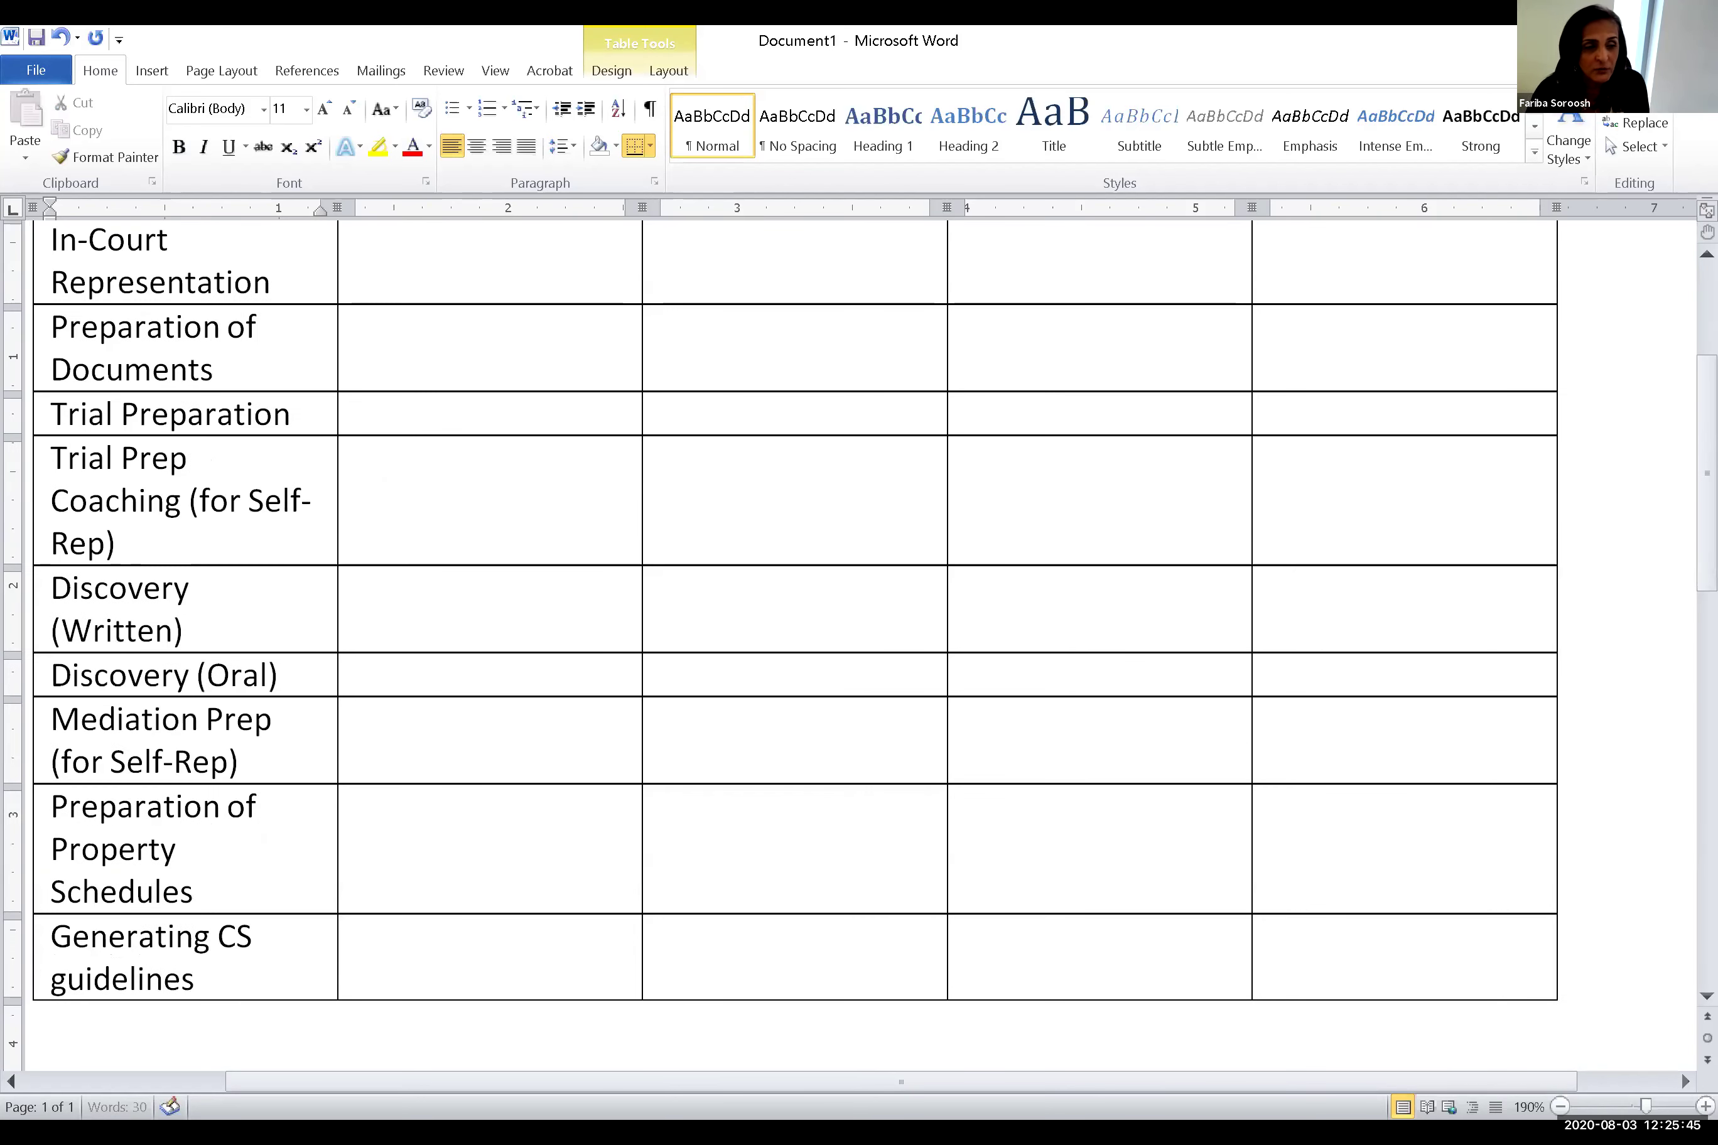
Insert an empty row below "Preparation of Documents" and append "(Pleadings)" to that task's text
{"action": "scroll", "coordinate": [204, 752], "scroll_direction": "up", "scroll_amount": 3}
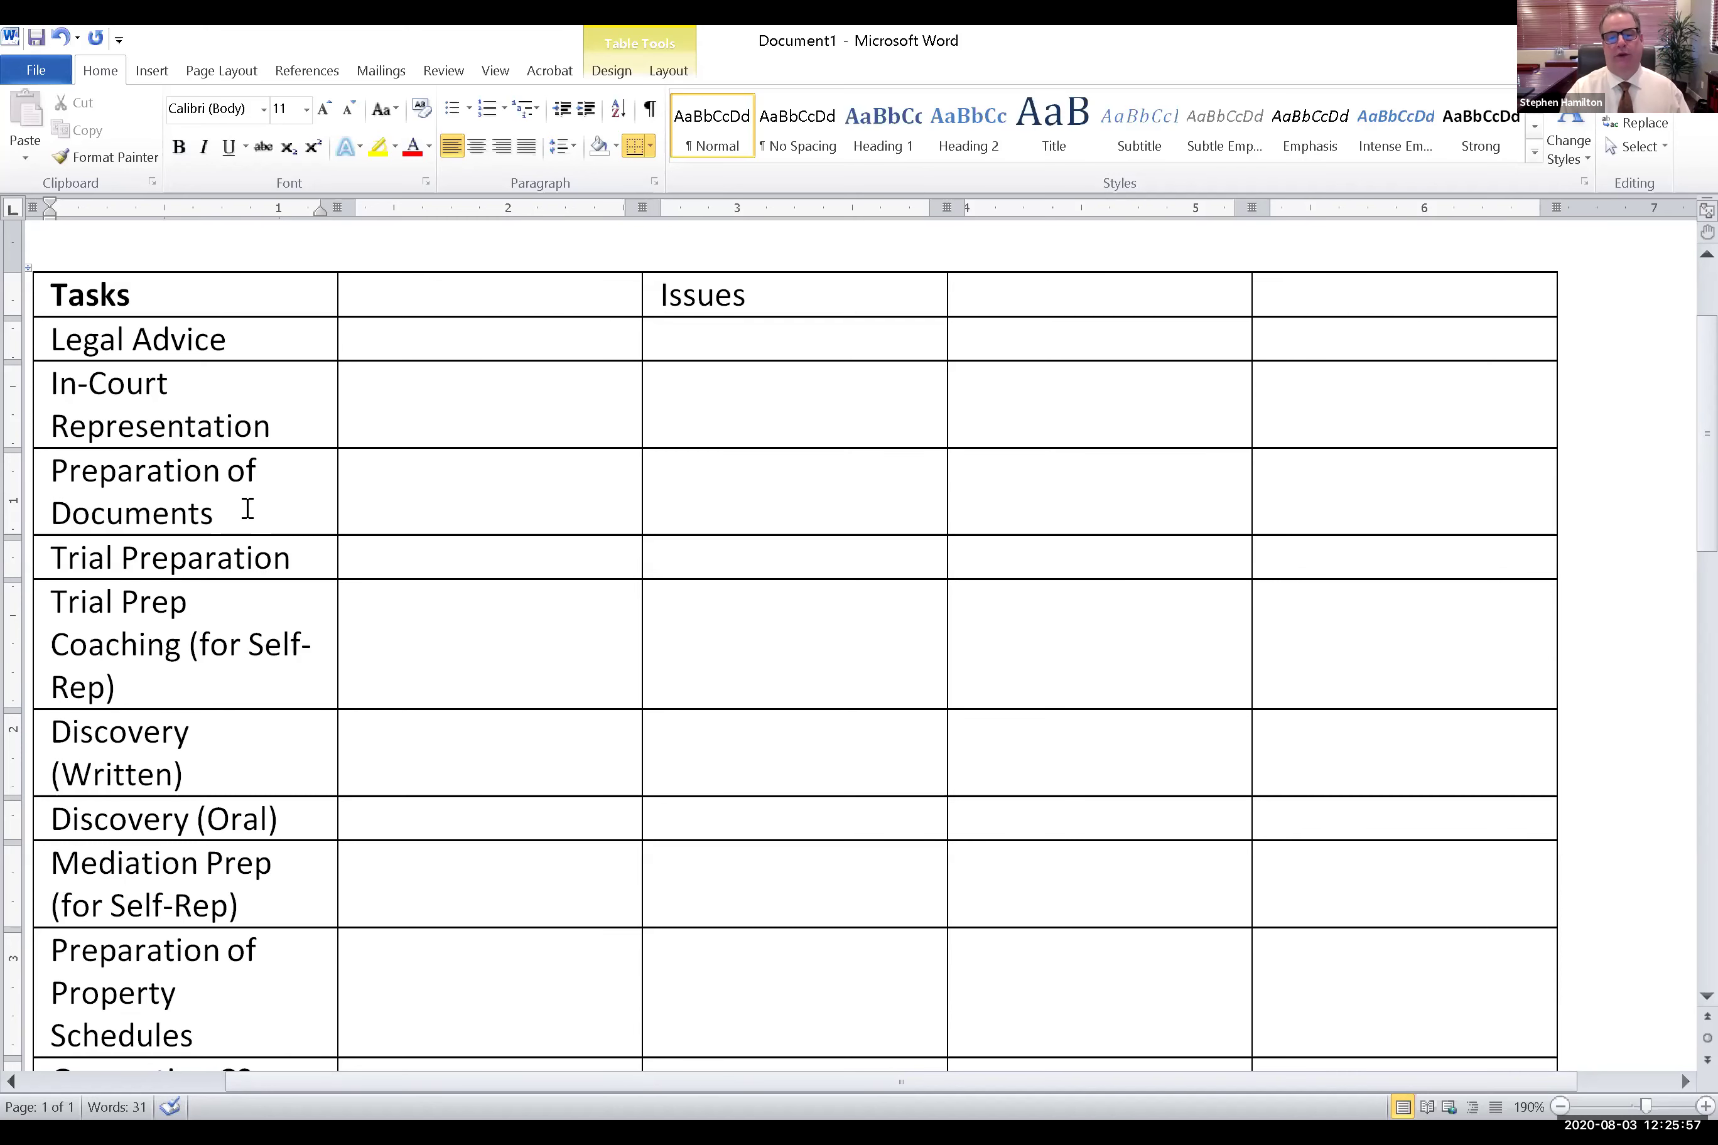
{"action": "right_click", "coordinate": [179, 588]}
{"action": "mouse_move", "coordinate": [159, 641]}
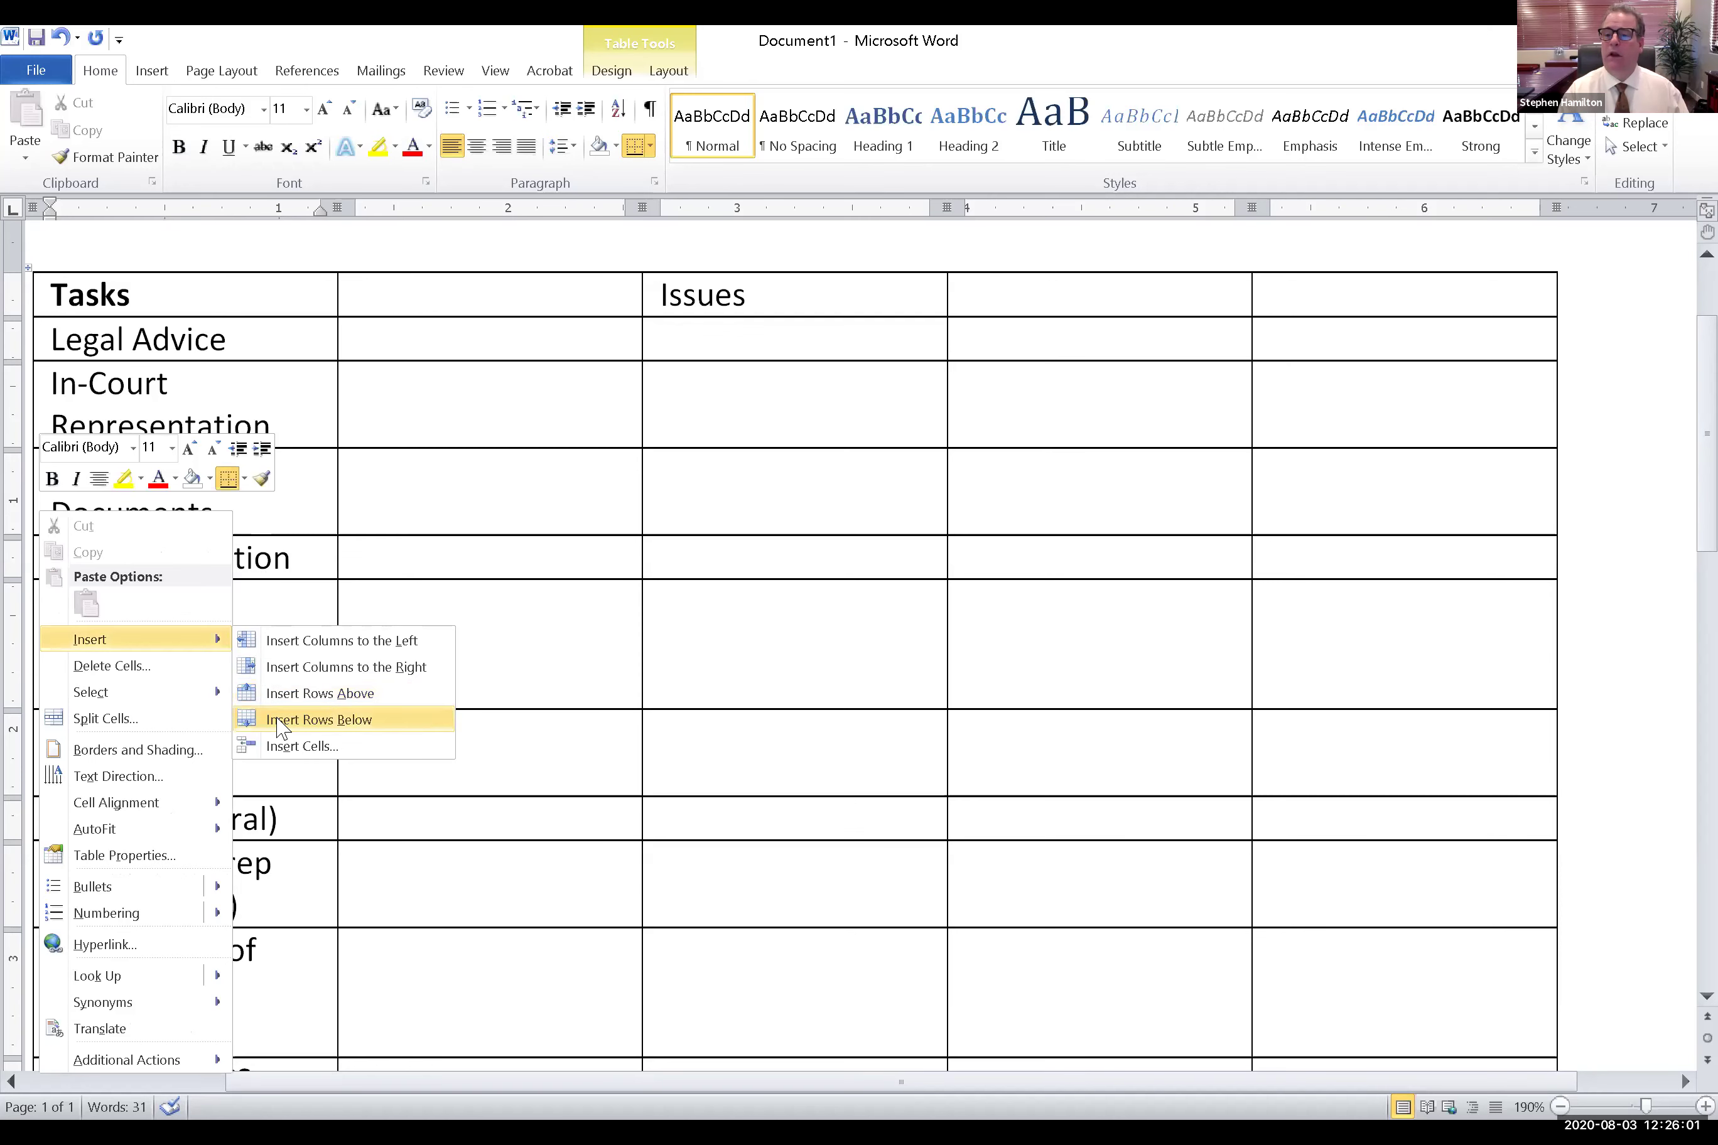
{"action": "left_click", "coordinate": [281, 720]}
{"action": "left_click", "coordinate": [234, 551]}
{"action": "left_click", "coordinate": [238, 511]}
{"action": "type", "text": "(Pleadings"}
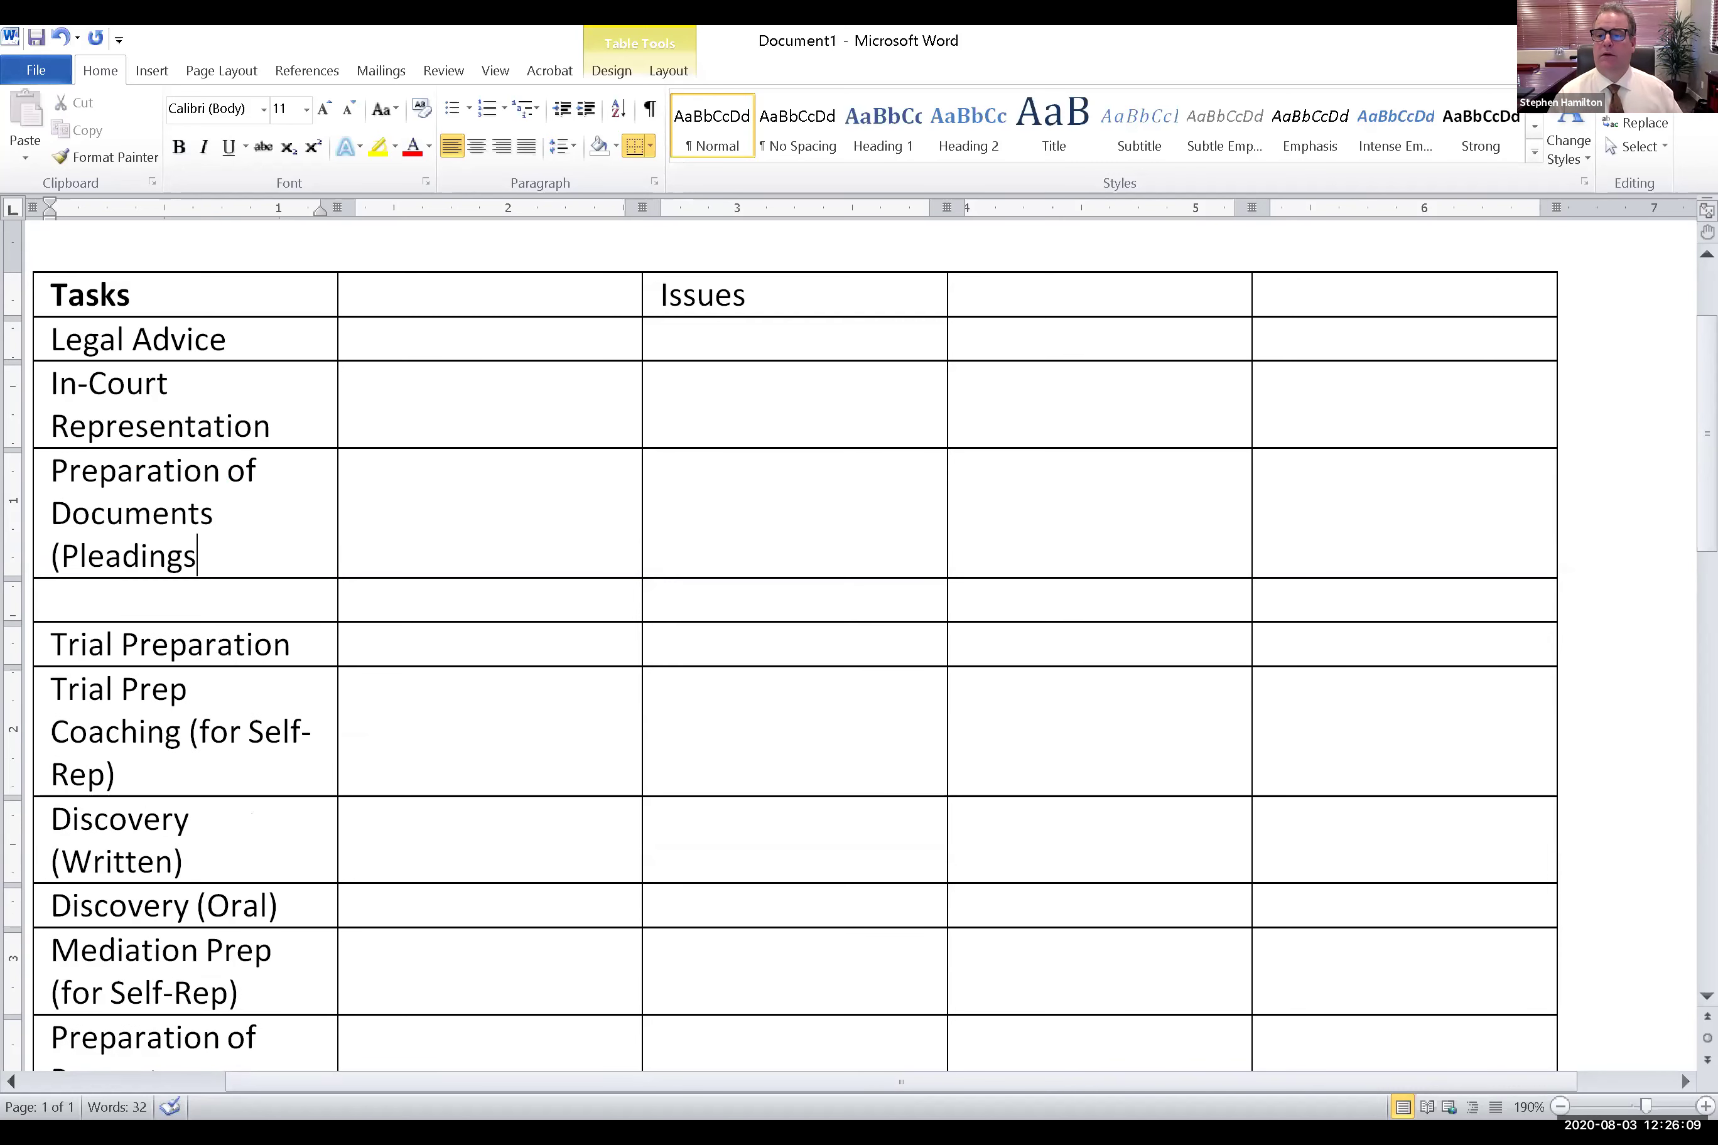
{"action": "type", "text": ")"}
Insert an empty table row below the "Generating CS guidelines" row and place the cursor in its Tasks cell
{"action": "scroll", "coordinate": [224, 748], "scroll_direction": "down", "scroll_amount": 1}
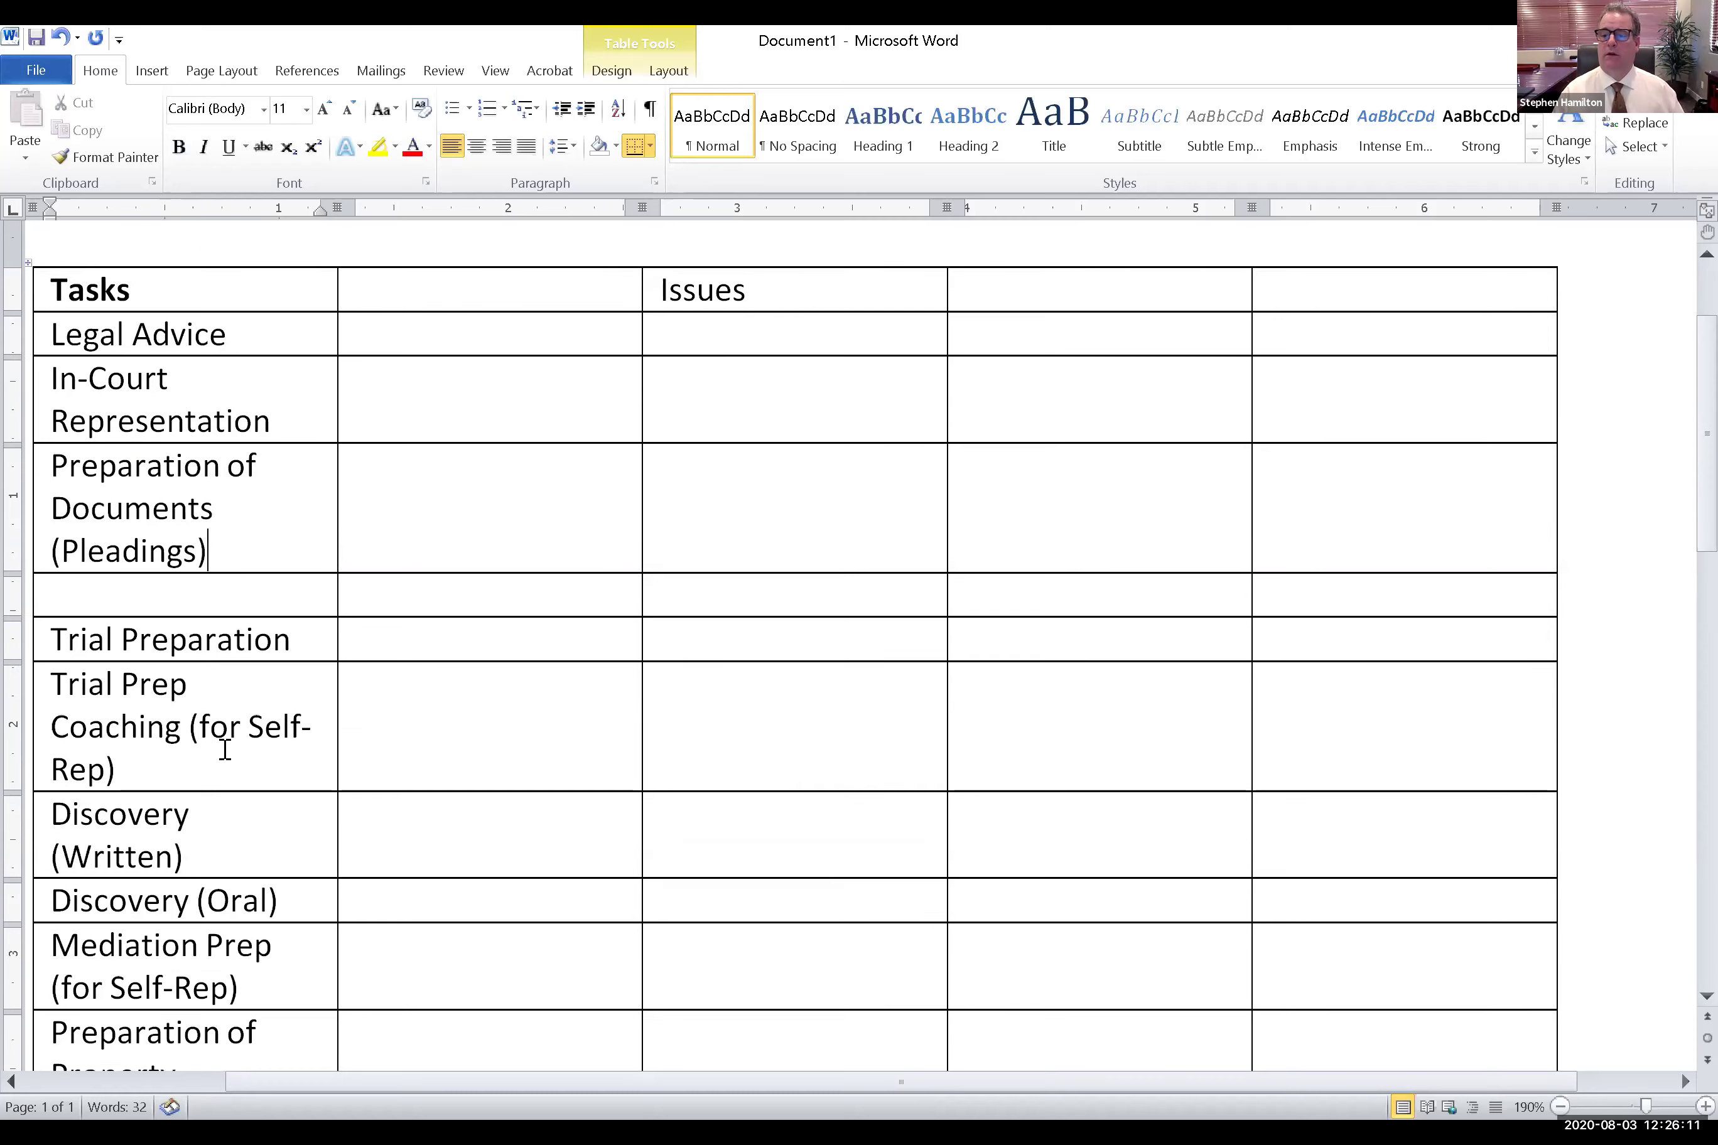
{"action": "scroll", "coordinate": [224, 749], "scroll_direction": "down", "scroll_amount": 3}
{"action": "scroll", "coordinate": [222, 751], "scroll_direction": "up", "scroll_amount": 2}
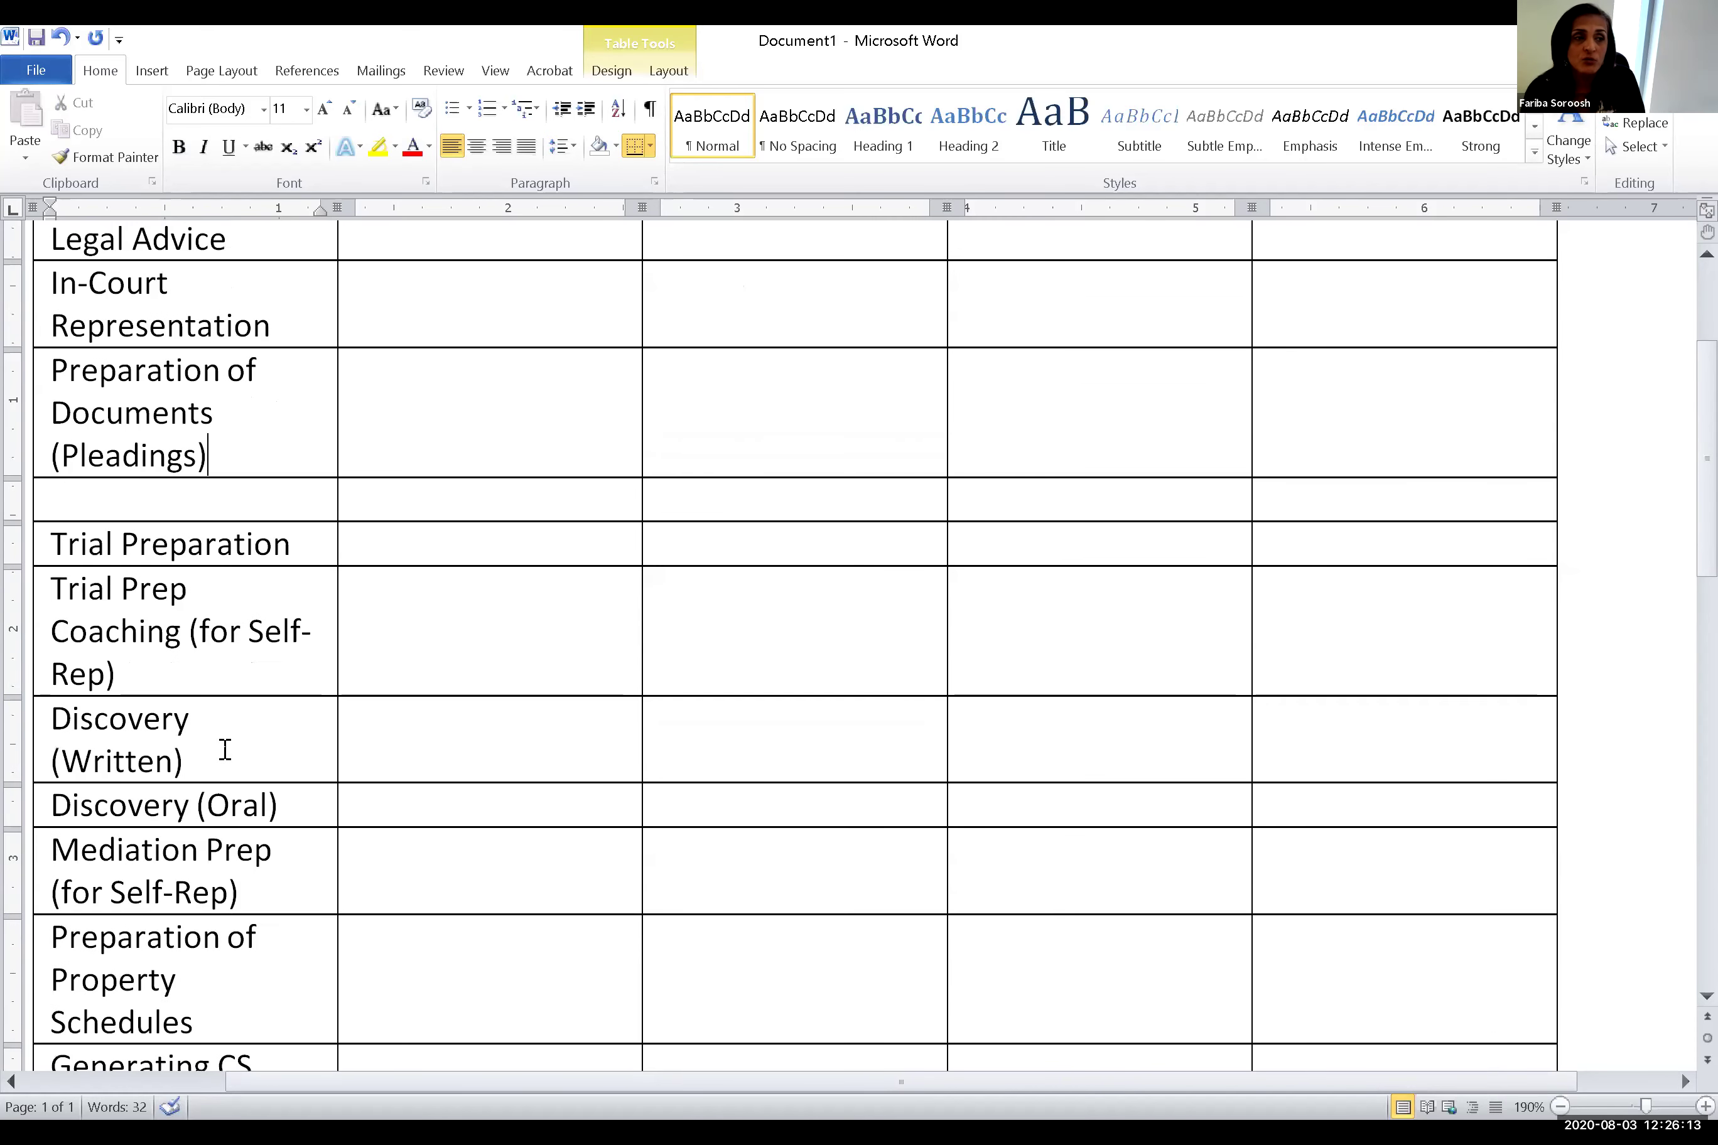
{"action": "scroll", "coordinate": [225, 748], "scroll_direction": "down", "scroll_amount": 1}
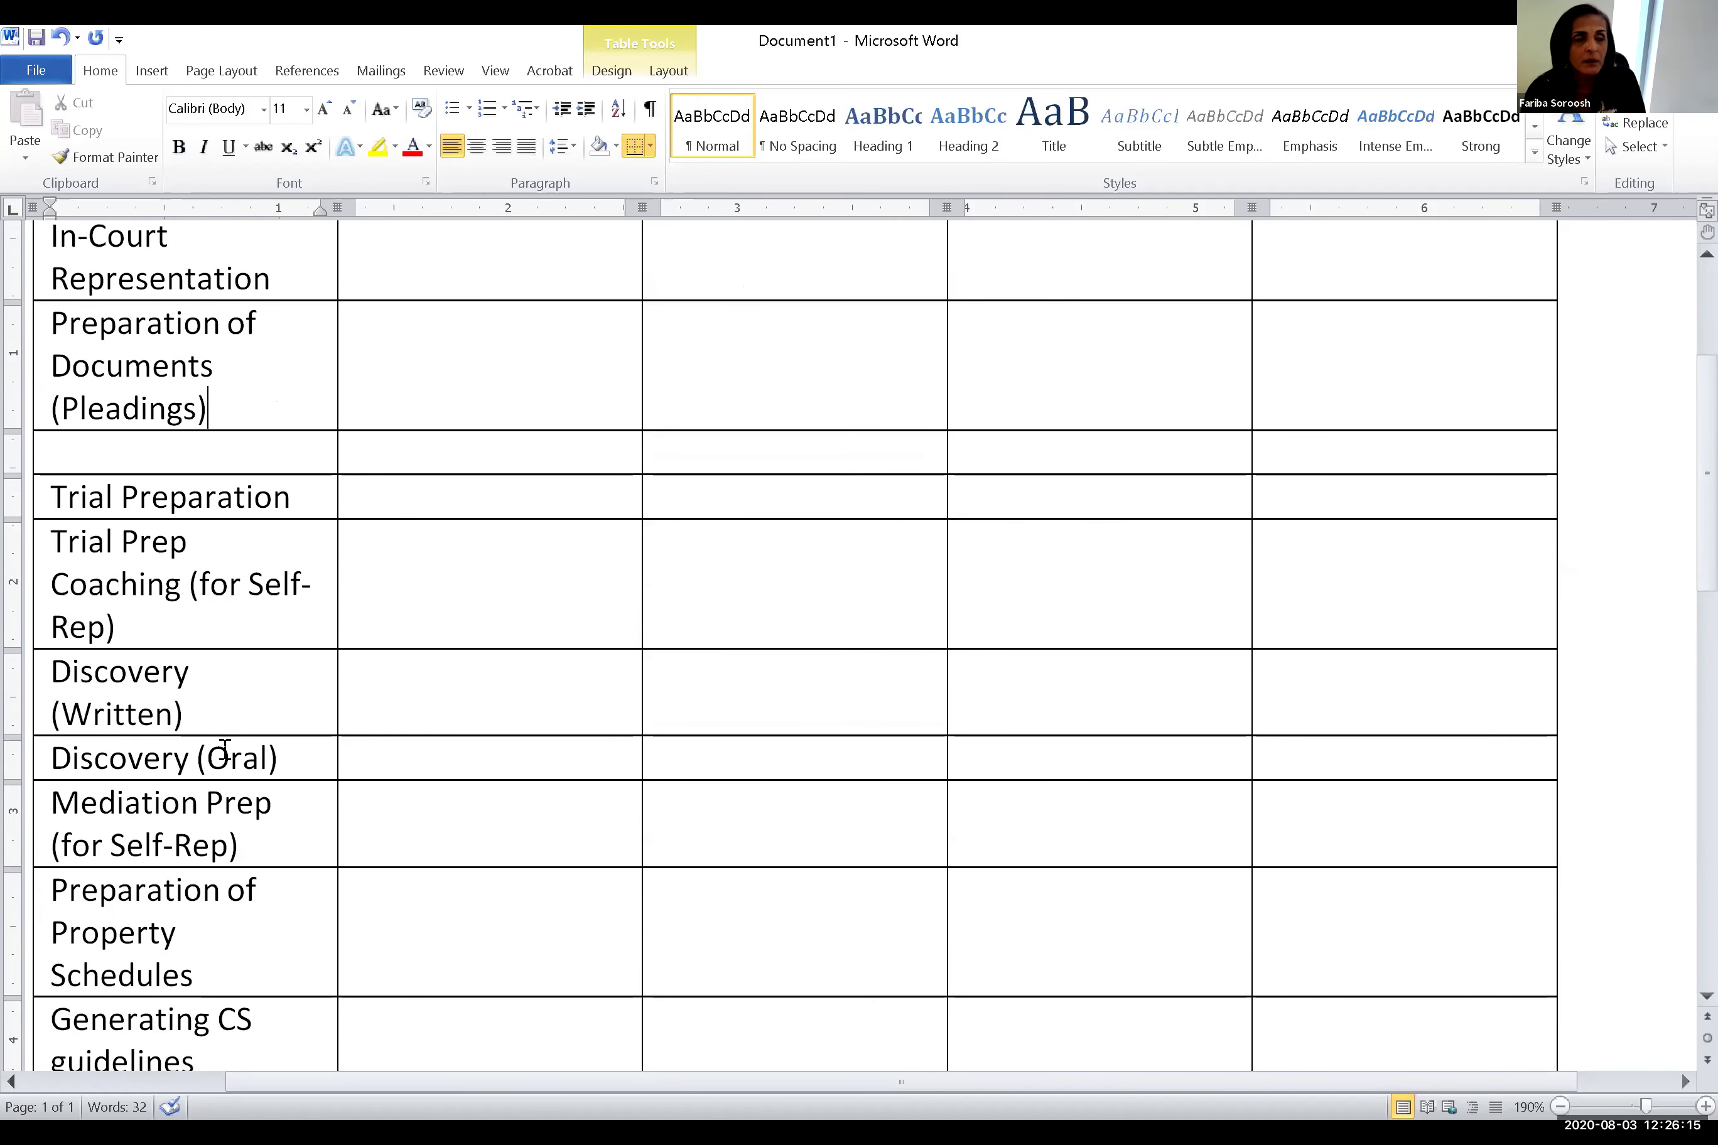
{"action": "scroll", "coordinate": [224, 749], "scroll_direction": "down", "scroll_amount": 2}
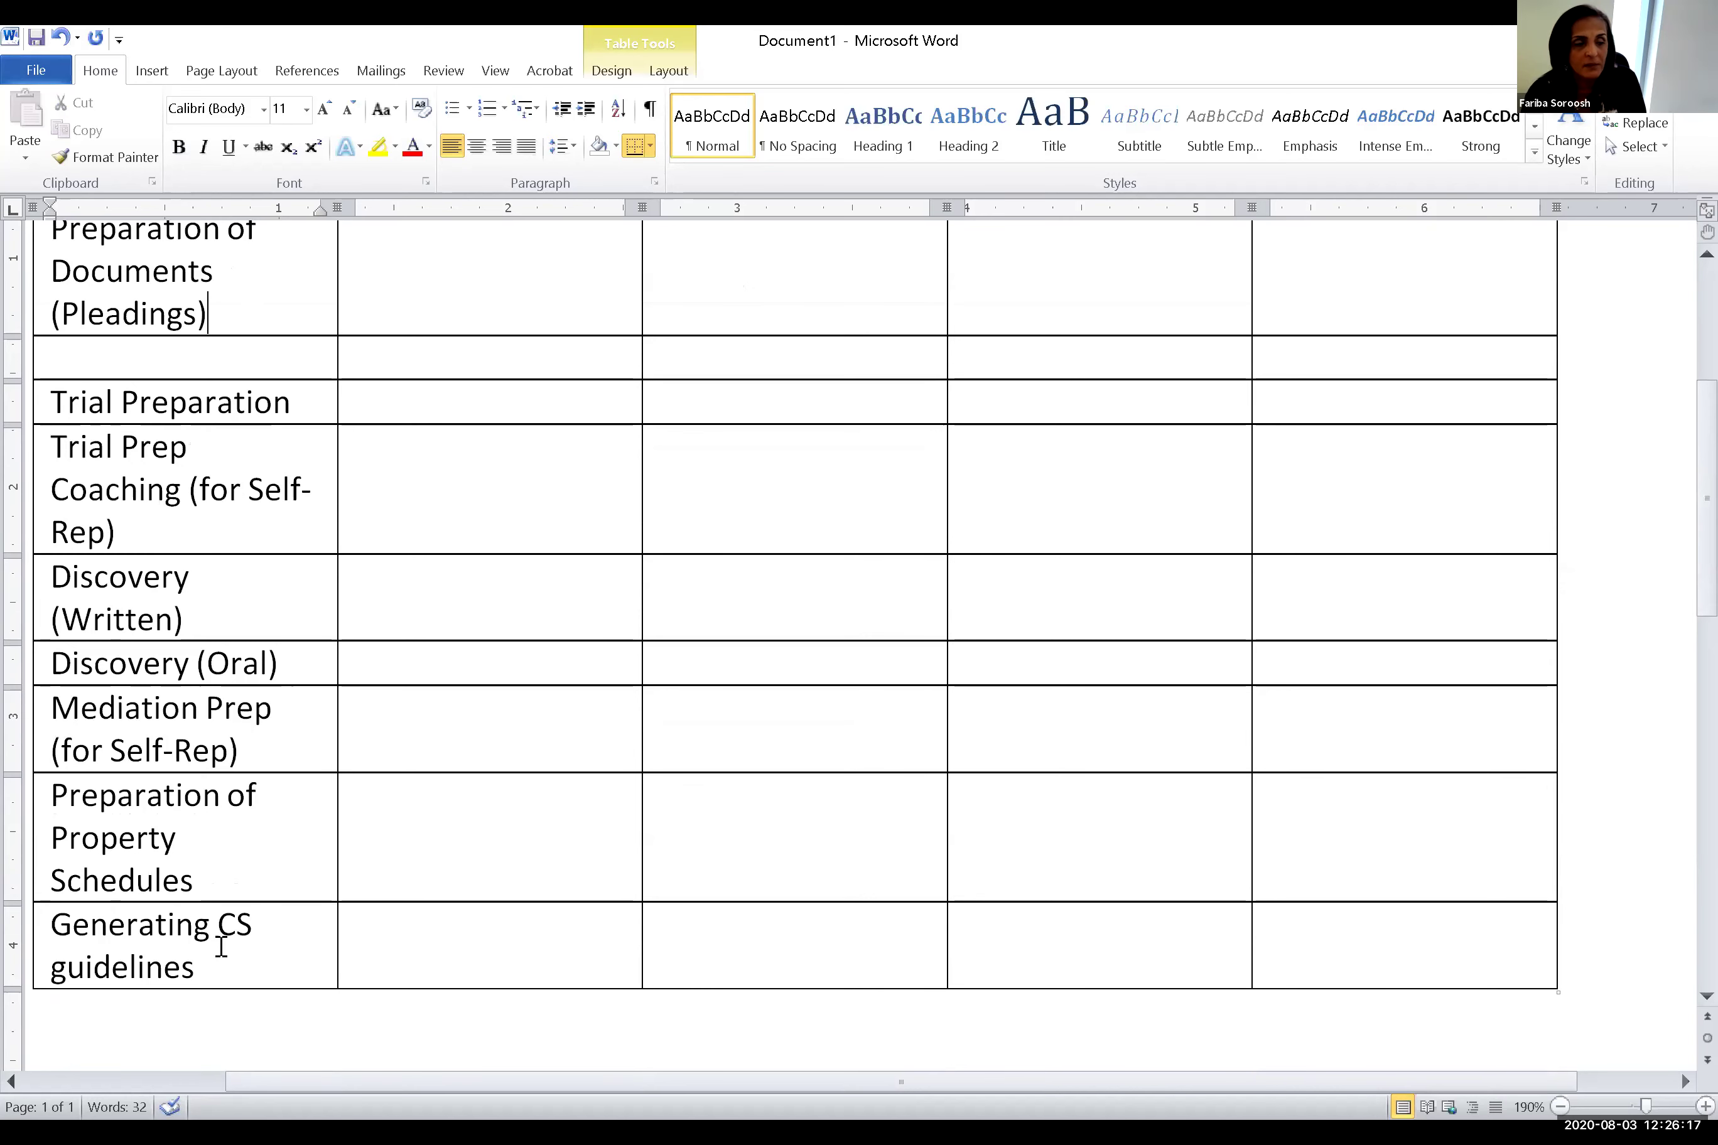
{"action": "scroll", "coordinate": [221, 946], "scroll_direction": "up", "scroll_amount": 5}
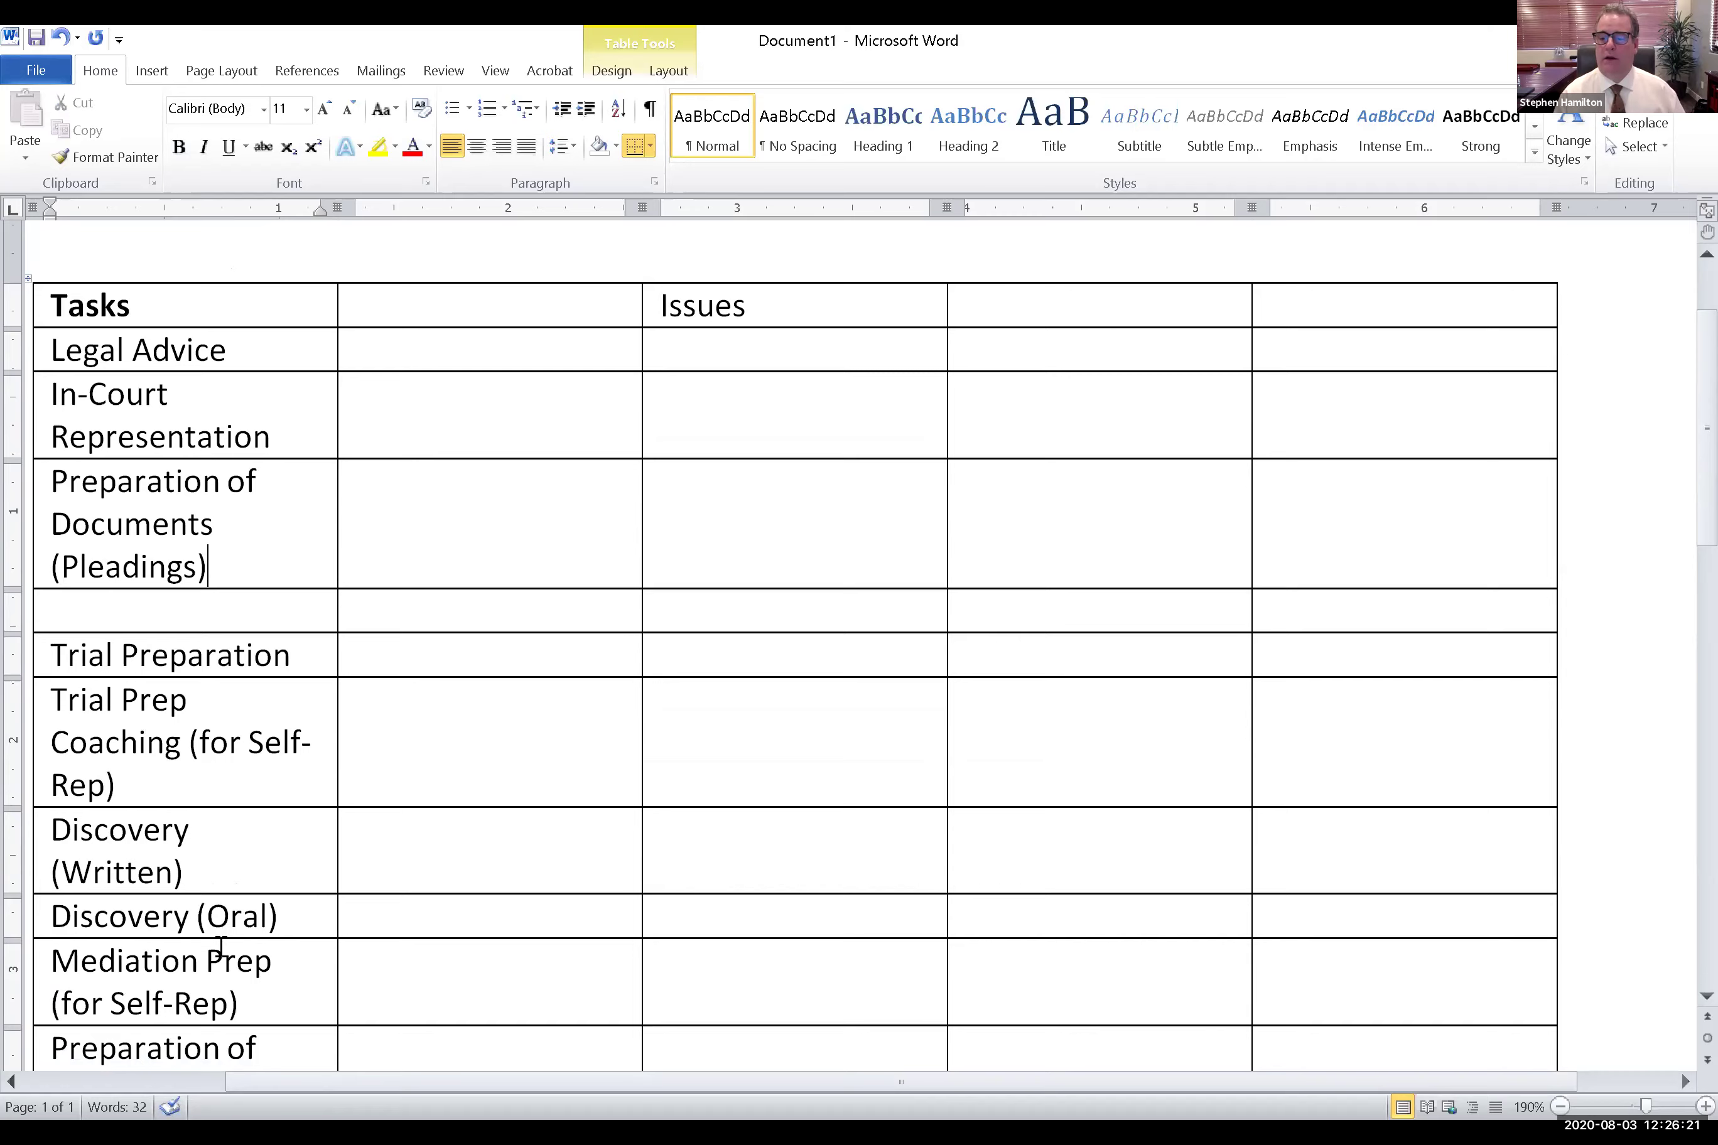
{"action": "scroll", "coordinate": [221, 947], "scroll_direction": "down", "scroll_amount": 3}
{"action": "scroll", "coordinate": [221, 947], "scroll_direction": "down", "scroll_amount": 2}
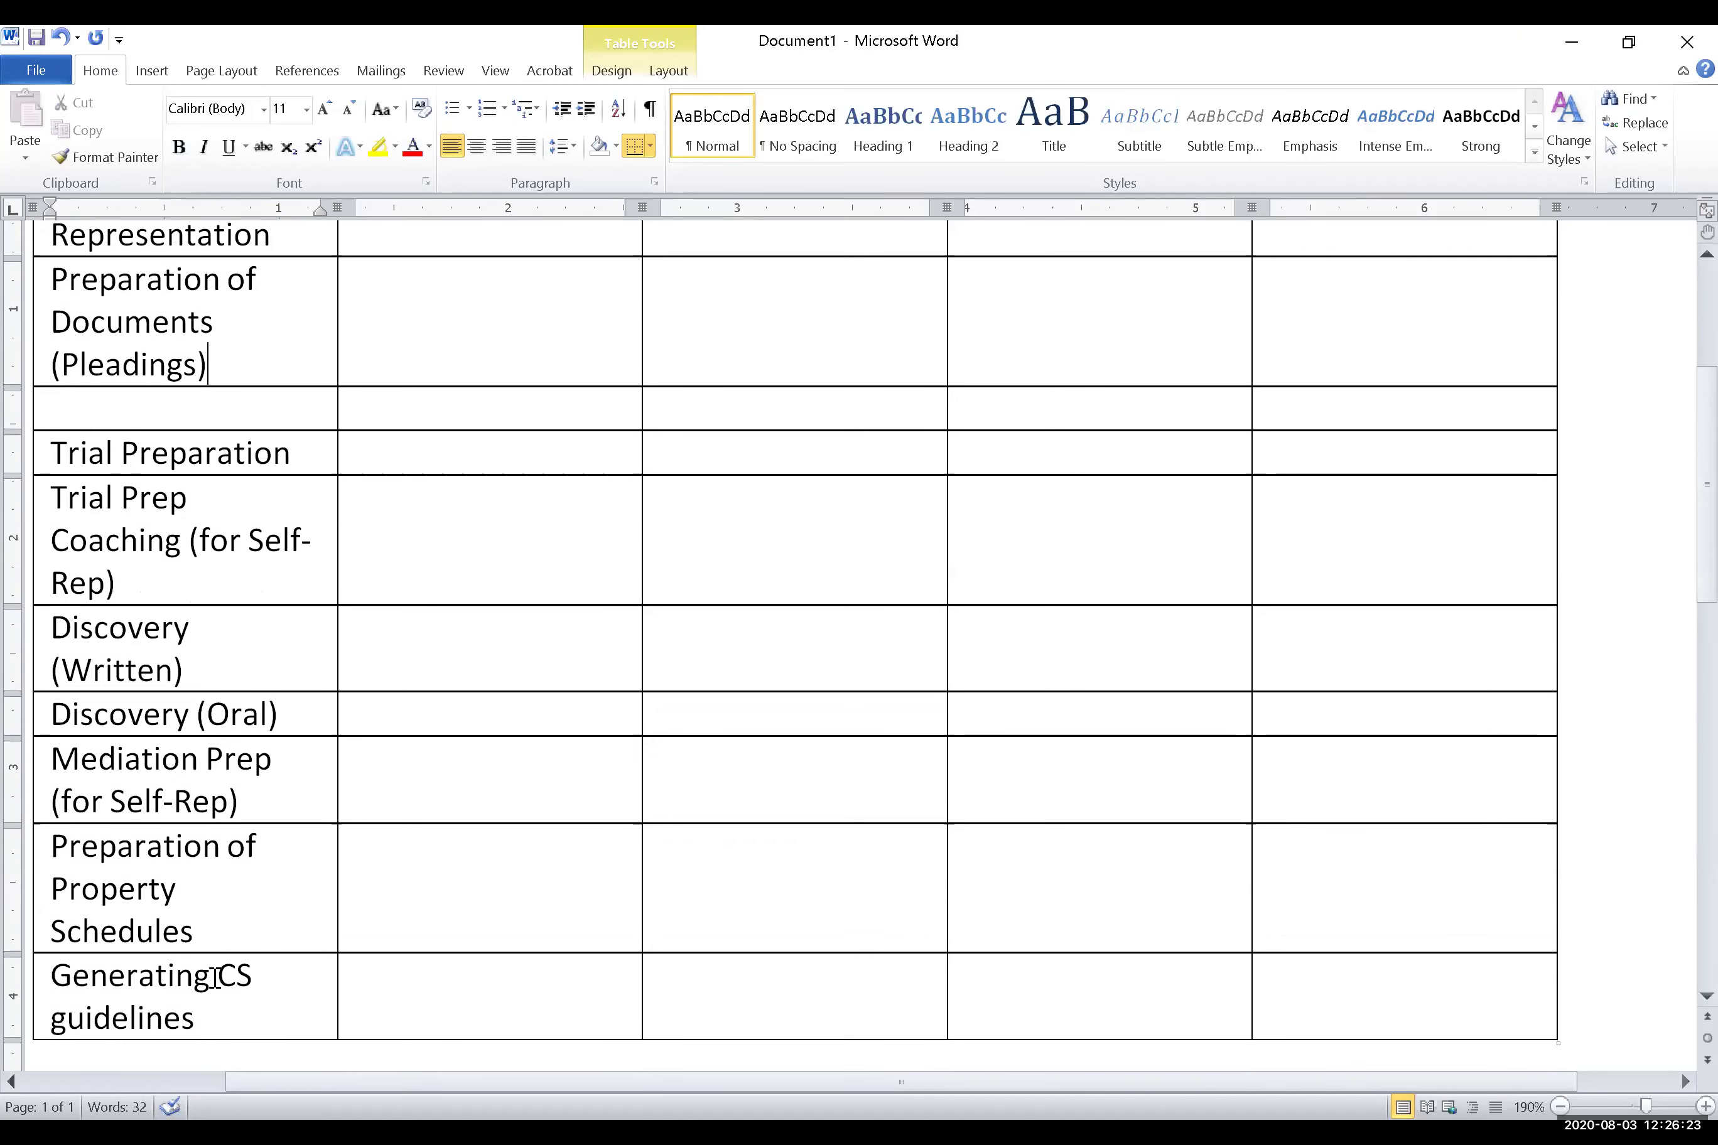
{"action": "left_click", "coordinate": [209, 1019]}
{"action": "right_click", "coordinate": [210, 1019]}
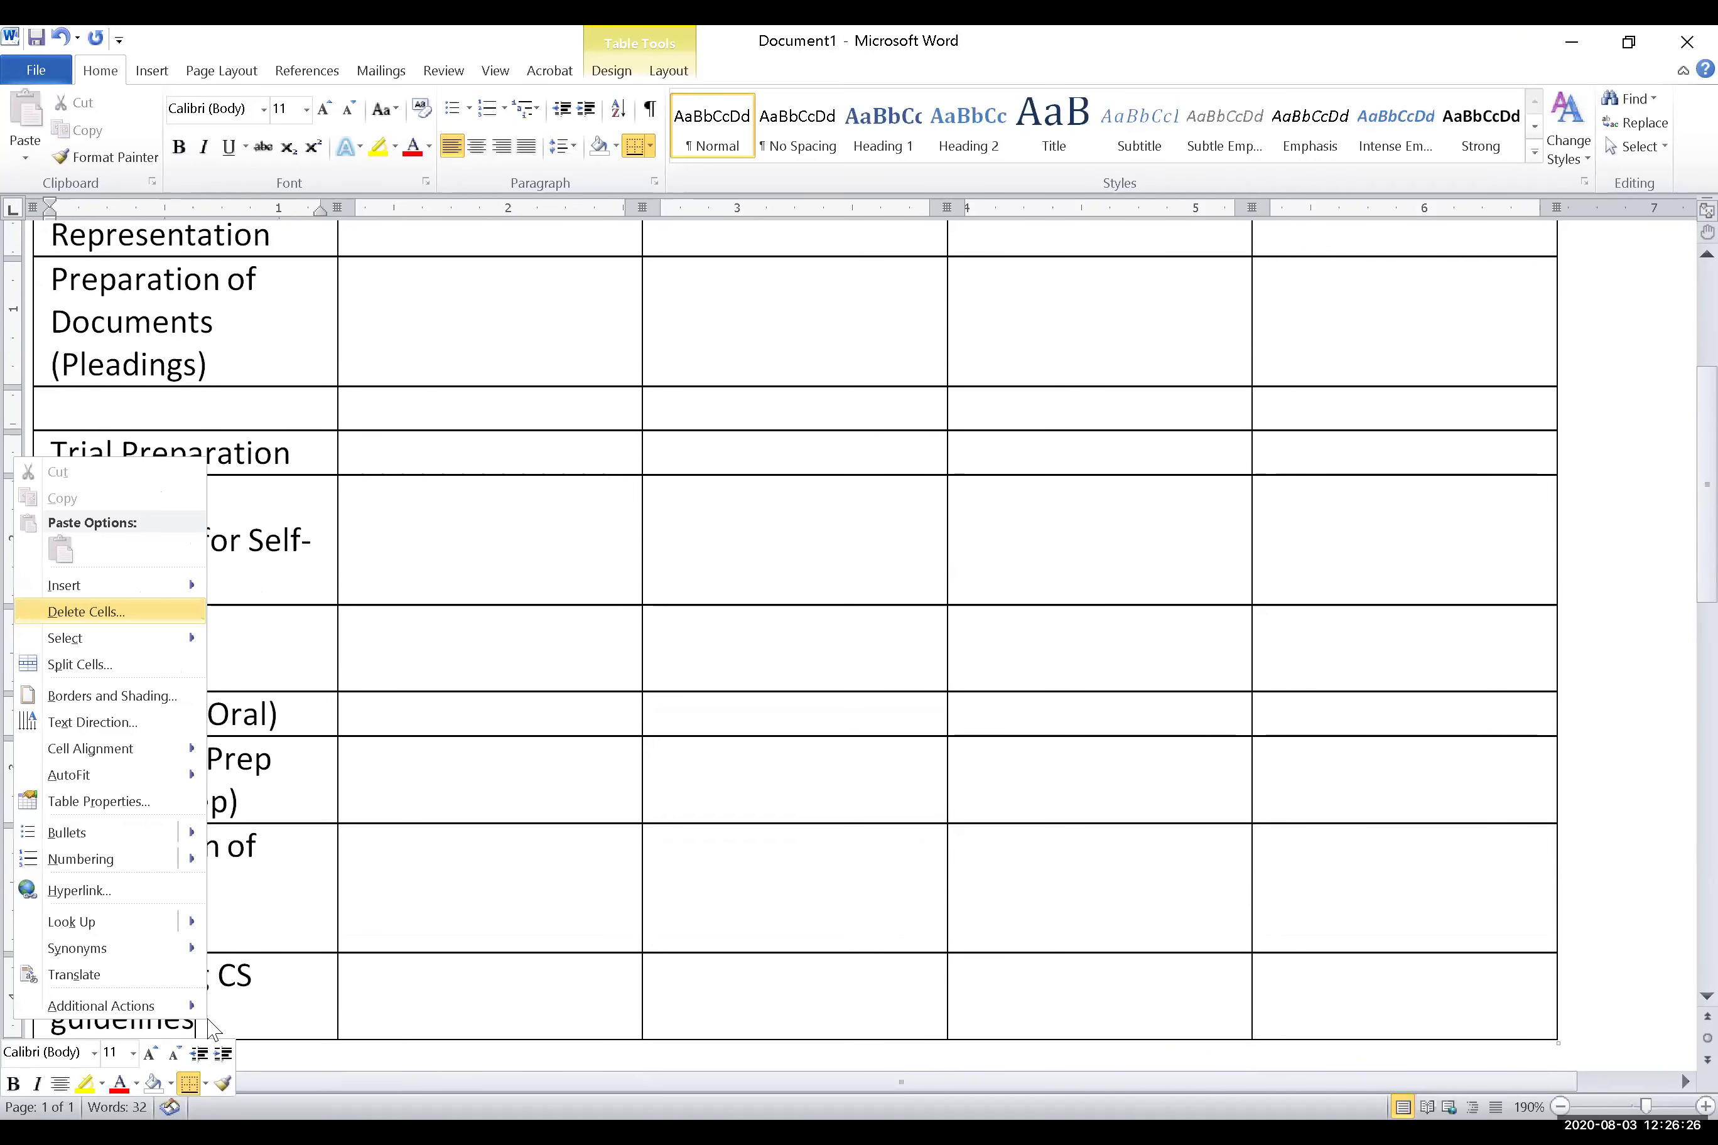
{"action": "mouse_move", "coordinate": [147, 586]}
{"action": "left_click", "coordinate": [274, 665]}
{"action": "left_click", "coordinate": [241, 894]}
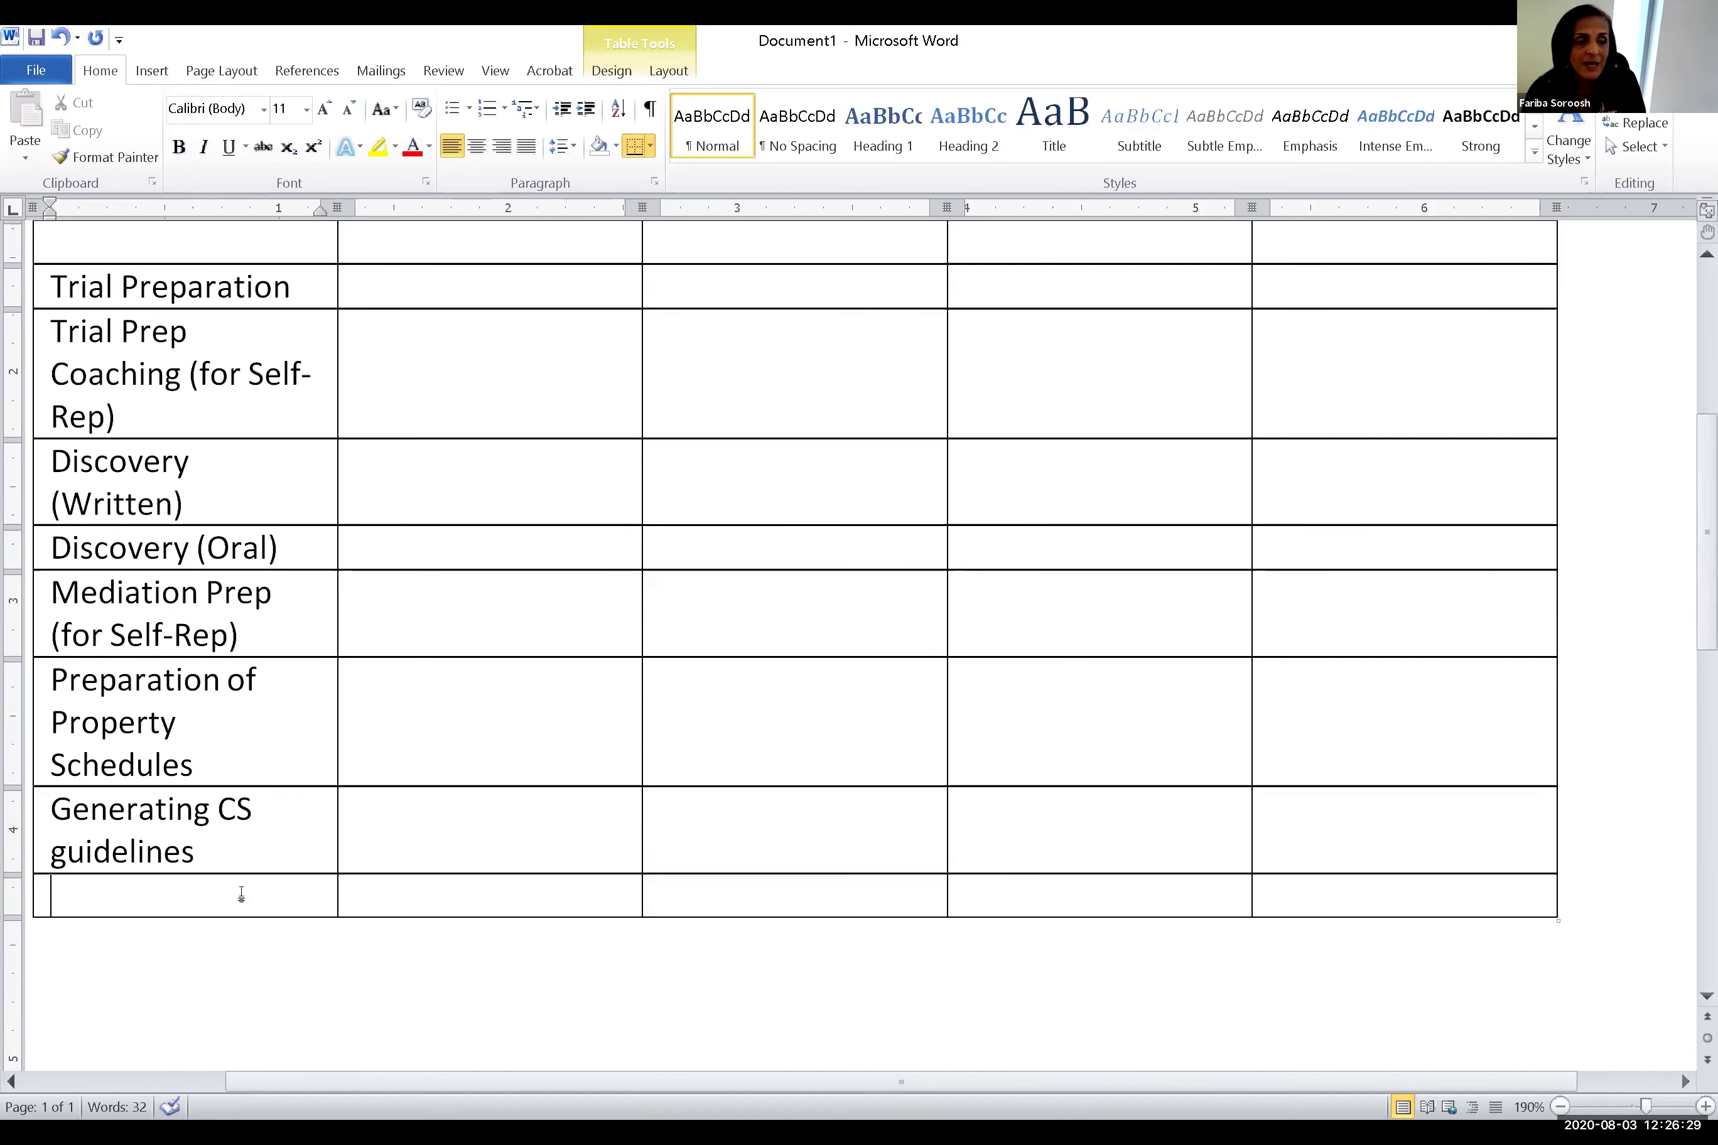
{"action": "type", "text": "A"}
{"action": "key", "text": "BackSpace"}
{"action": "type", "text": "Appeal"}
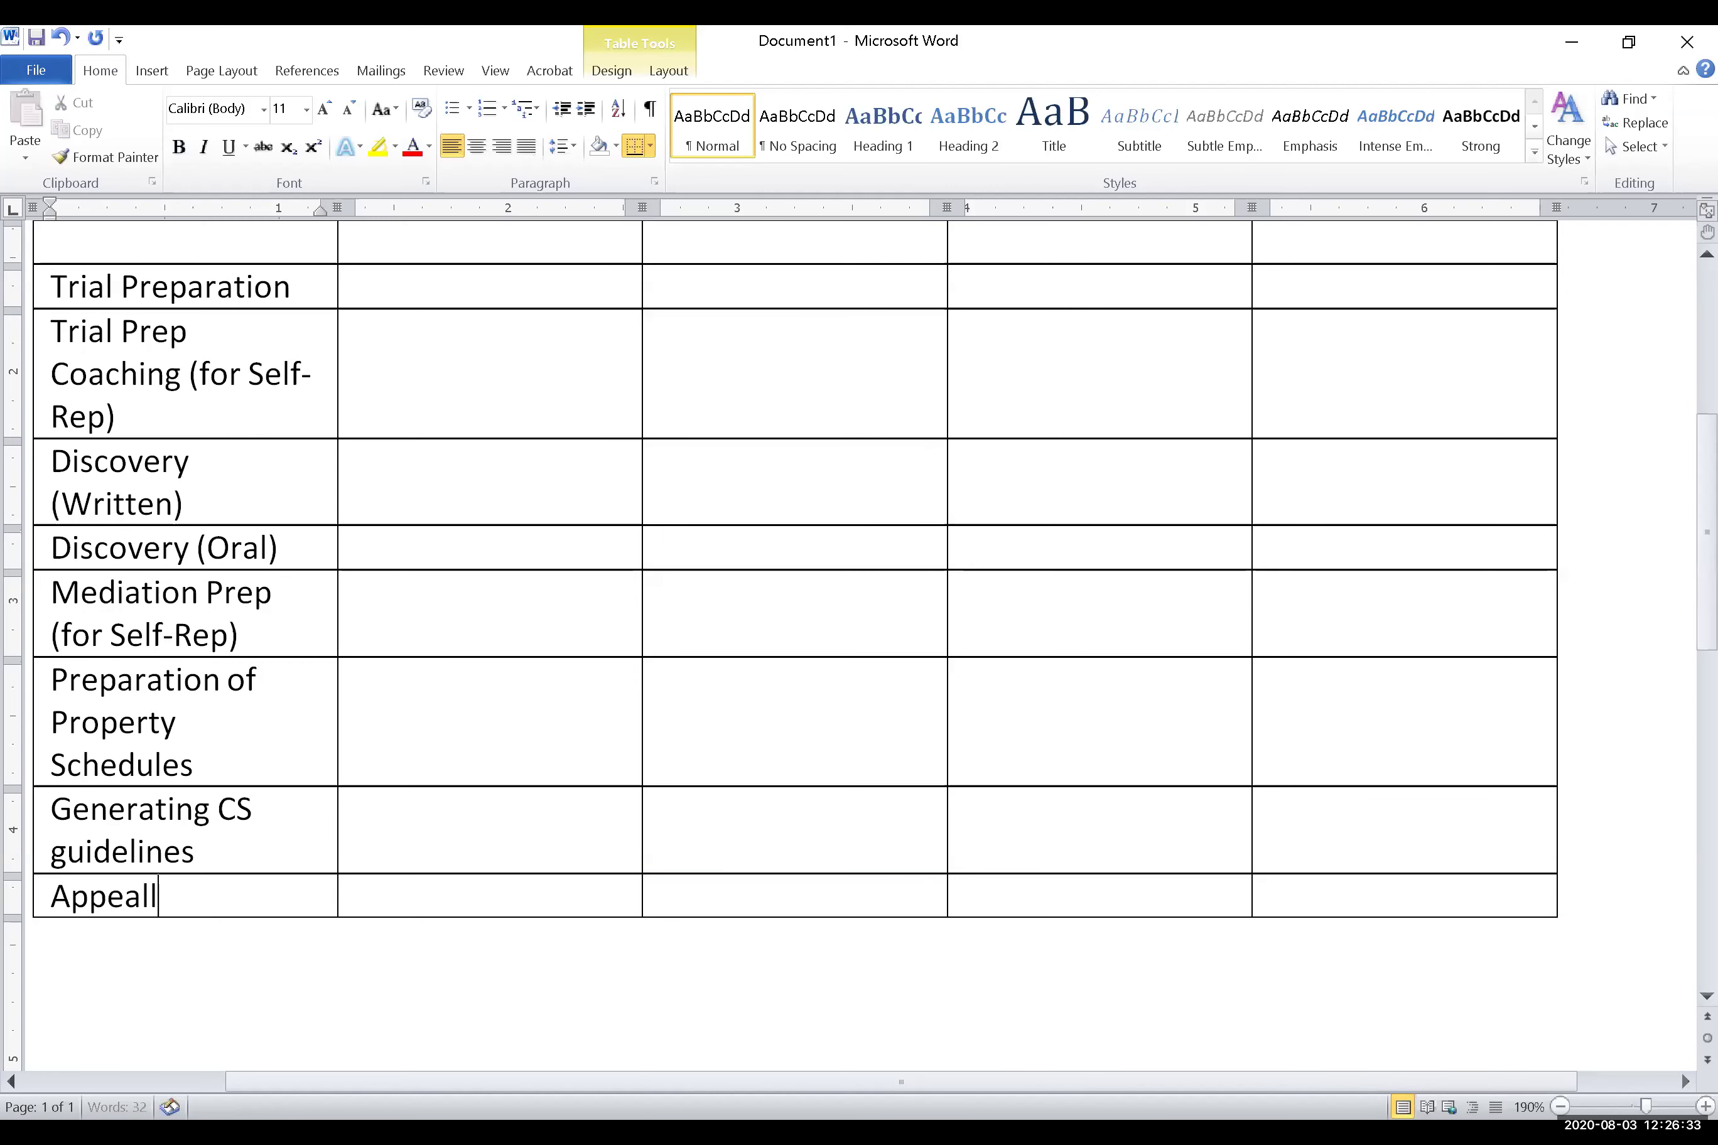
{"action": "key", "text": "BackSpace"}
{"action": "key", "text": "BackSpace"}
{"action": "key", "text": "BackSpace"}
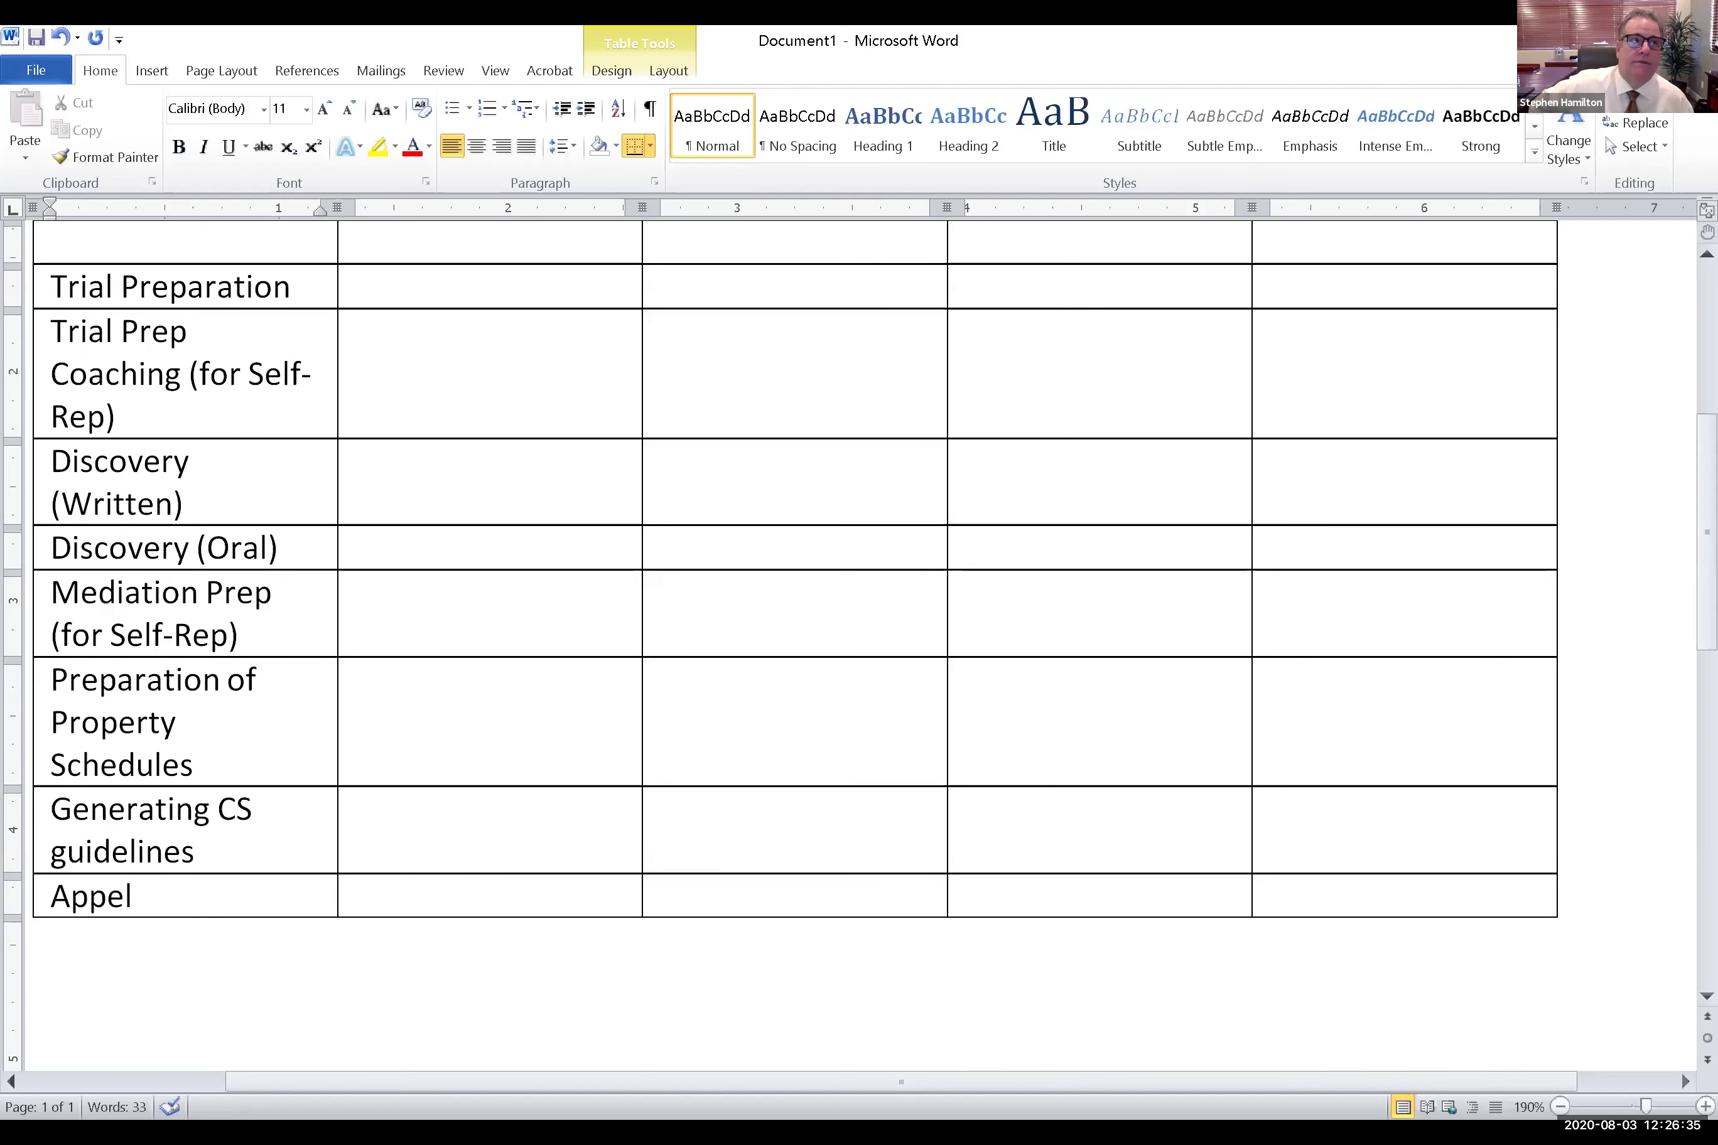
{"action": "key", "text": "BackSpace"}
{"action": "key", "text": "BackSpace"}
{"action": "key", "text": "BackSpace"}
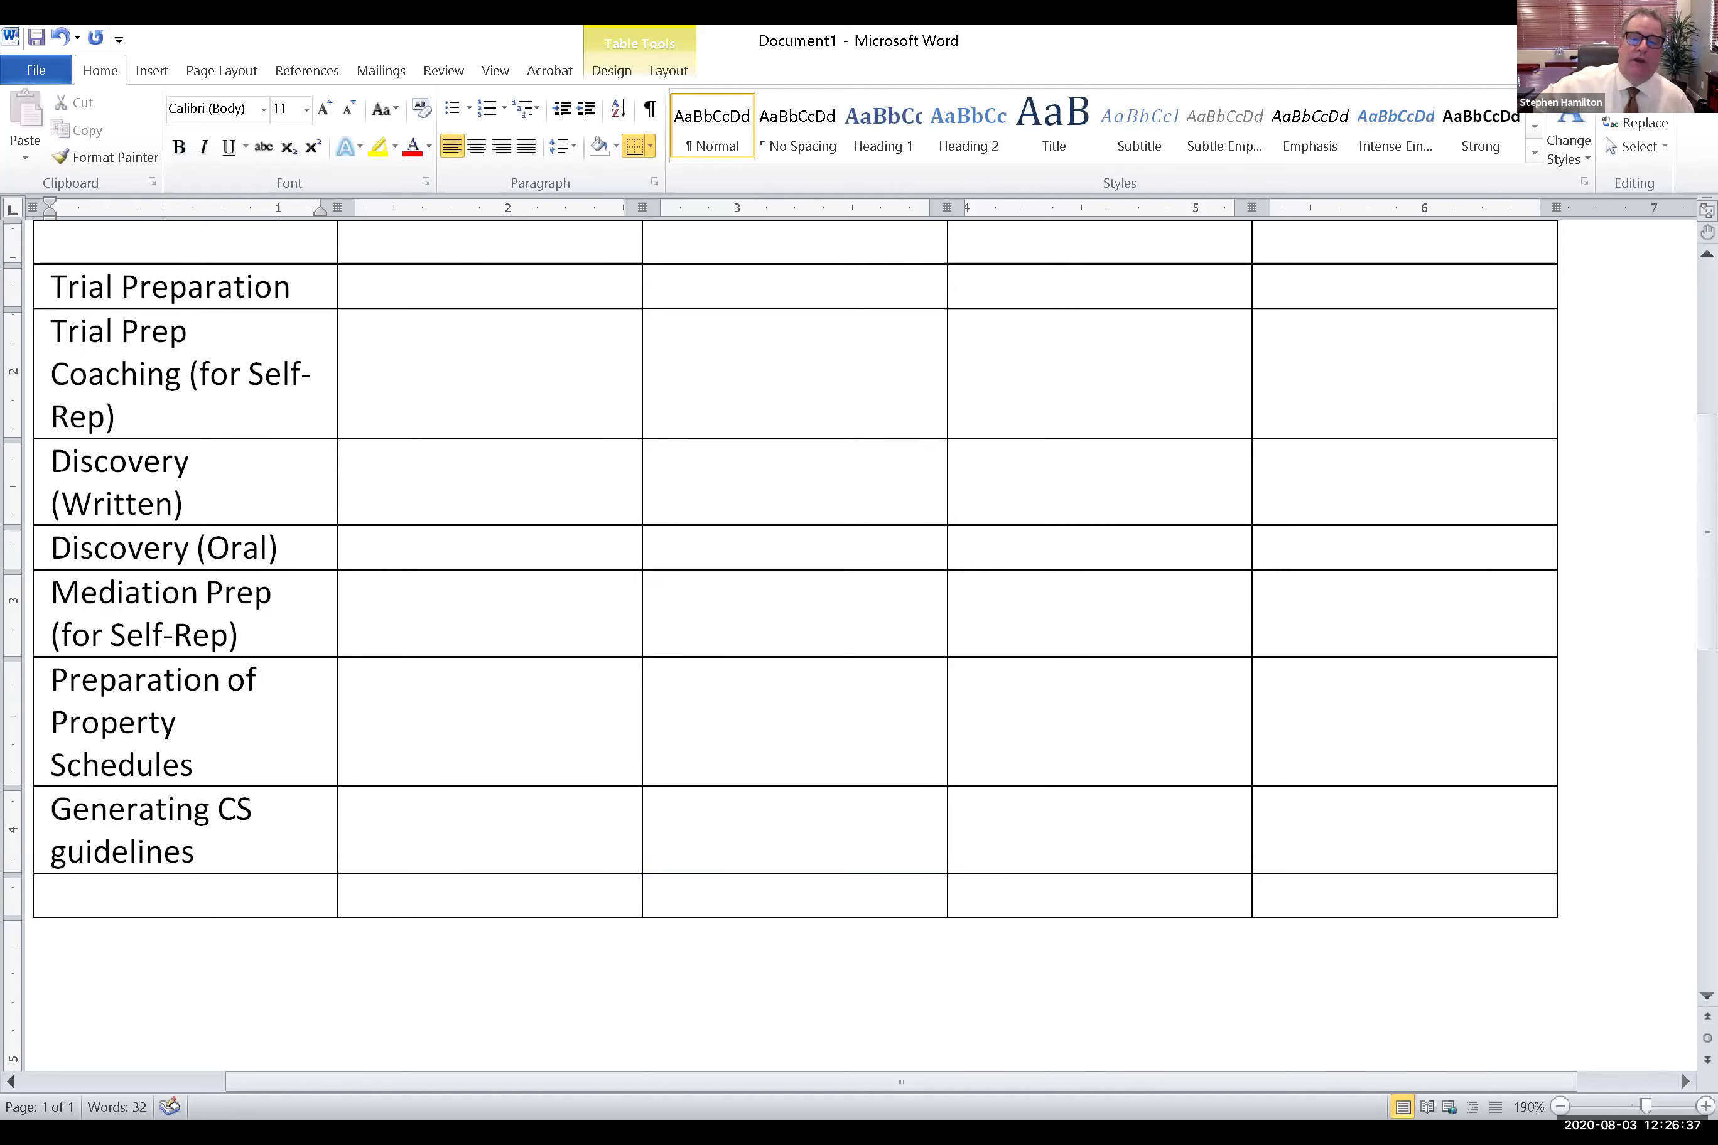
Enter "Filing Appeals" in the last Tasks cell and add a row below it containing "Appellate Advocacy"
{"action": "type", "text": "Filing Appeals"}
{"action": "right_click", "coordinate": [263, 894]}
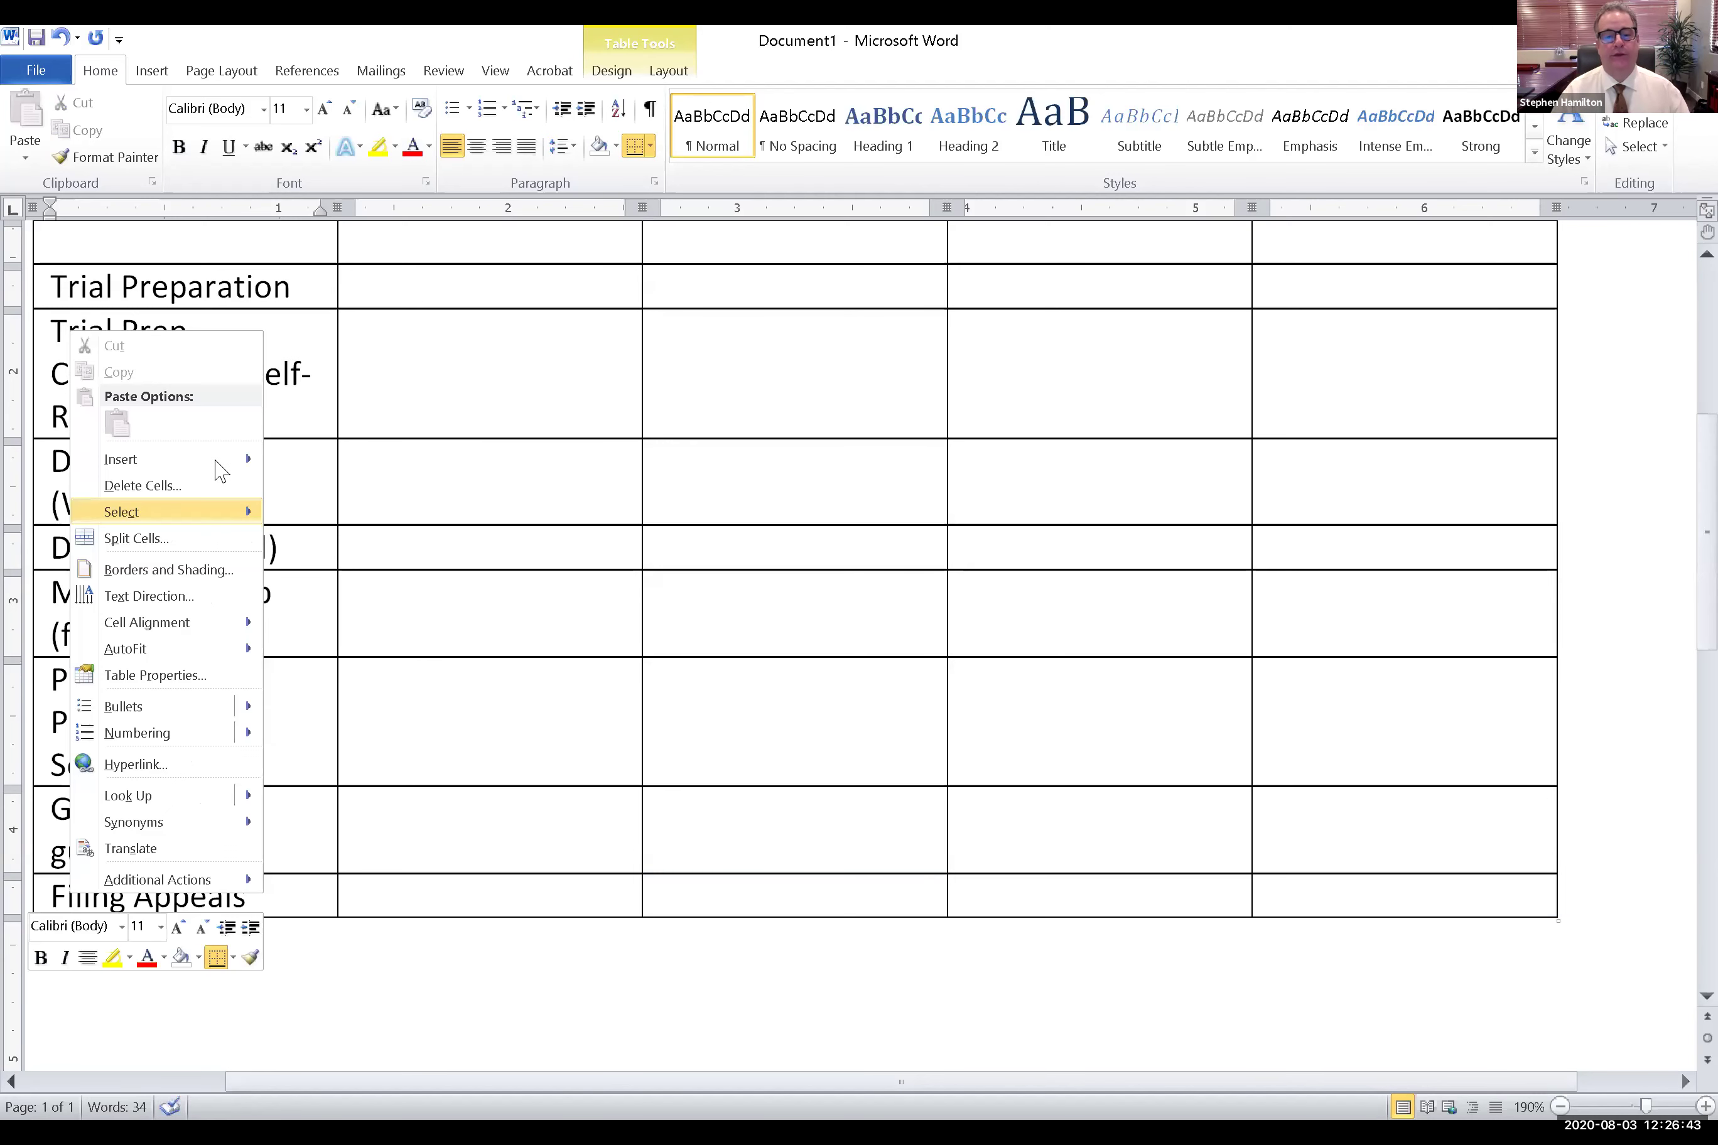
{"action": "left_click", "coordinate": [220, 471]}
{"action": "left_click", "coordinate": [333, 543]}
{"action": "type", "text": "Ap"}
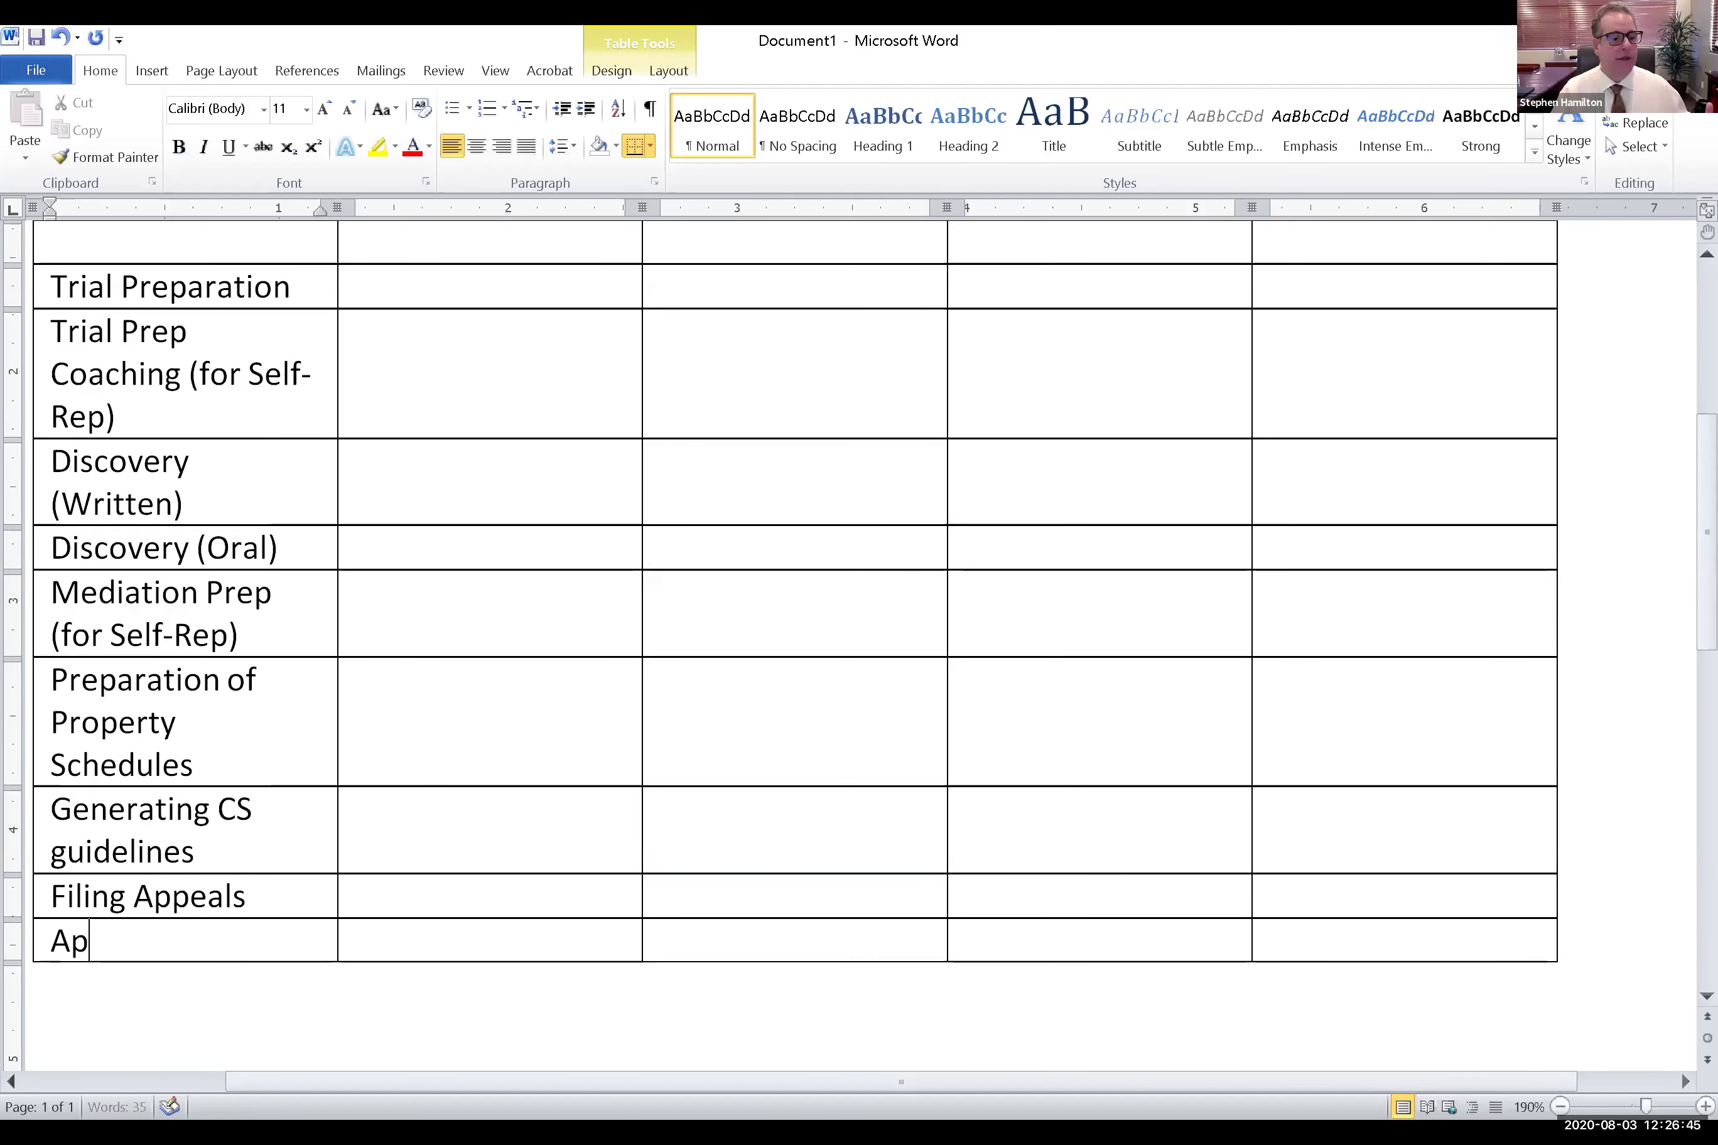
{"action": "type", "text": "pellate Advocacy"}
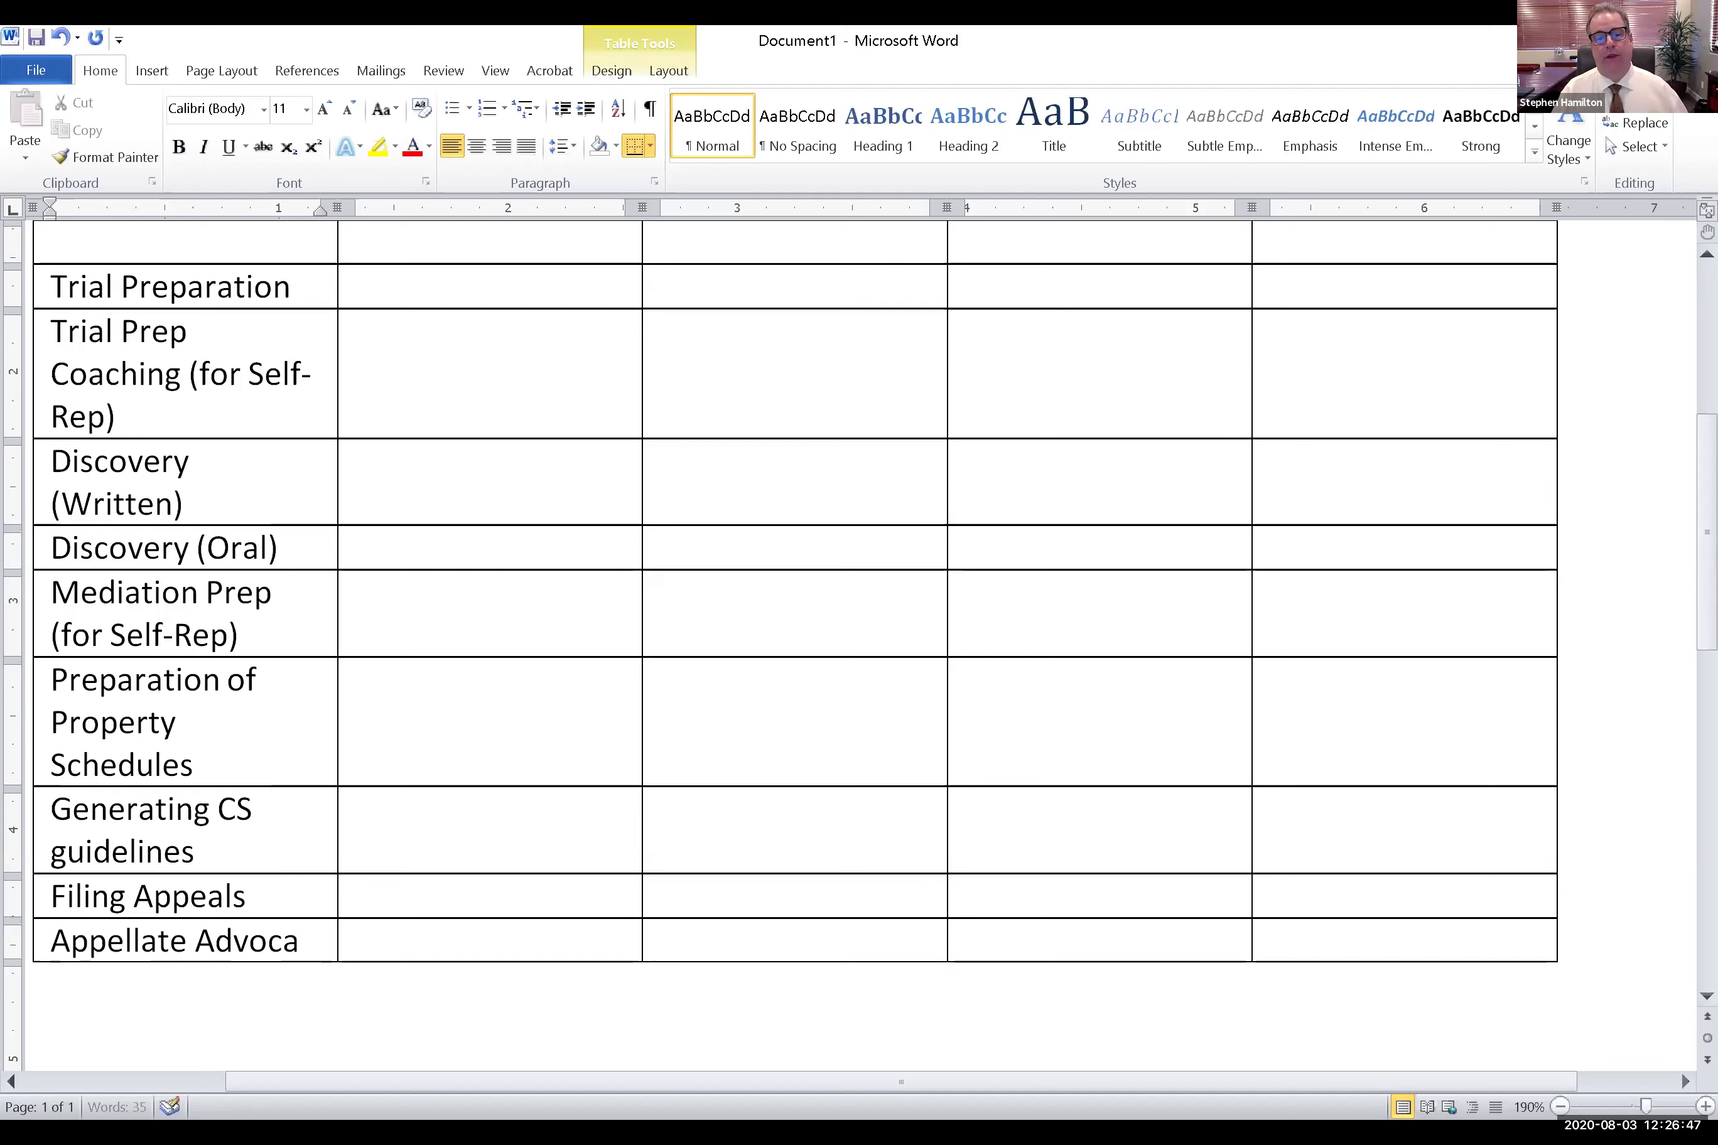
Append "(education: writ vs. appeal vs. motion for reconsideration)" to the "Filing Appeals" task
{"action": "left_click", "coordinate": [420, 637]}
{"action": "left_click", "coordinate": [287, 915]}
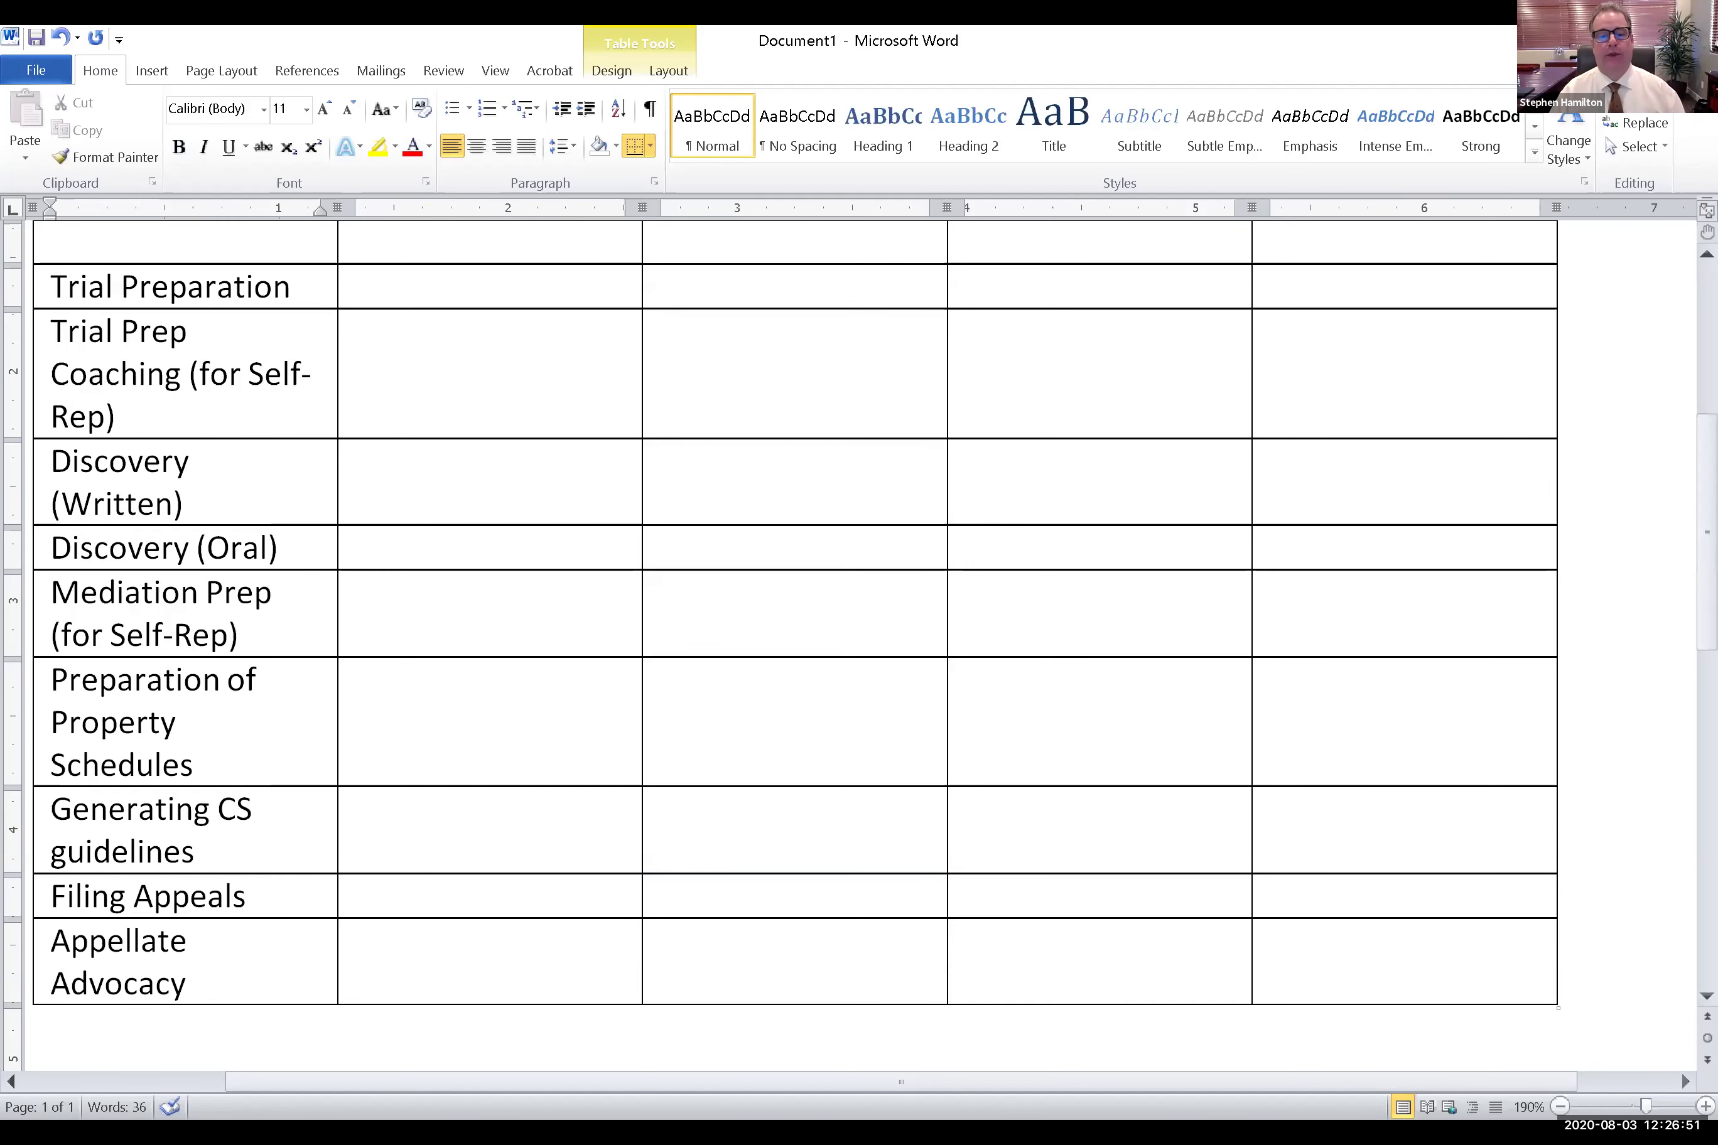
{"action": "type", "text": "(education"}
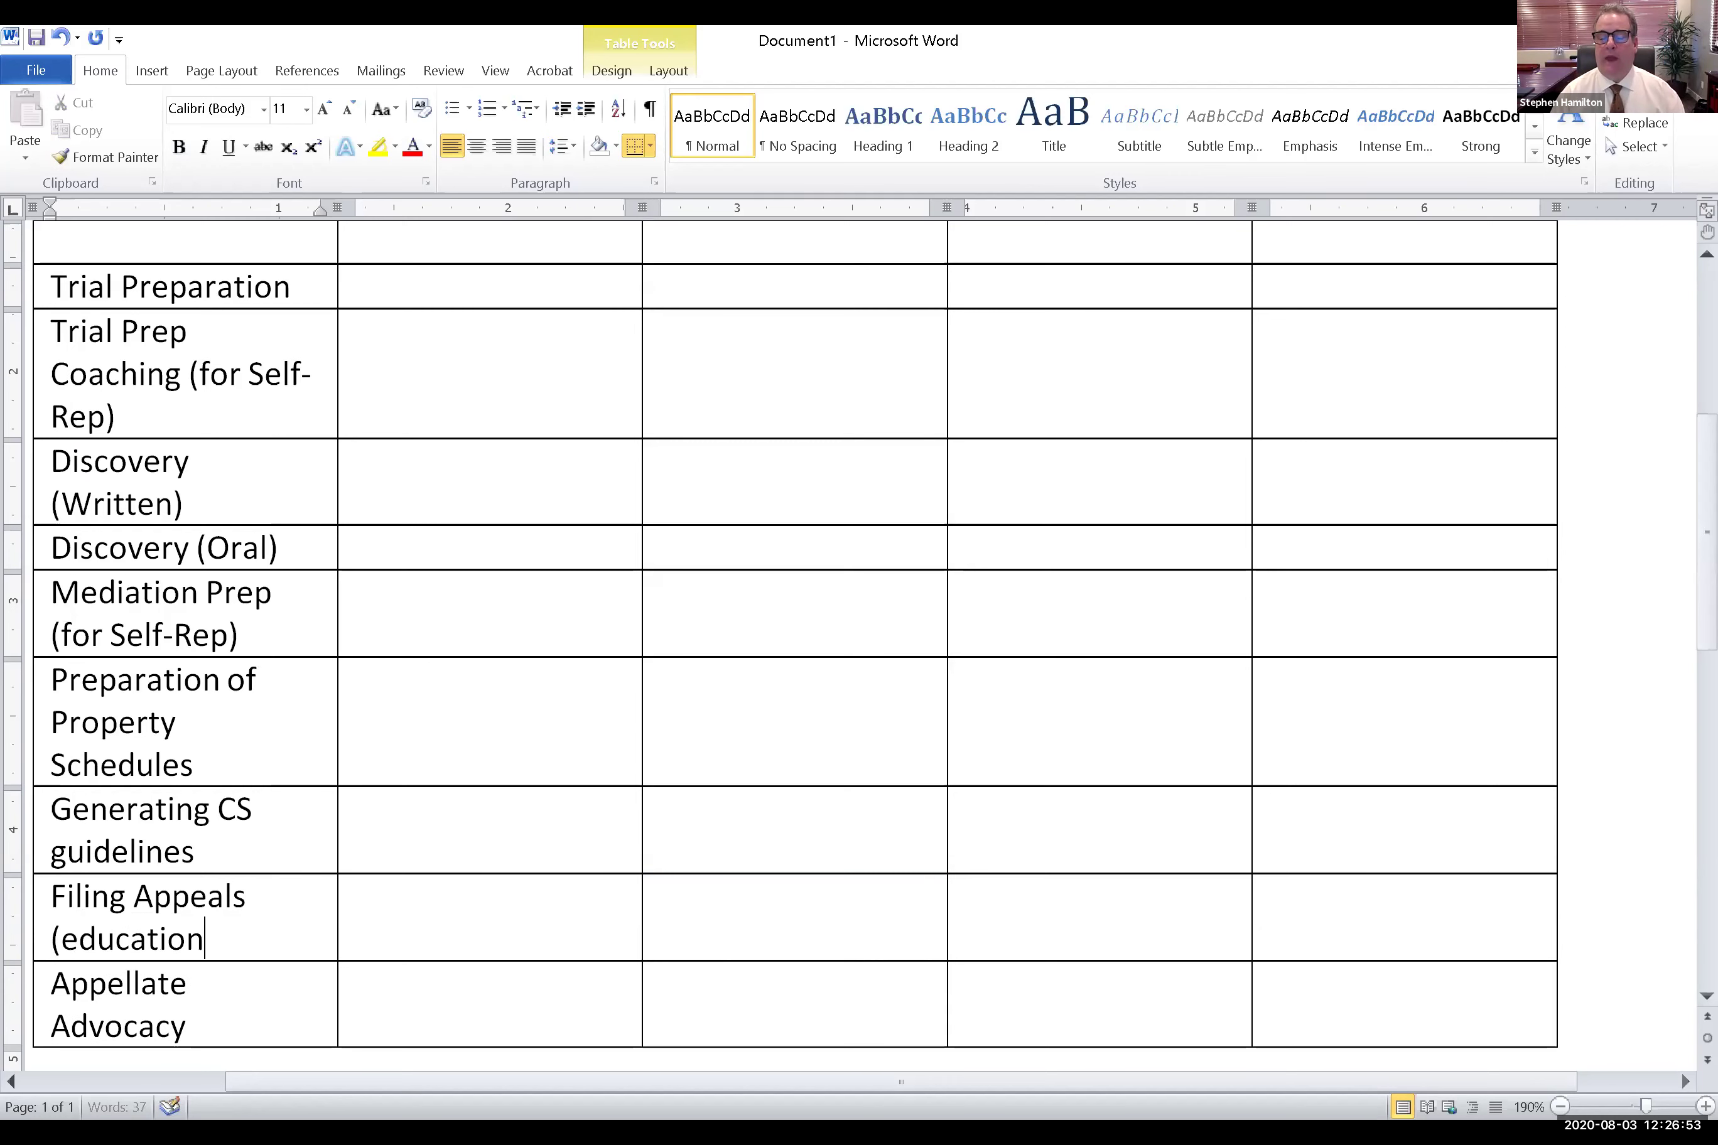
{"action": "type", "text": ": writ vs. appeal v"}
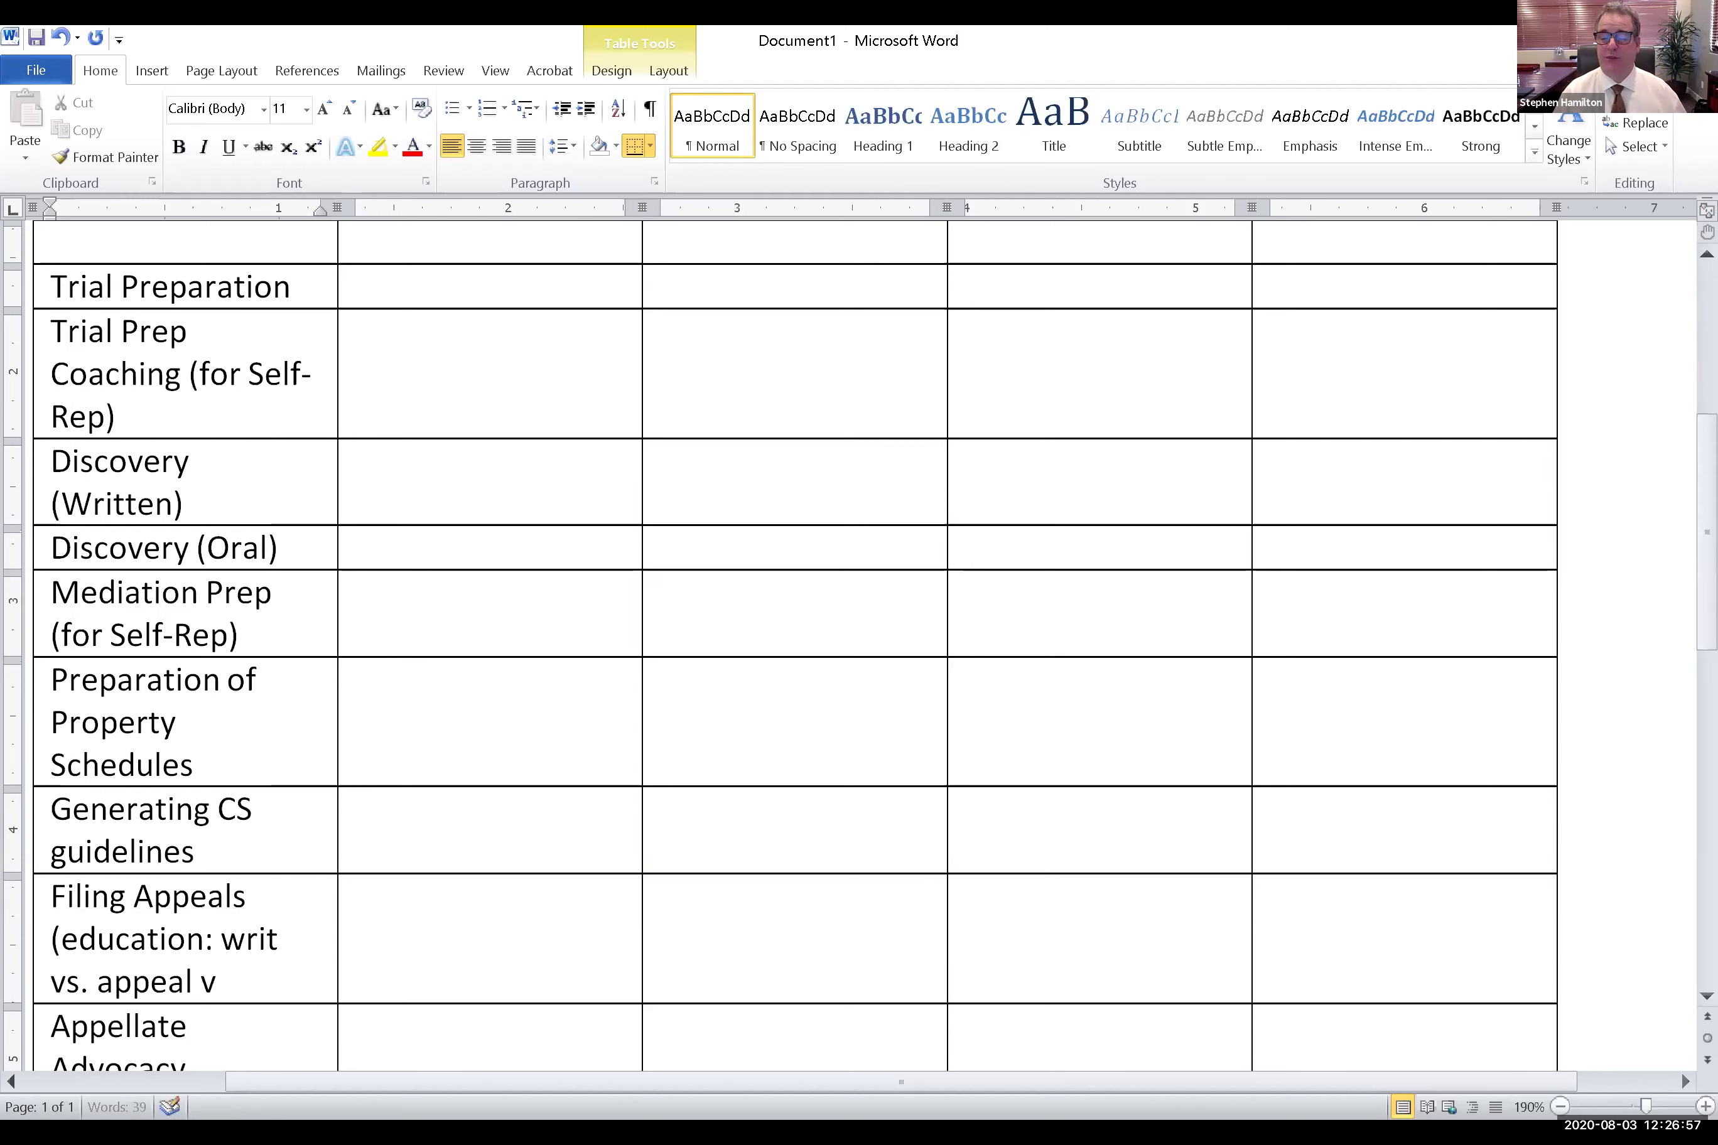
{"action": "type", "text": "s. motion for reconsideration)"}
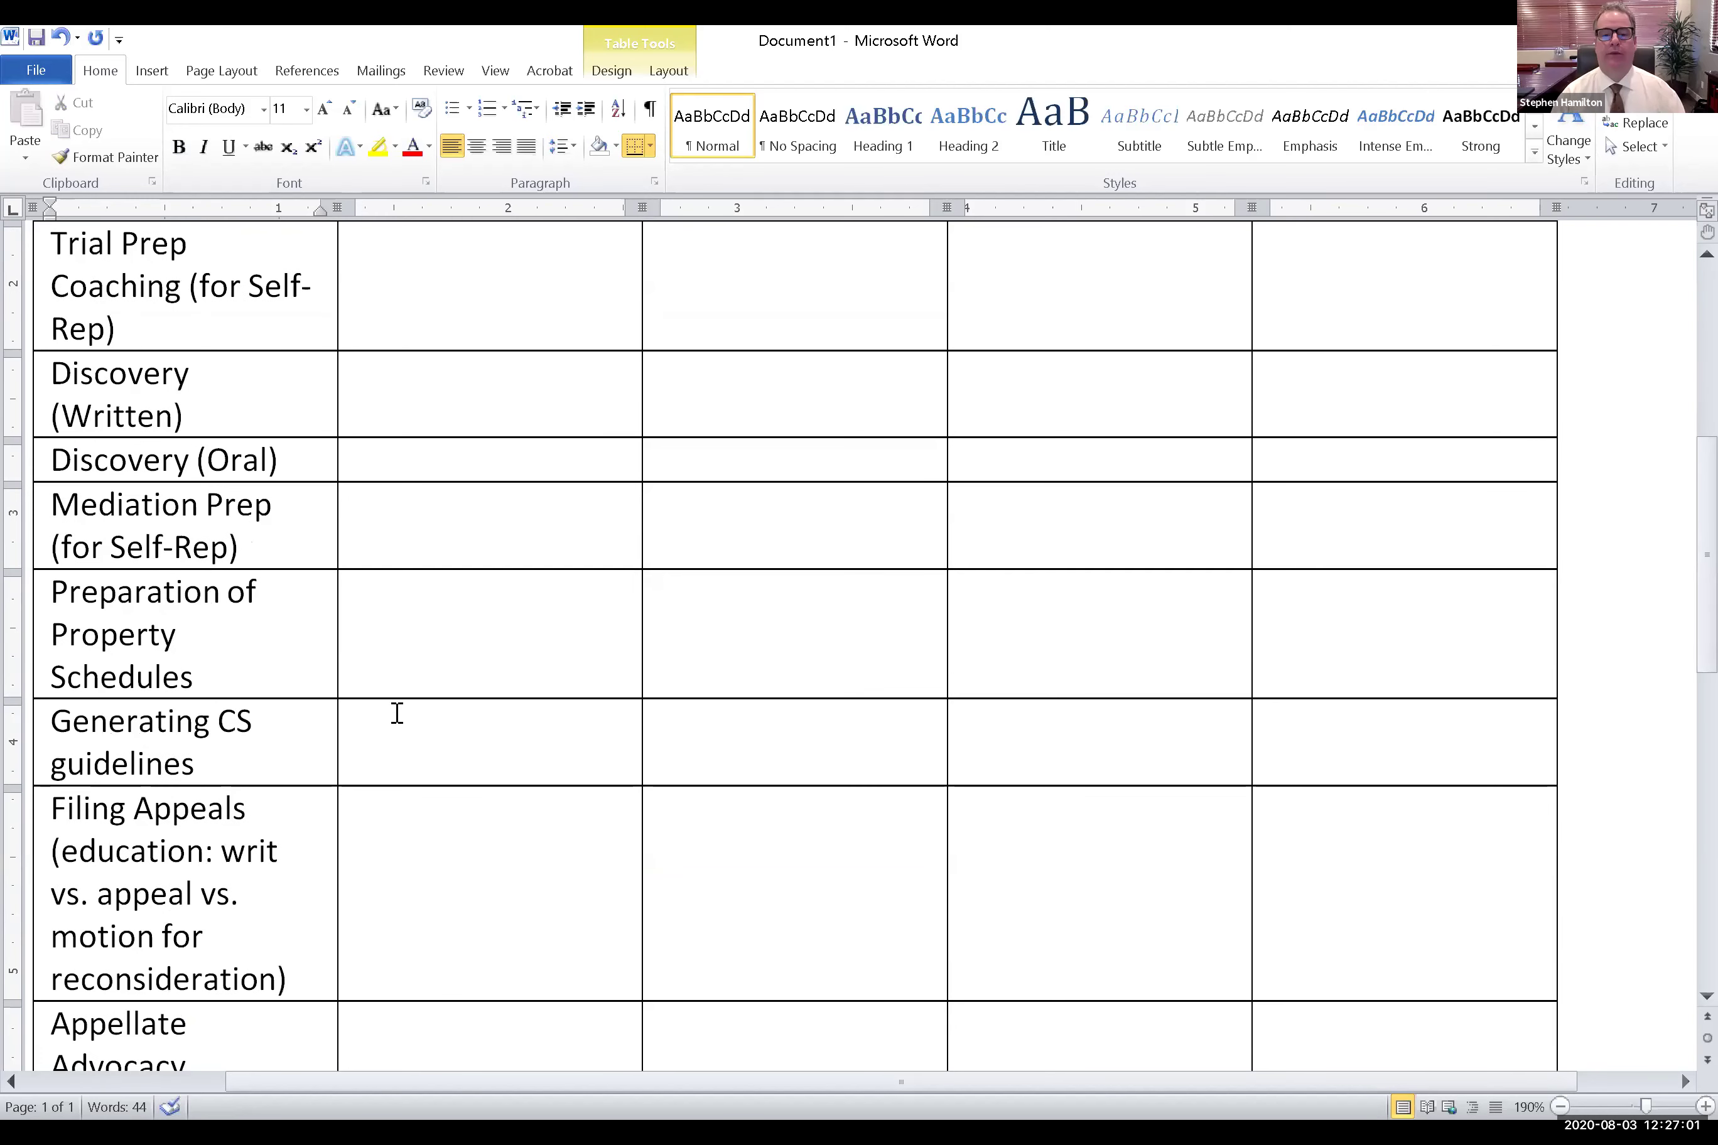
Widen the Tasks column to nearly twice its width, narrowing the empty column beside it
{"action": "scroll", "coordinate": [397, 714], "scroll_direction": "up", "scroll_amount": 3}
{"action": "scroll", "coordinate": [397, 714], "scroll_direction": "up", "scroll_amount": 1}
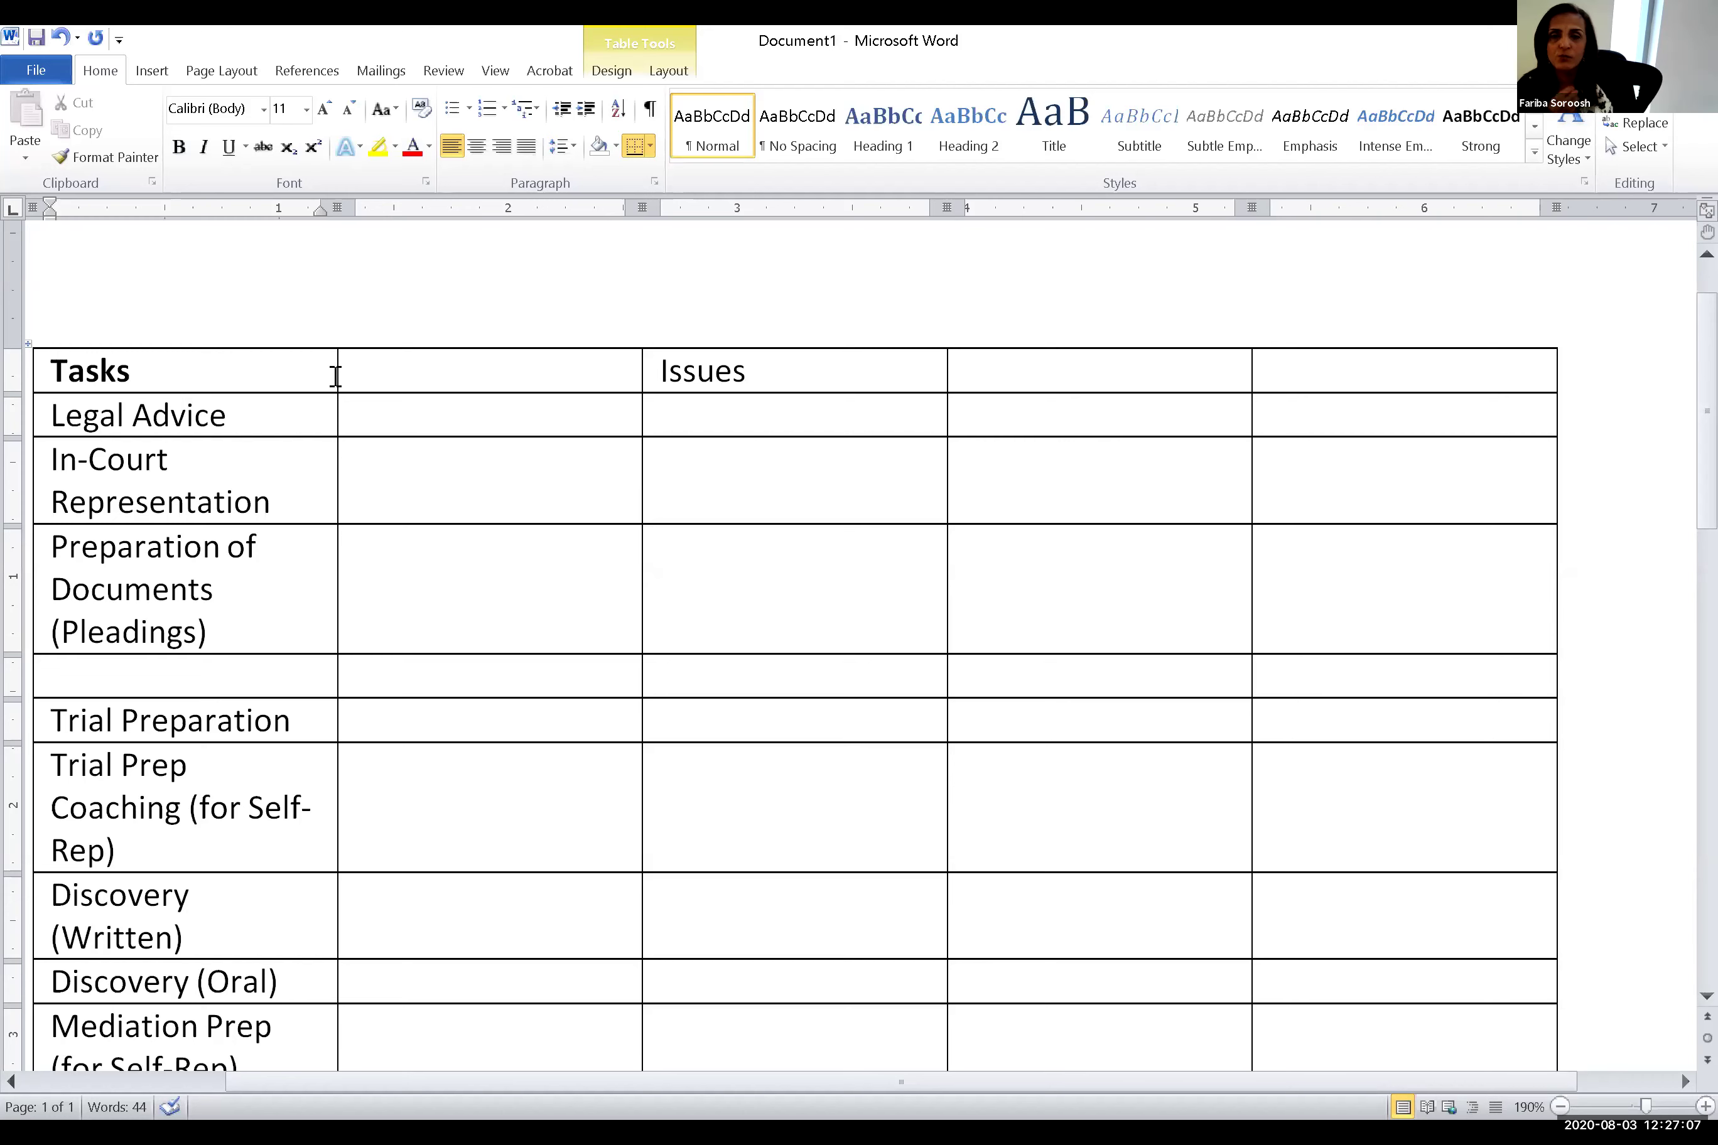
{"action": "left_click_drag", "start_coordinate": [338, 364], "coordinate": [552, 352]}
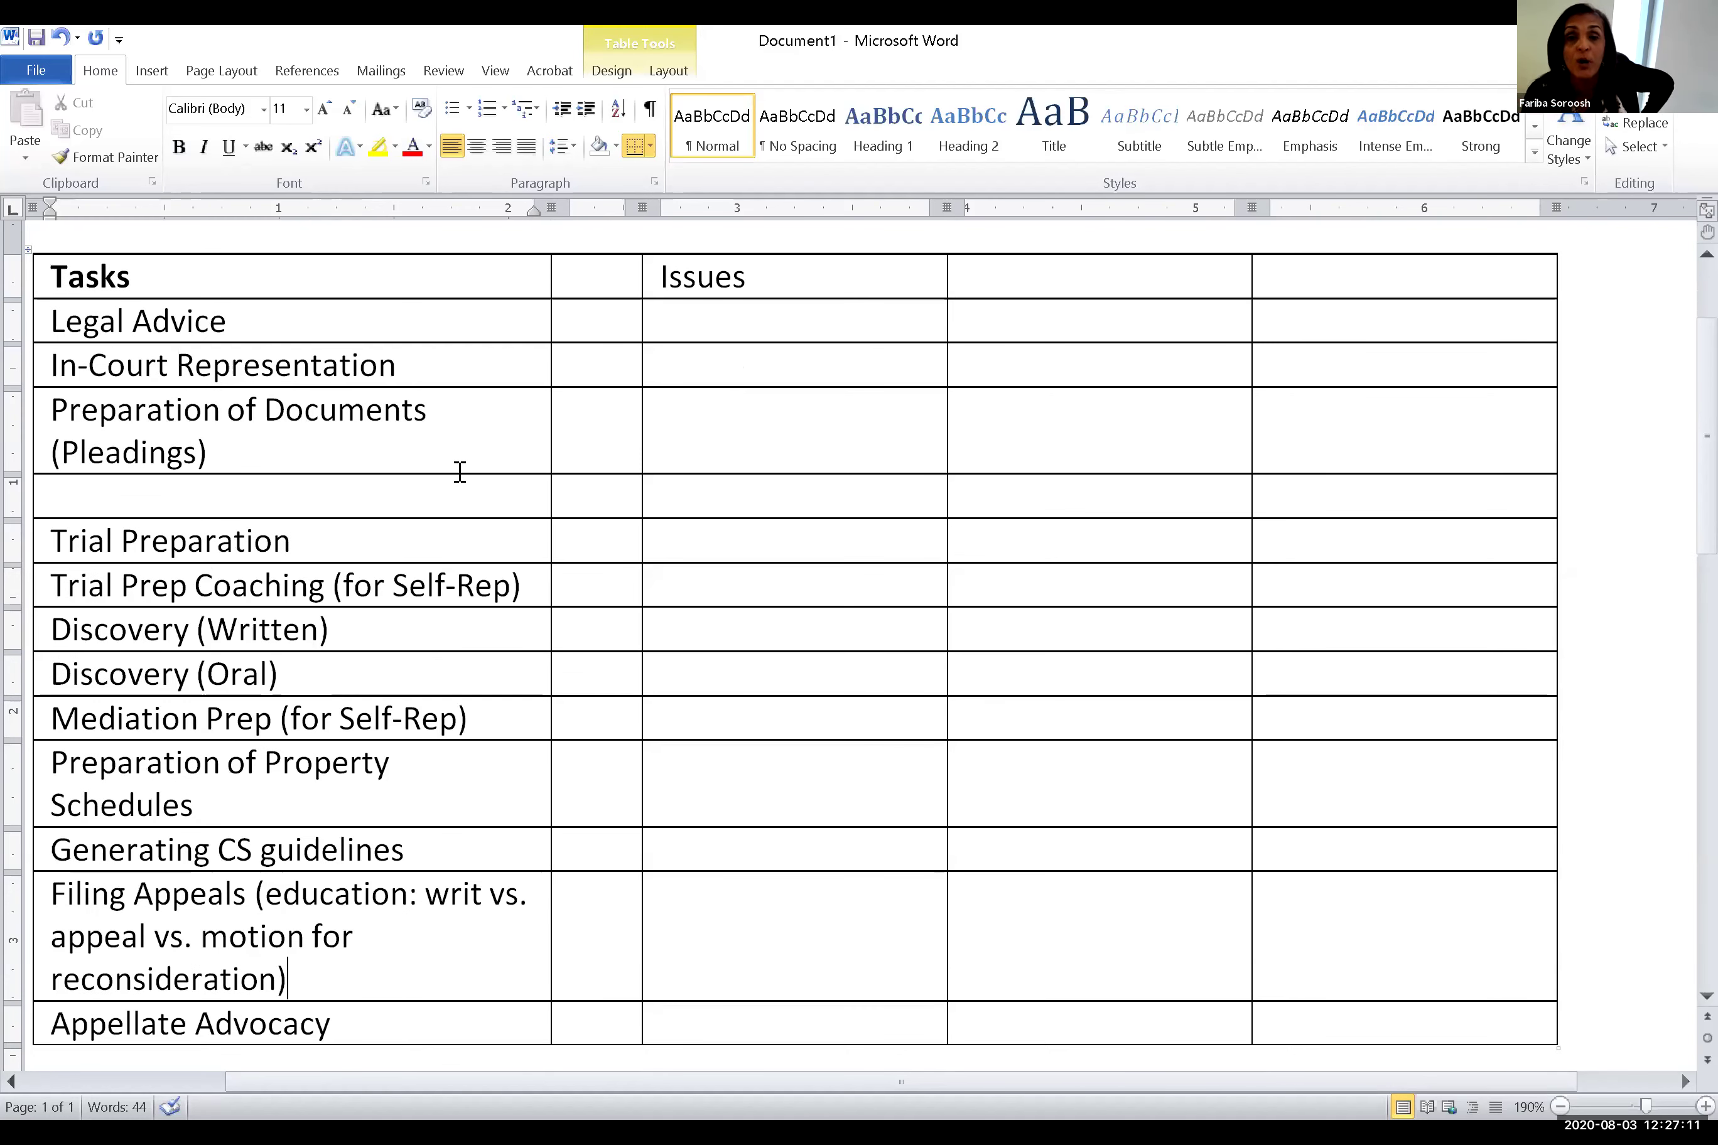
Make the "Issues" heading bold and place the cursor in the empty Tasks cell below "Preparation of Documents (Pleadings)"
{"action": "left_click_drag", "start_coordinate": [660, 277], "coordinate": [790, 276]}
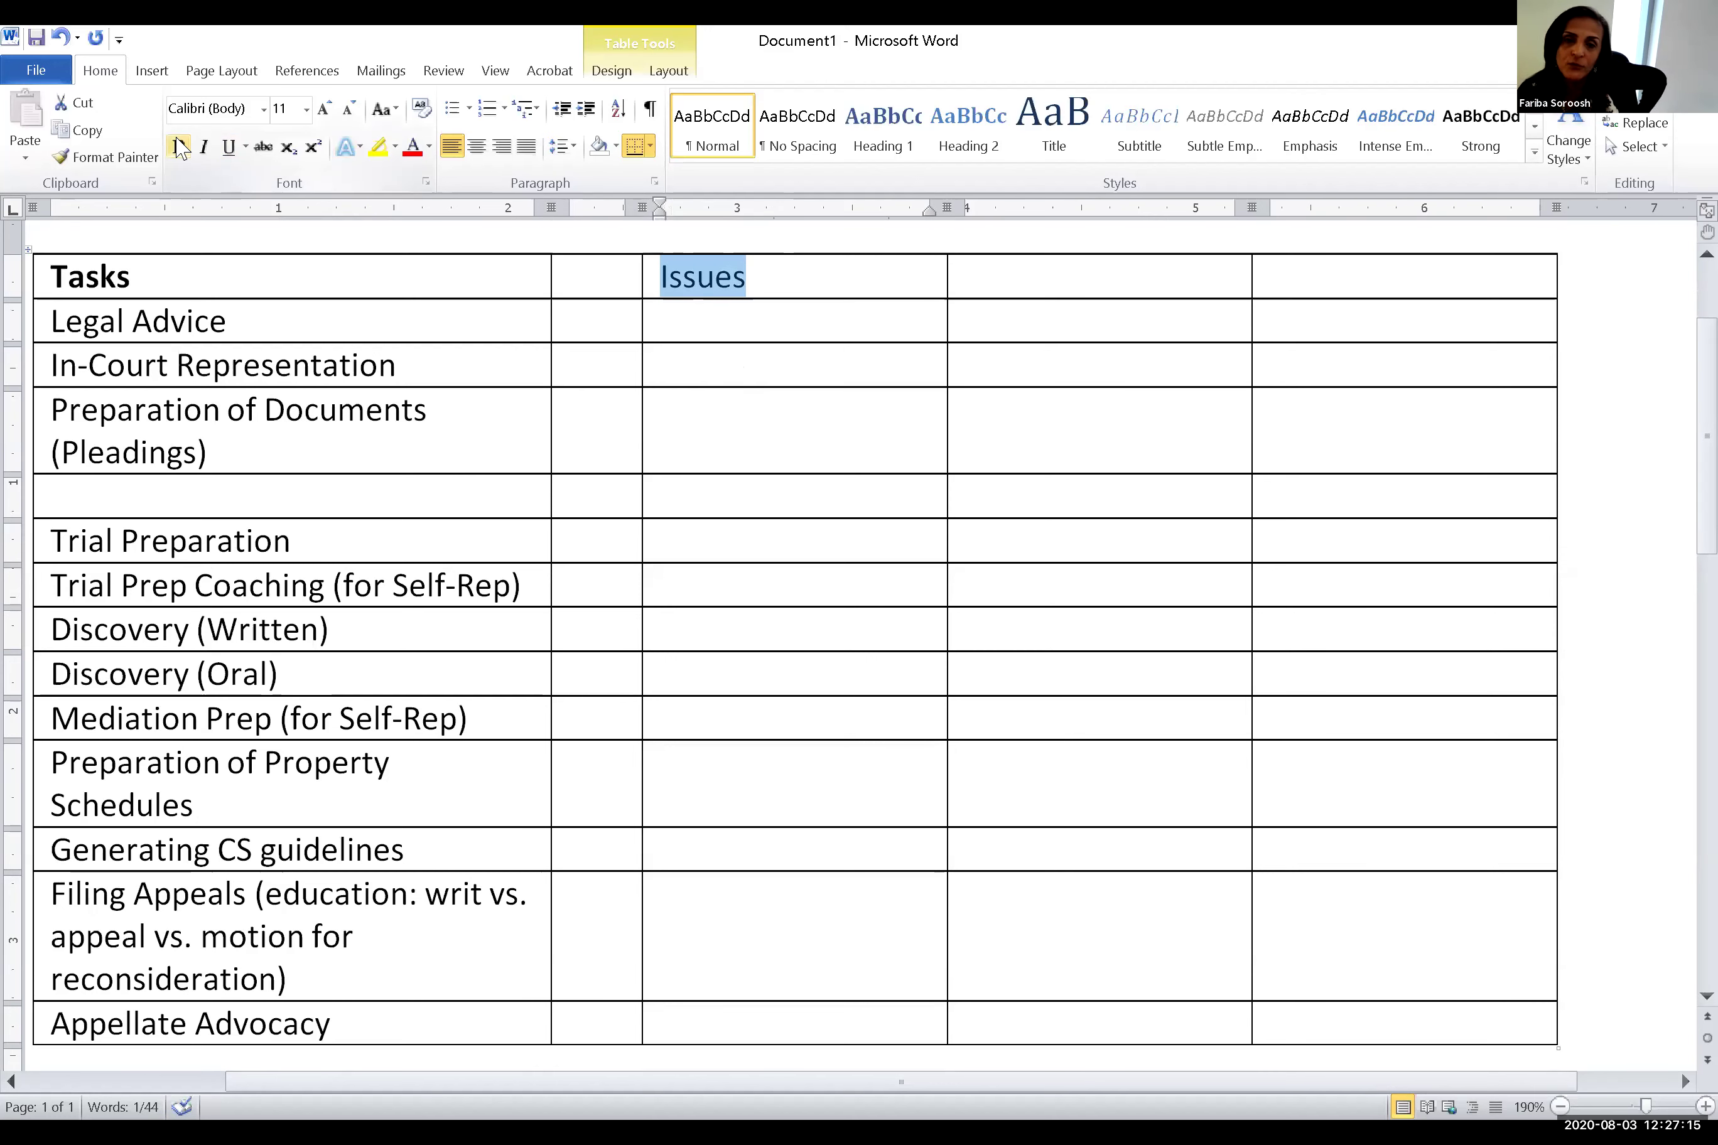
{"action": "left_click", "coordinate": [179, 147]}
{"action": "left_click", "coordinate": [248, 505]}
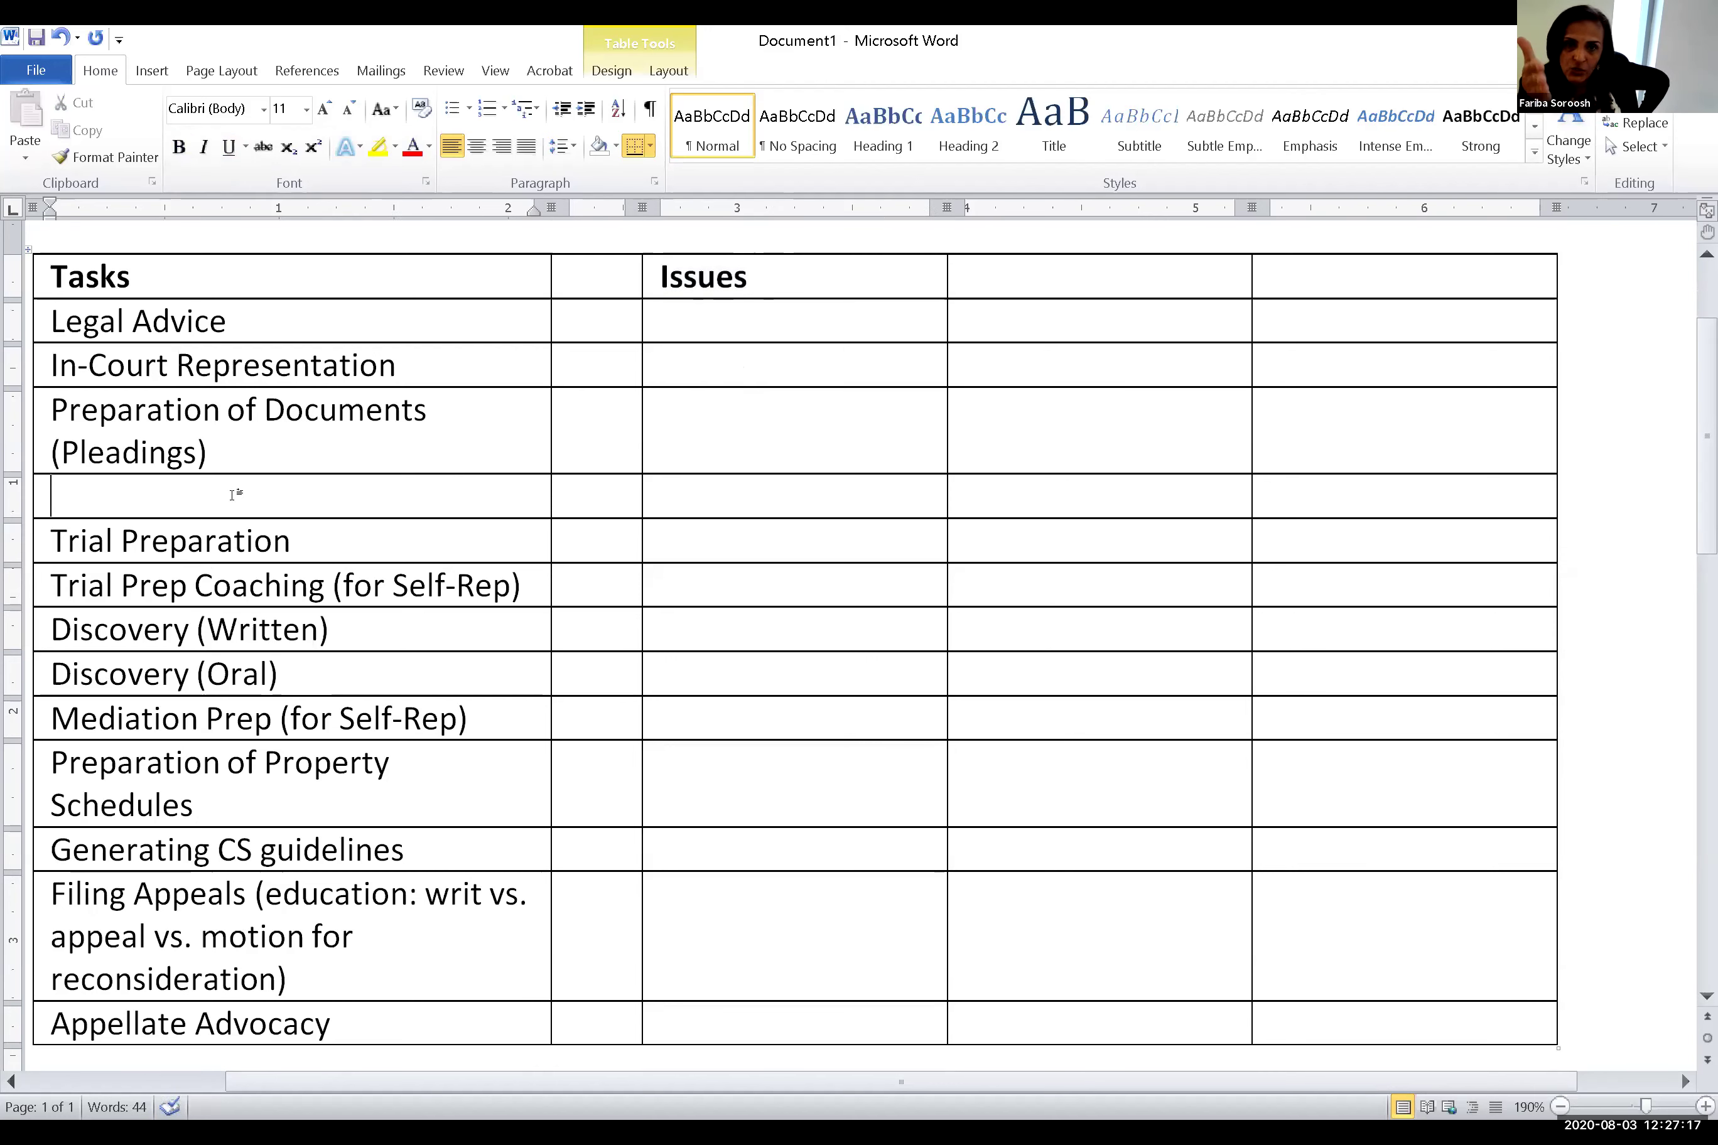
Highlight the "Preparation of Property Schedules" and "Generating CS guidelines" tasks in yellow
{"action": "scroll", "coordinate": [149, 488], "scroll_direction": "down", "scroll_amount": 2}
{"action": "scroll", "coordinate": [150, 488], "scroll_direction": "up", "scroll_amount": 2}
{"action": "left_click_drag", "start_coordinate": [157, 746], "coordinate": [442, 813]}
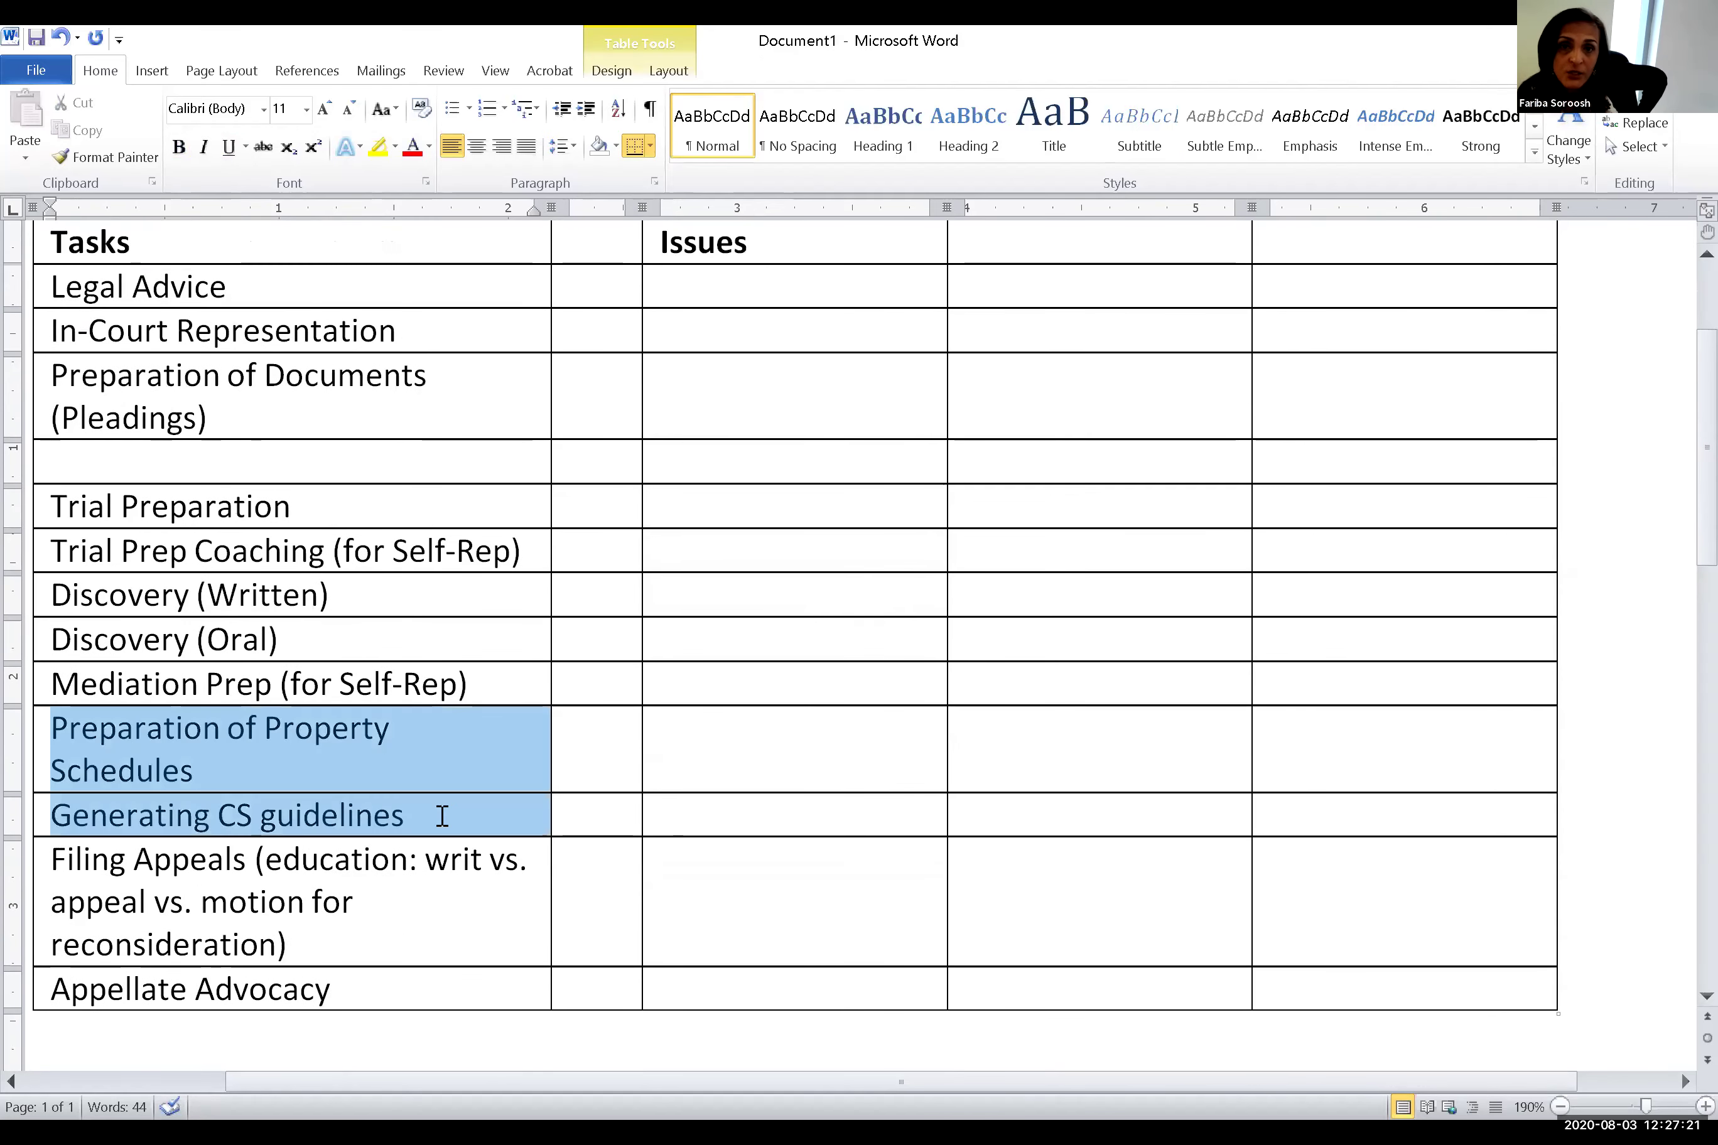
{"action": "left_click", "coordinate": [378, 146]}
{"action": "left_click", "coordinate": [452, 644]}
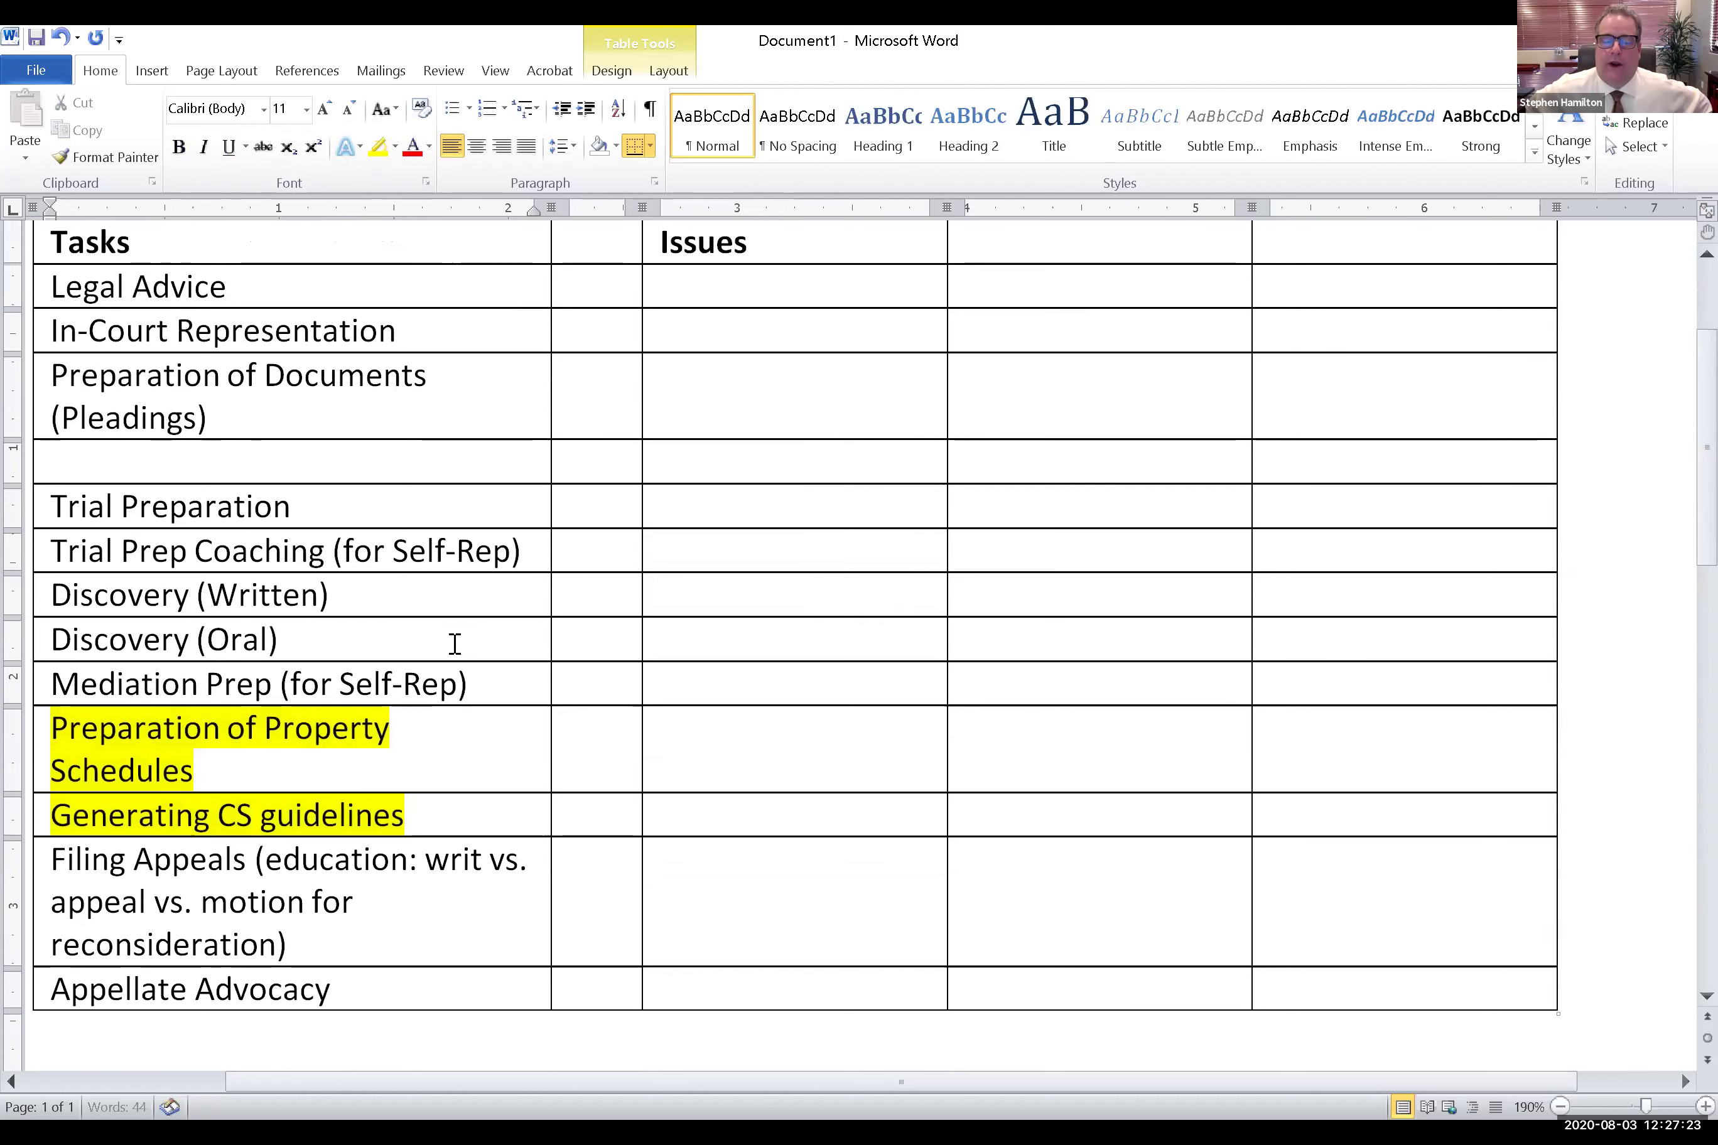
Add "; court reporters" after "motion for reconsideration" inside the parentheses of the "Filing Appeals" task
{"action": "scroll", "coordinate": [453, 644], "scroll_direction": "up", "scroll_amount": 3}
{"action": "scroll", "coordinate": [452, 643], "scroll_direction": "down", "scroll_amount": 1}
{"action": "scroll", "coordinate": [455, 644], "scroll_direction": "down", "scroll_amount": 2}
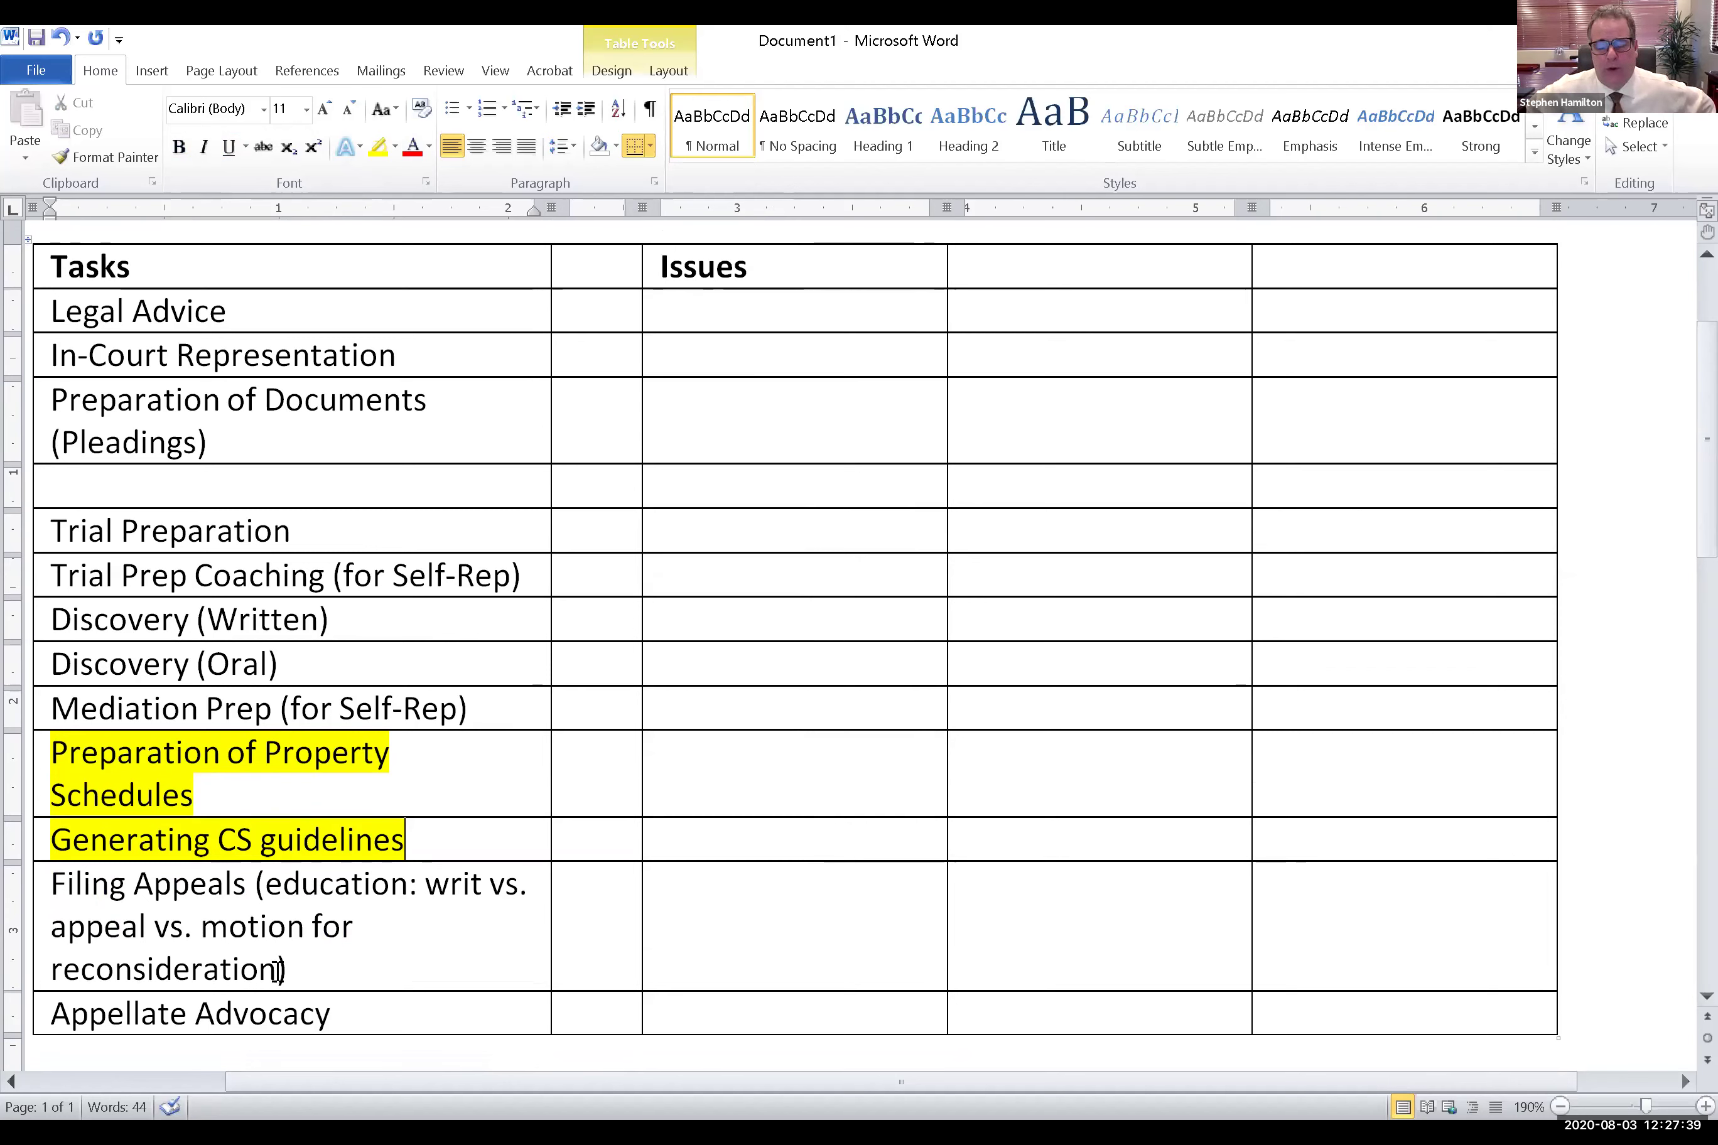
{"action": "left_click", "coordinate": [277, 965]}
{"action": "type", "text": "; court reporters"}
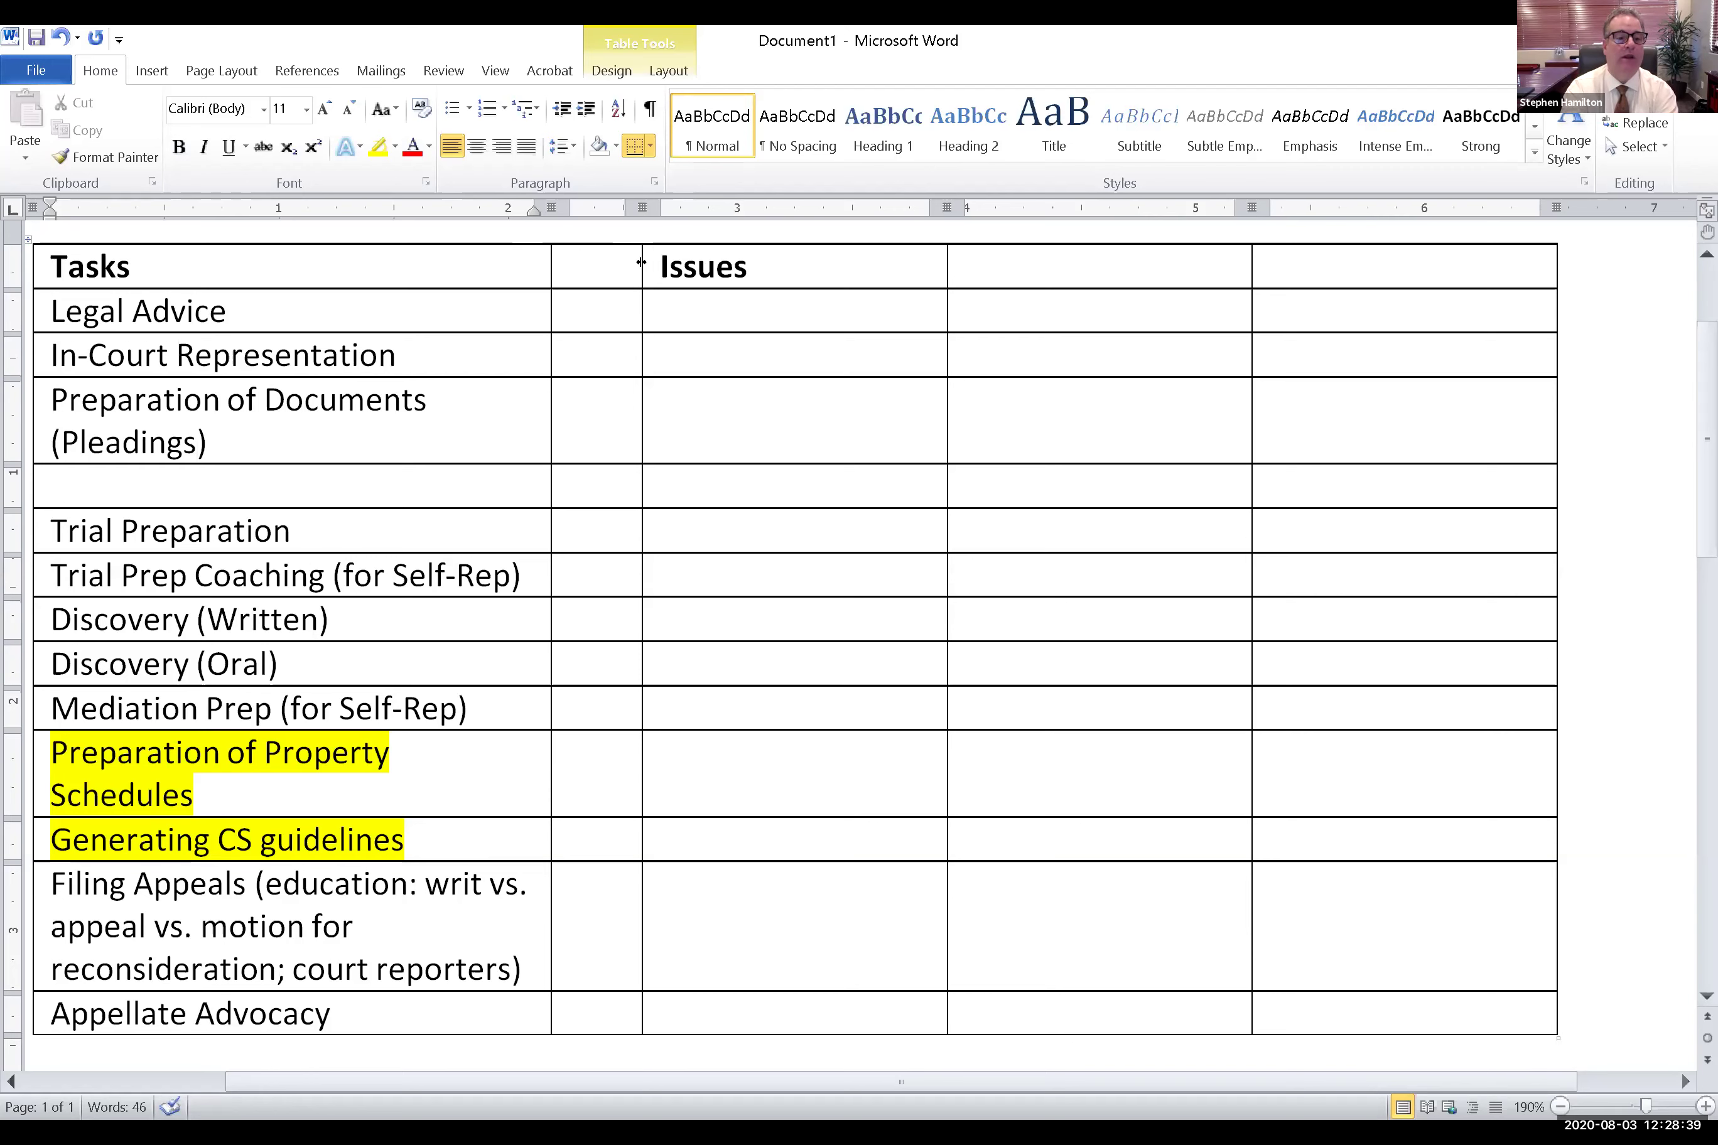
Widen the empty second column and list "Pleadings" and "Written Discovery" on separate lines beside "Preparation of Documents (Pleadings)"
{"action": "left_click_drag", "start_coordinate": [640, 260], "coordinate": [866, 295]}
{"action": "left_click", "coordinate": [694, 391]}
{"action": "type", "text": "Pleadings"}
{"action": "key", "text": "Return"}
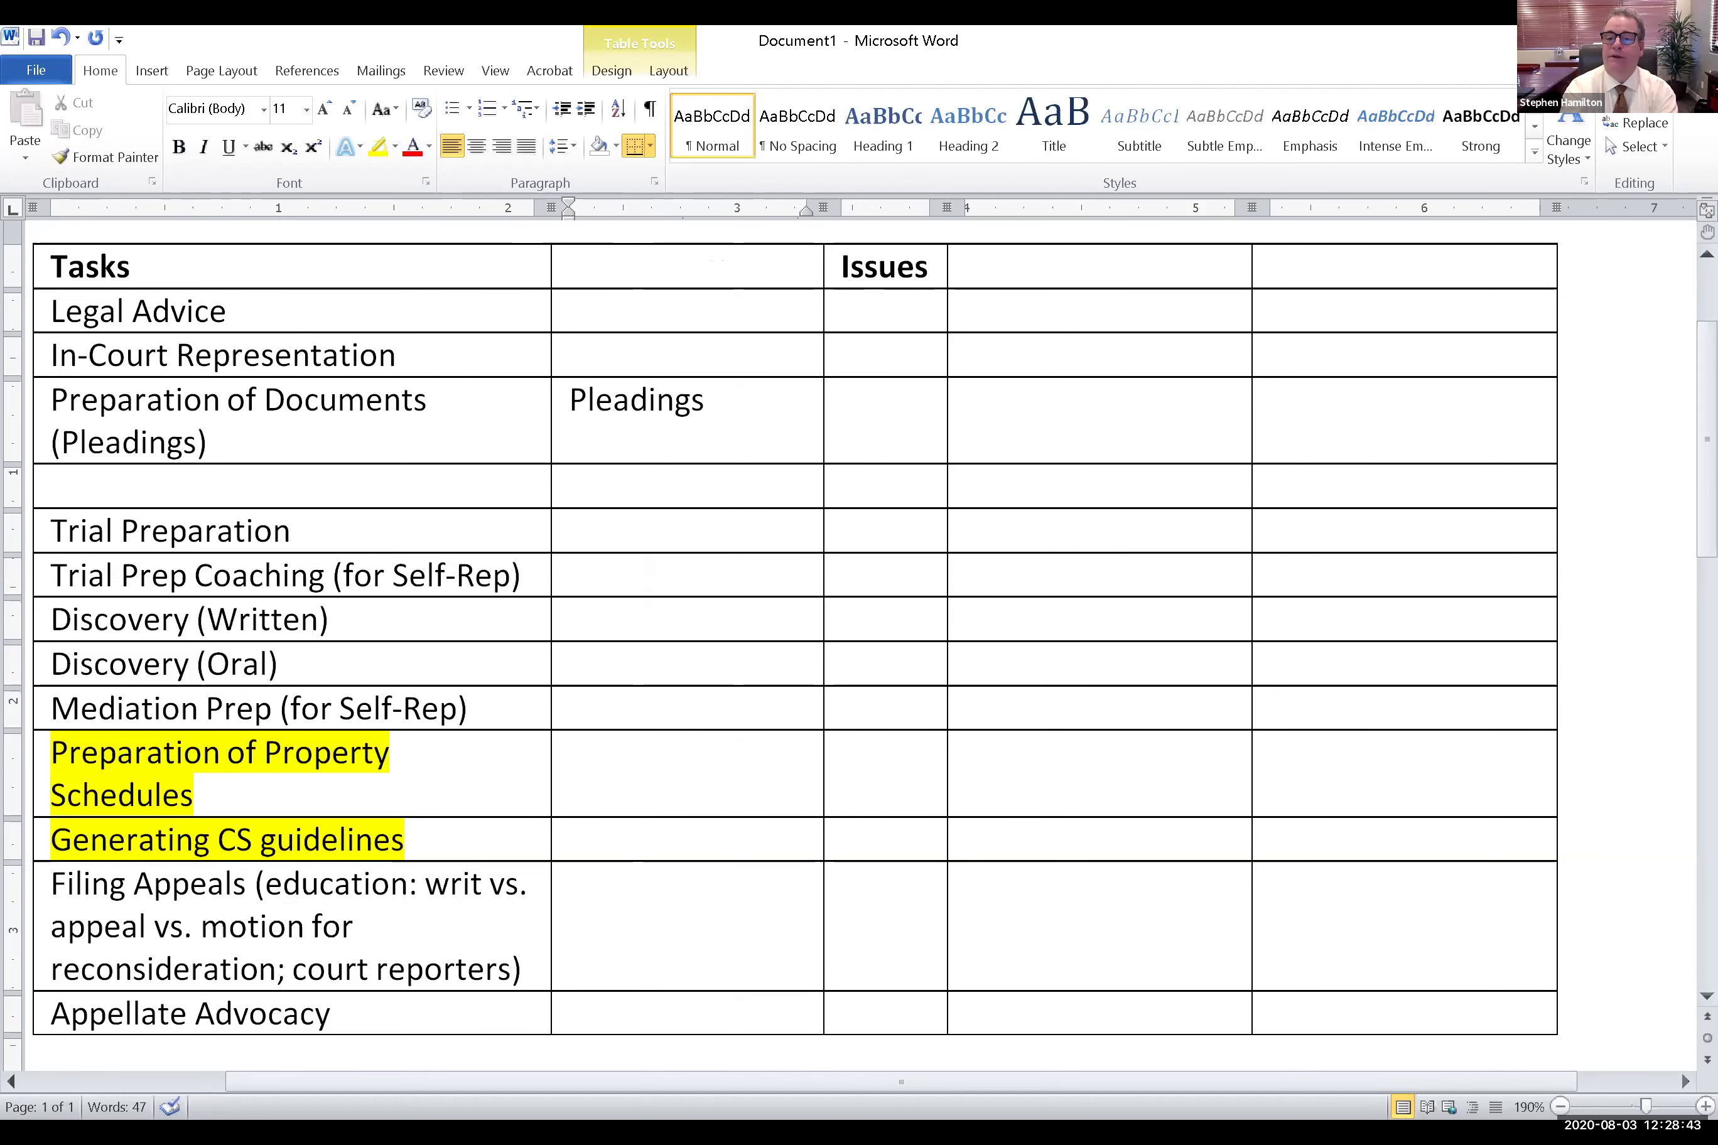
{"action": "type", "text": "Written Dis"}
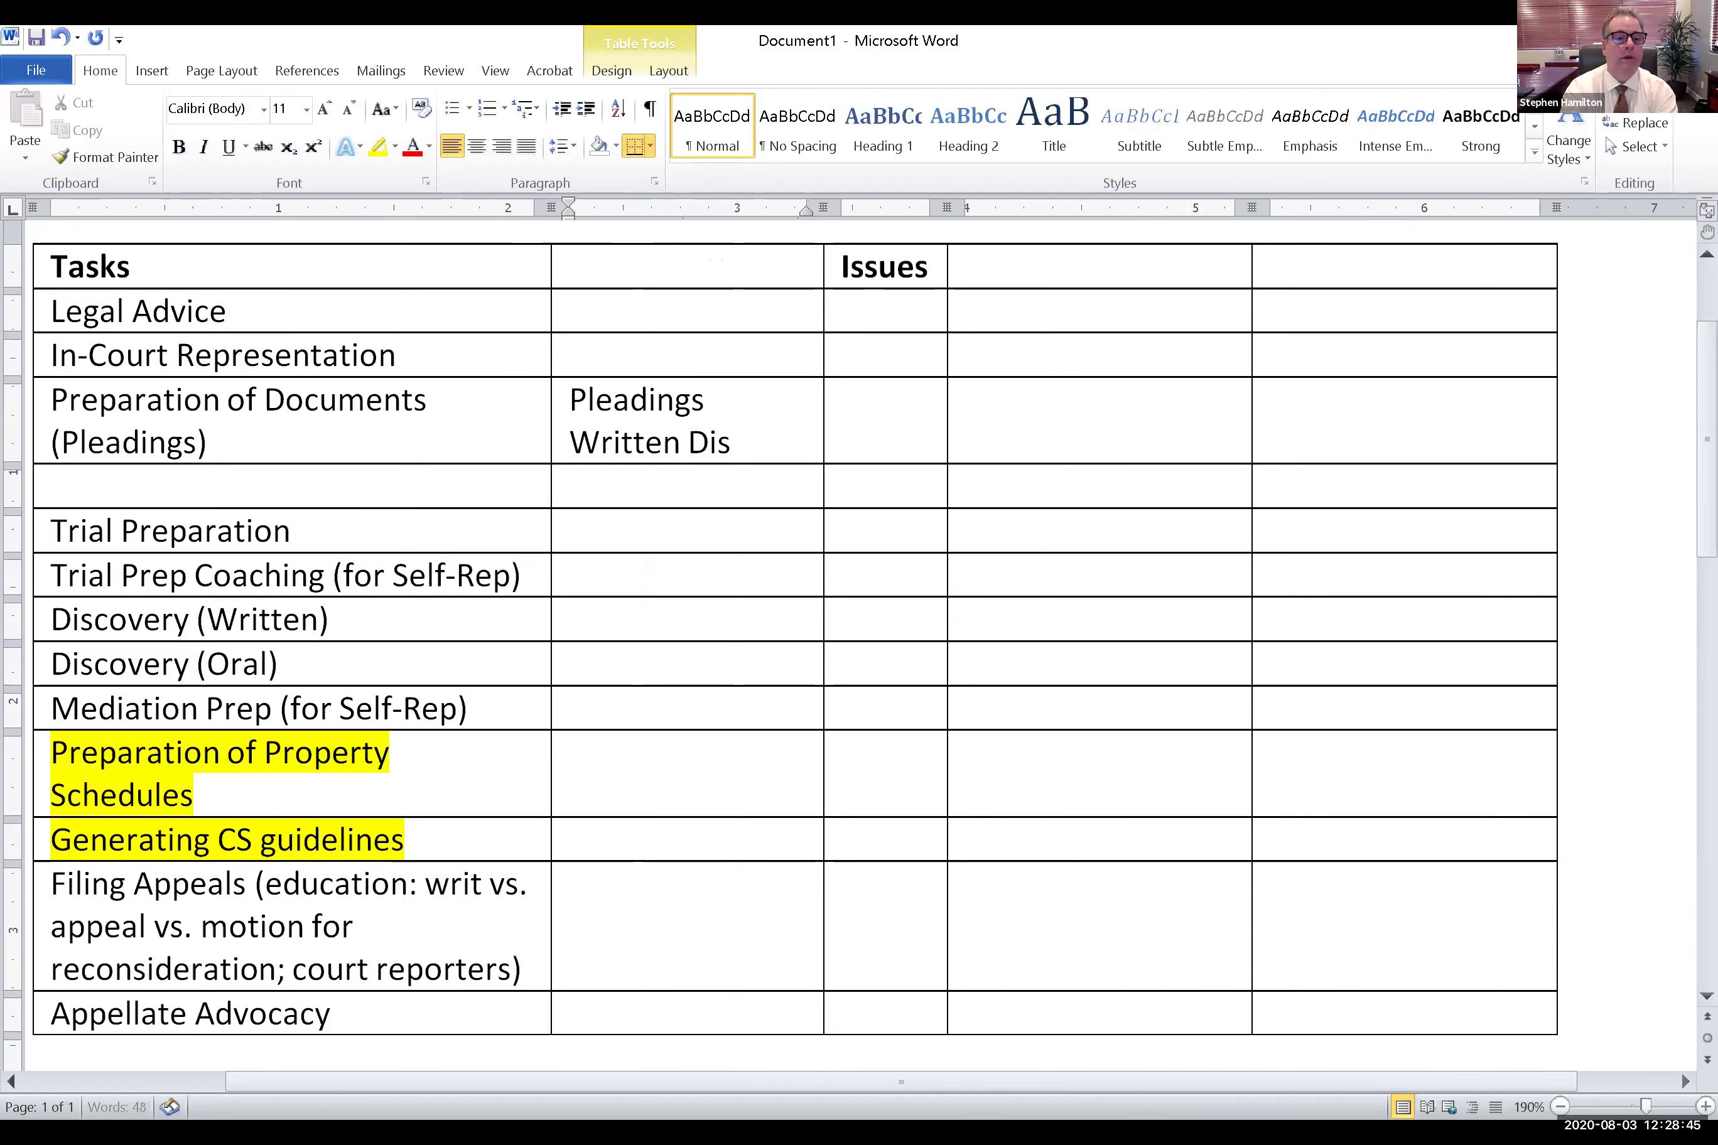
{"action": "type", "text": "covery"}
{"action": "key", "text": "Return"}
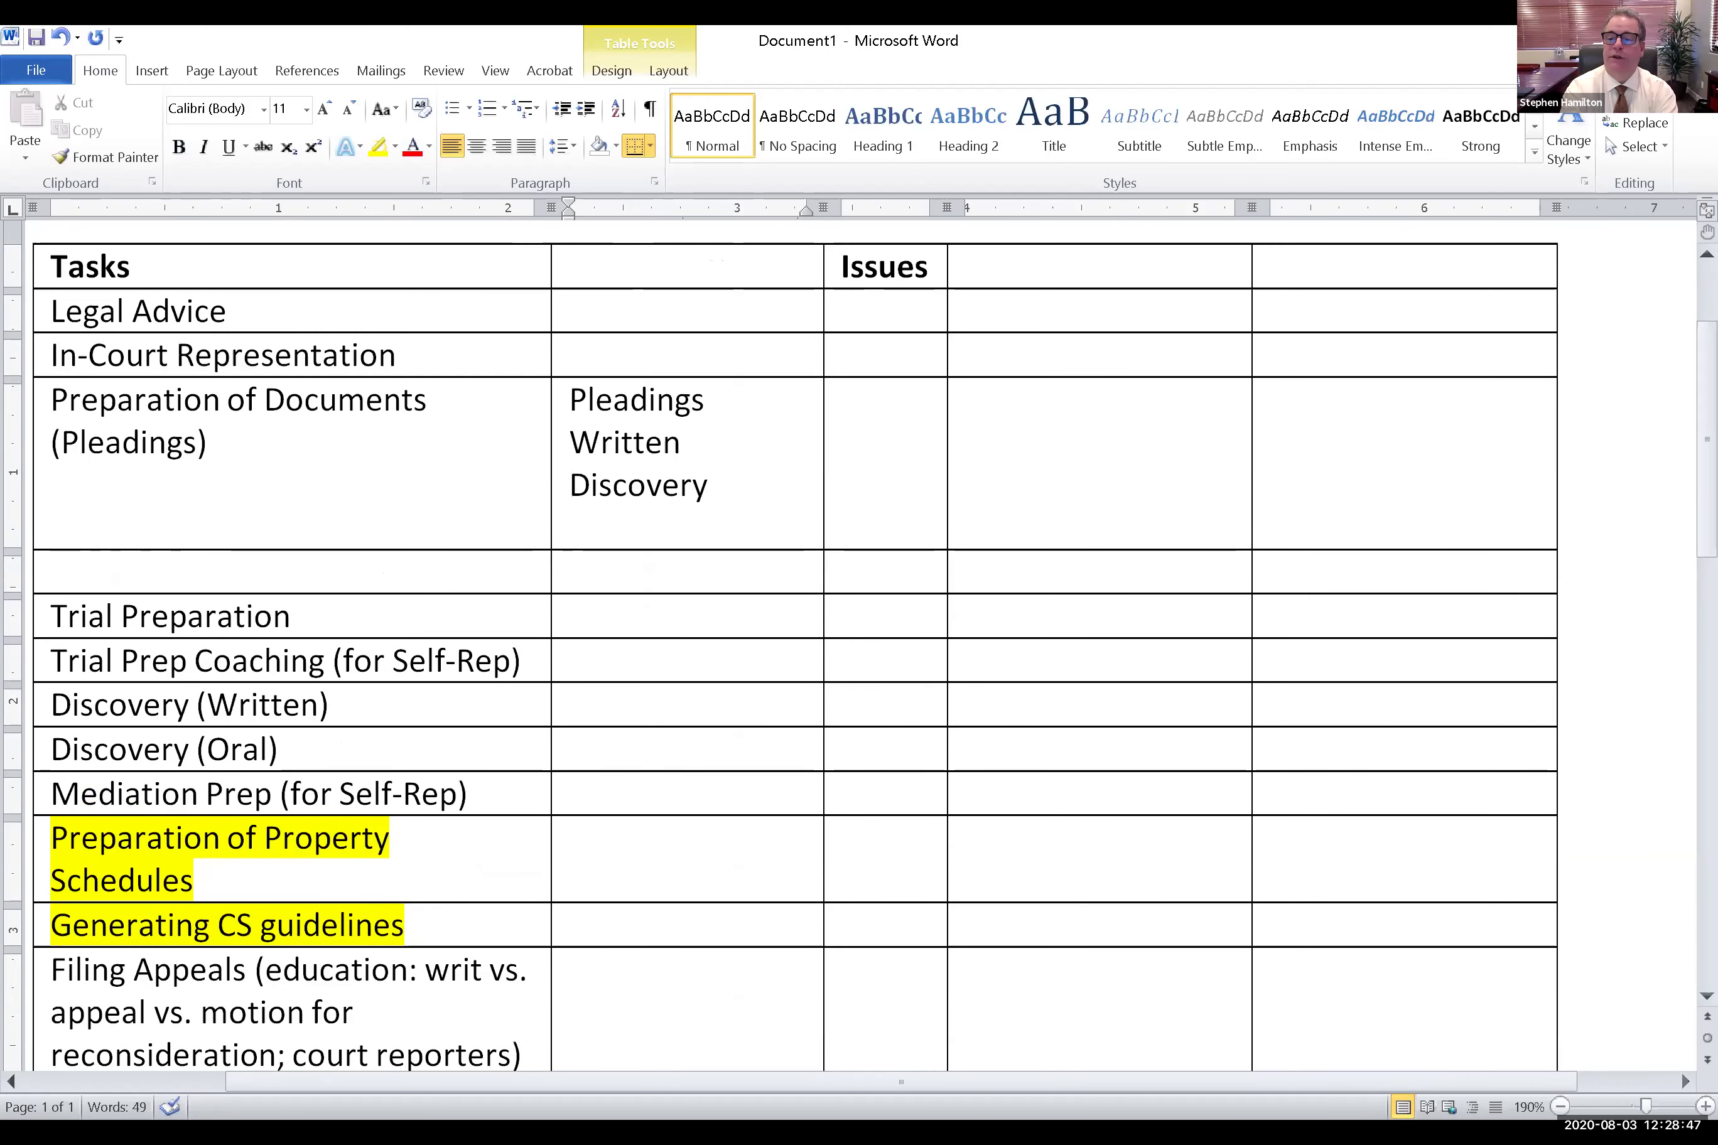
Continue the document list below "Written Discovery" with the lines "Declarations" and "Motions"
{"action": "type", "text": "Declea"}
{"action": "key", "text": "BackSpace"}
{"action": "key", "text": "BackSpace"}
{"action": "type", "text": "arations"}
{"action": "key", "text": "Return"}
{"action": "type", "text": "Motions"}
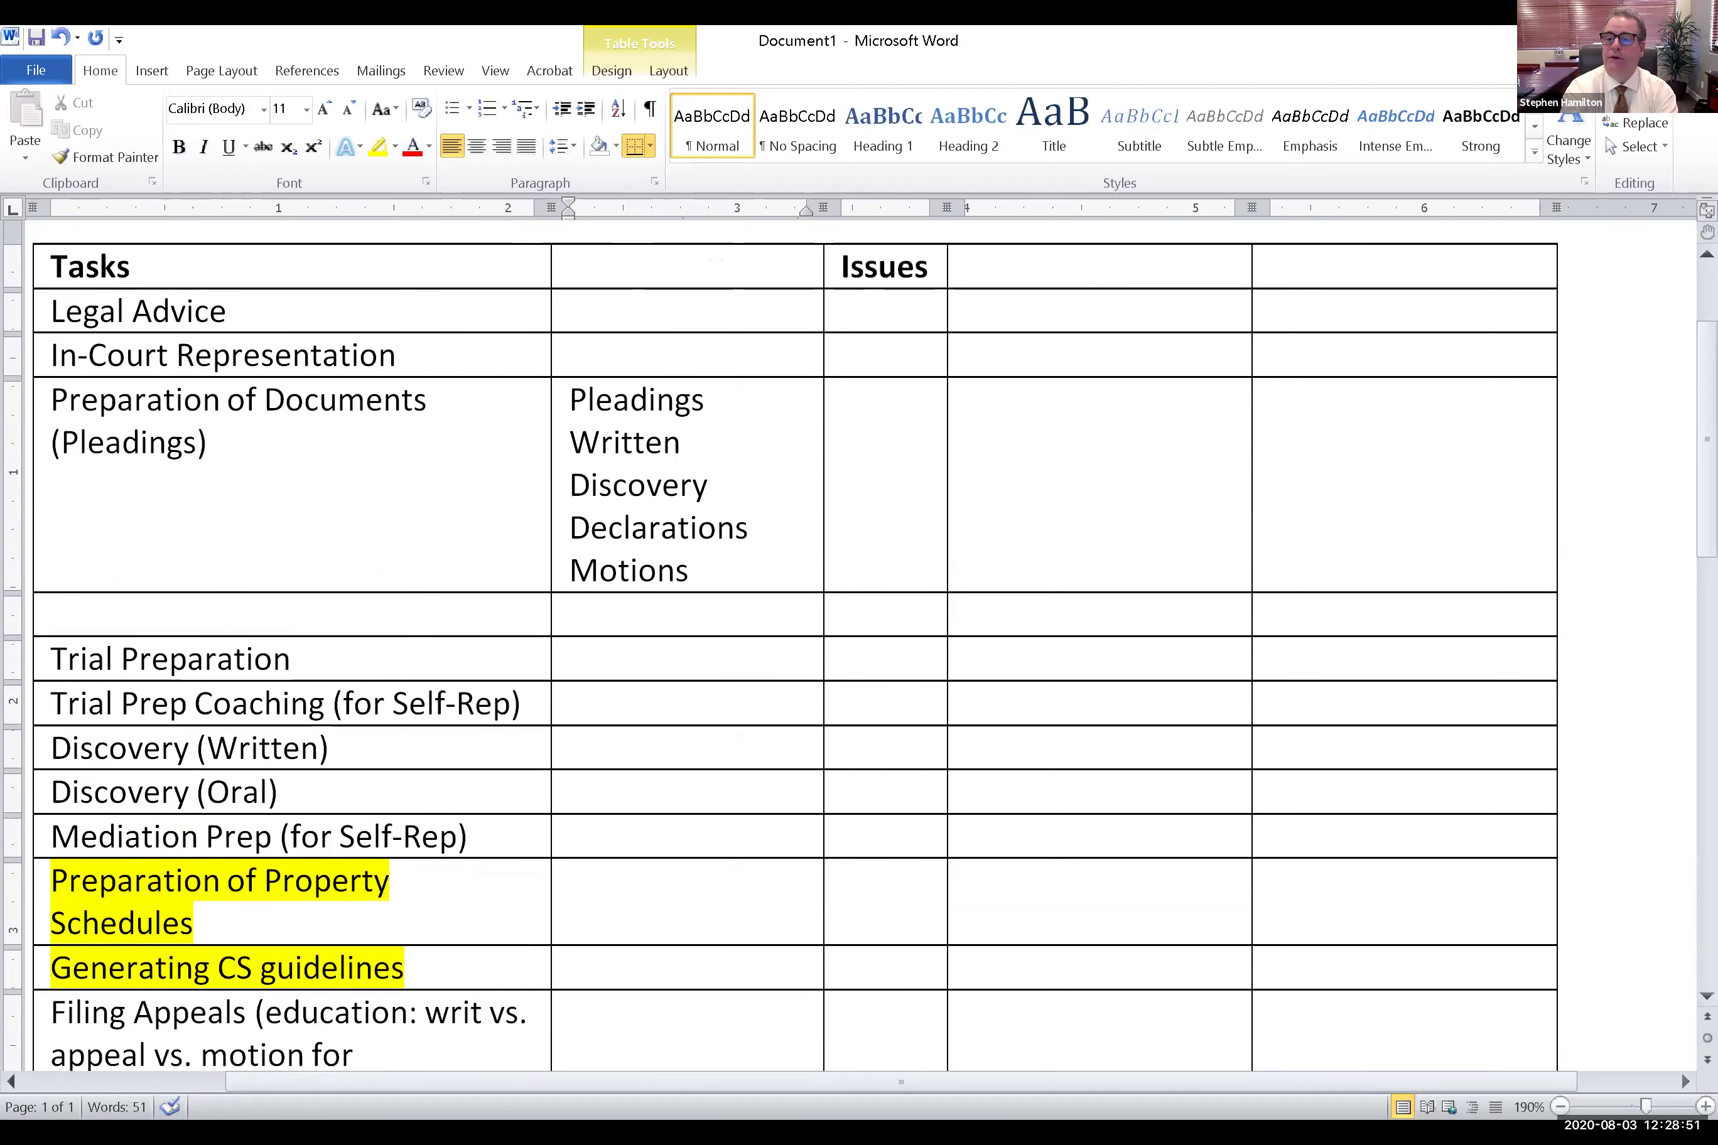
Add "RFO's" and "Briefs" as separate lines below "Motions" in the document list
{"action": "key", "text": "Return"}
{"action": "type", "text": "REq"}
{"action": "key", "text": "BackSpace"}
{"action": "key", "text": "BackSpace"}
{"action": "type", "text": "FO"}
{"action": "type", "text": "'s"}
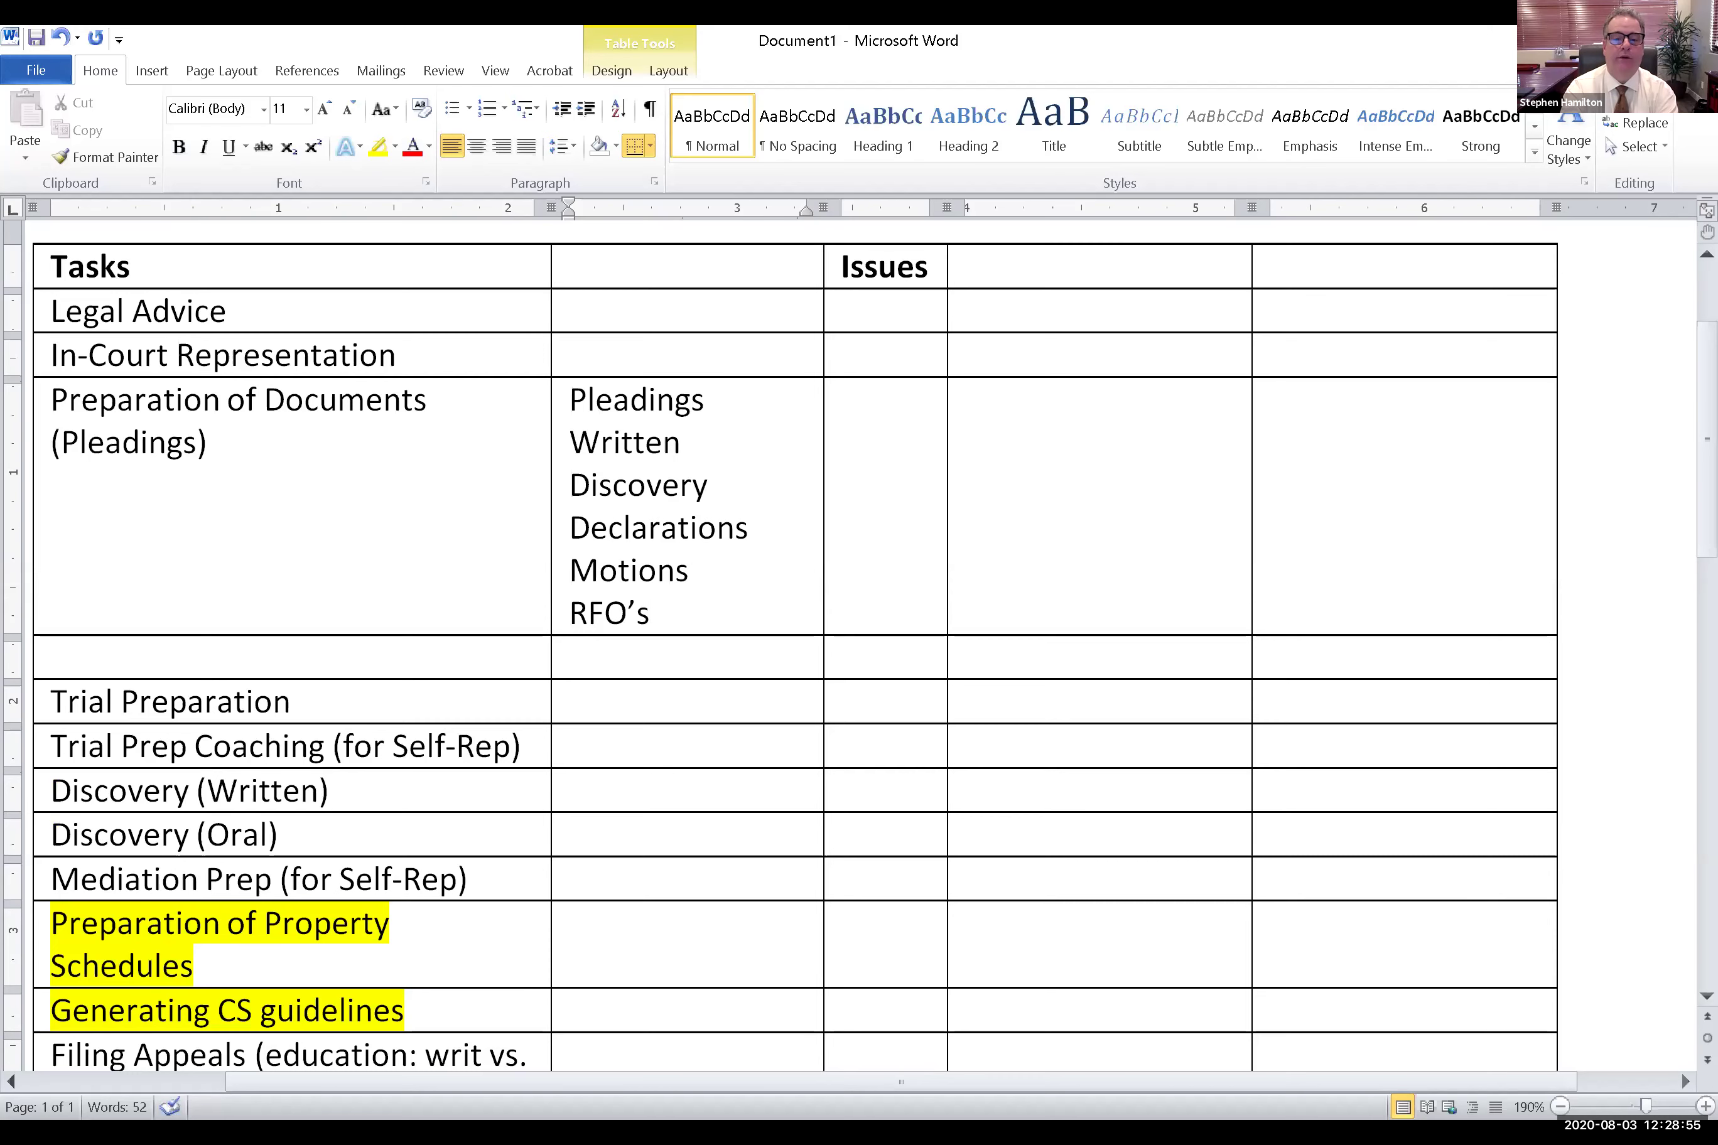
{"action": "key", "text": "Return"}
{"action": "type", "text": "Briefs"}
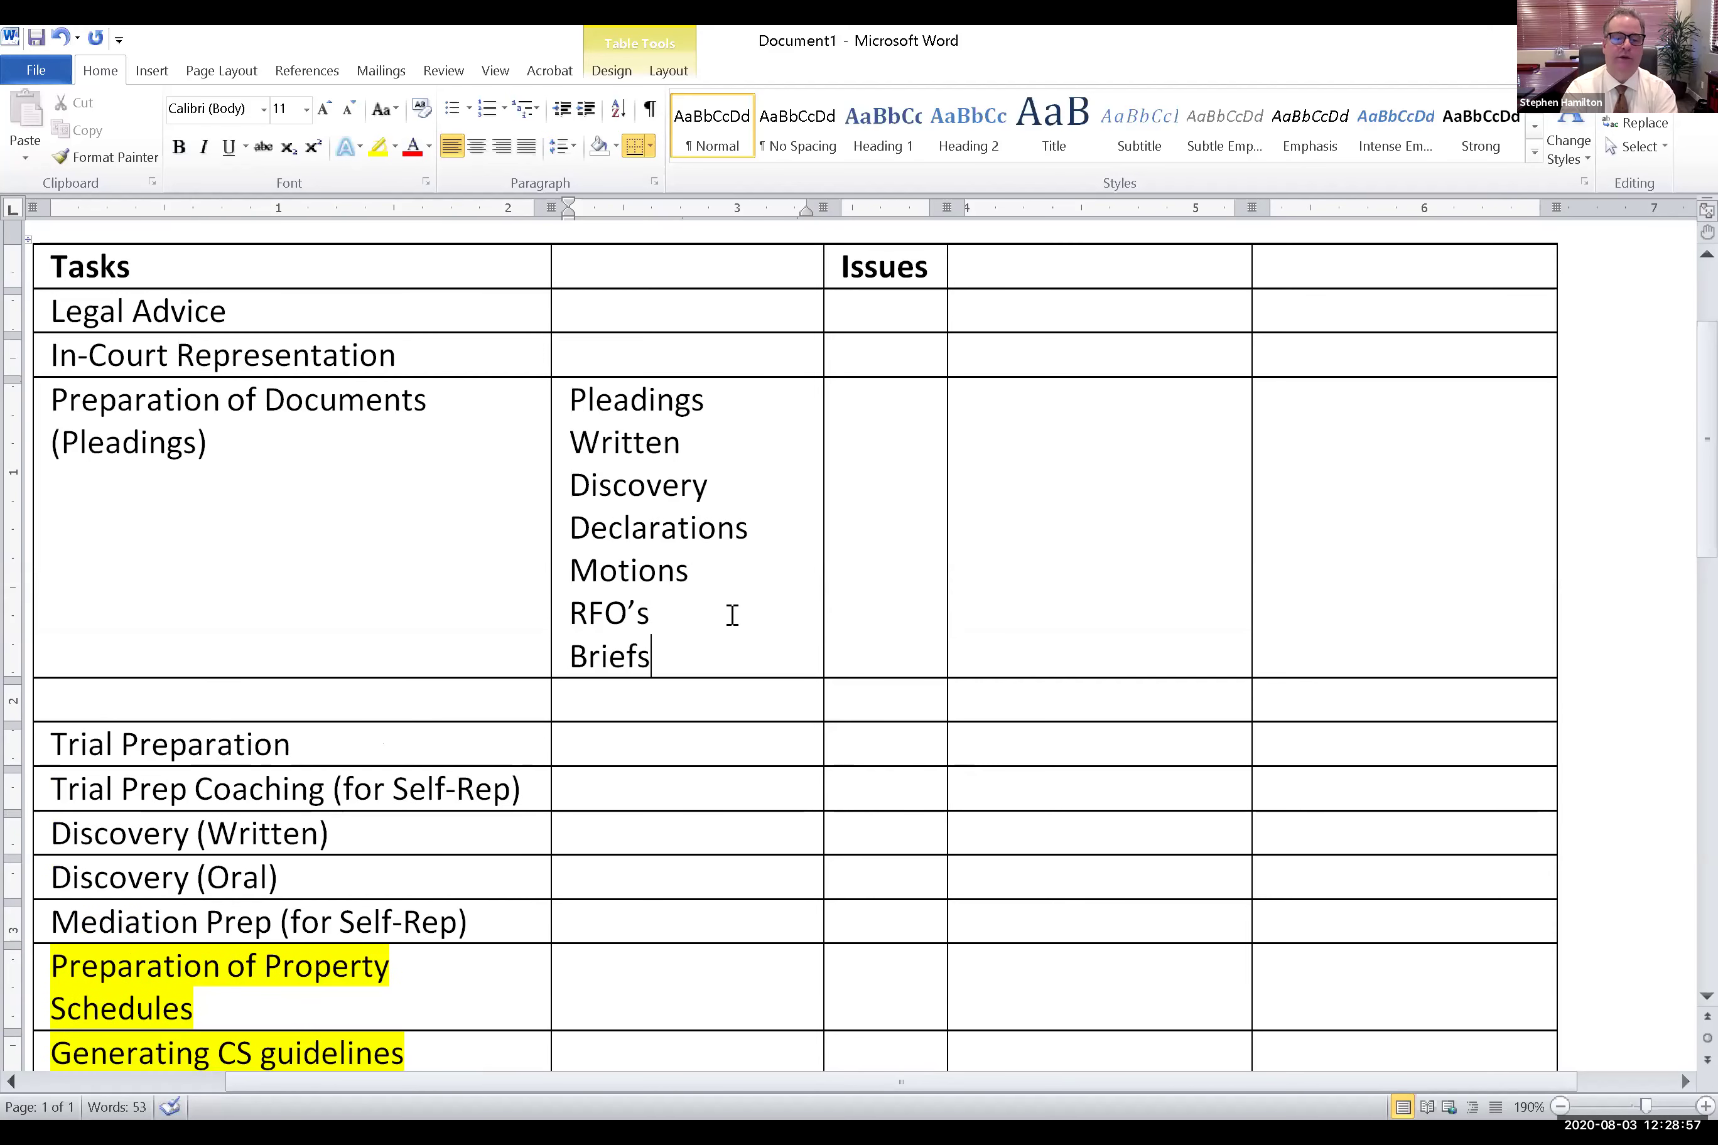
Delete the text "Discovery (Written)" from its Tasks cell, leaving the row in place
{"action": "scroll", "coordinate": [730, 614], "scroll_direction": "down", "scroll_amount": 1}
{"action": "scroll", "coordinate": [732, 614], "scroll_direction": "down", "scroll_amount": 1}
{"action": "left_click", "coordinate": [366, 727]}
{"action": "left_click", "coordinate": [126, 728], "text": "shift"}
{"action": "key", "text": "Delete"}
{"action": "scroll", "coordinate": [618, 615], "scroll_direction": "up", "scroll_amount": 1}
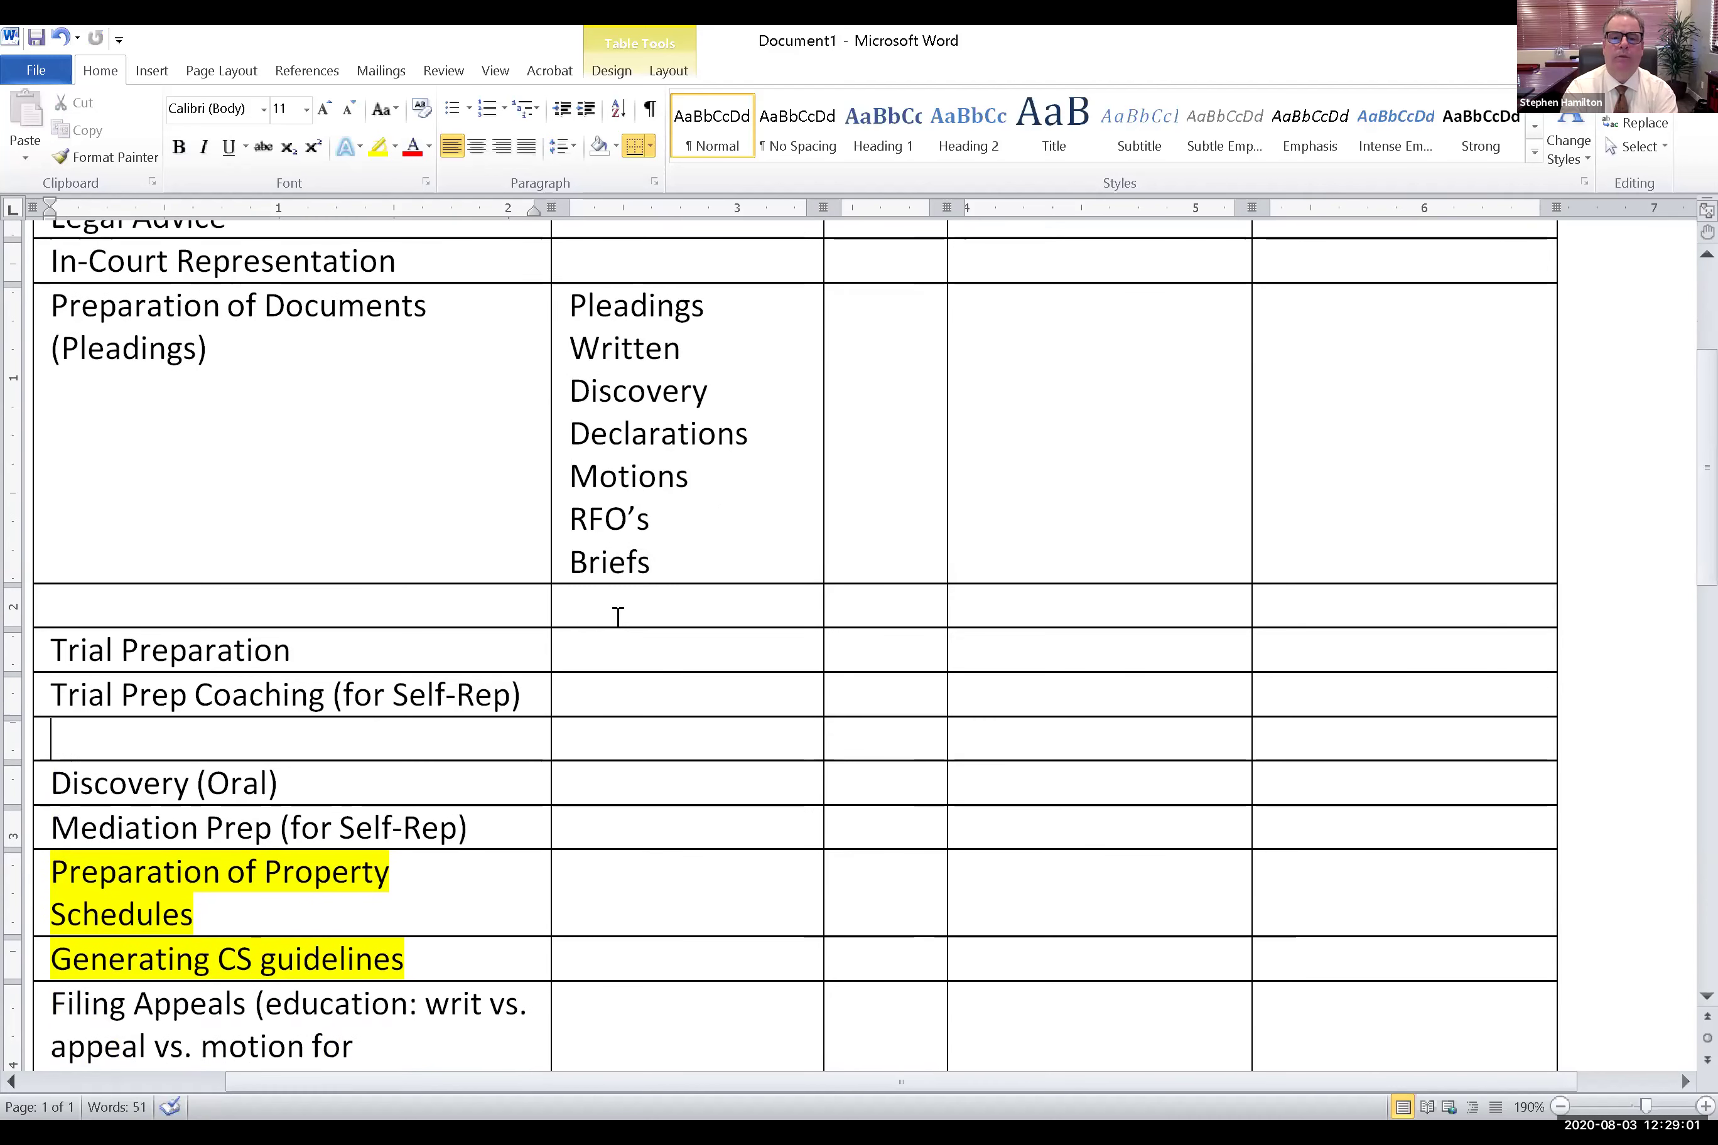
Widen the second column so "Written Discovery" fits on one line, and widen the Issues column
{"action": "scroll", "coordinate": [644, 599], "scroll_direction": "up", "scroll_amount": 1}
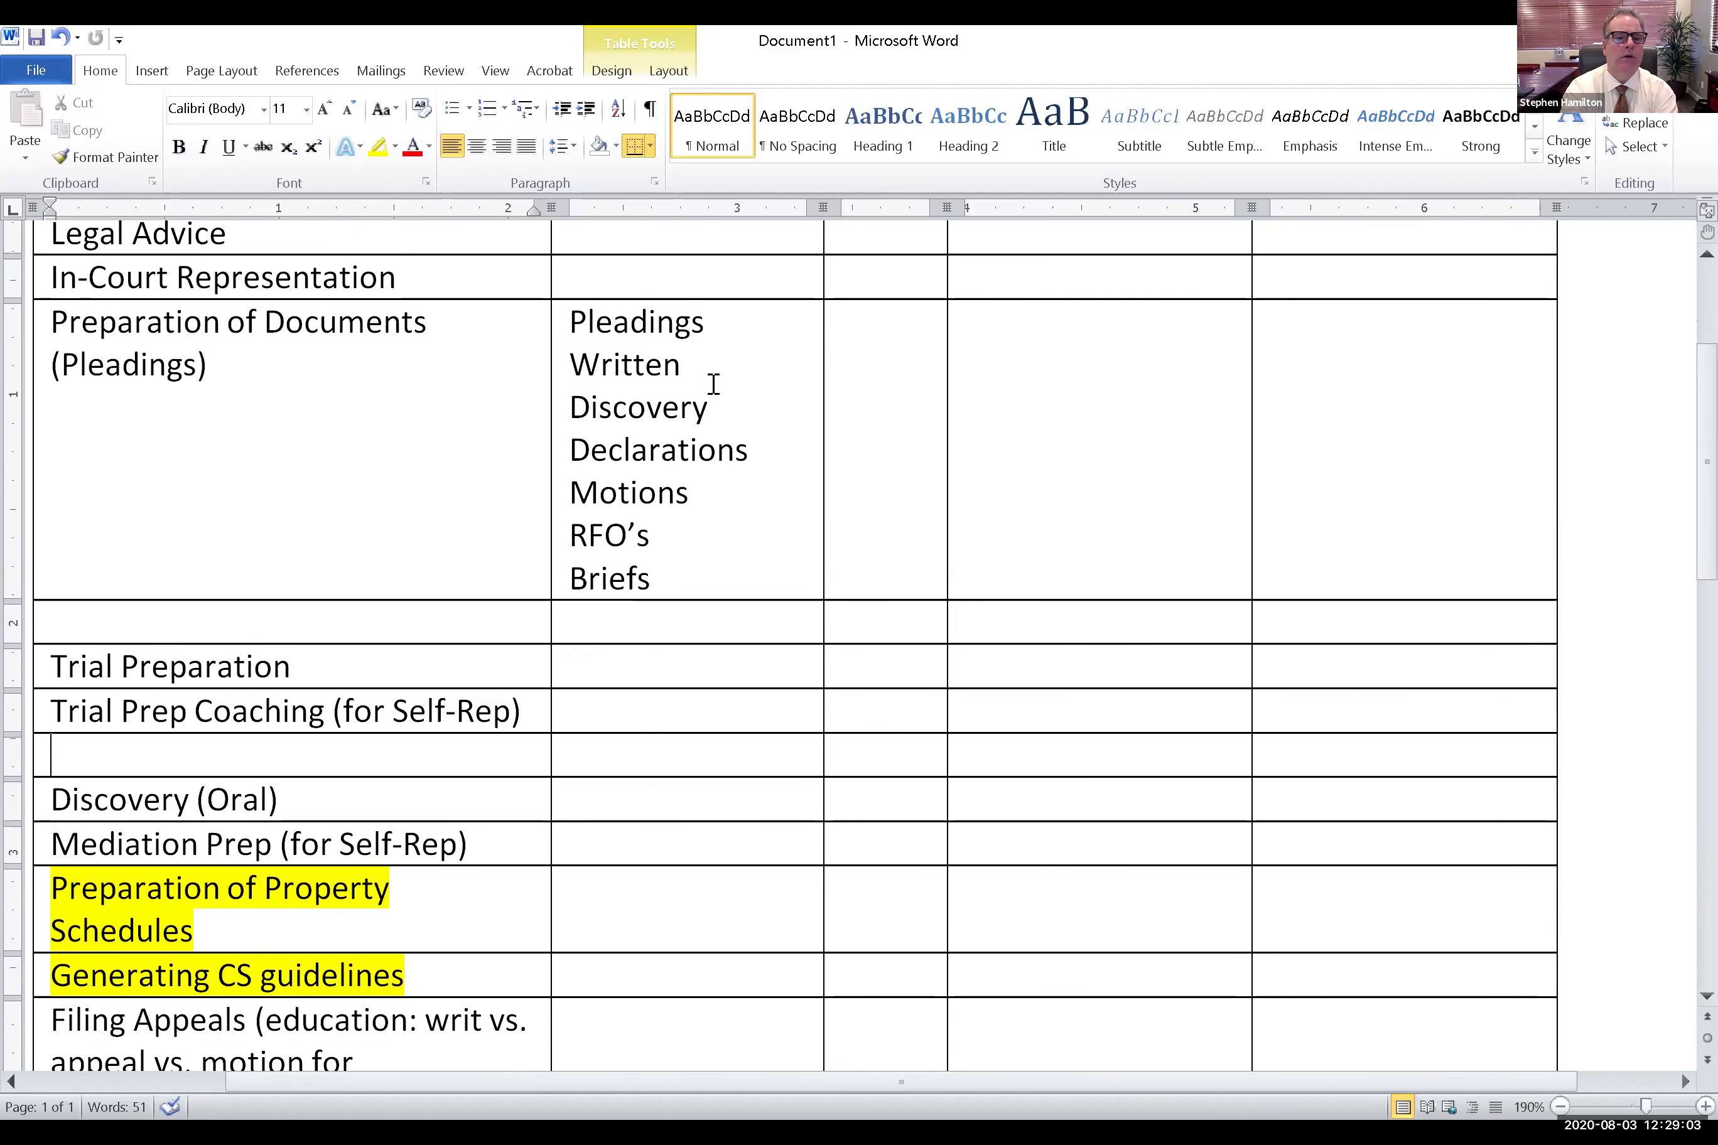
{"action": "scroll", "coordinate": [833, 353], "scroll_direction": "up", "scroll_amount": 2}
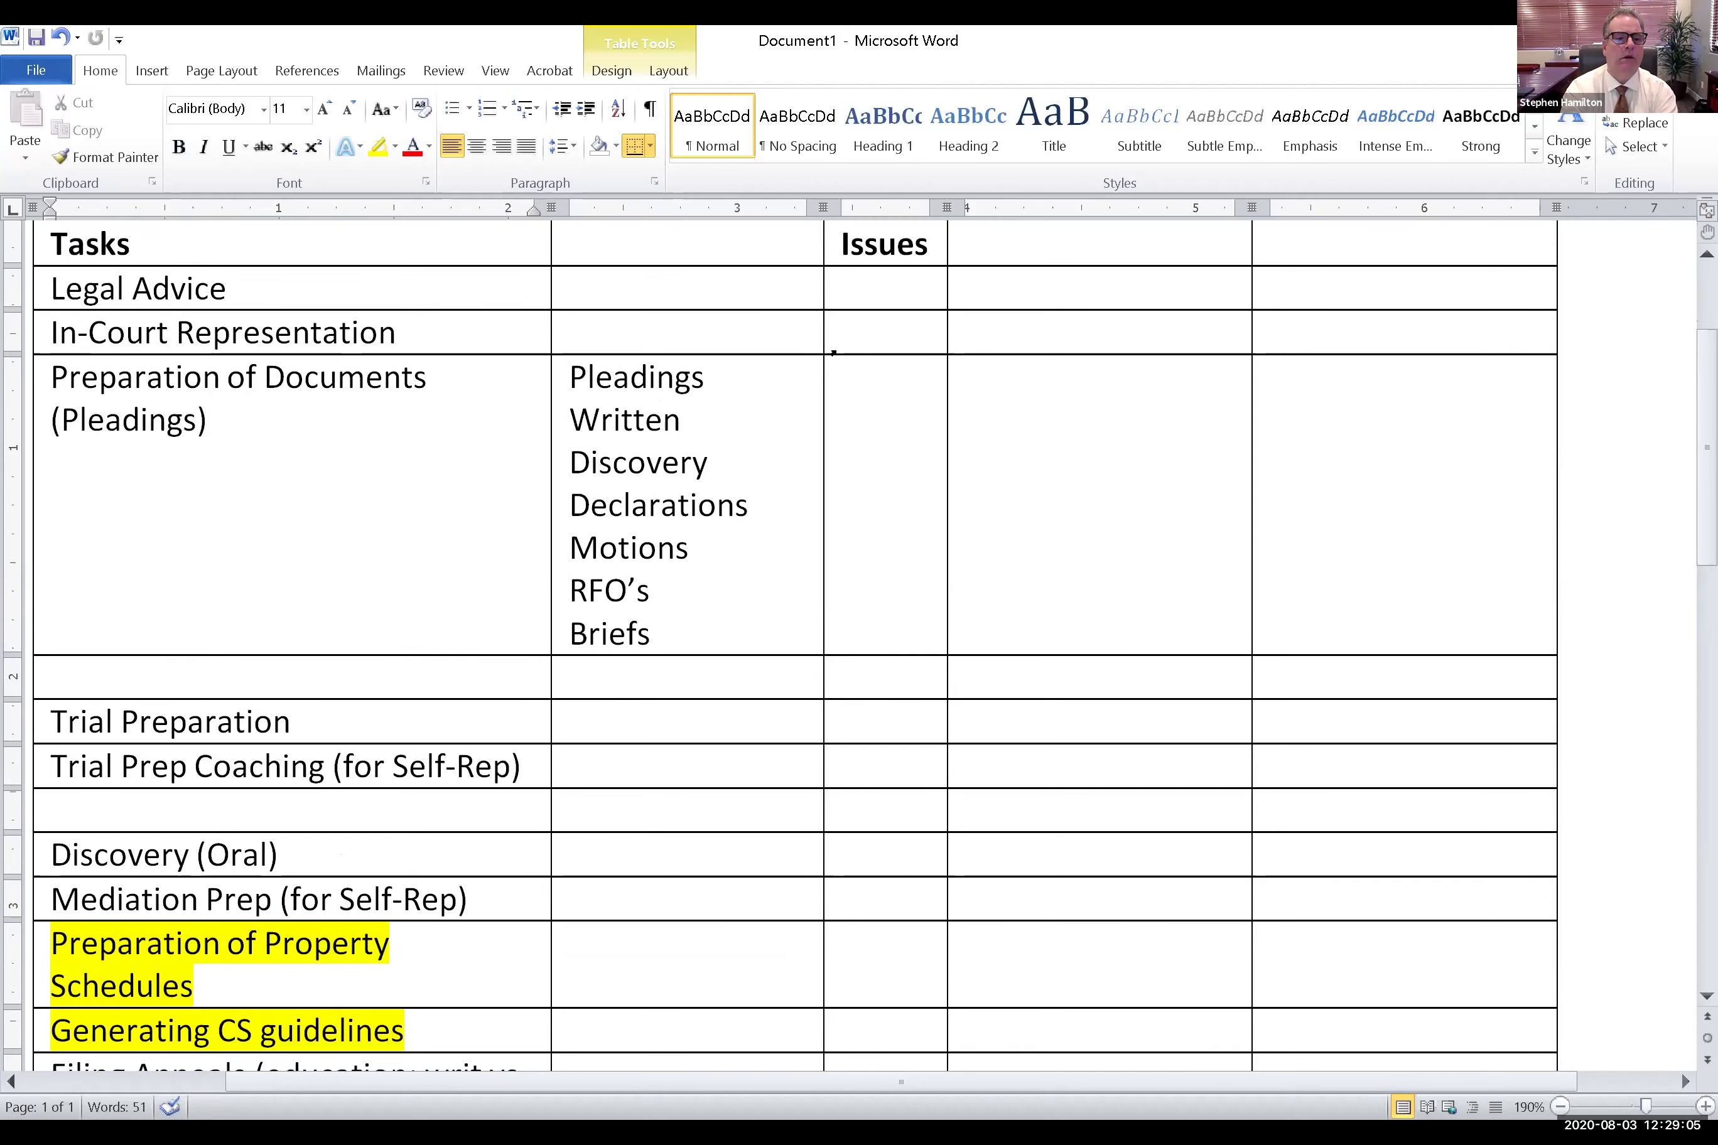
{"action": "left_click_drag", "start_coordinate": [822, 287], "coordinate": [1099, 290]}
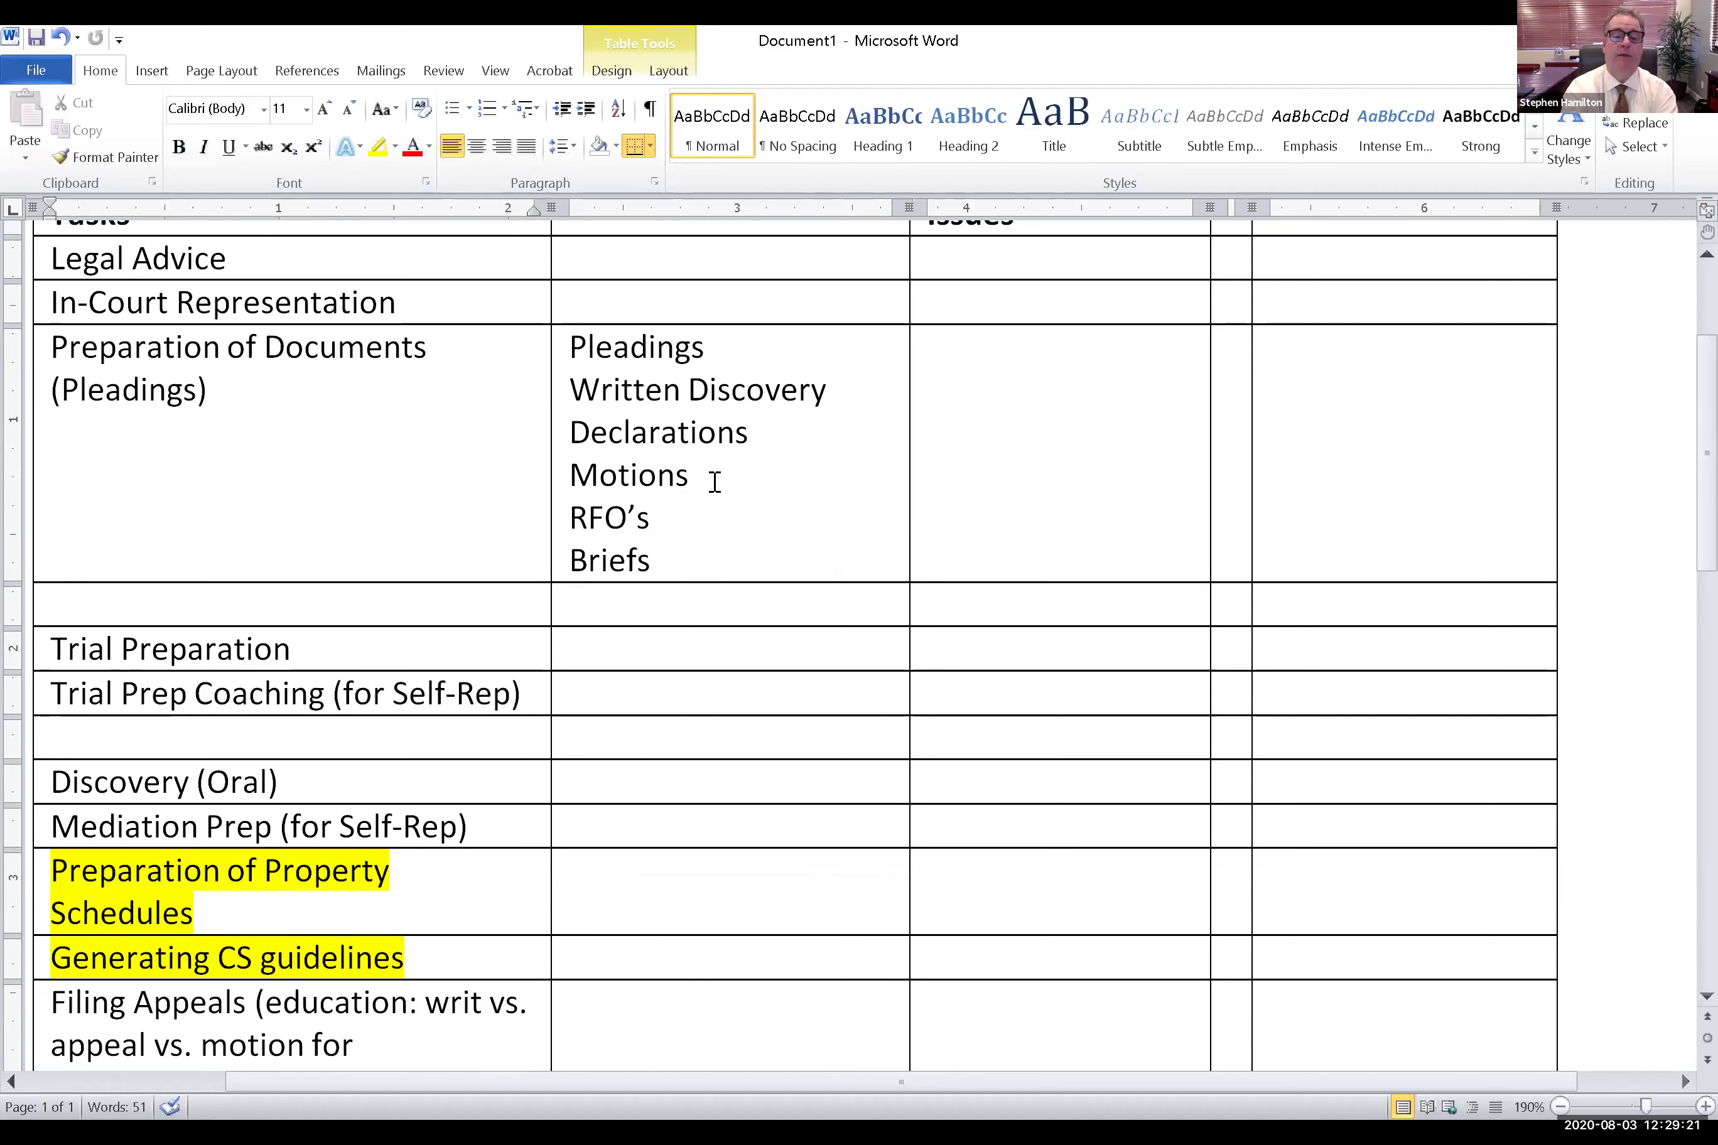
Add "Exhibits" on a new line below "Briefs" in the document list
{"action": "left_click", "coordinate": [670, 566]}
{"action": "key", "text": "Return"}
{"action": "type", "text": "Exhib"}
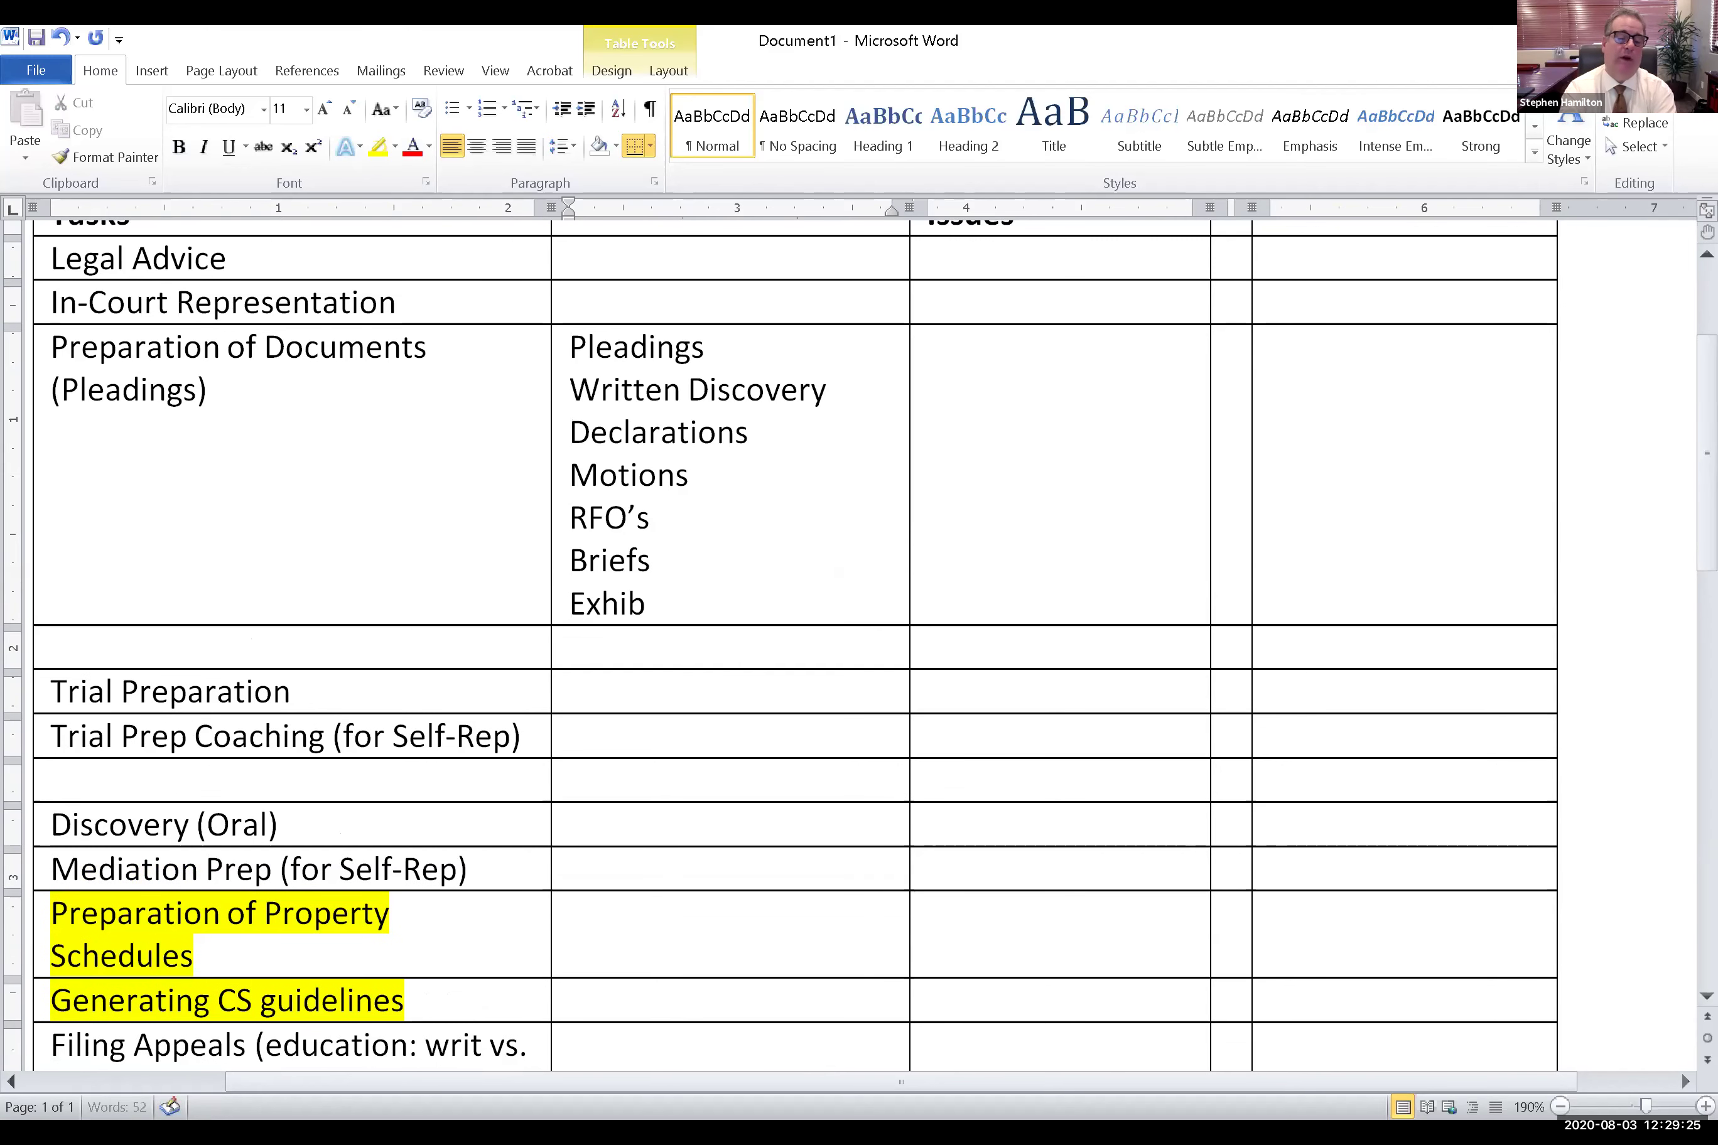
{"action": "type", "text": "its"}
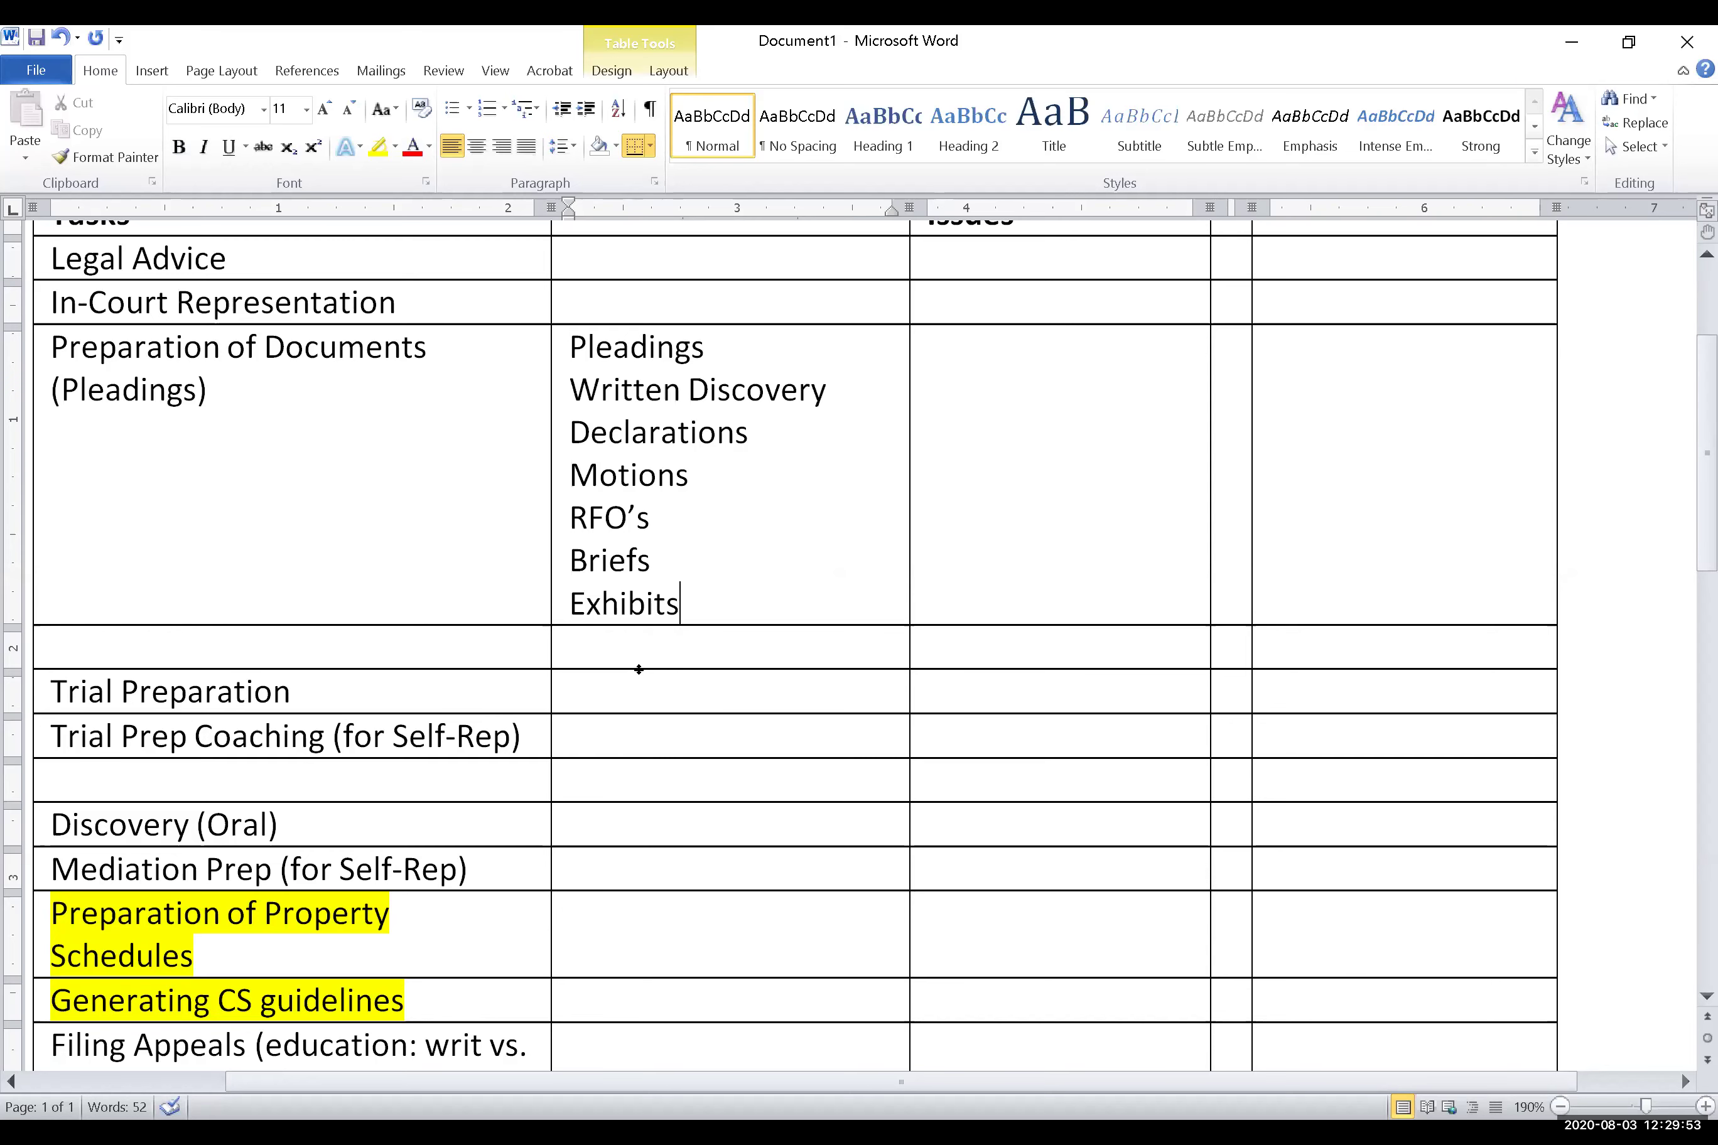
{"action": "scroll", "coordinate": [639, 670], "scroll_direction": "up", "scroll_amount": 2}
{"action": "scroll", "coordinate": [639, 670], "scroll_direction": "down", "scroll_amount": 6}
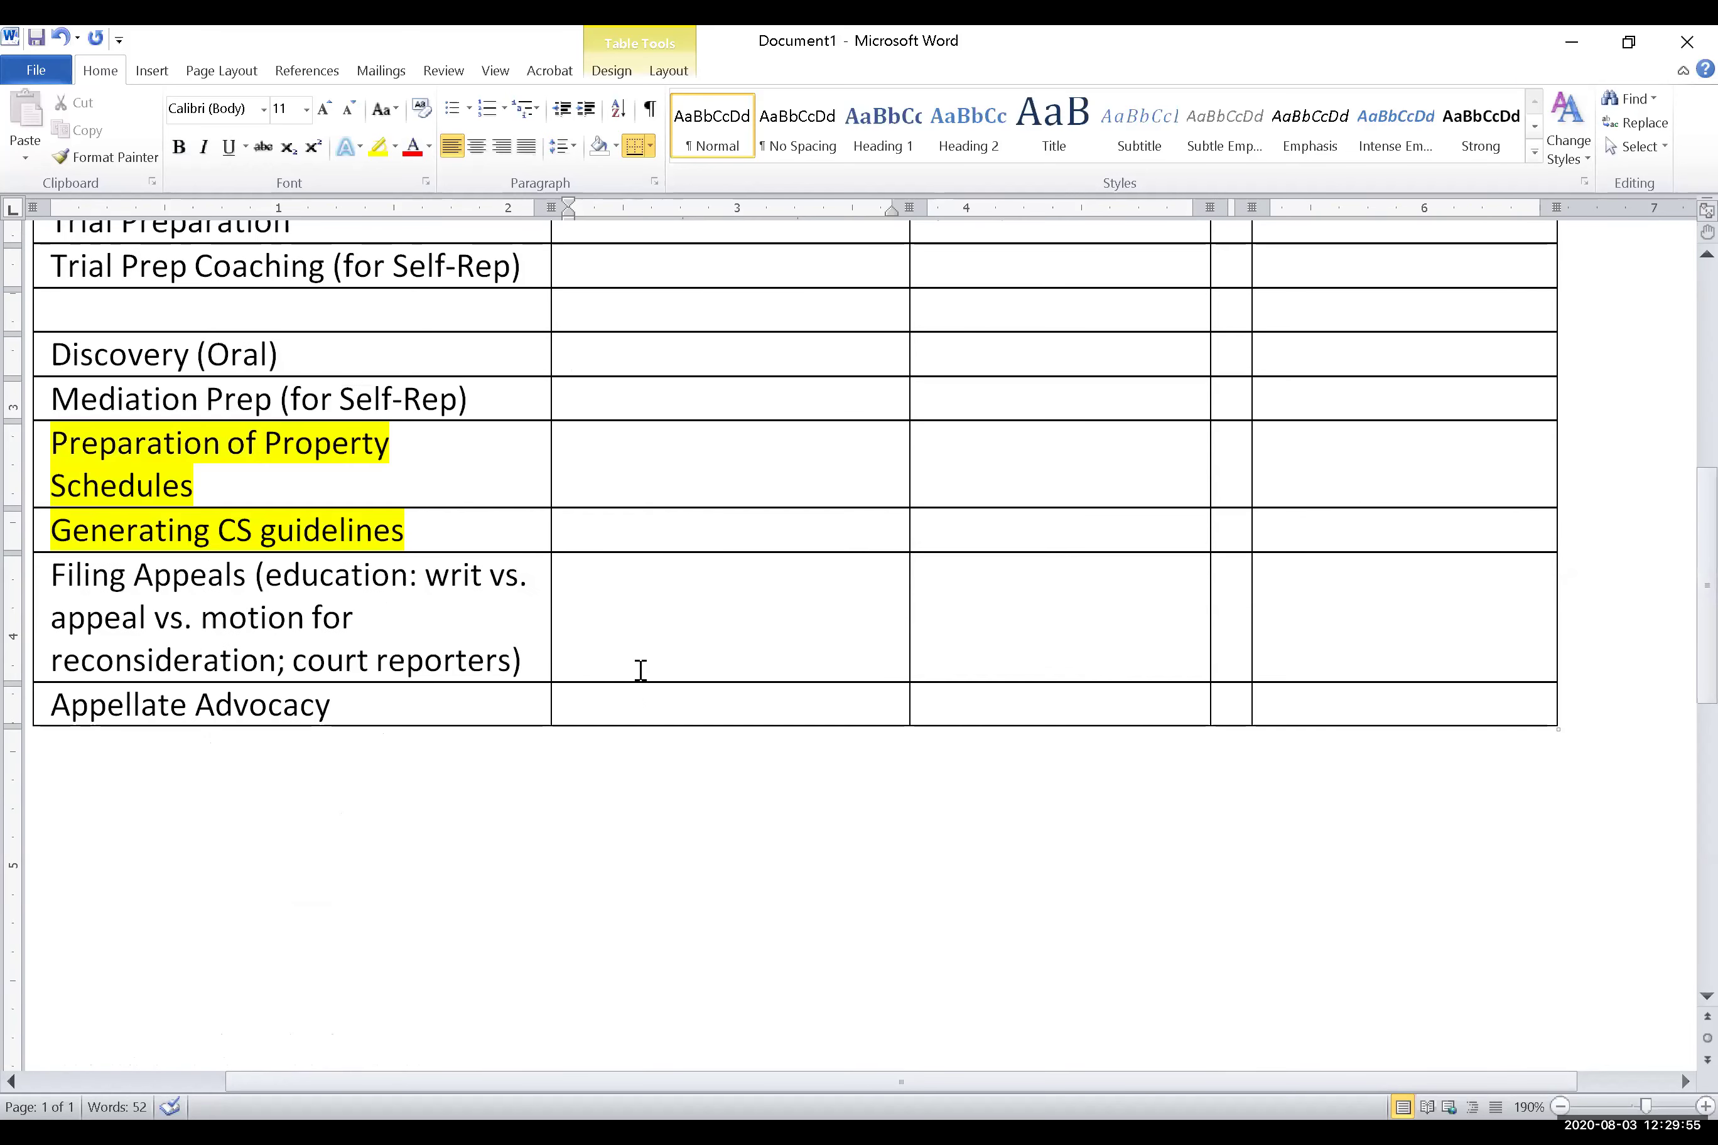
{"action": "scroll", "coordinate": [641, 669], "scroll_direction": "up", "scroll_amount": 3}
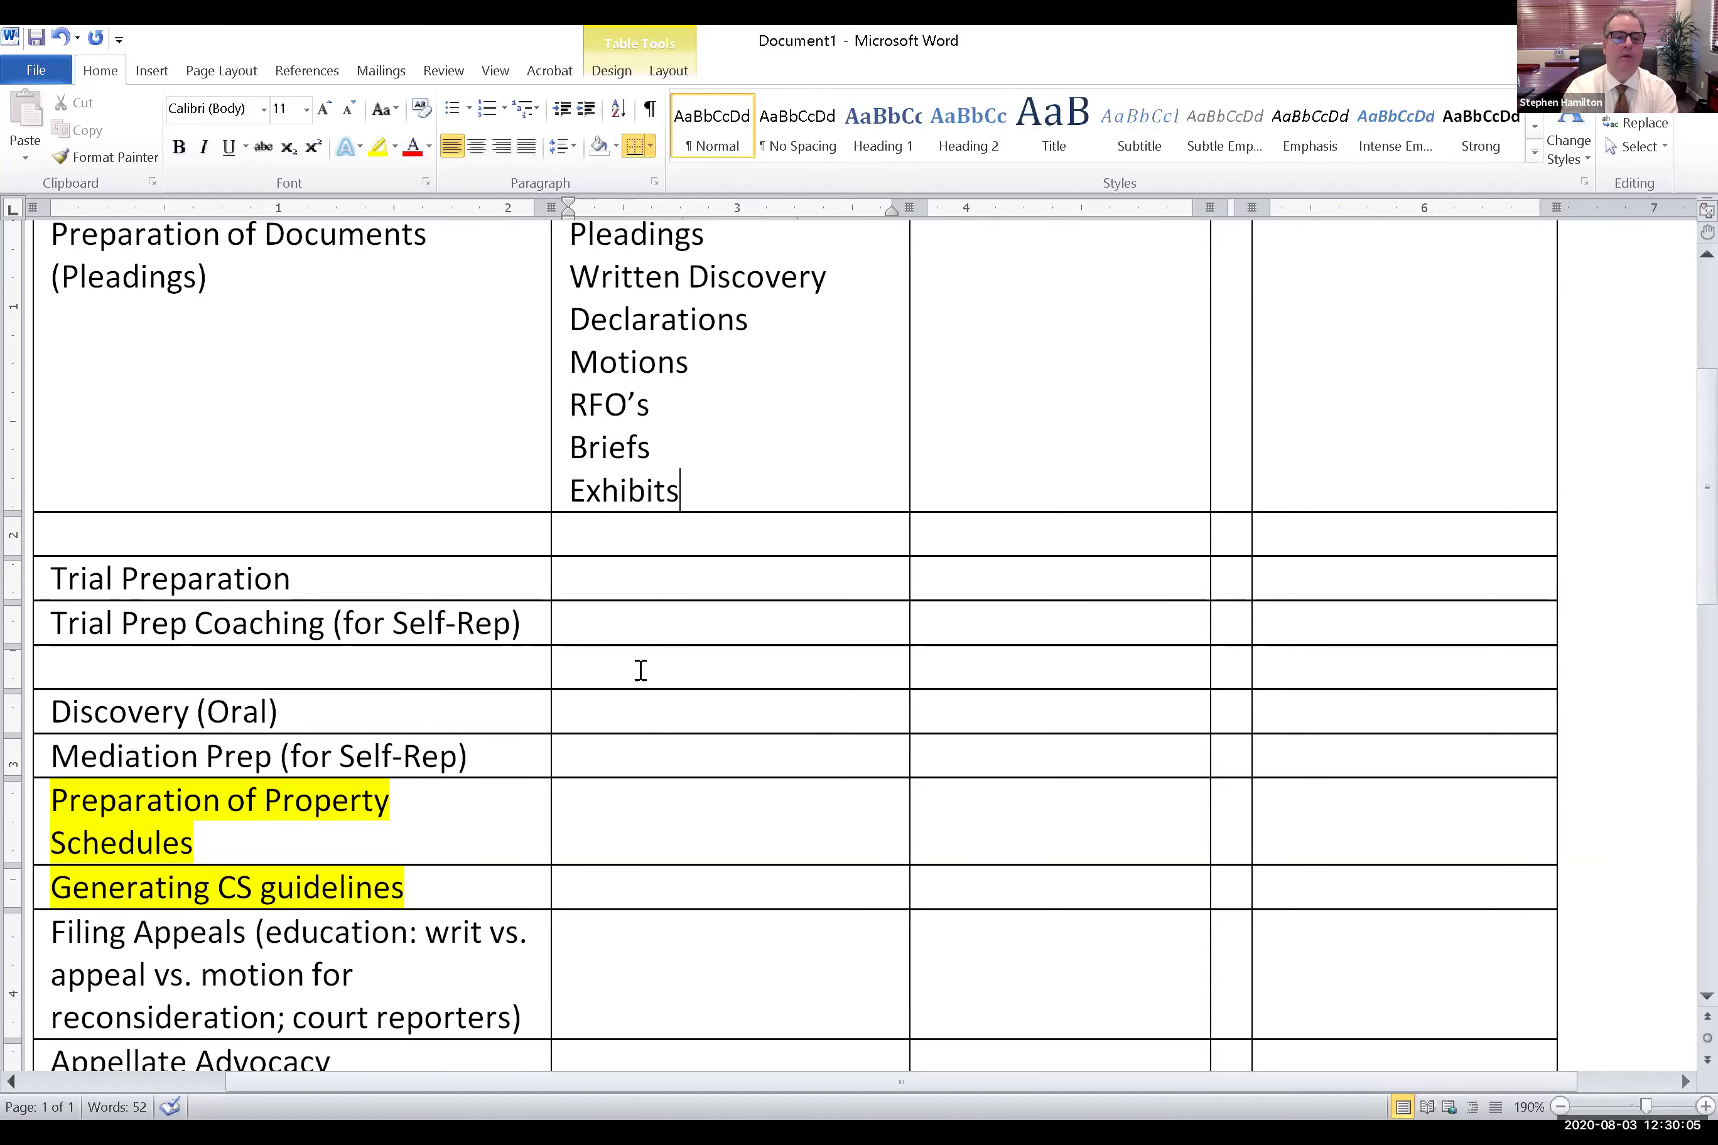
{"action": "scroll", "coordinate": [641, 670], "scroll_direction": "up", "scroll_amount": 4}
{"action": "scroll", "coordinate": [641, 670], "scroll_direction": "down", "scroll_amount": 8}
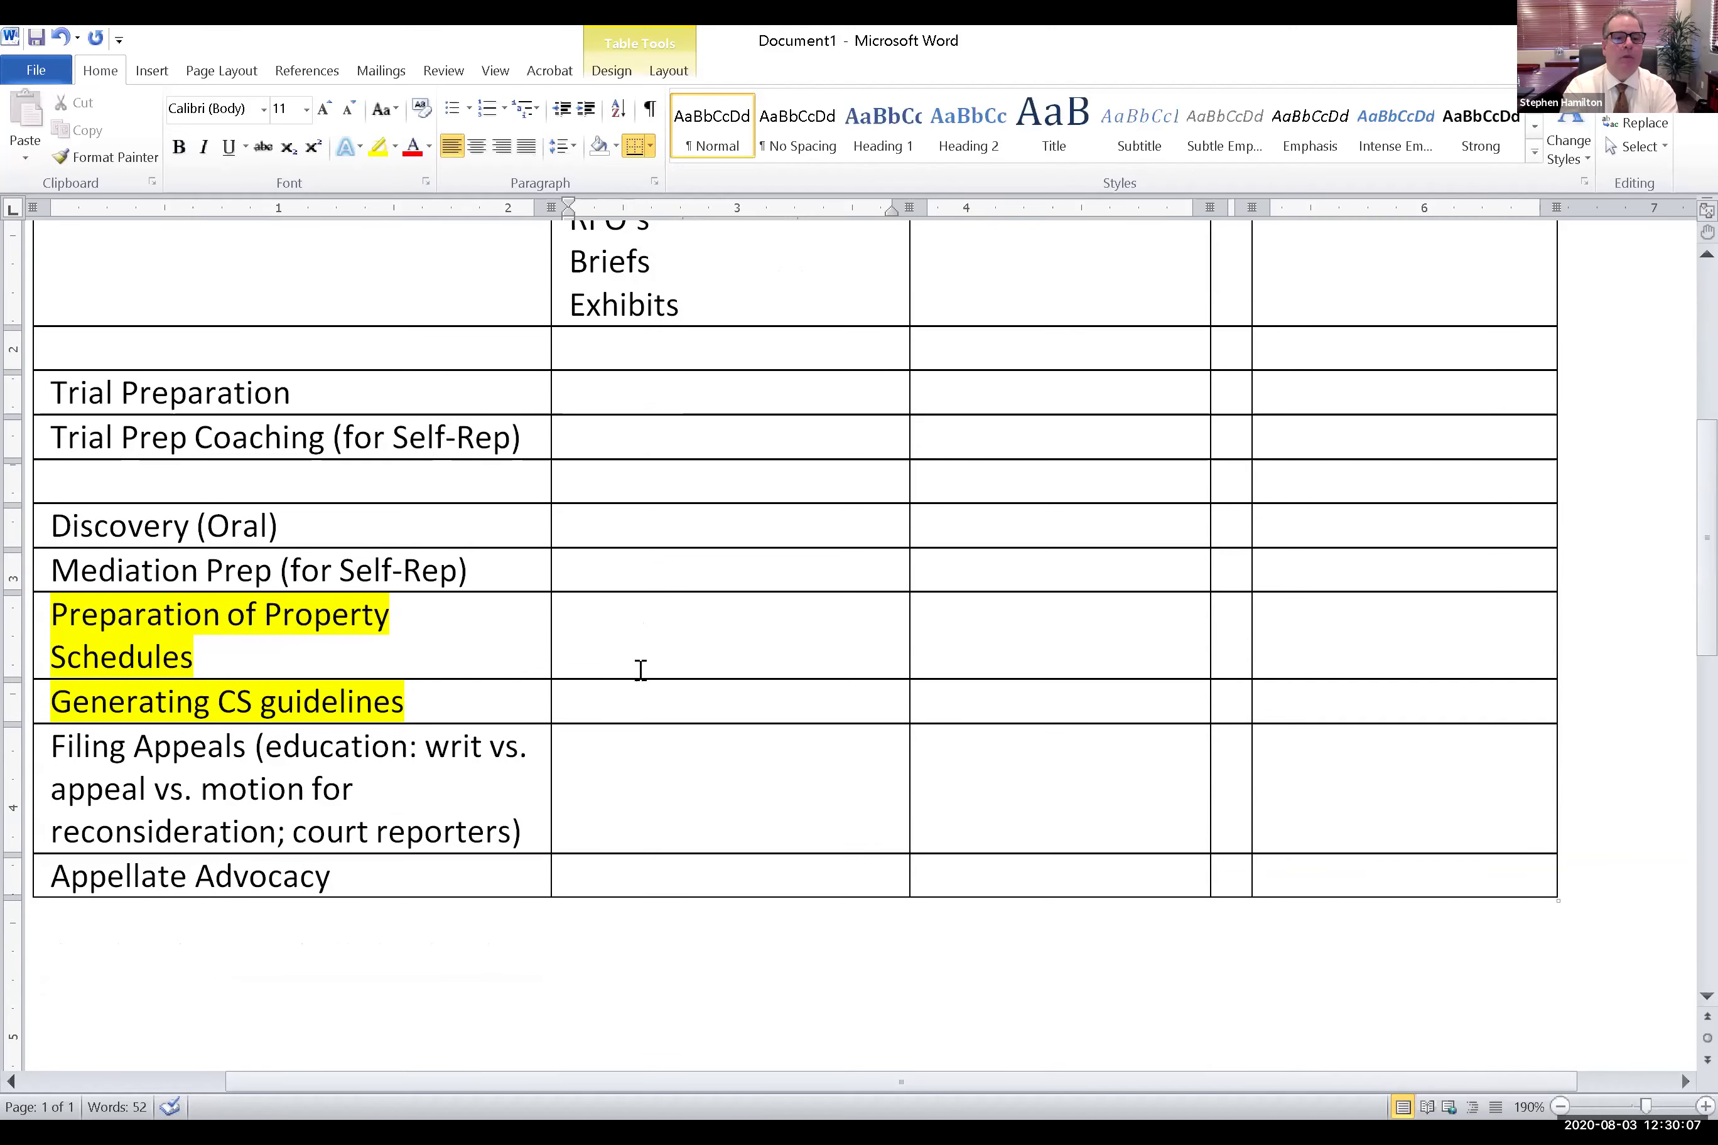
{"action": "scroll", "coordinate": [641, 670], "scroll_direction": "up", "scroll_amount": 1}
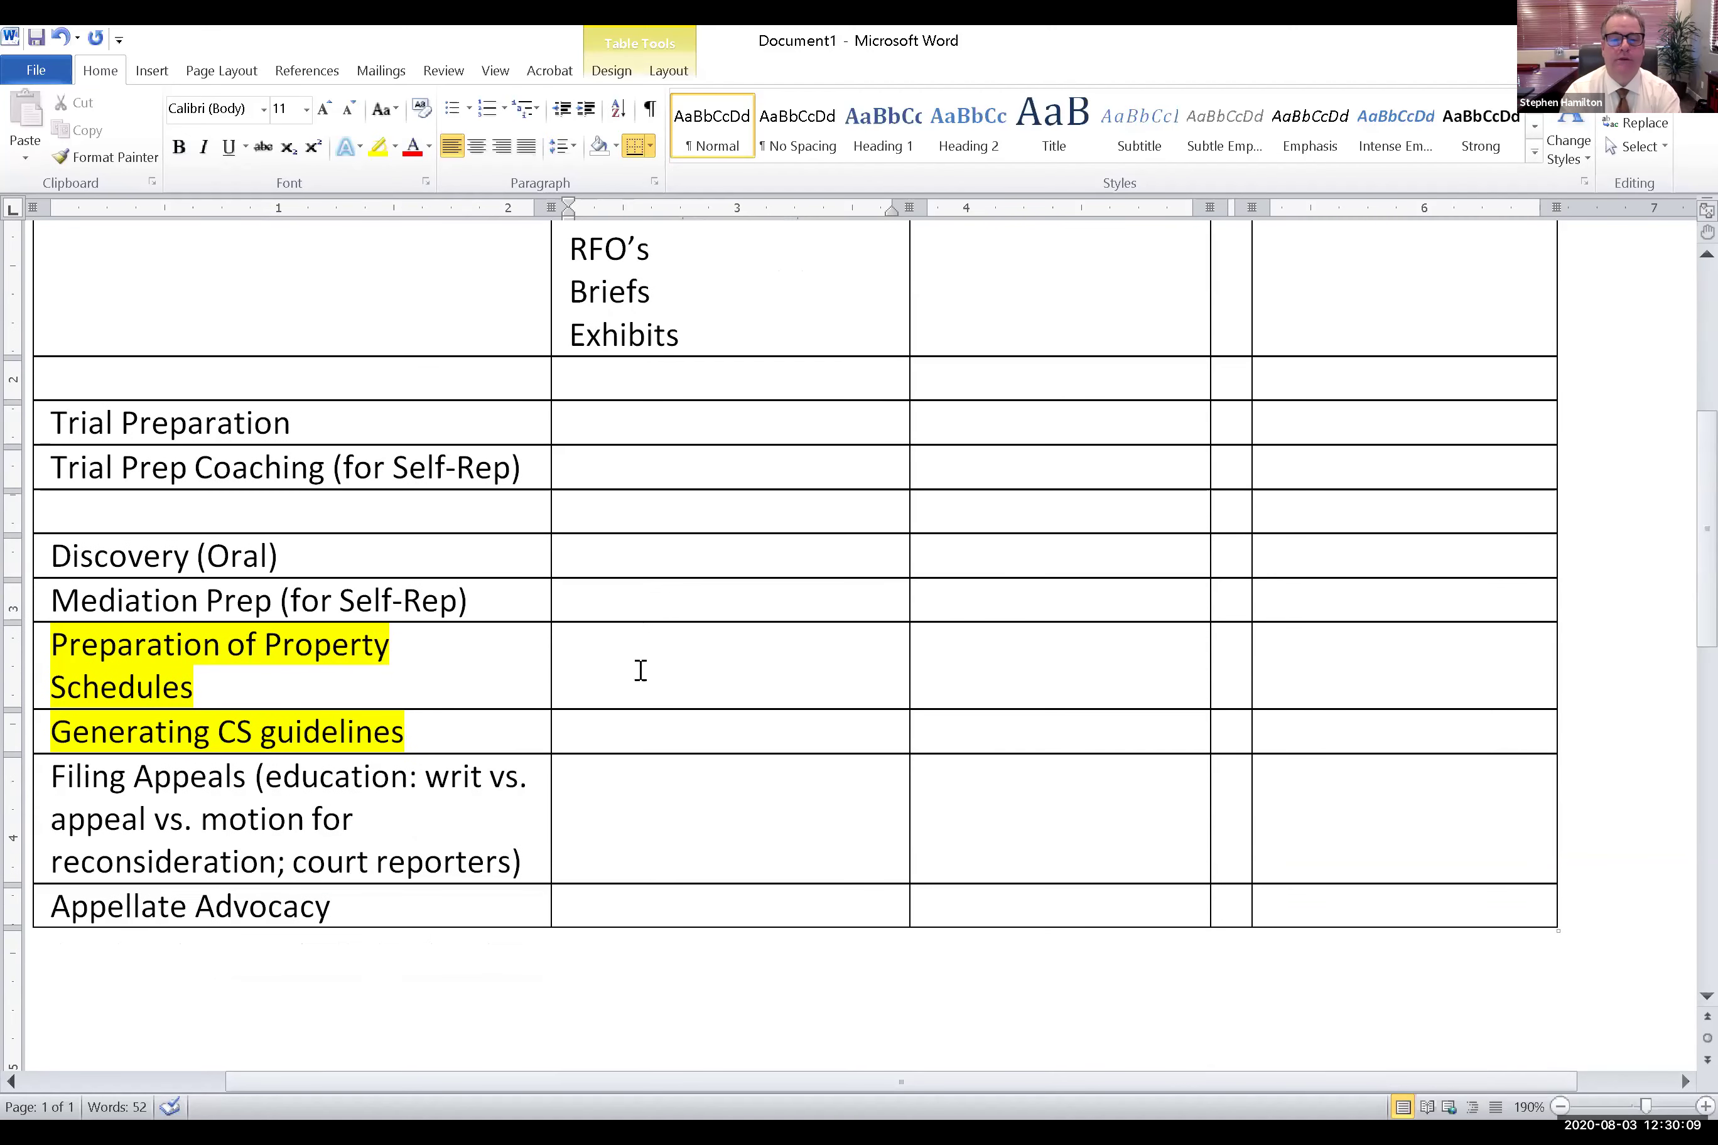
Enter "Orders After Hearing" in the empty Tasks cell above "Trial Preparation"
{"action": "scroll", "coordinate": [641, 670], "scroll_direction": "up", "scroll_amount": 5}
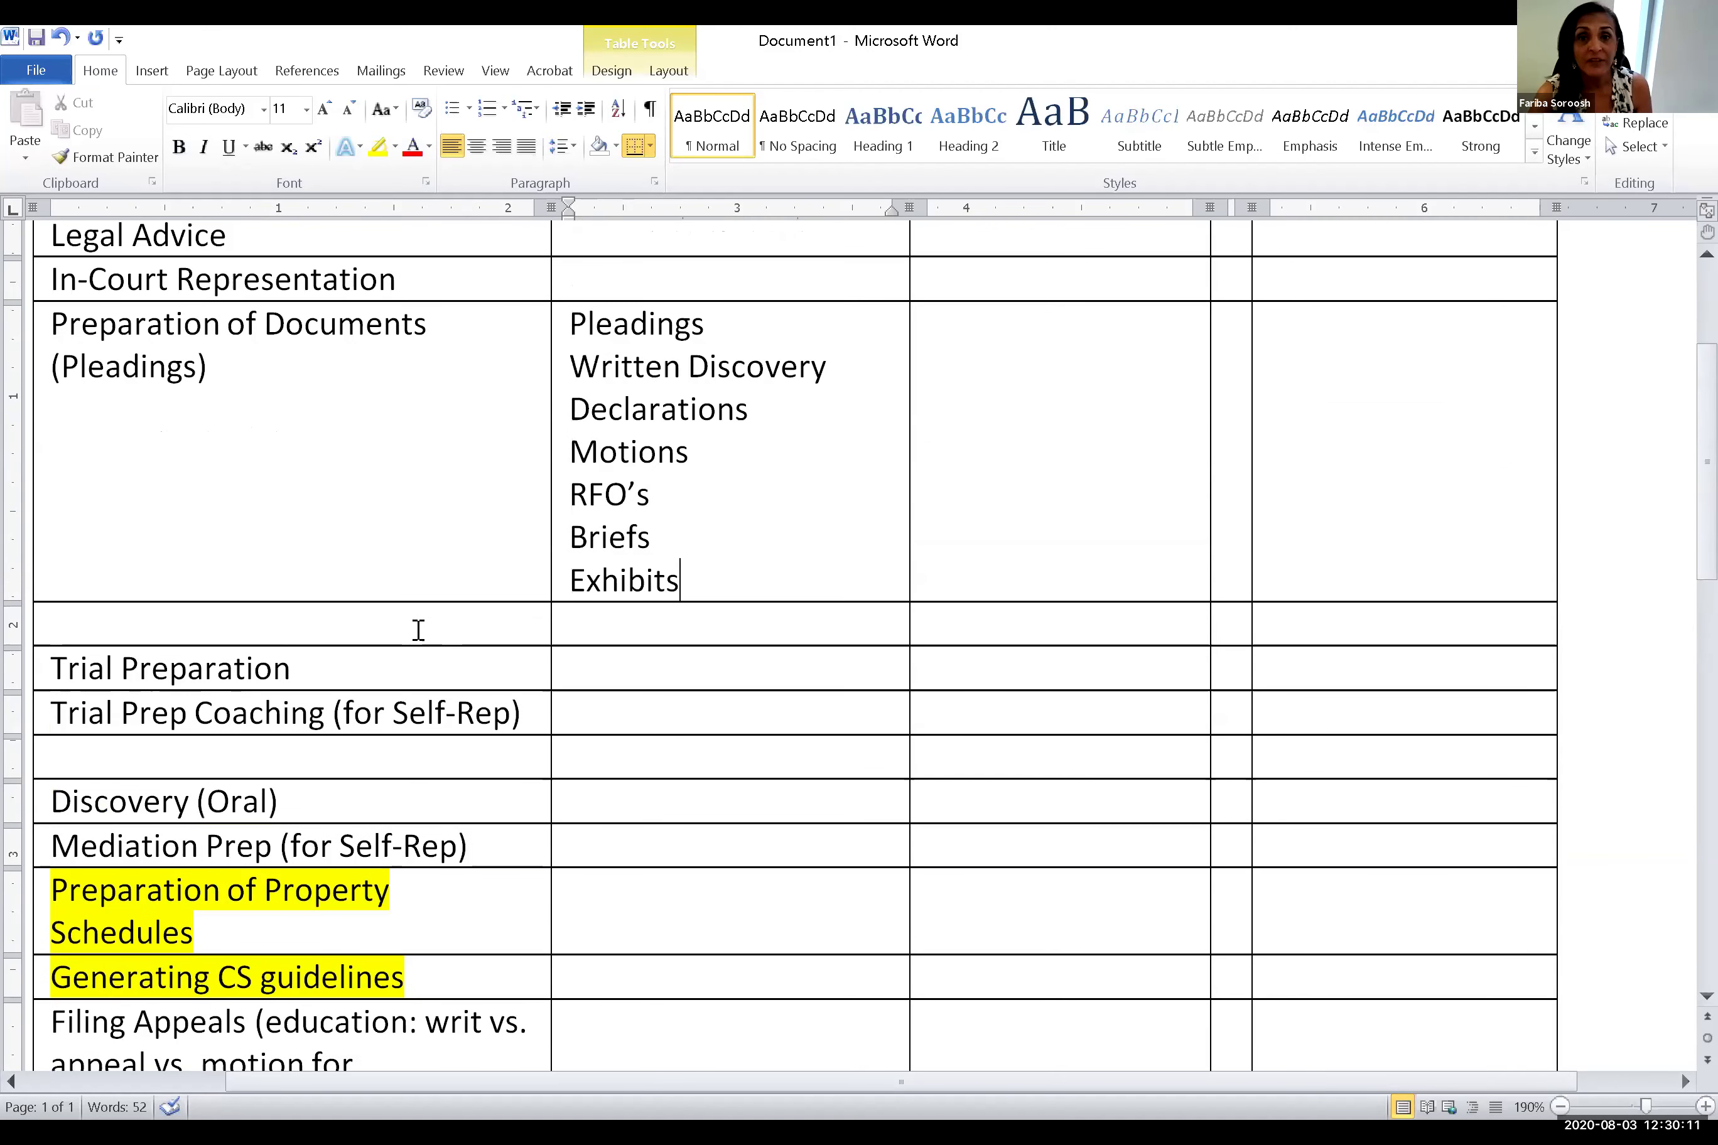
{"action": "left_click", "coordinate": [418, 627]}
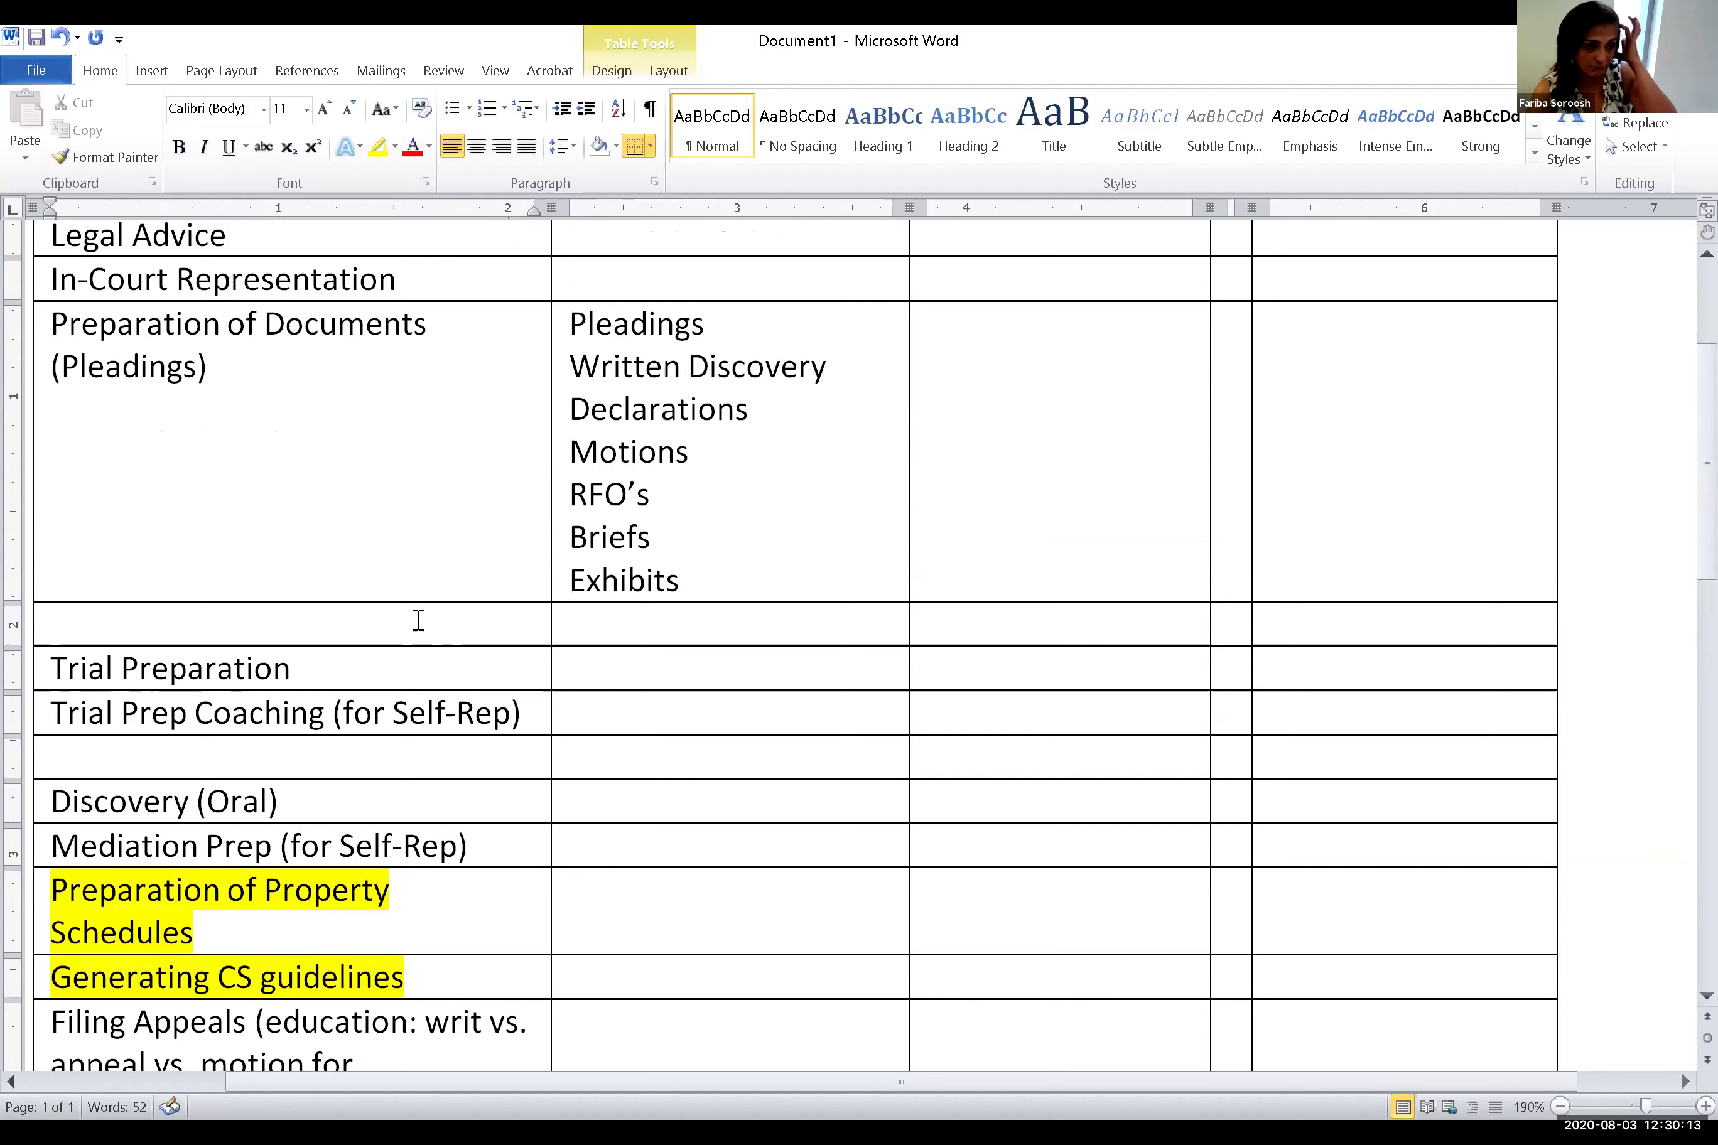
{"action": "type", "text": "OAH"}
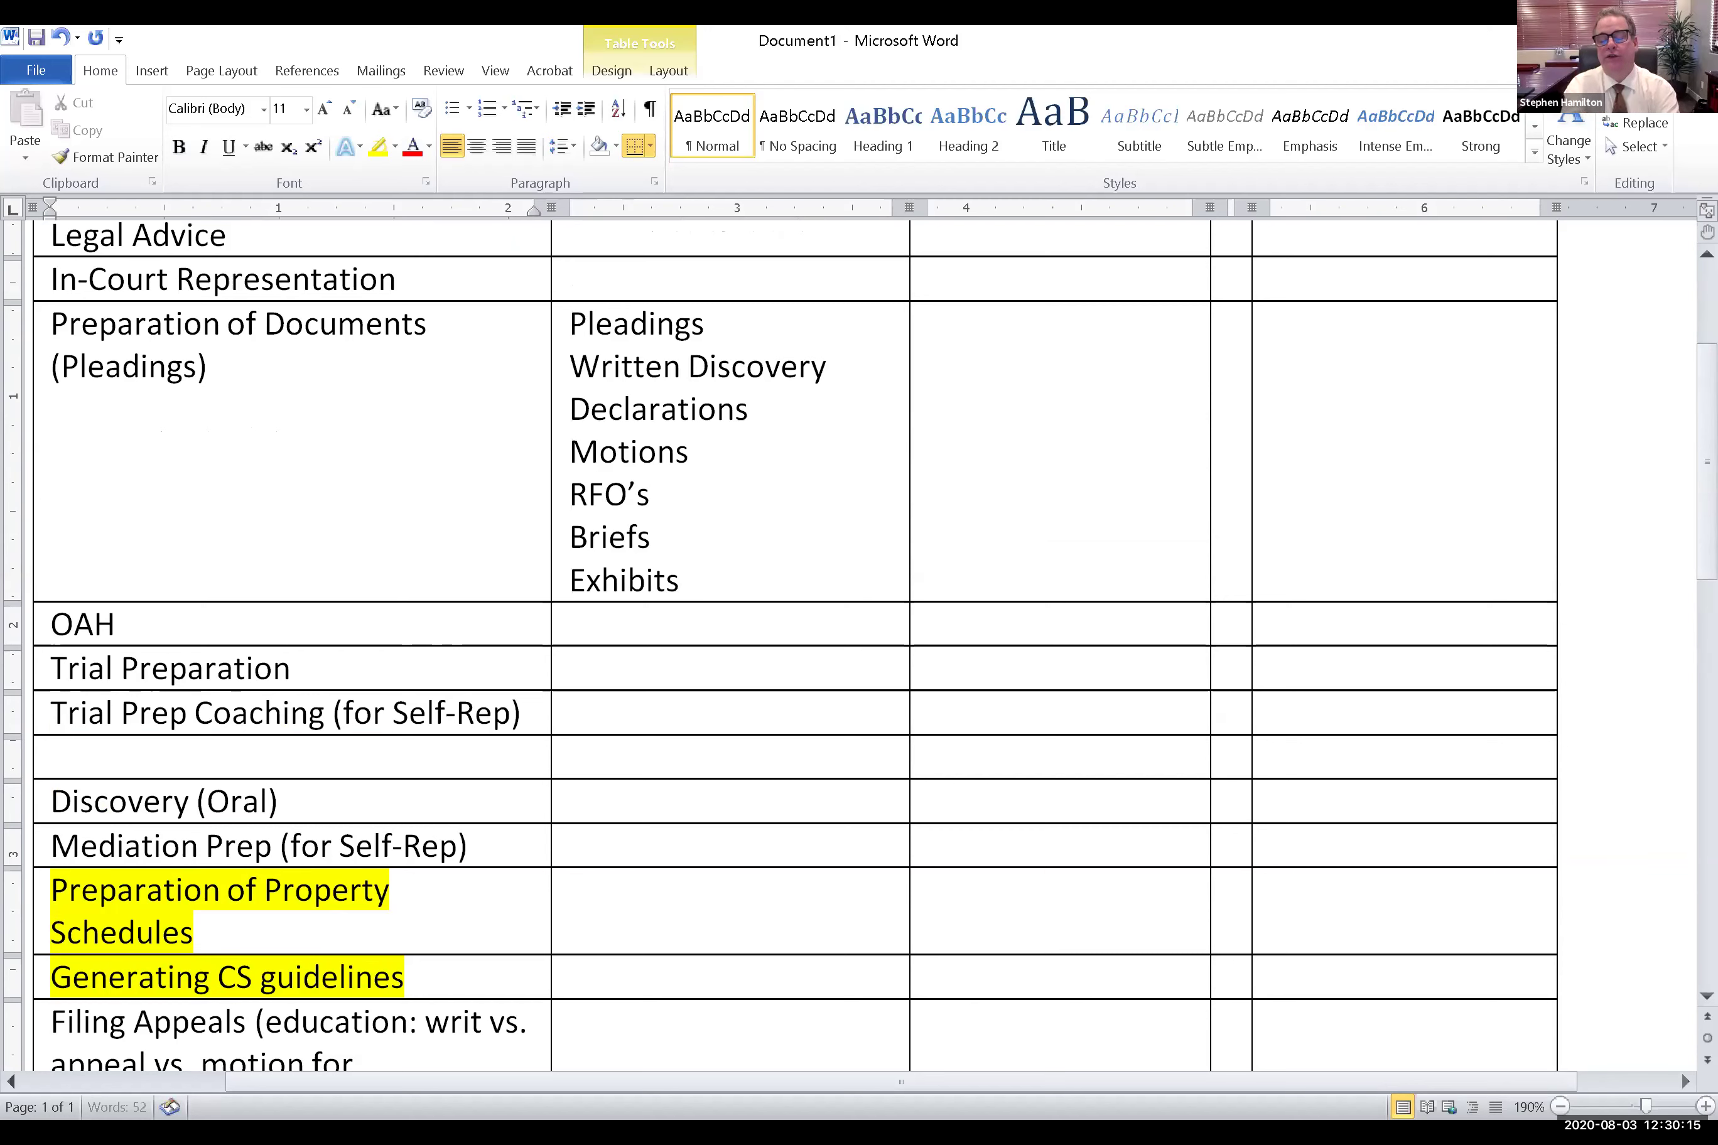
{"action": "key", "text": "BackSpace"}
{"action": "key", "text": "BackSpace"}
{"action": "key", "text": "BackSpace"}
{"action": "type", "text": "Orders"}
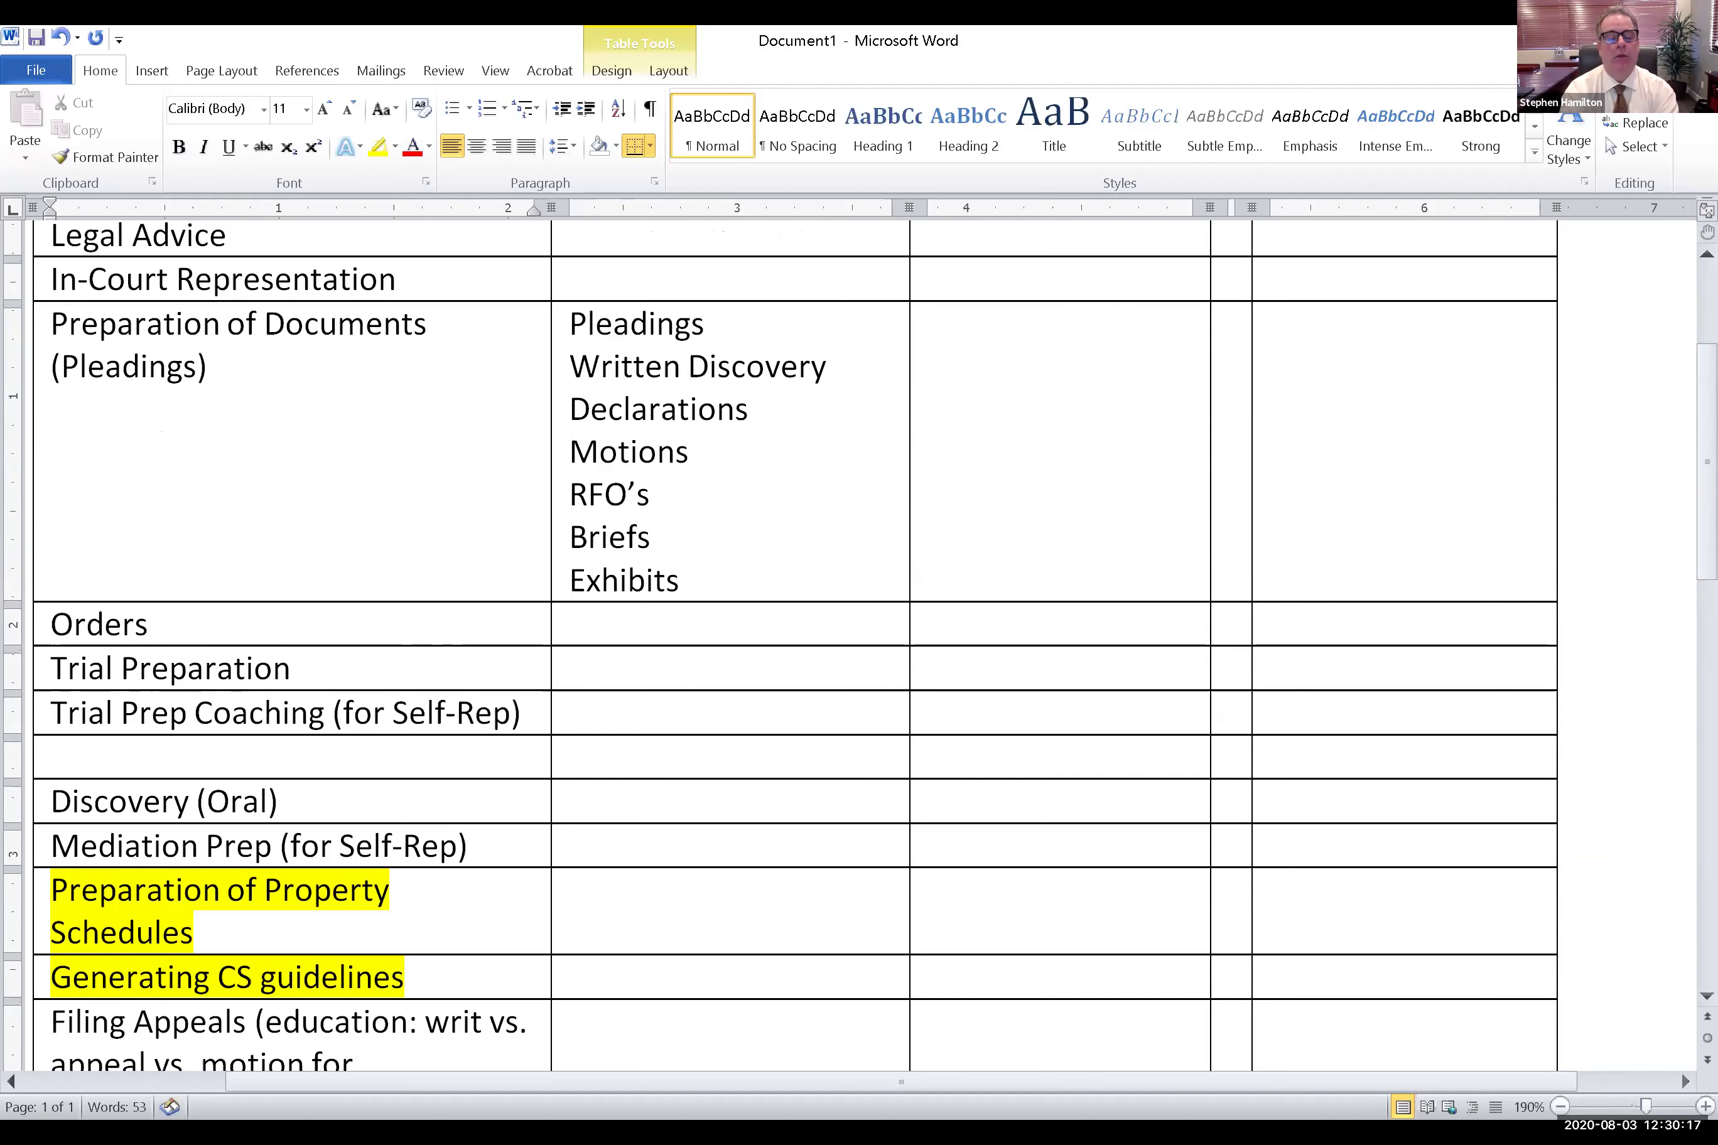
{"action": "type", "text": " After Hea"}
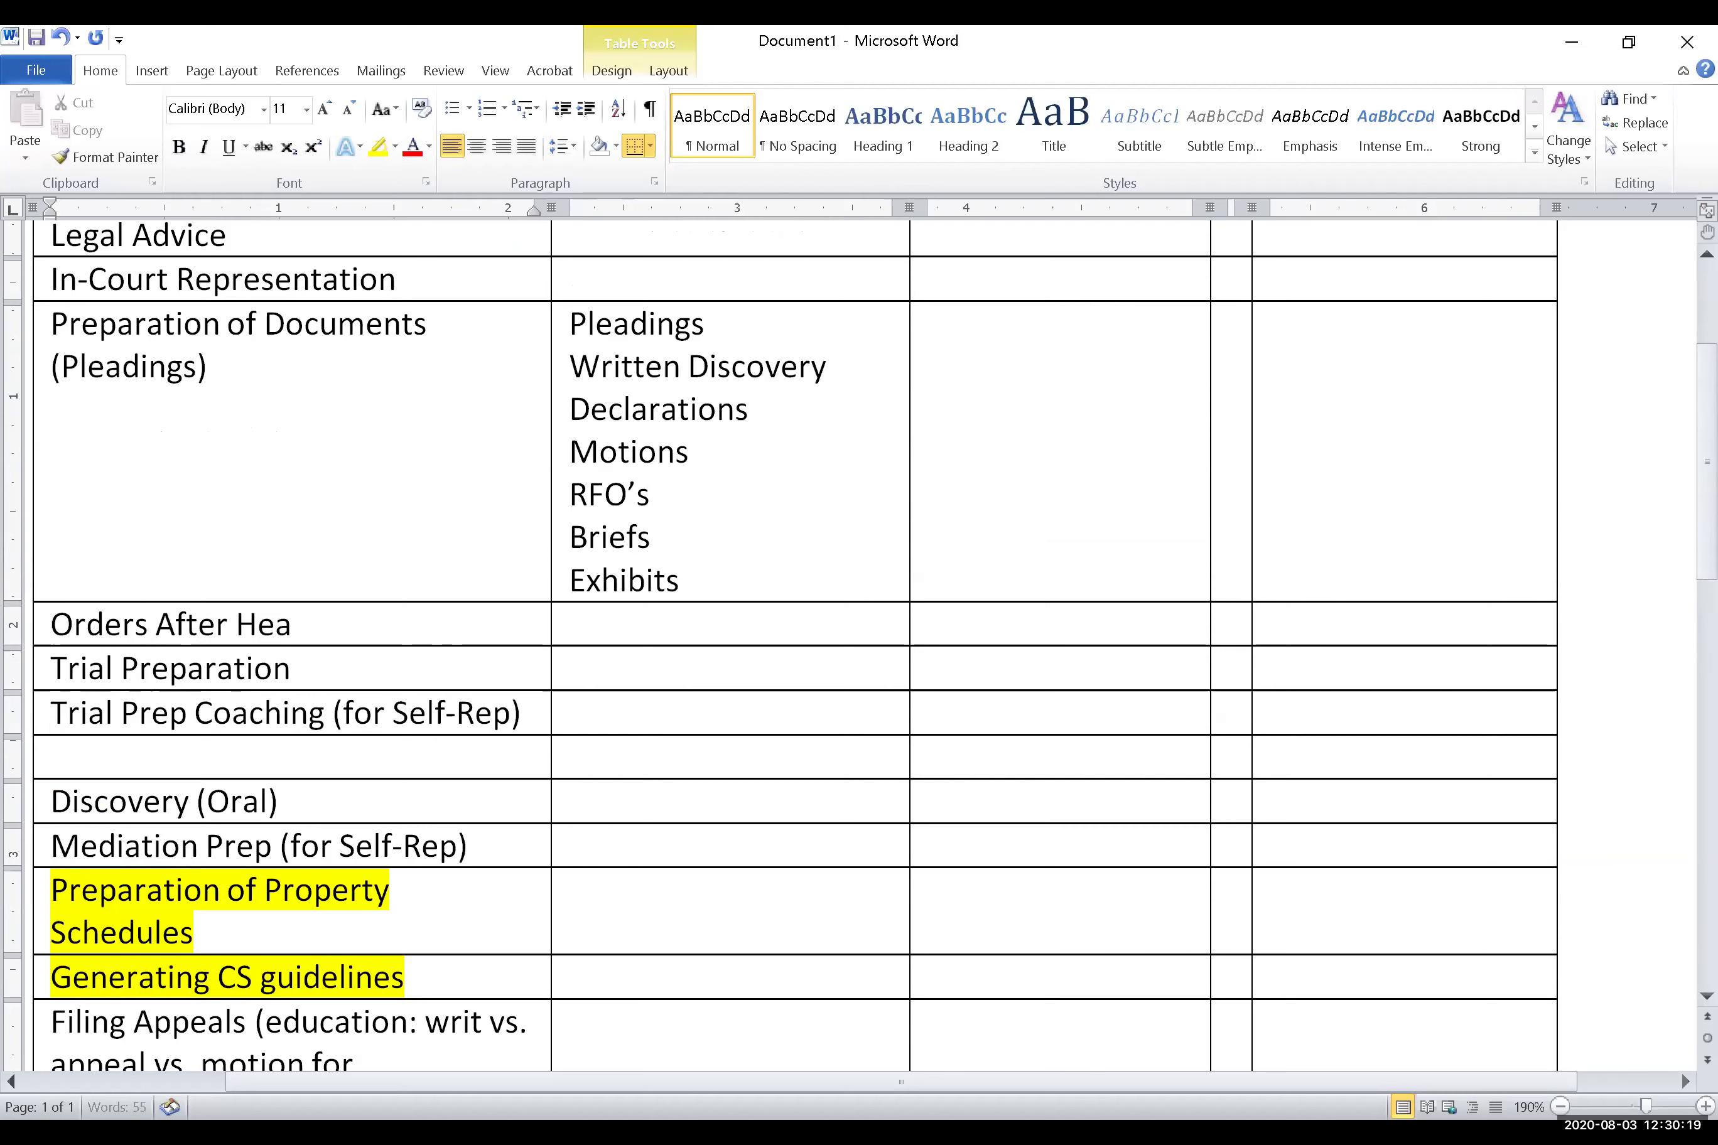
{"action": "type", "text": "ring"}
{"action": "key", "text": "Tab"}
{"action": "type", "text": "Qua"}
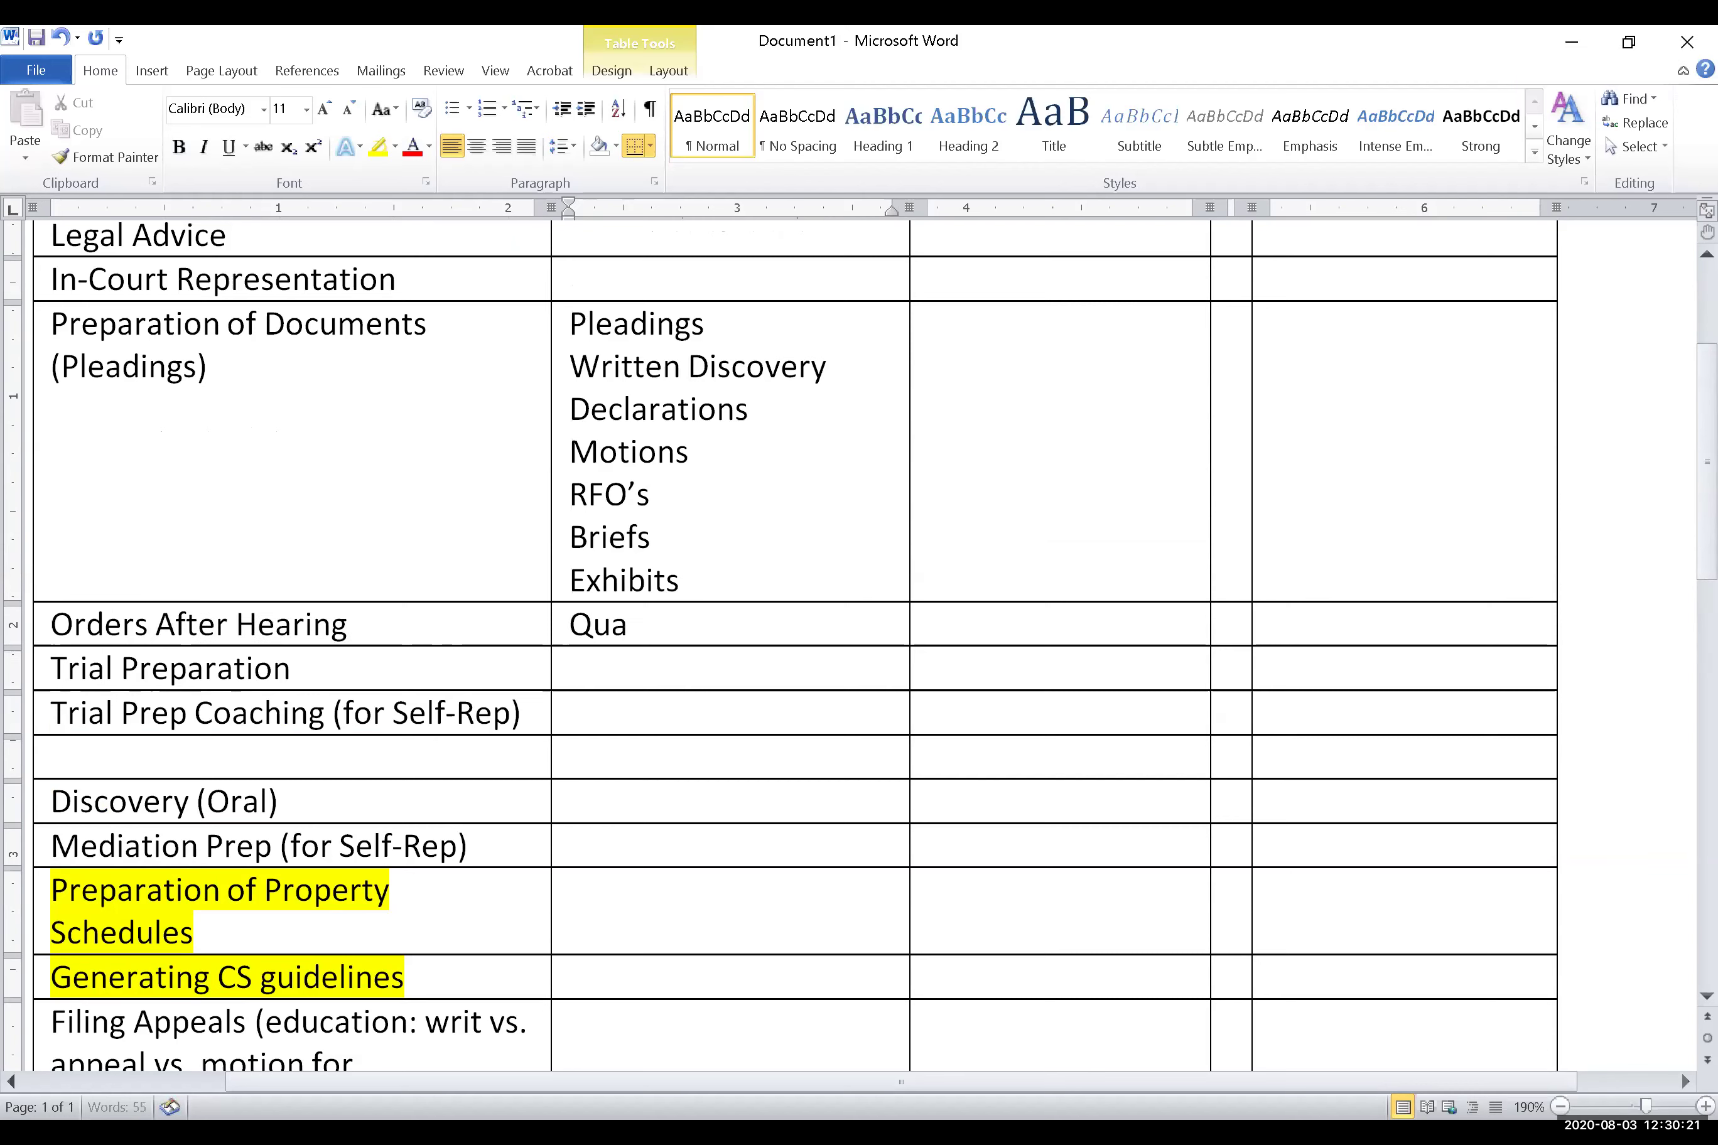
{"action": "type", "text": "dr"}
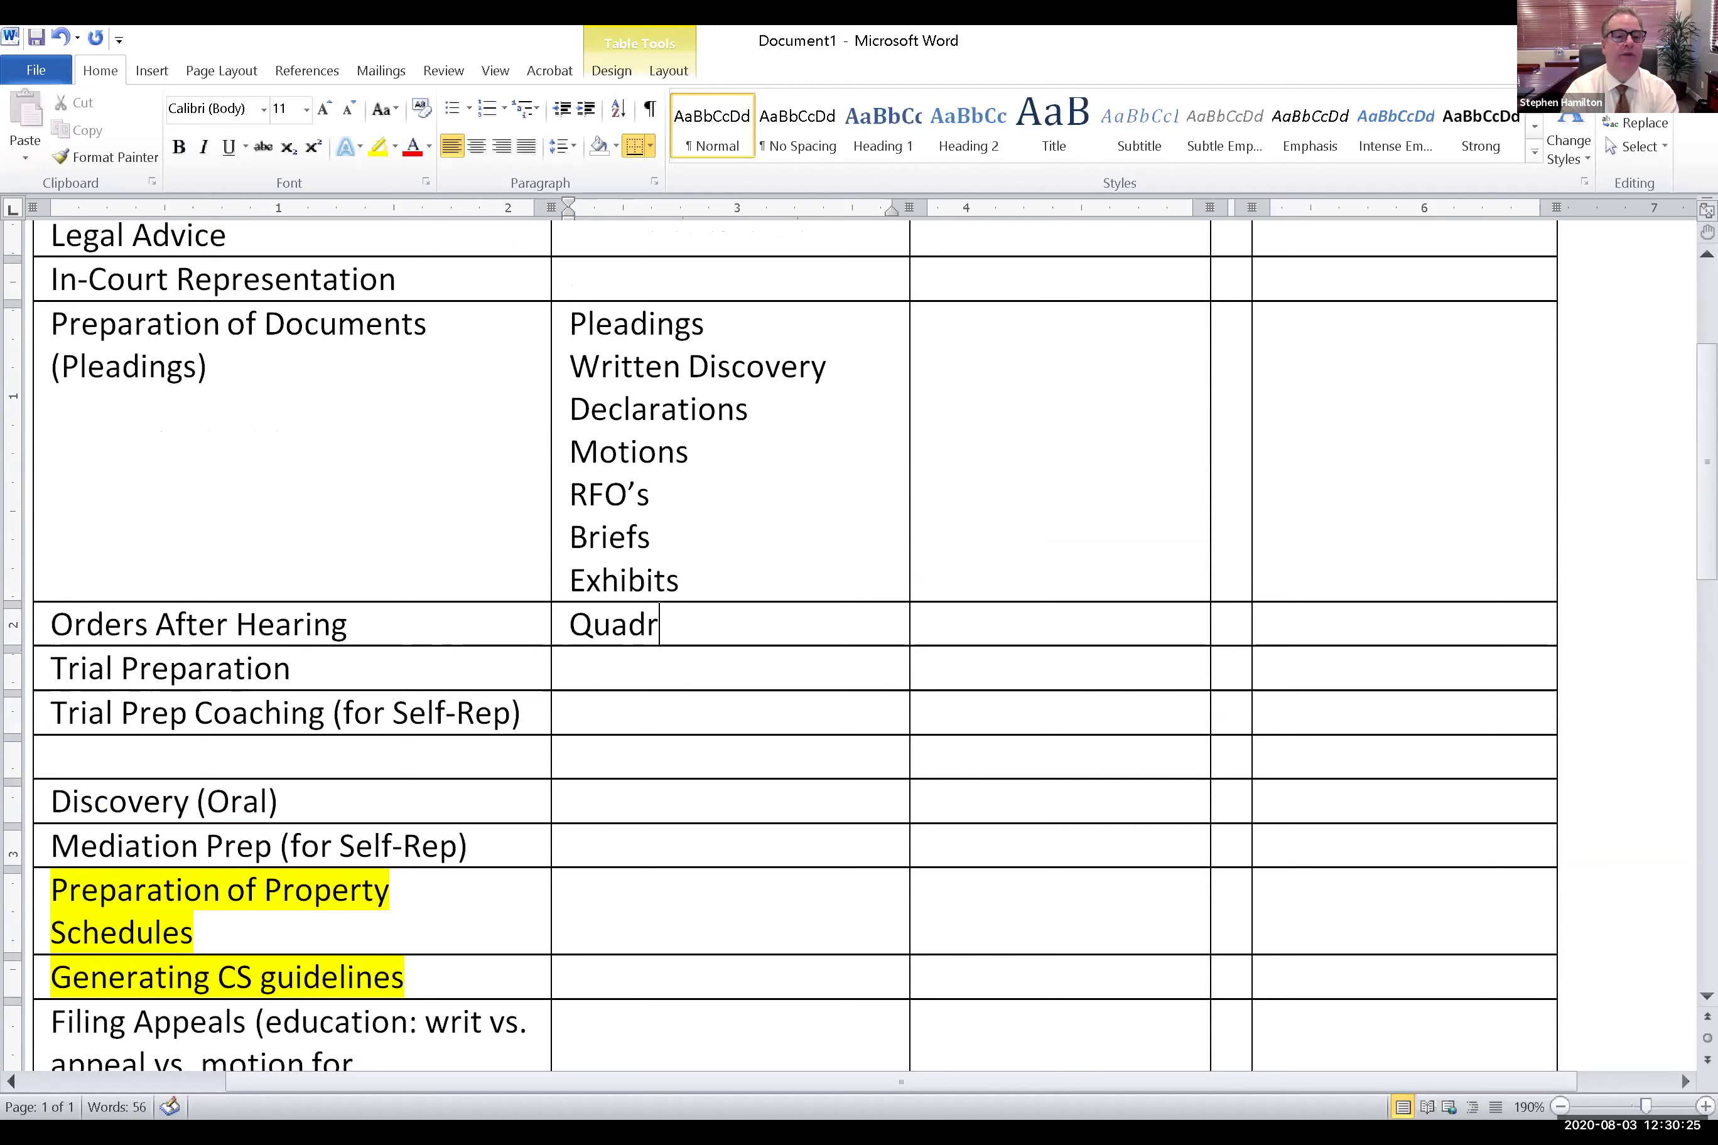
{"action": "key", "text": "BackSpace"}
{"action": "key", "text": "BackSpace"}
{"action": "key", "text": "BackSpace"}
{"action": "key", "text": "BackSpace"}
{"action": "key", "text": "BackSpace"}
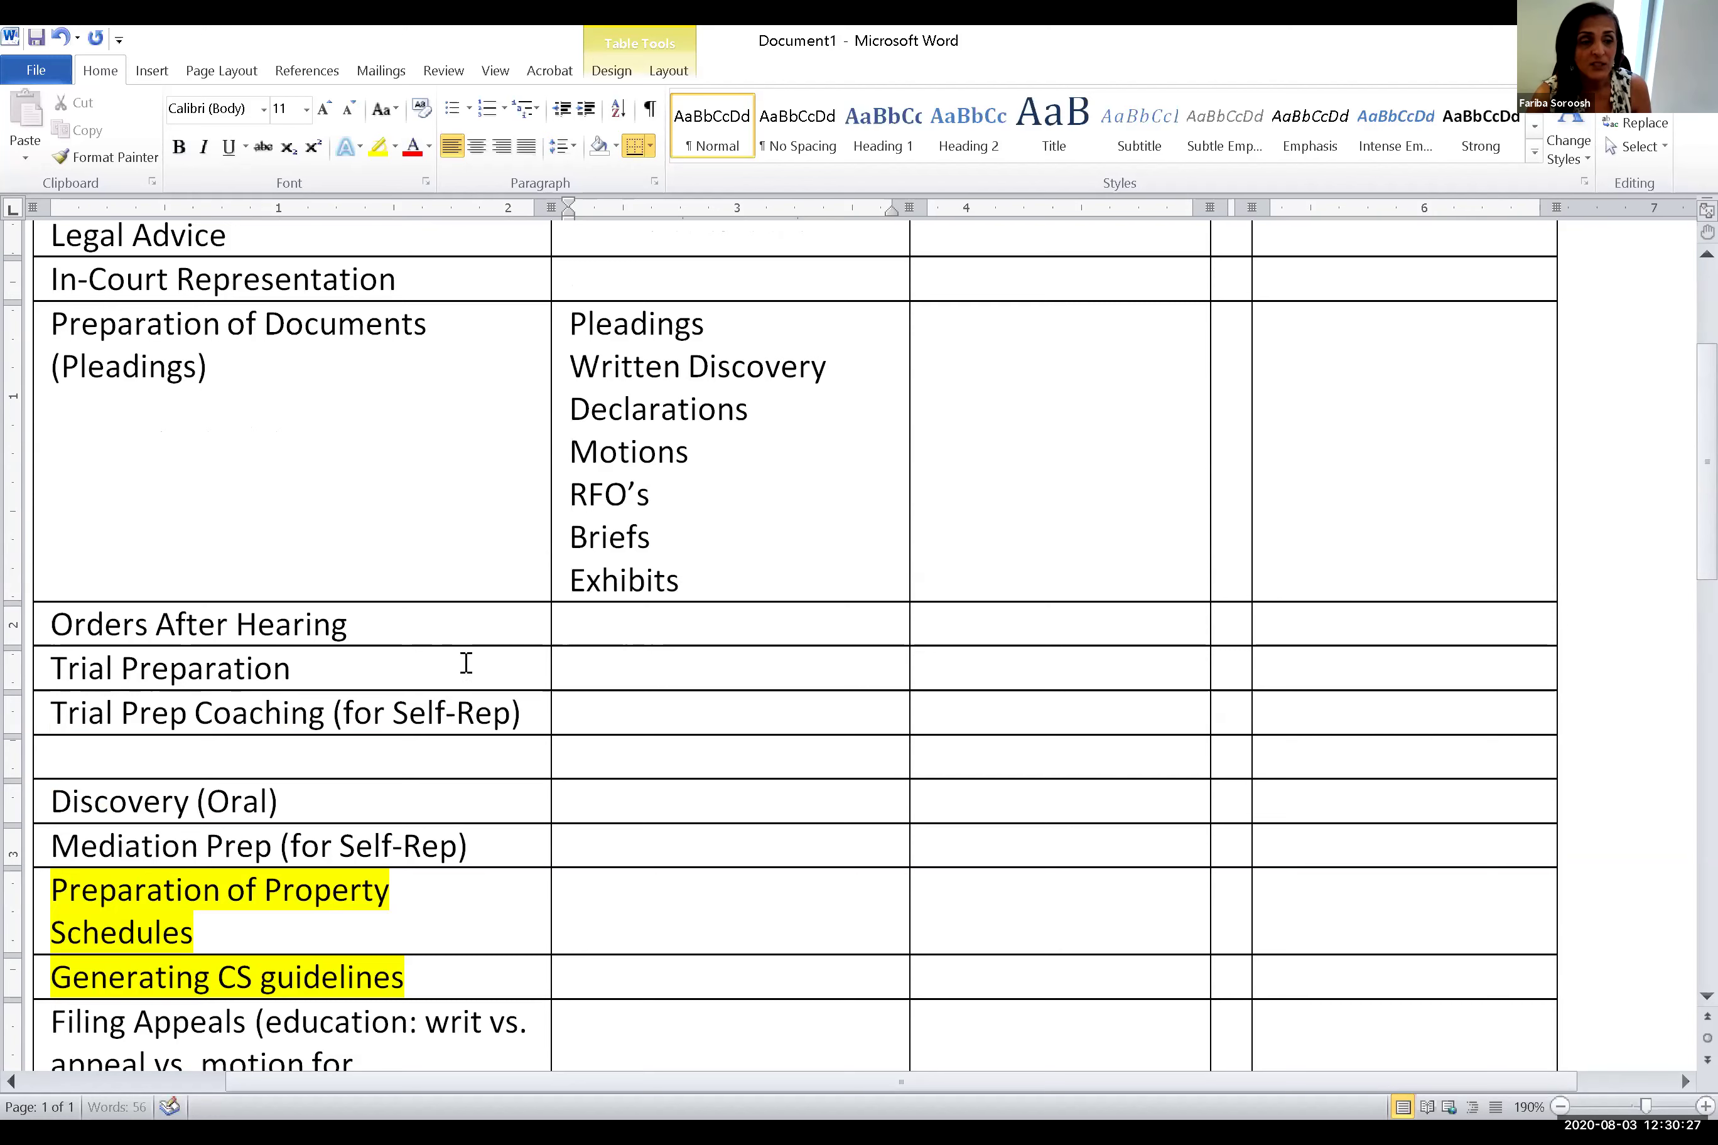
Add "OAH" and "QDRO" as separate lines below "Exhibits" in the document list
{"action": "left_click", "coordinate": [677, 584]}
{"action": "key", "text": "Return"}
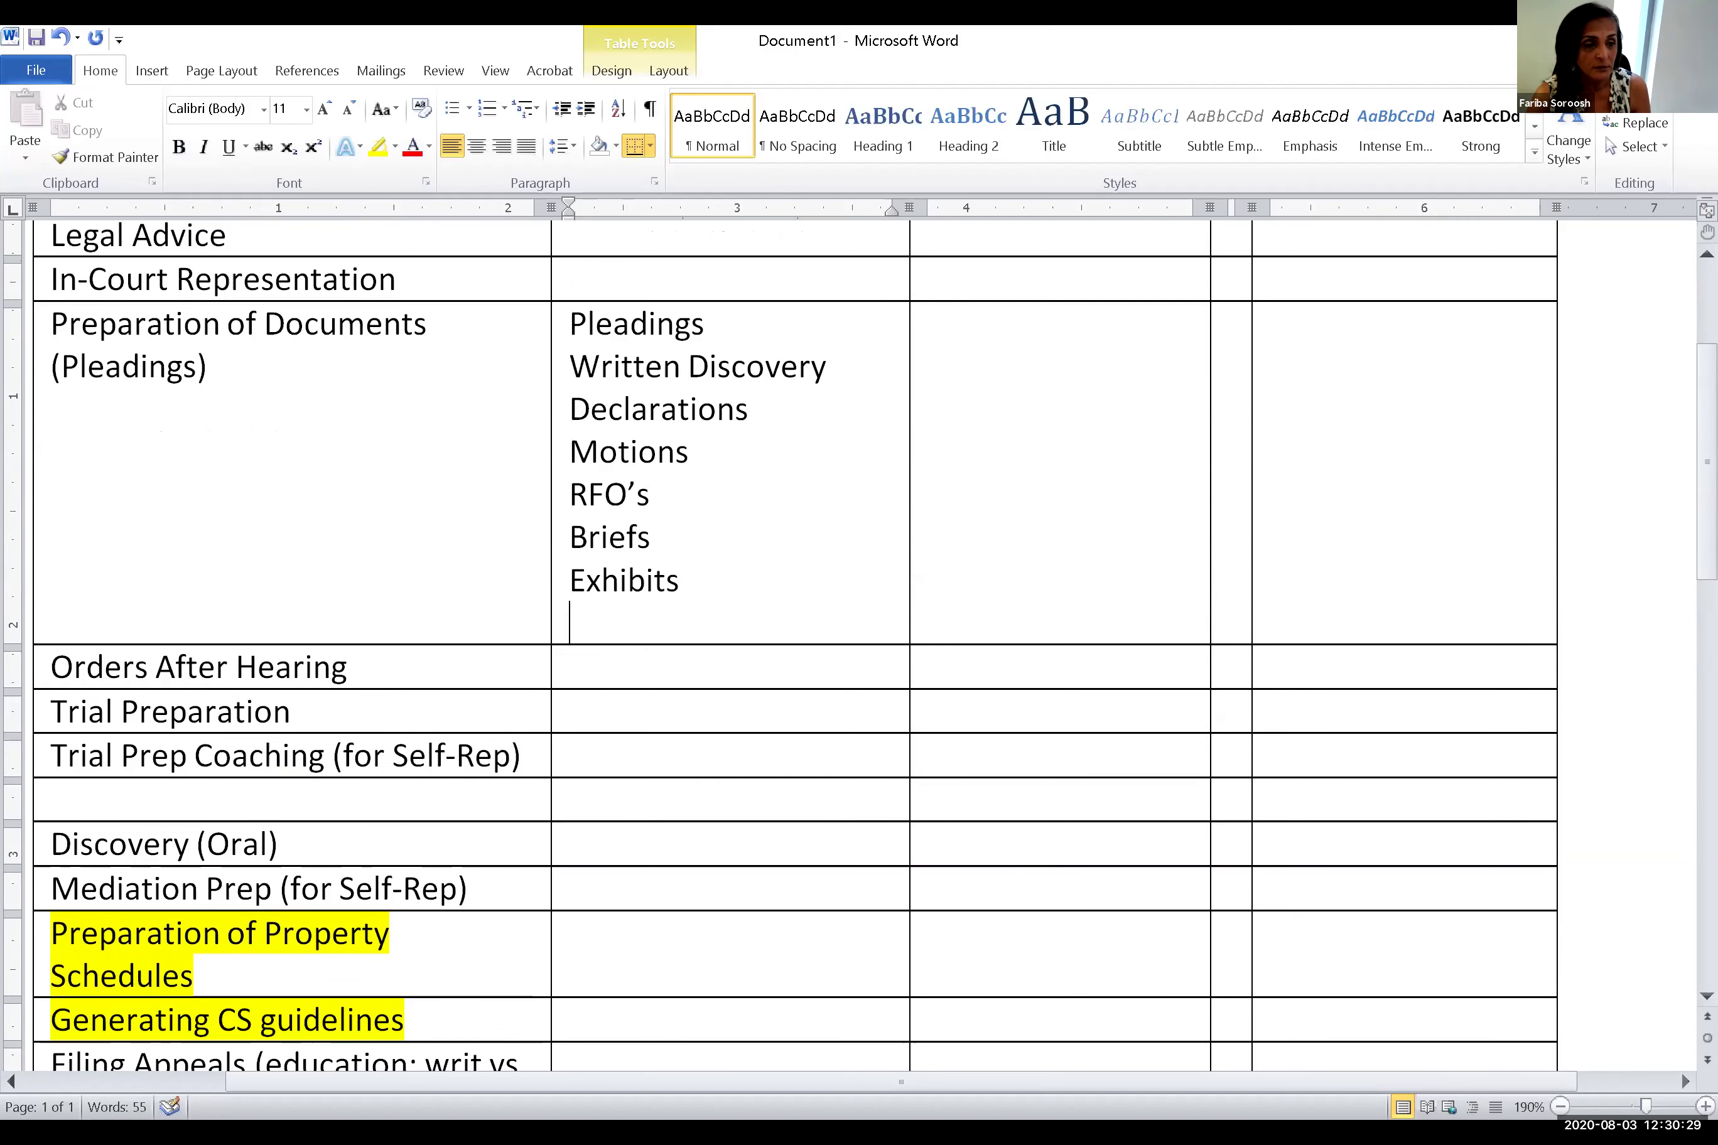
{"action": "type", "text": "AO"}
{"action": "key", "text": "BackSpace"}
{"action": "key", "text": "BackSpace"}
{"action": "type", "text": "OAH"}
{"action": "key", "text": "Return"}
{"action": "type", "text": "QDRO"}
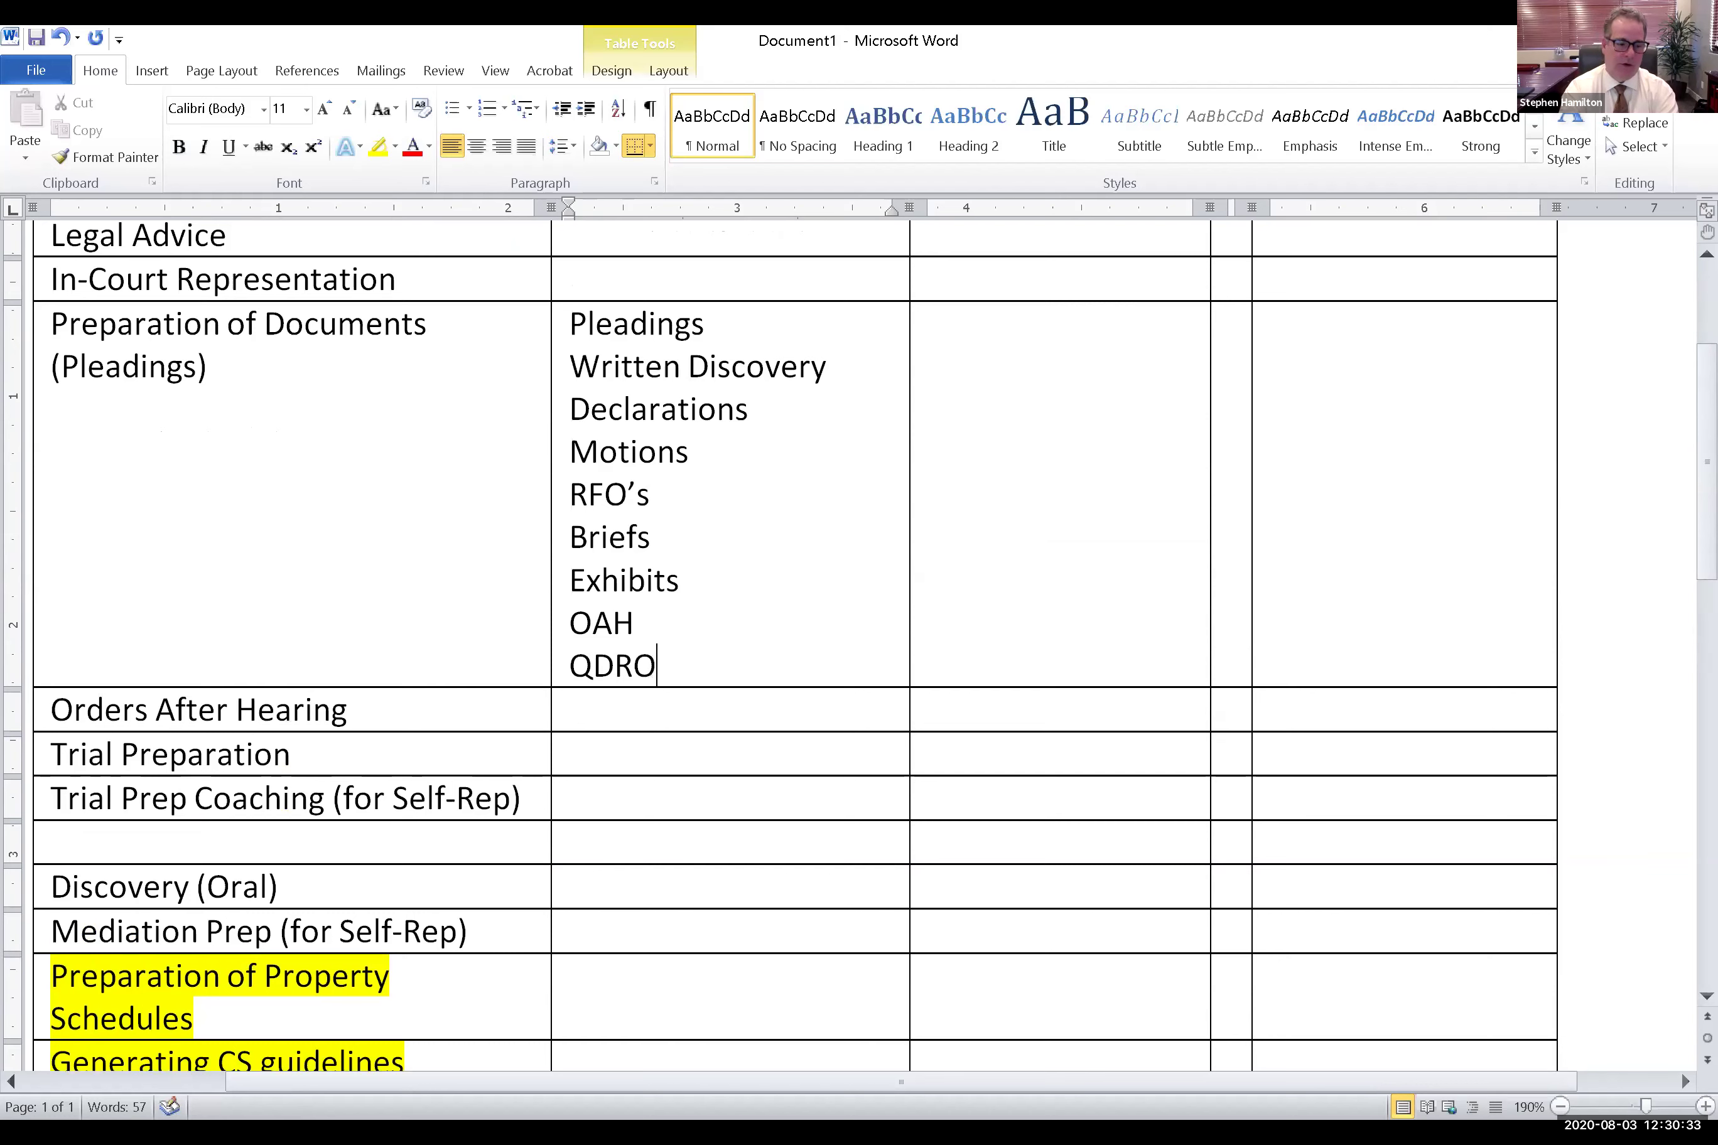
Make the last two document list entries plural, as "OAHs" and "QDROs"
{"action": "type", "text": "s"}
{"action": "key", "text": "Up"}
{"action": "type", "text": "s"}
{"action": "left_click_drag", "start_coordinate": [412, 711], "coordinate": [395, 735]}
{"action": "left_click", "coordinate": [67, 798]}
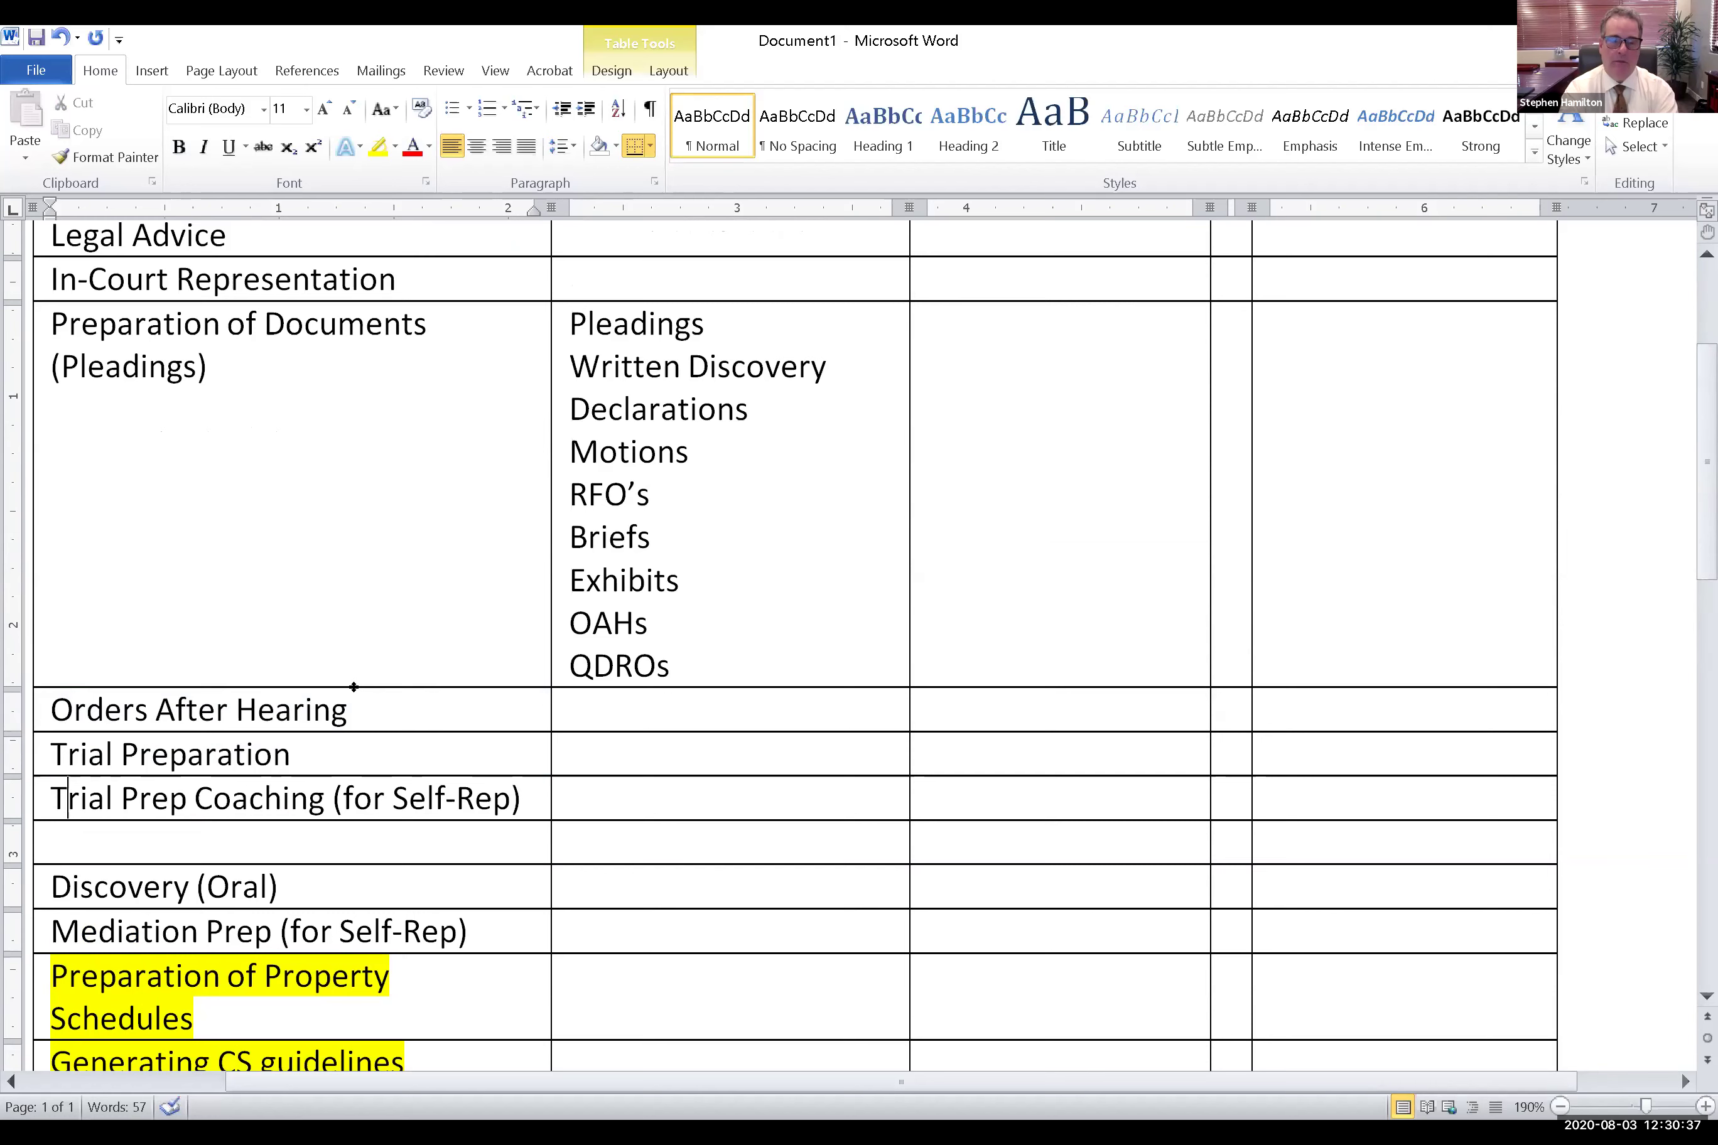
Clear "Orders After Hearing" from the Tasks cell above "Trial Preparation"
{"action": "left_click", "coordinate": [40, 706]}
{"action": "key", "text": "Delete"}
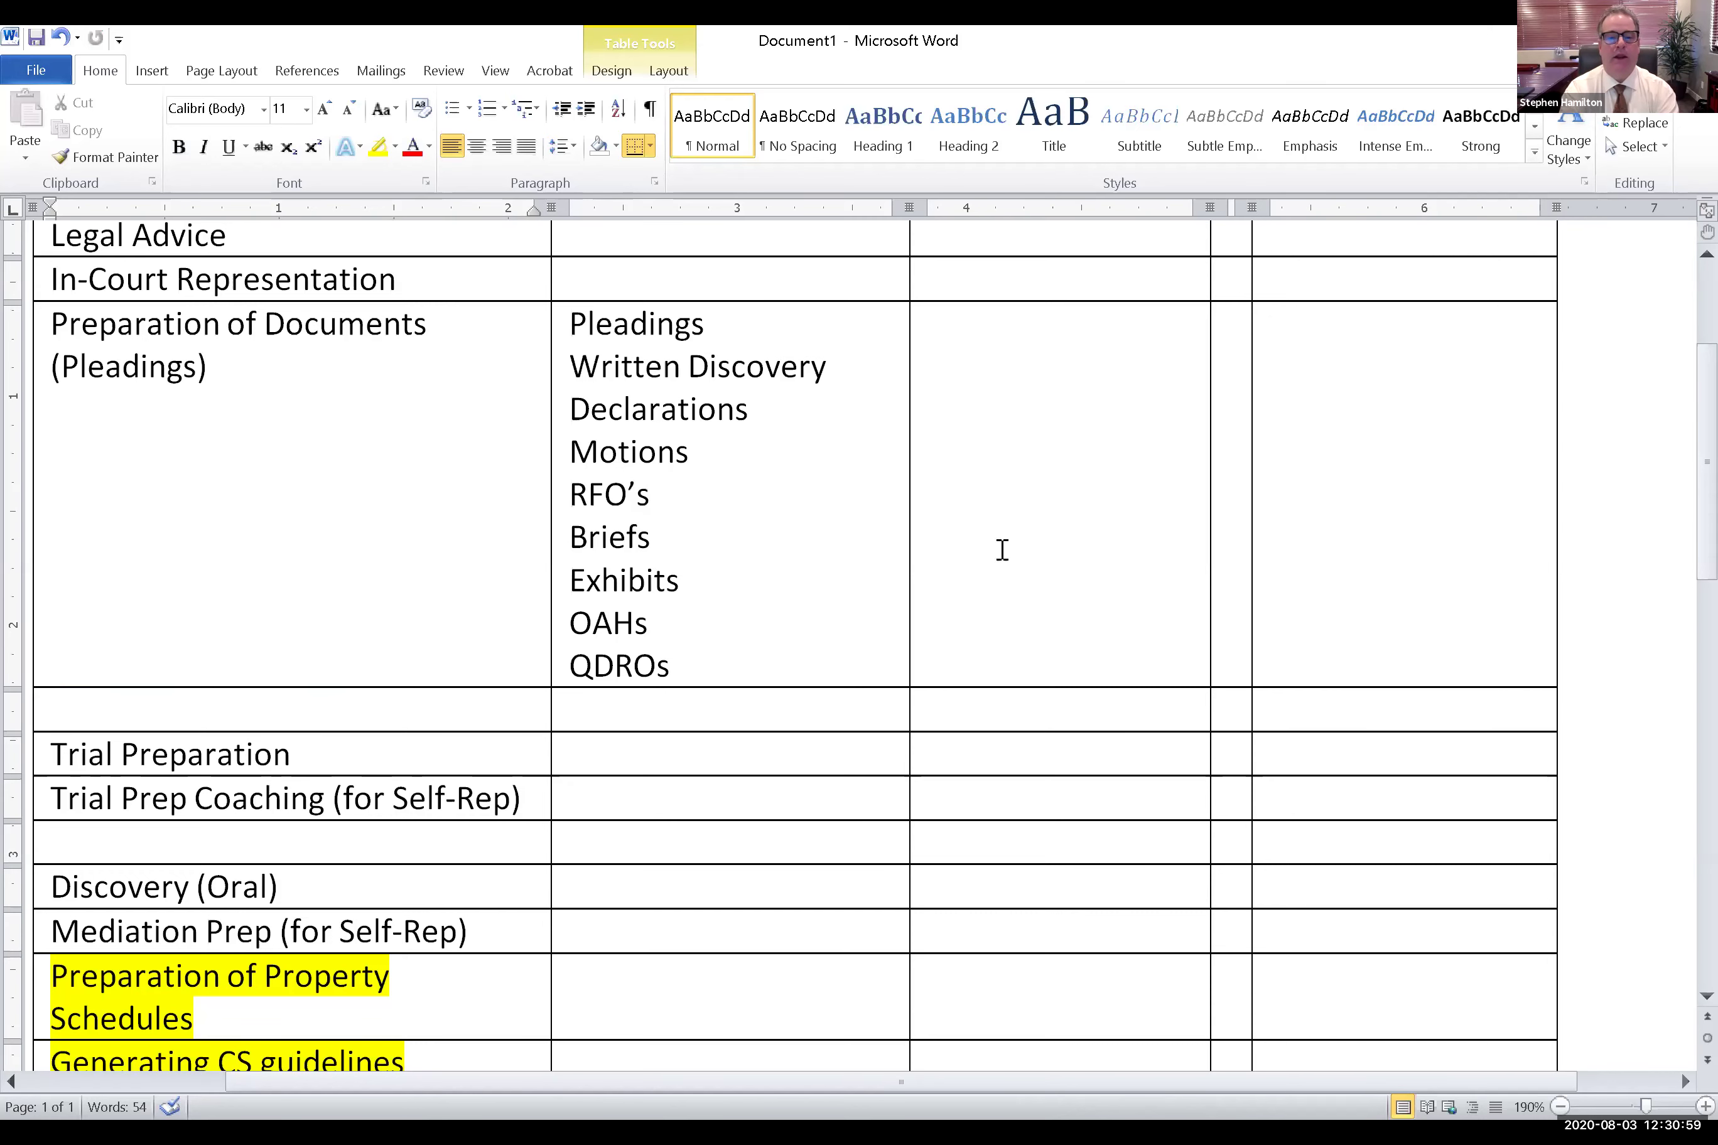
Enter "Defined benefit vs. Defined contribution" in the Issues cell for Preparation of Documents, lowered with blank lines towards the "QDROs" line
{"action": "scroll", "coordinate": [984, 651], "scroll_direction": "up", "scroll_amount": 1}
{"action": "left_click", "coordinate": [968, 778]}
{"action": "key", "text": "Return"}
{"action": "key", "text": "Return"}
{"action": "key", "text": "Return"}
{"action": "key", "text": "Return"}
{"action": "key", "text": "Return"}
{"action": "key", "text": "Return"}
{"action": "type", "text": "Defined ben"}
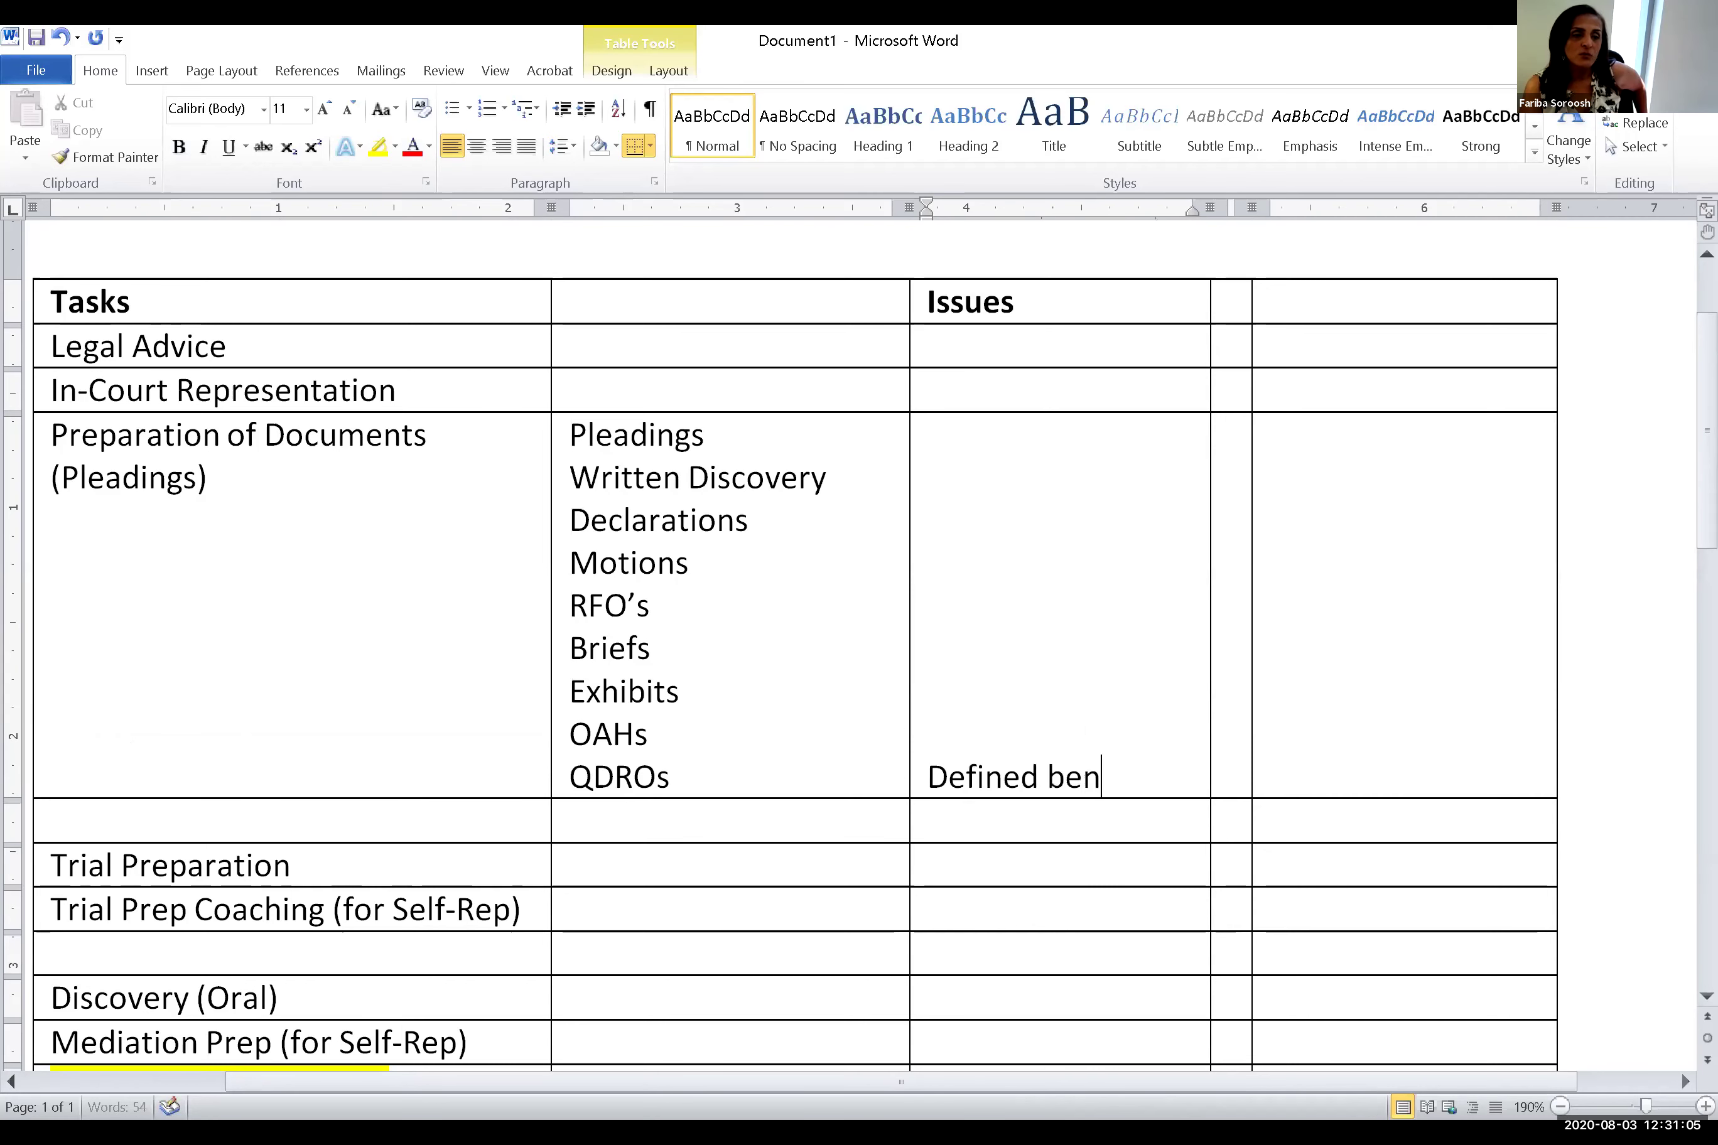
{"action": "type", "text": "efit vs. def"}
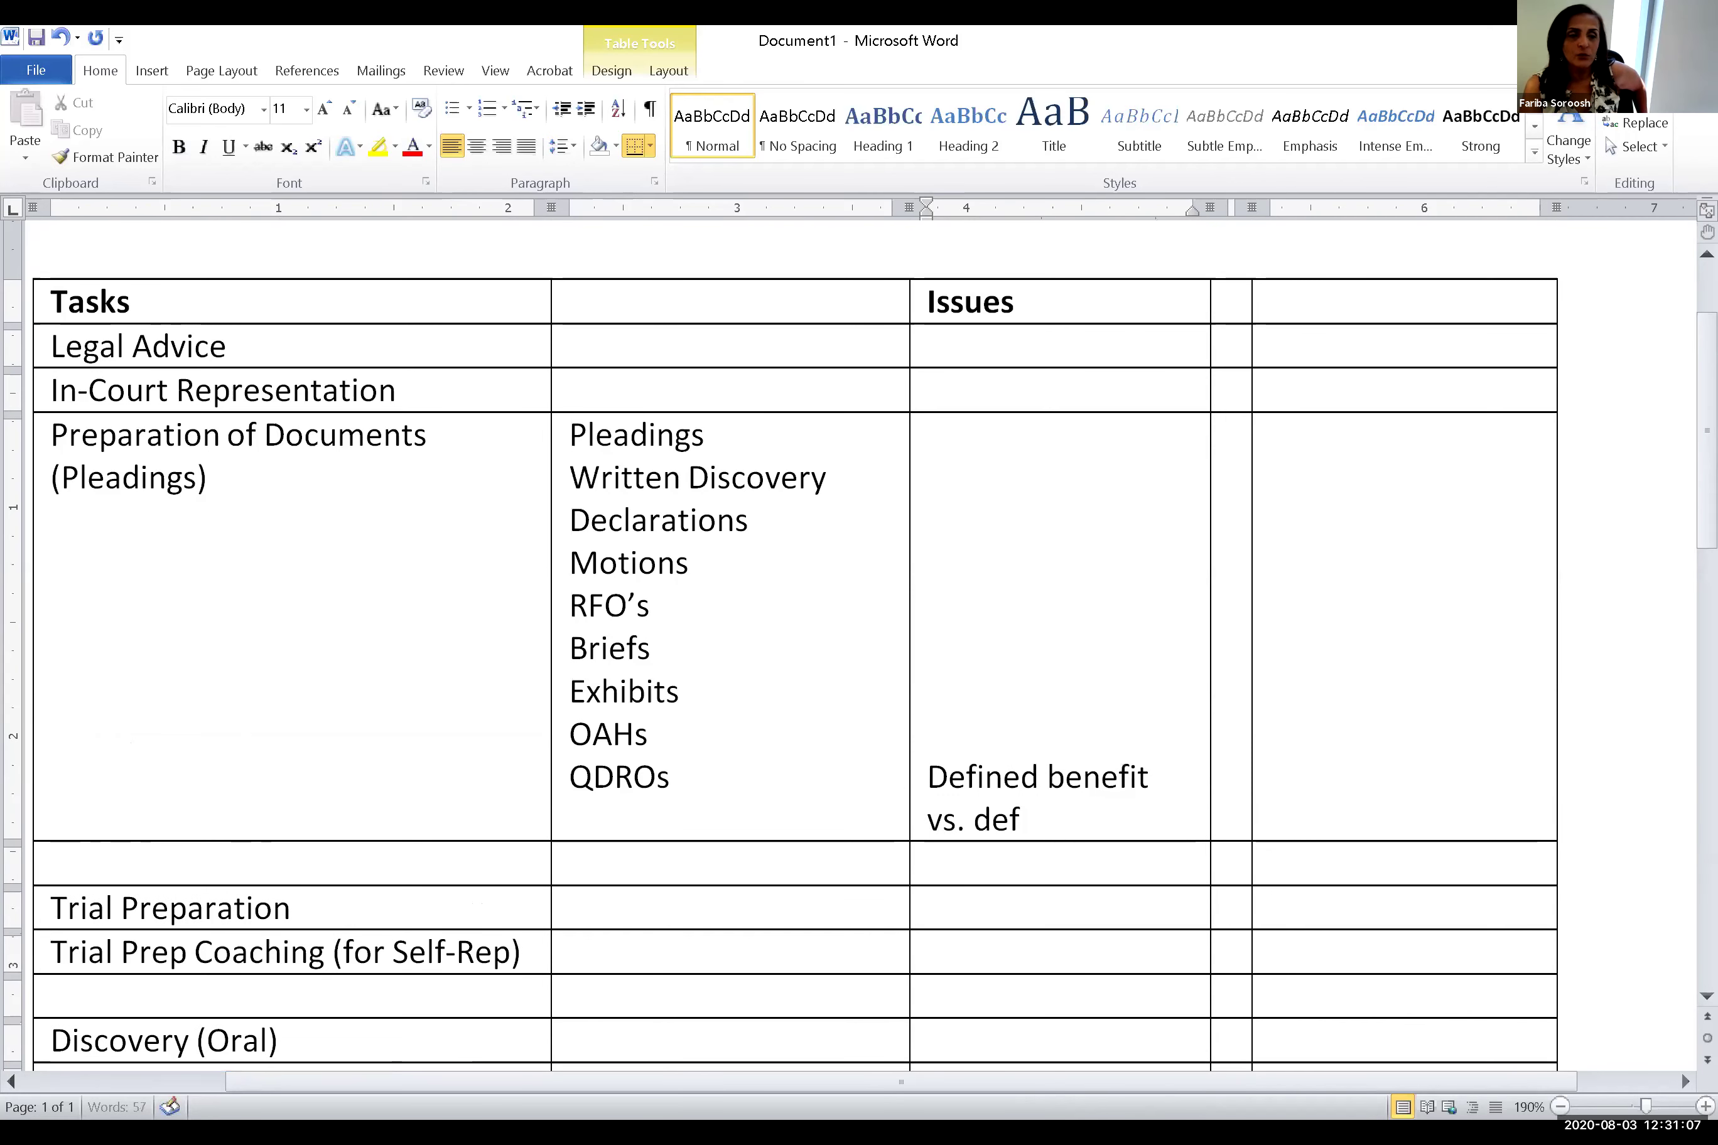
{"action": "key", "text": "BackSpace"}
{"action": "key", "text": "BackSpace"}
{"action": "key", "text": "BackSpace"}
{"action": "type", "text": "Defined contribution"}
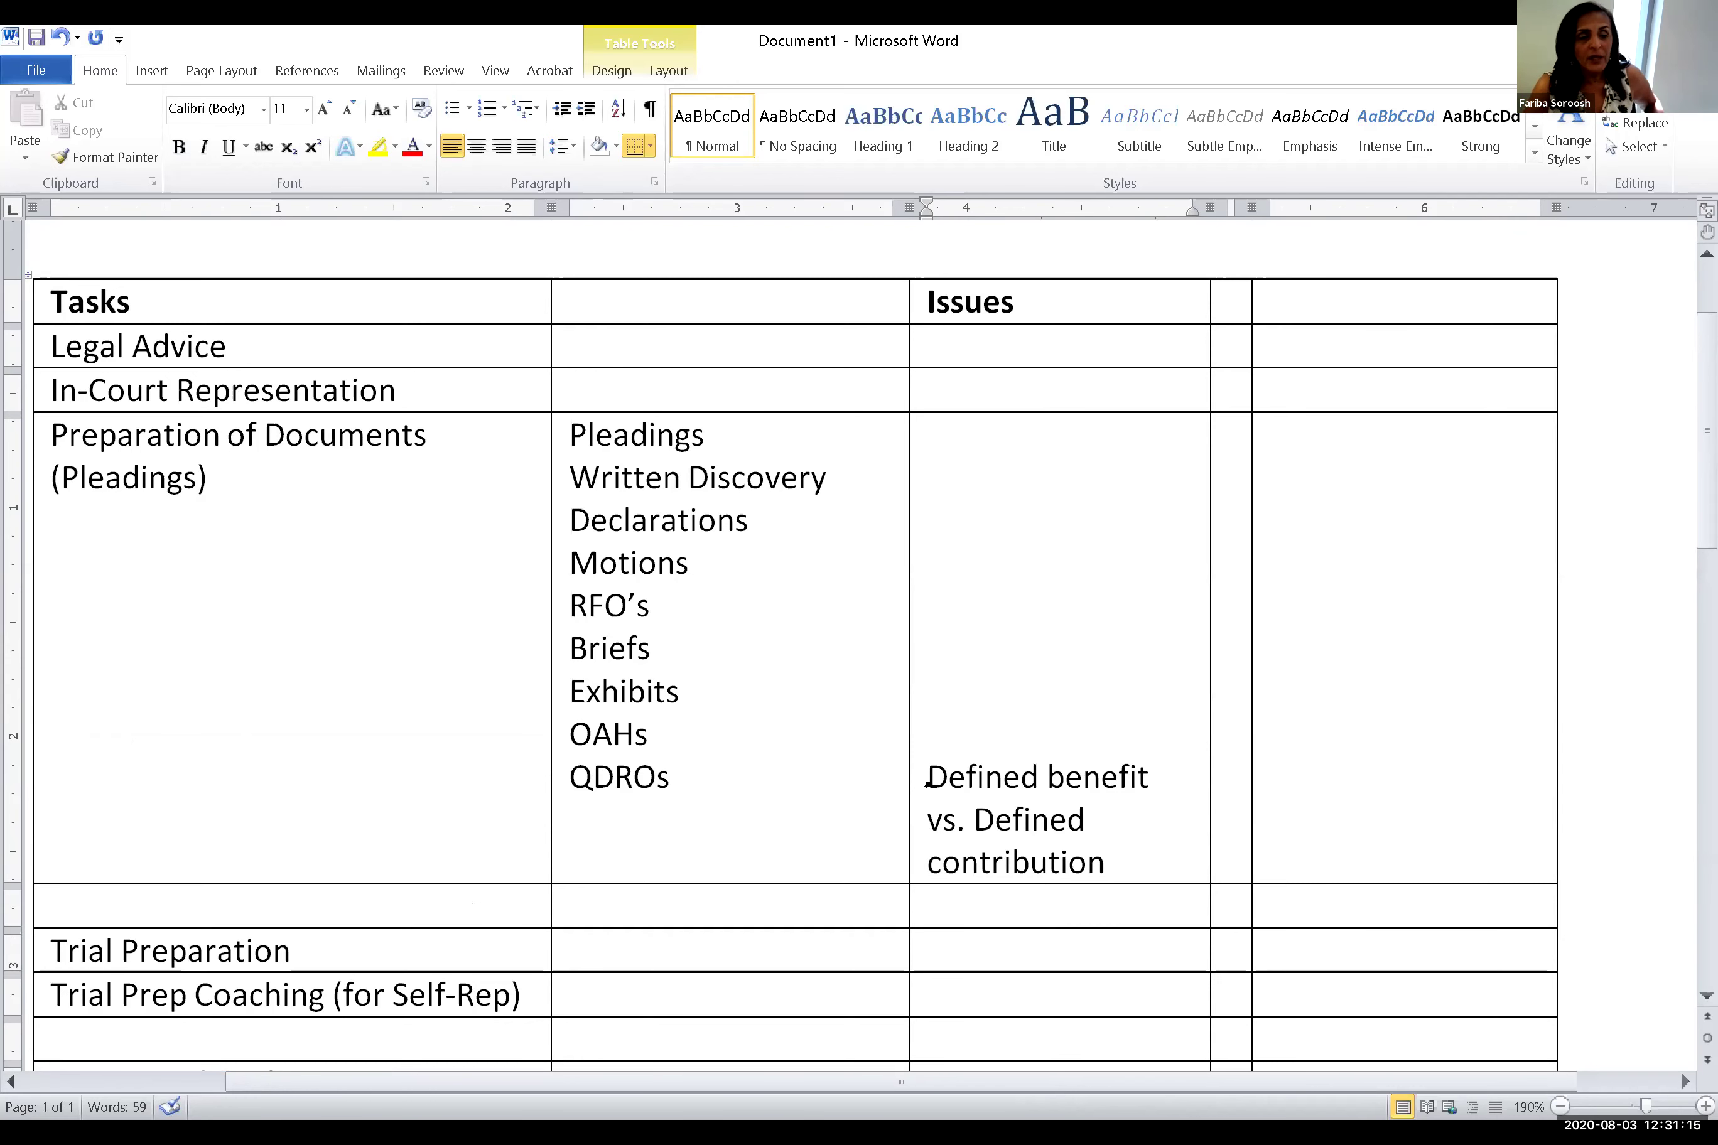
Prefix the "Defined benefit vs. Defined contribution" issue with "QDROs: "
{"action": "left_click", "coordinate": [927, 783]}
{"action": "left_click", "coordinate": [930, 777]}
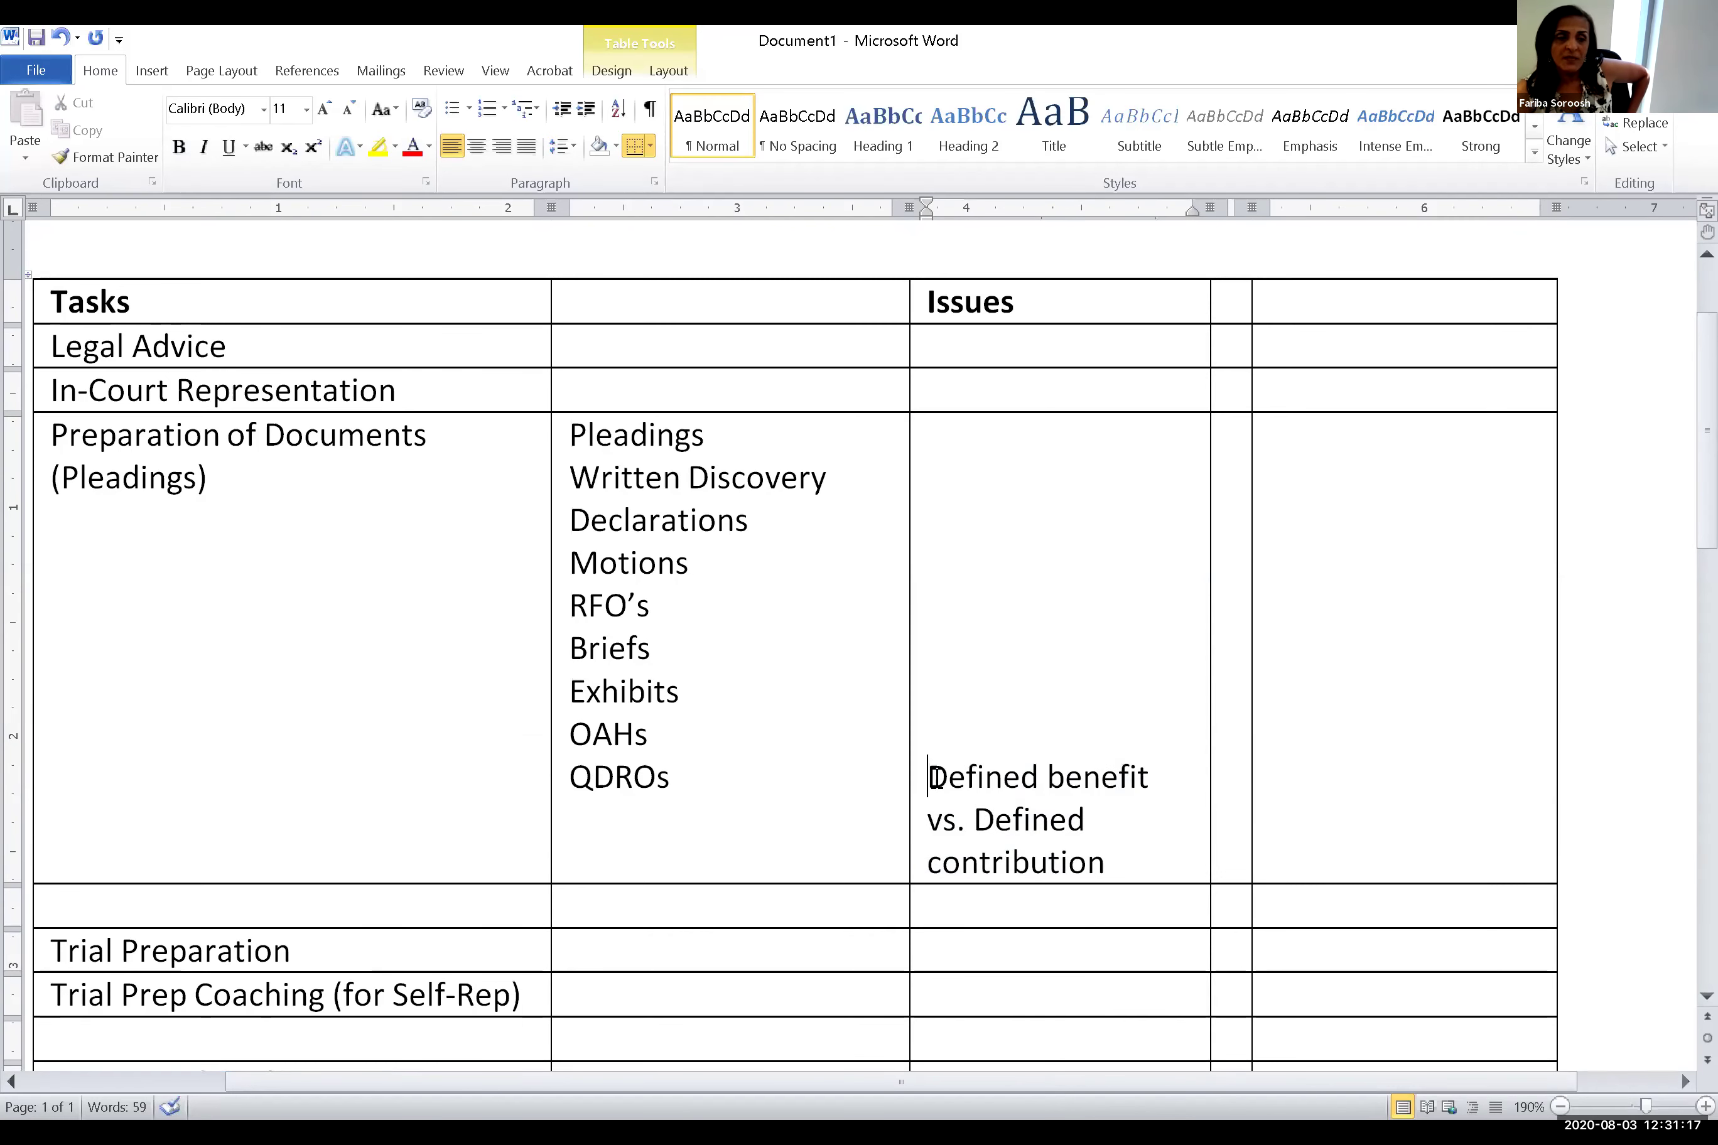
{"action": "type", "text": "QDROs"}
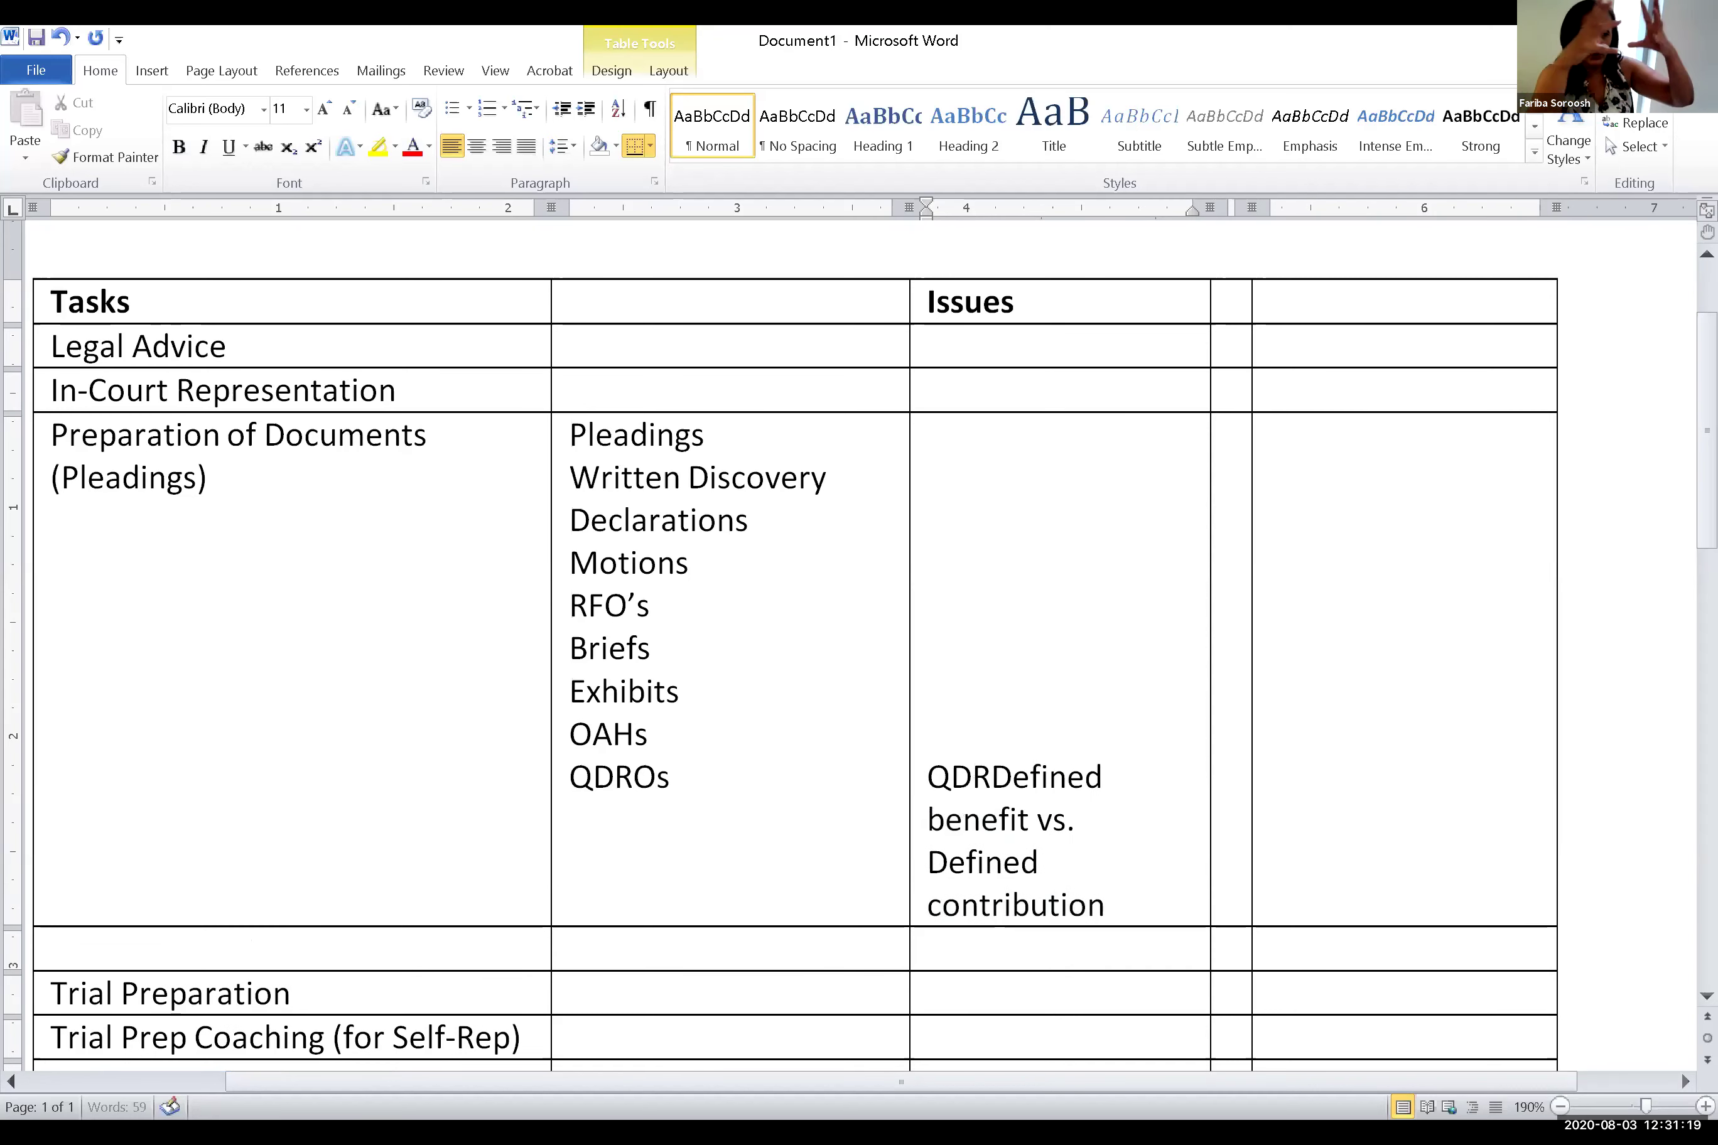
{"action": "type", "text": ":"}
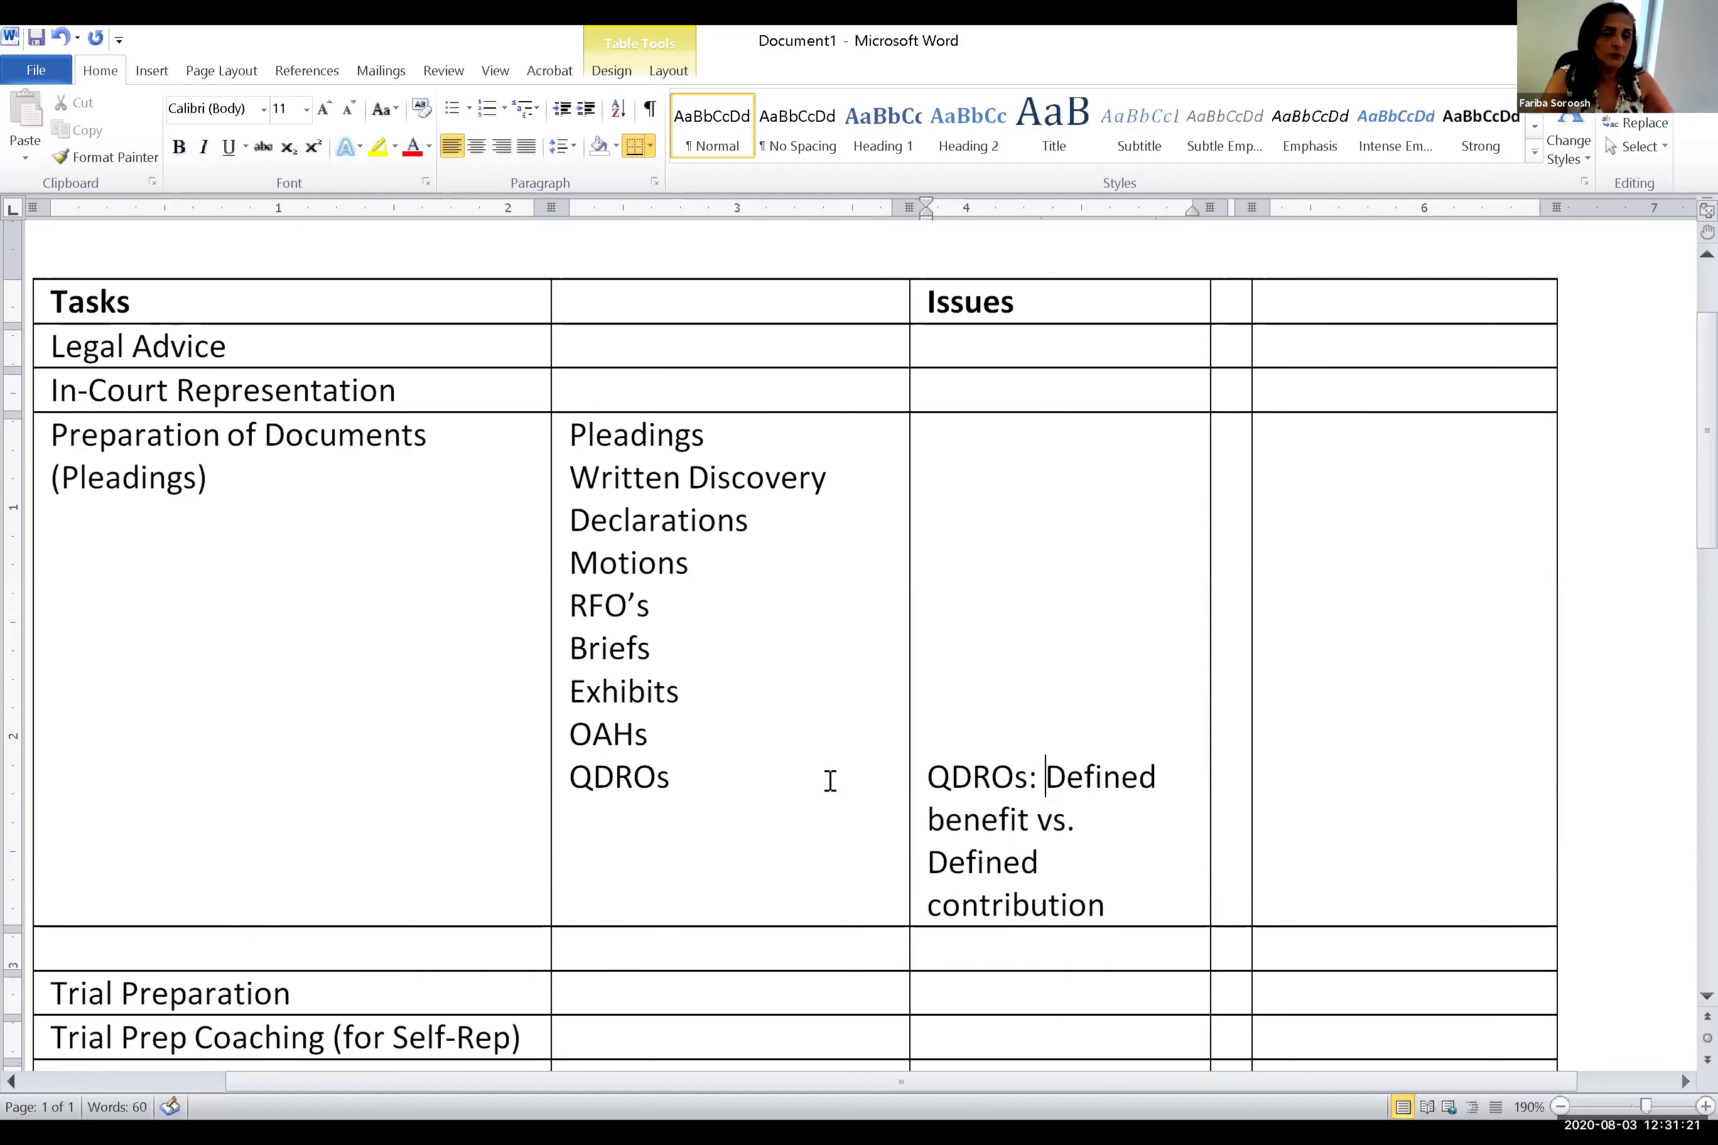
Replace "QDROs" at the end of the document list with "Judgments"
{"action": "left_click_drag", "start_coordinate": [709, 774], "coordinate": [496, 769]}
{"action": "left_click", "coordinate": [624, 788]}
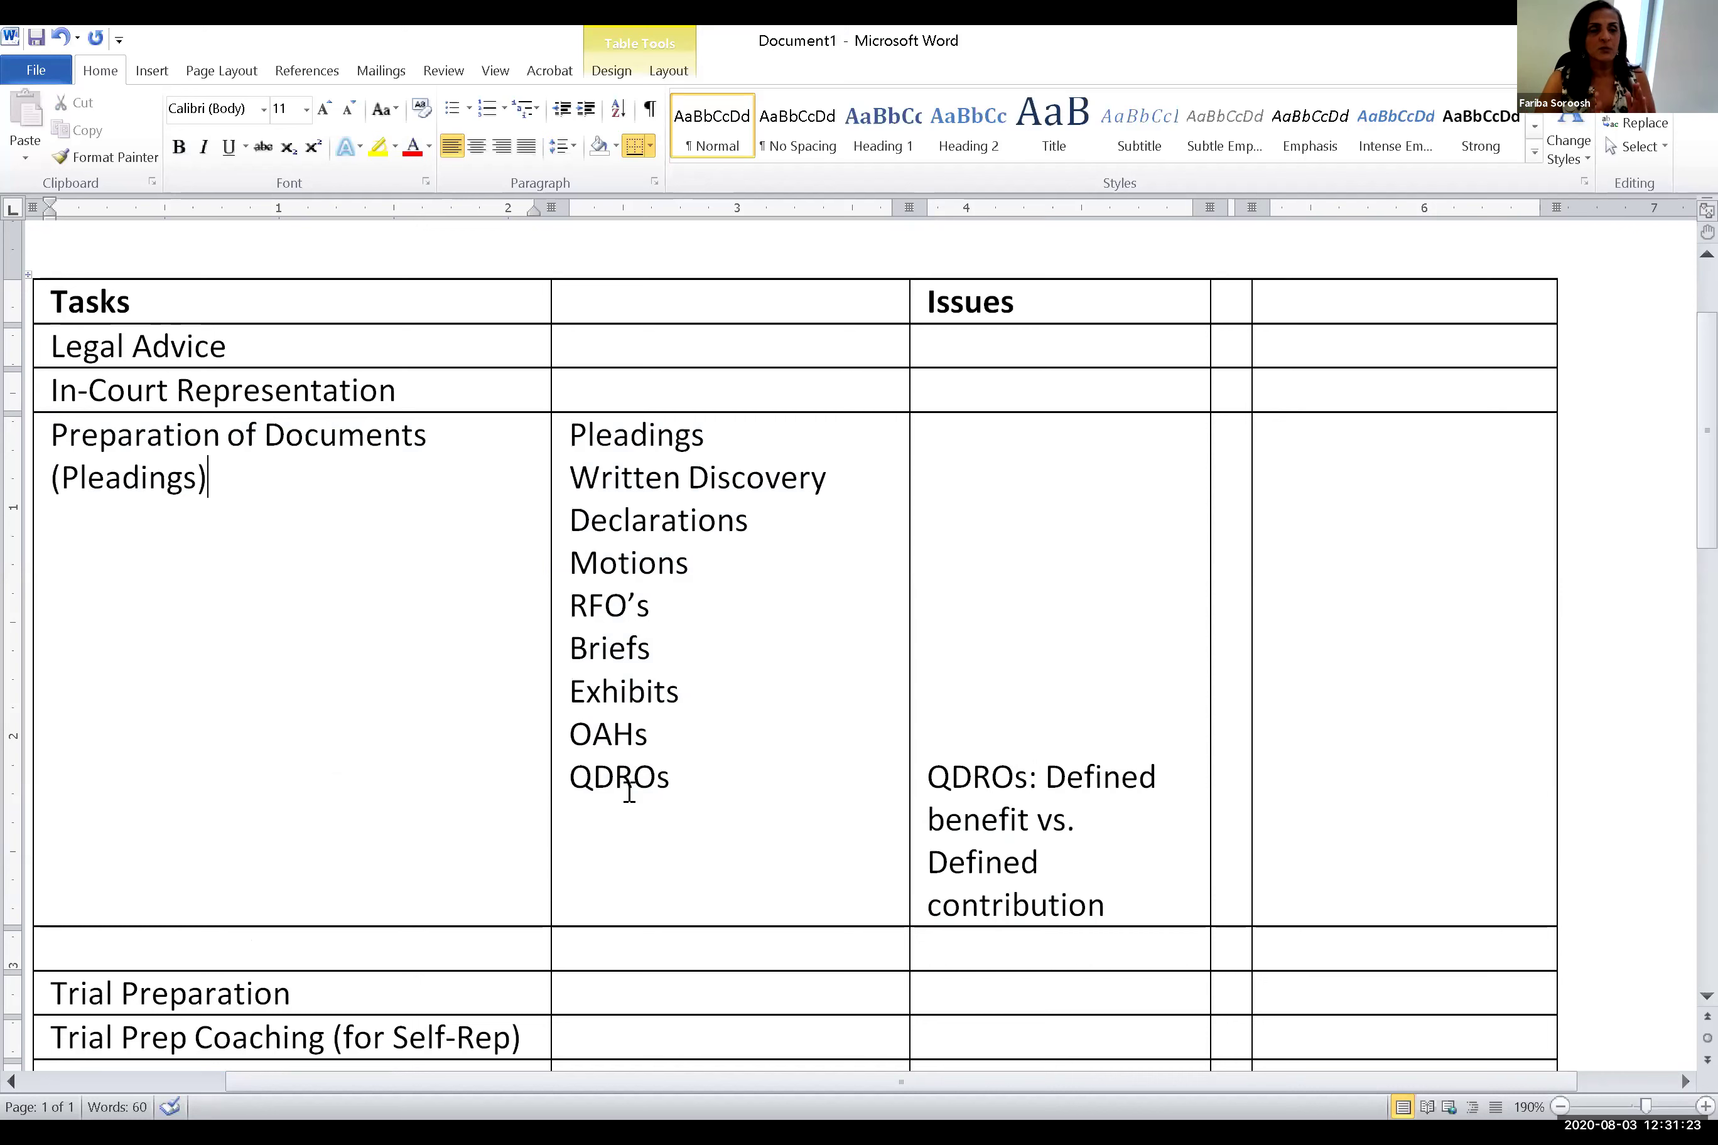
{"action": "left_click_drag", "start_coordinate": [673, 778], "coordinate": [567, 777]}
{"action": "type", "text": "Judgments"}
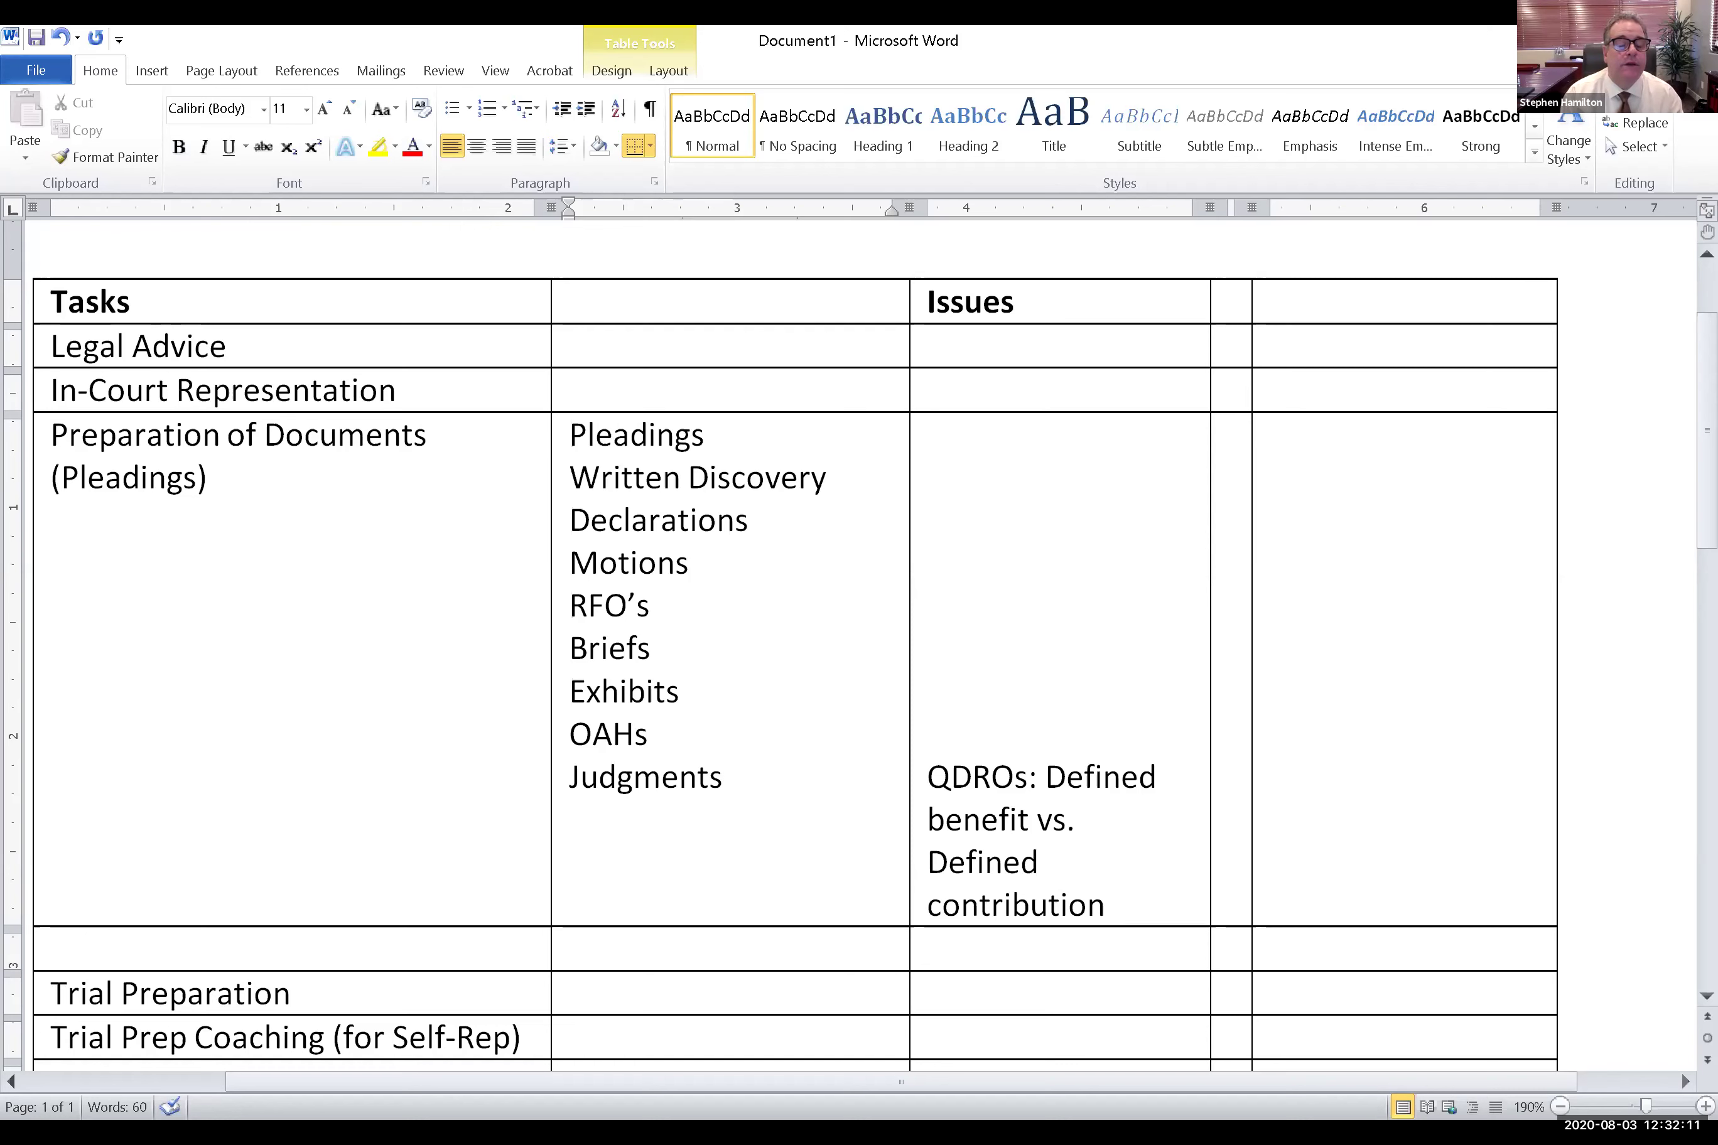
Enter "Joinders" on the first line of the Issues cell for Preparation of Documents
{"action": "left_click", "coordinate": [956, 438]}
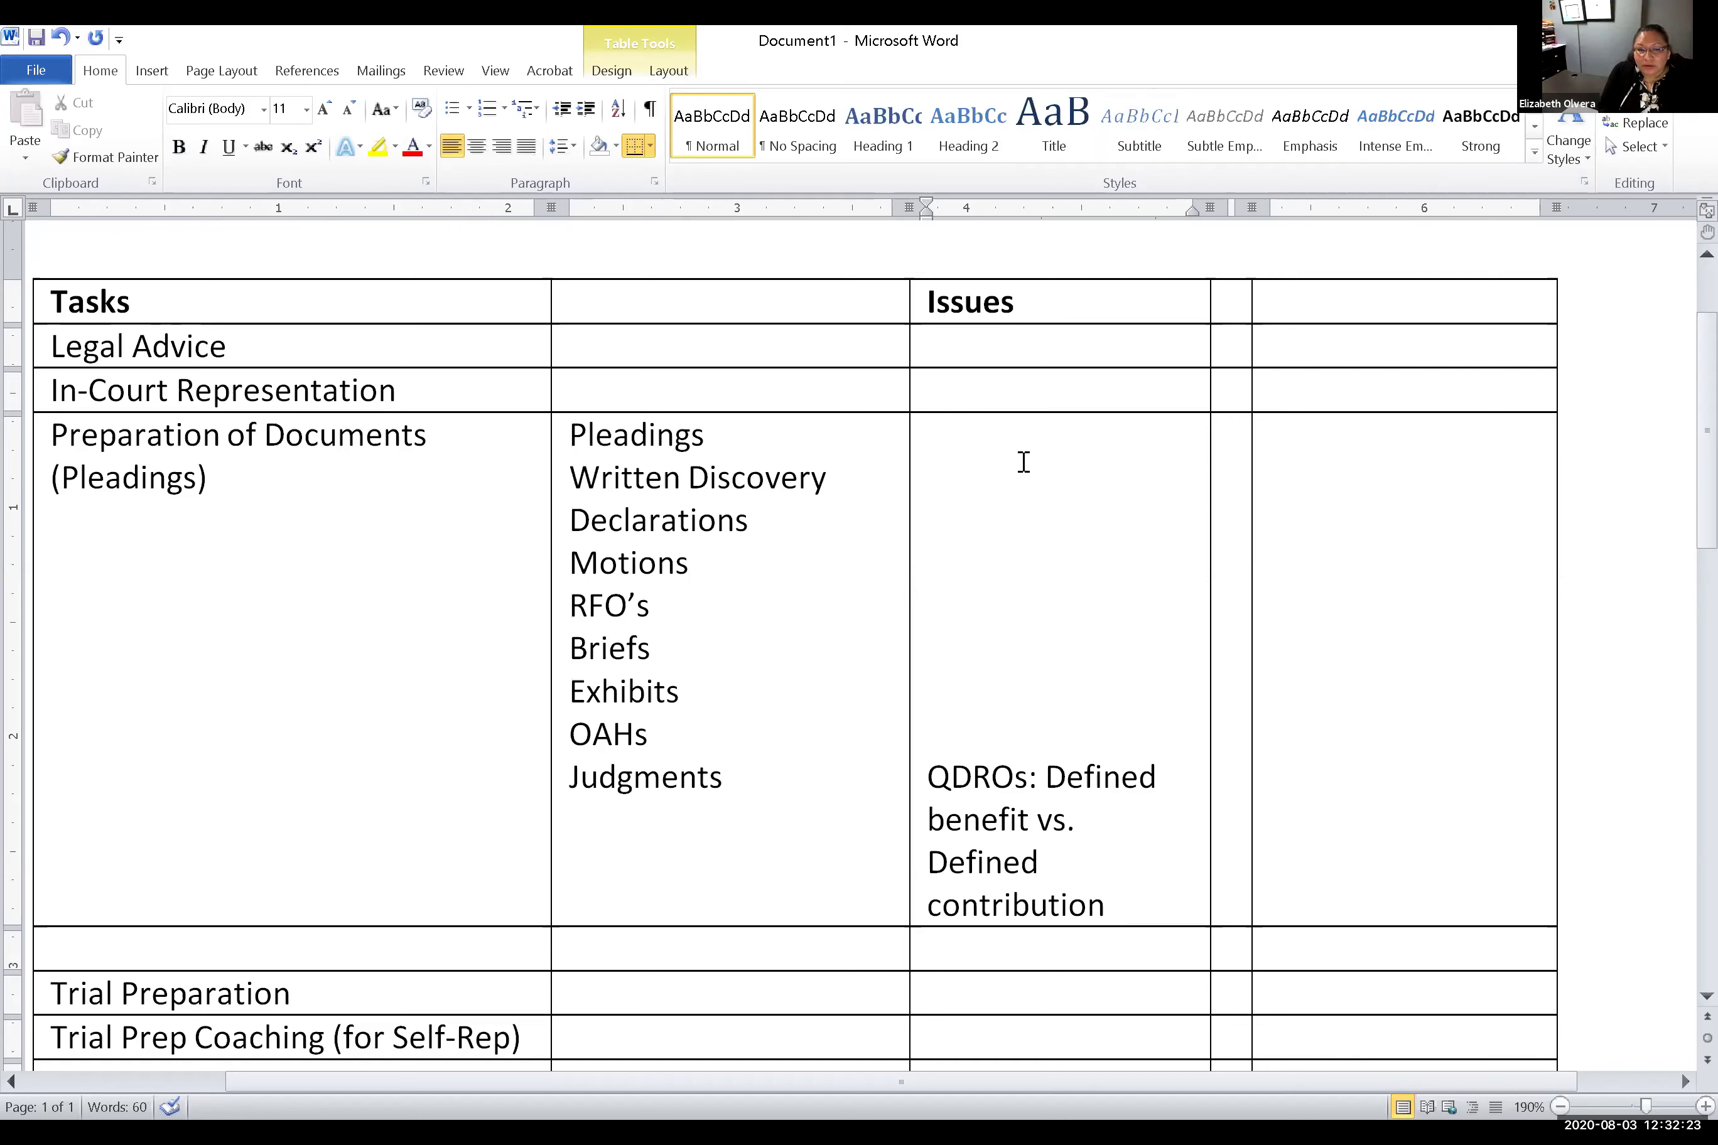
{"action": "type", "text": "Joinders"}
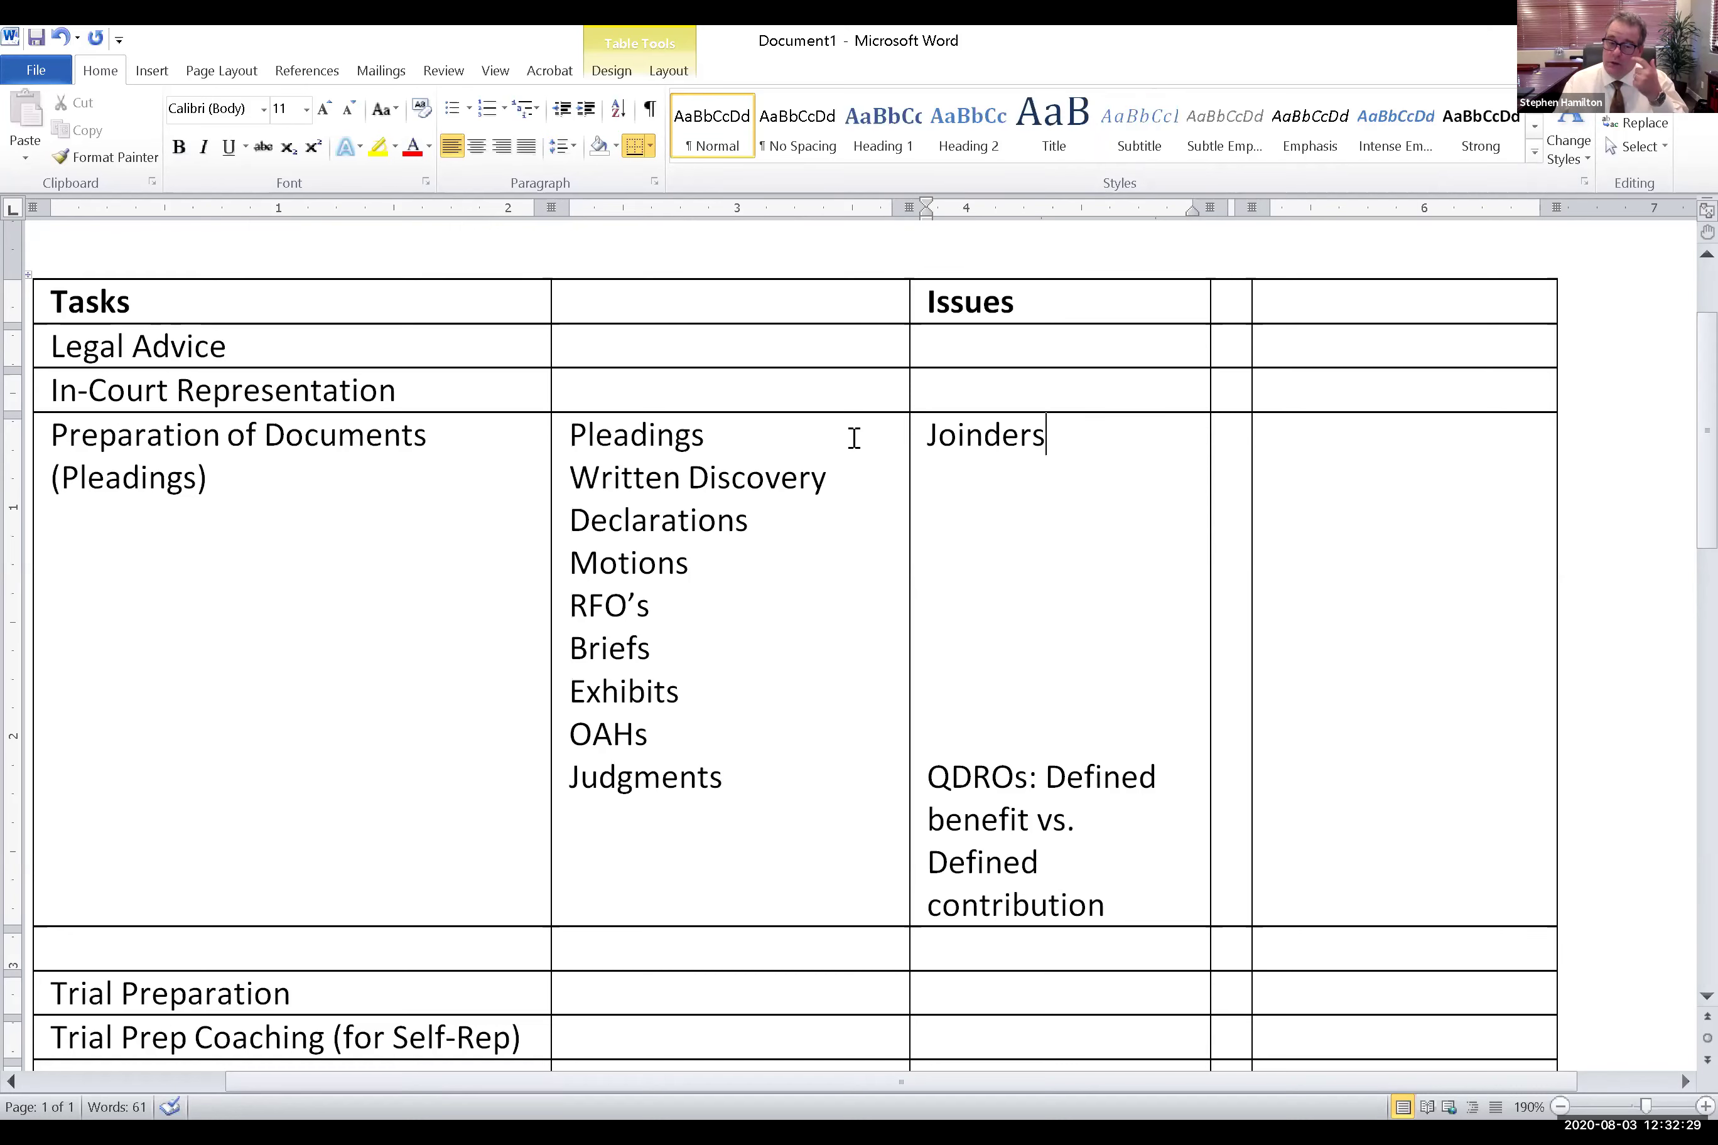
Move "Joinders" out of the Issues cell onto a new line below "Pleadings" in the document list
{"action": "left_click", "coordinate": [795, 423]}
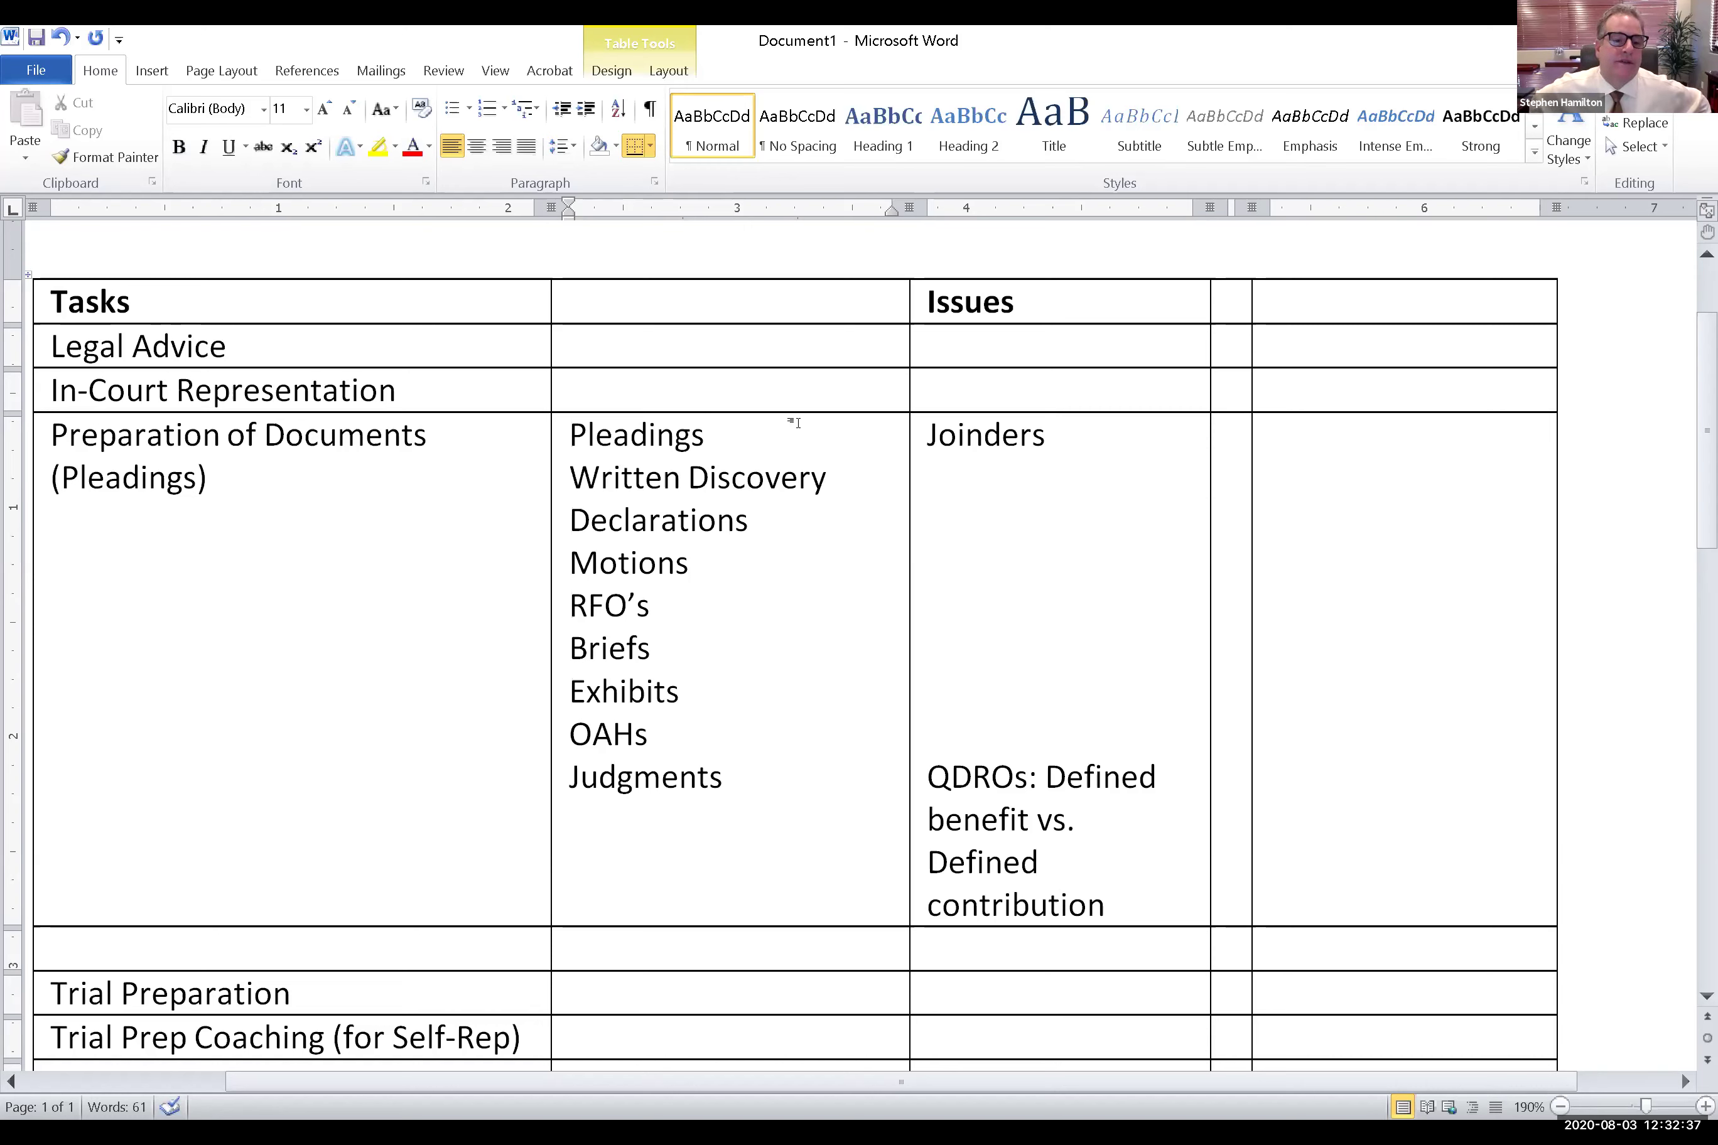
{"action": "key", "text": "Return"}
{"action": "type", "text": "Joine"}
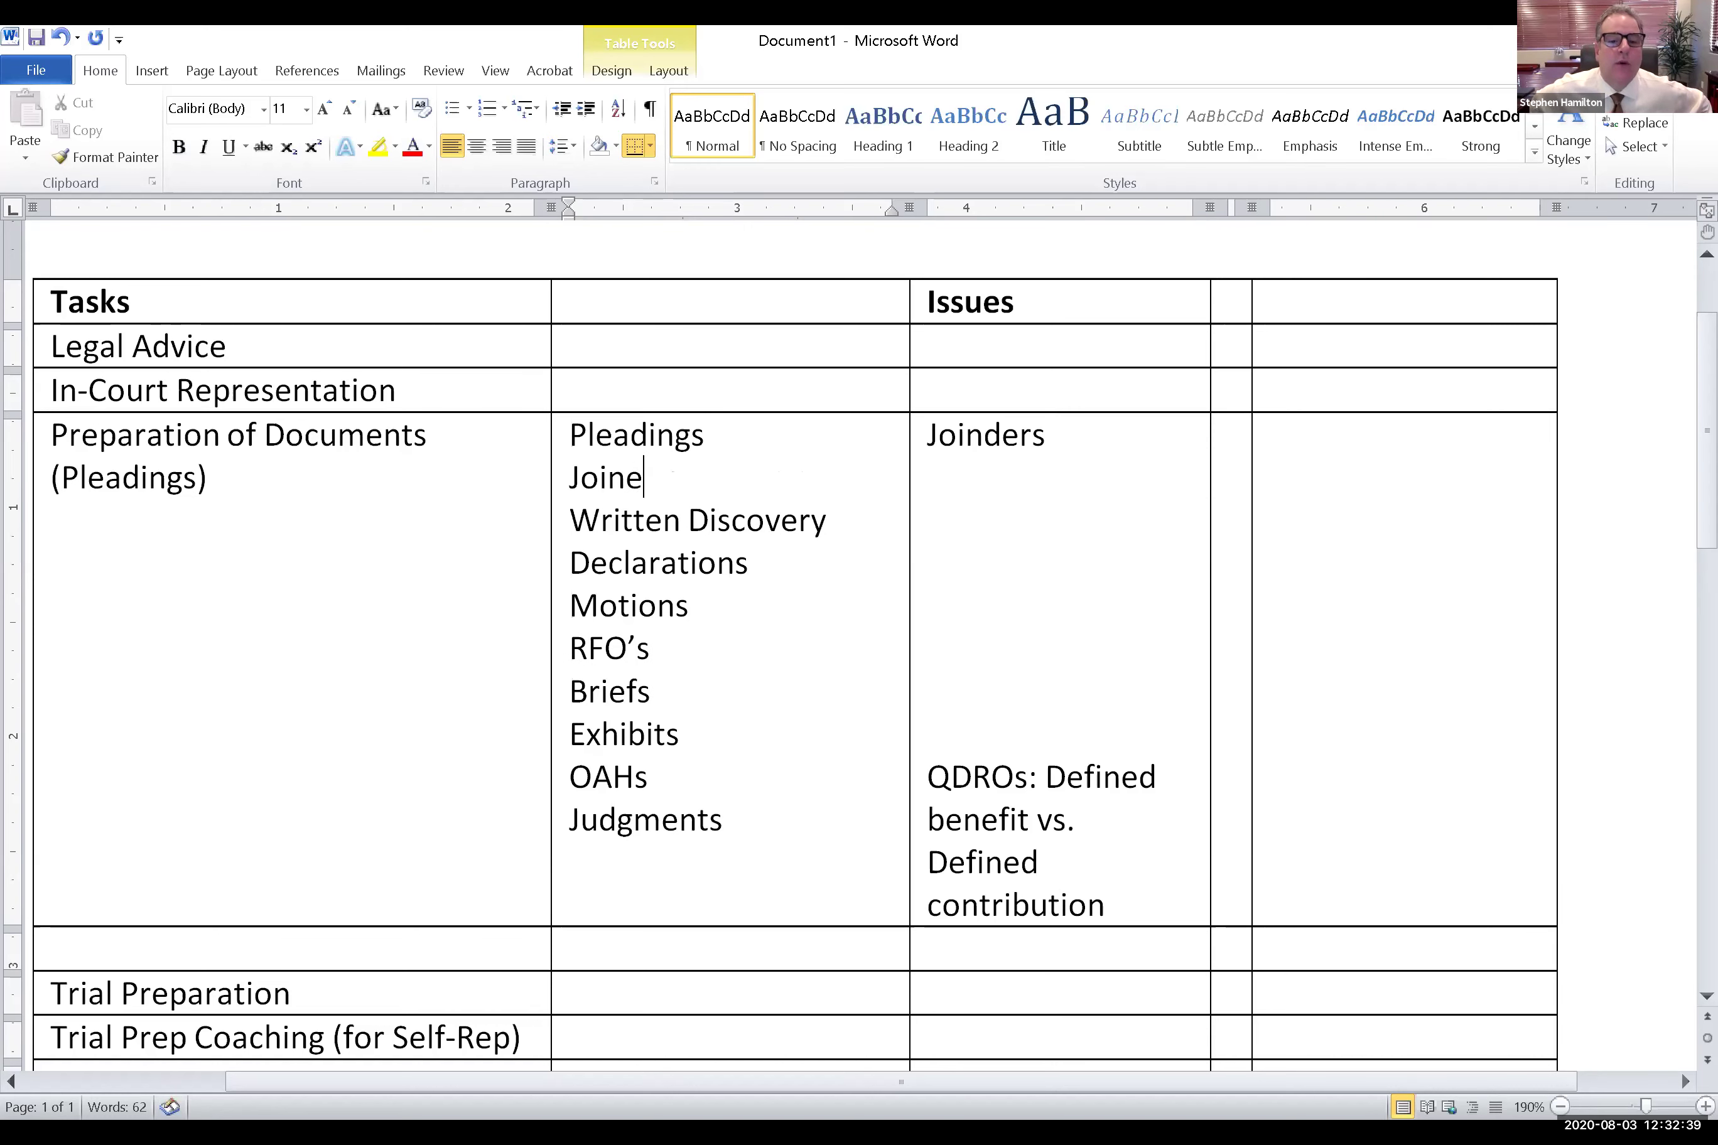
{"action": "key", "text": "BackSpace"}
{"action": "type", "text": "ders"}
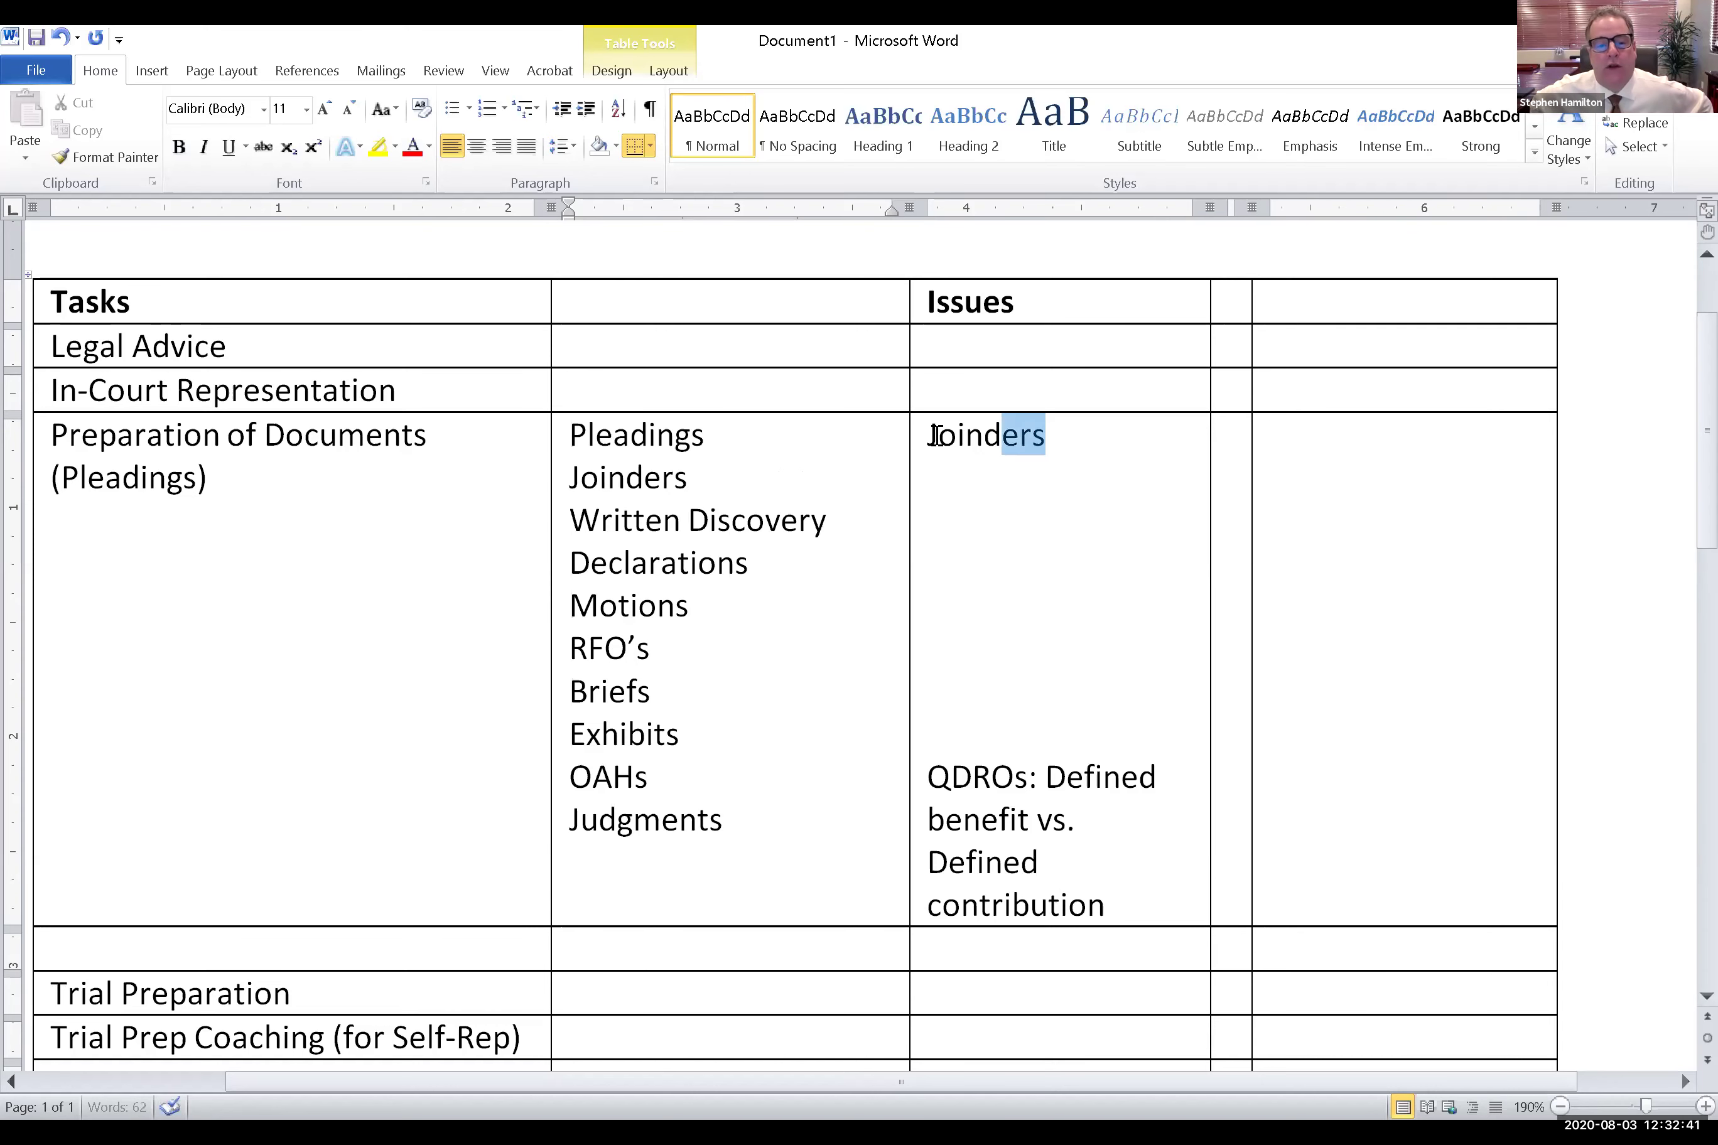
{"action": "left_click_drag", "start_coordinate": [935, 436], "coordinate": [924, 433]}
{"action": "key", "text": "Delete"}
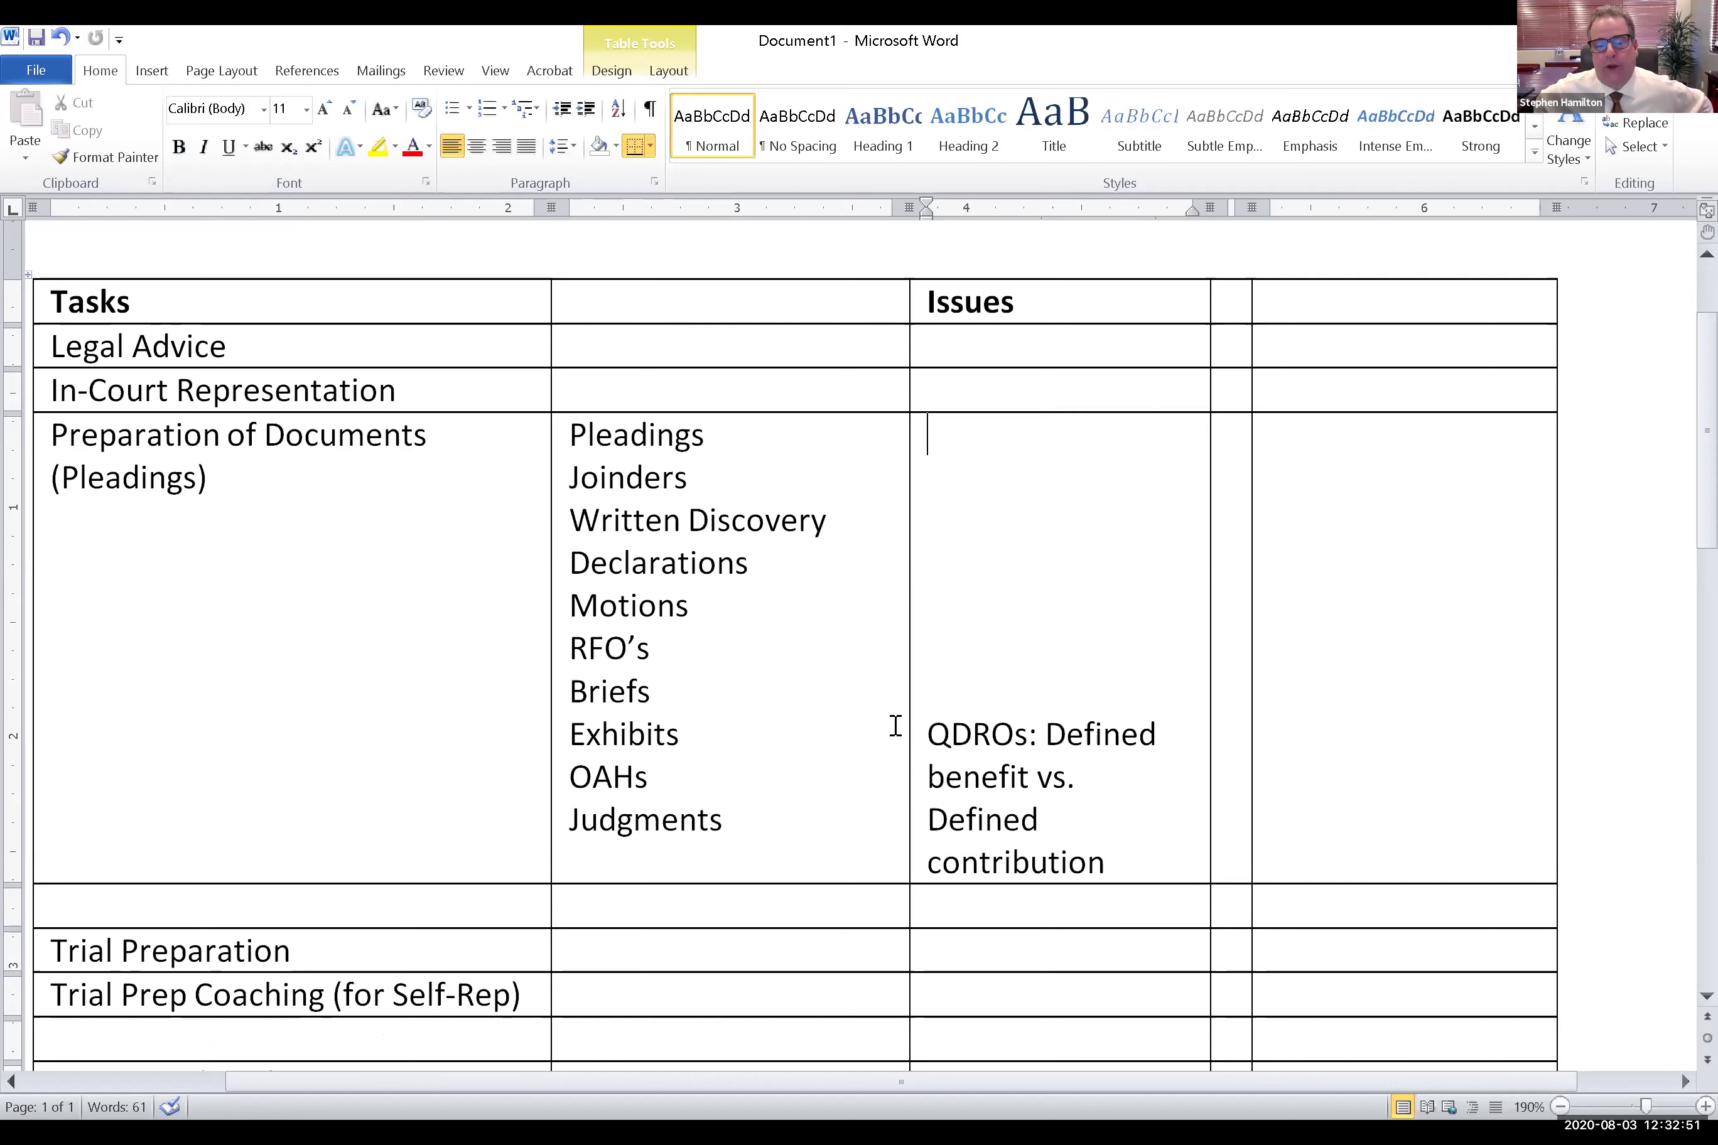
Remove "(Pleadings)" from the "Preparation of Documents" task
{"action": "left_click", "coordinate": [230, 480]}
{"action": "left_click_drag", "start_coordinate": [139, 474], "coordinate": [50, 482]}
{"action": "key", "text": "Delete"}
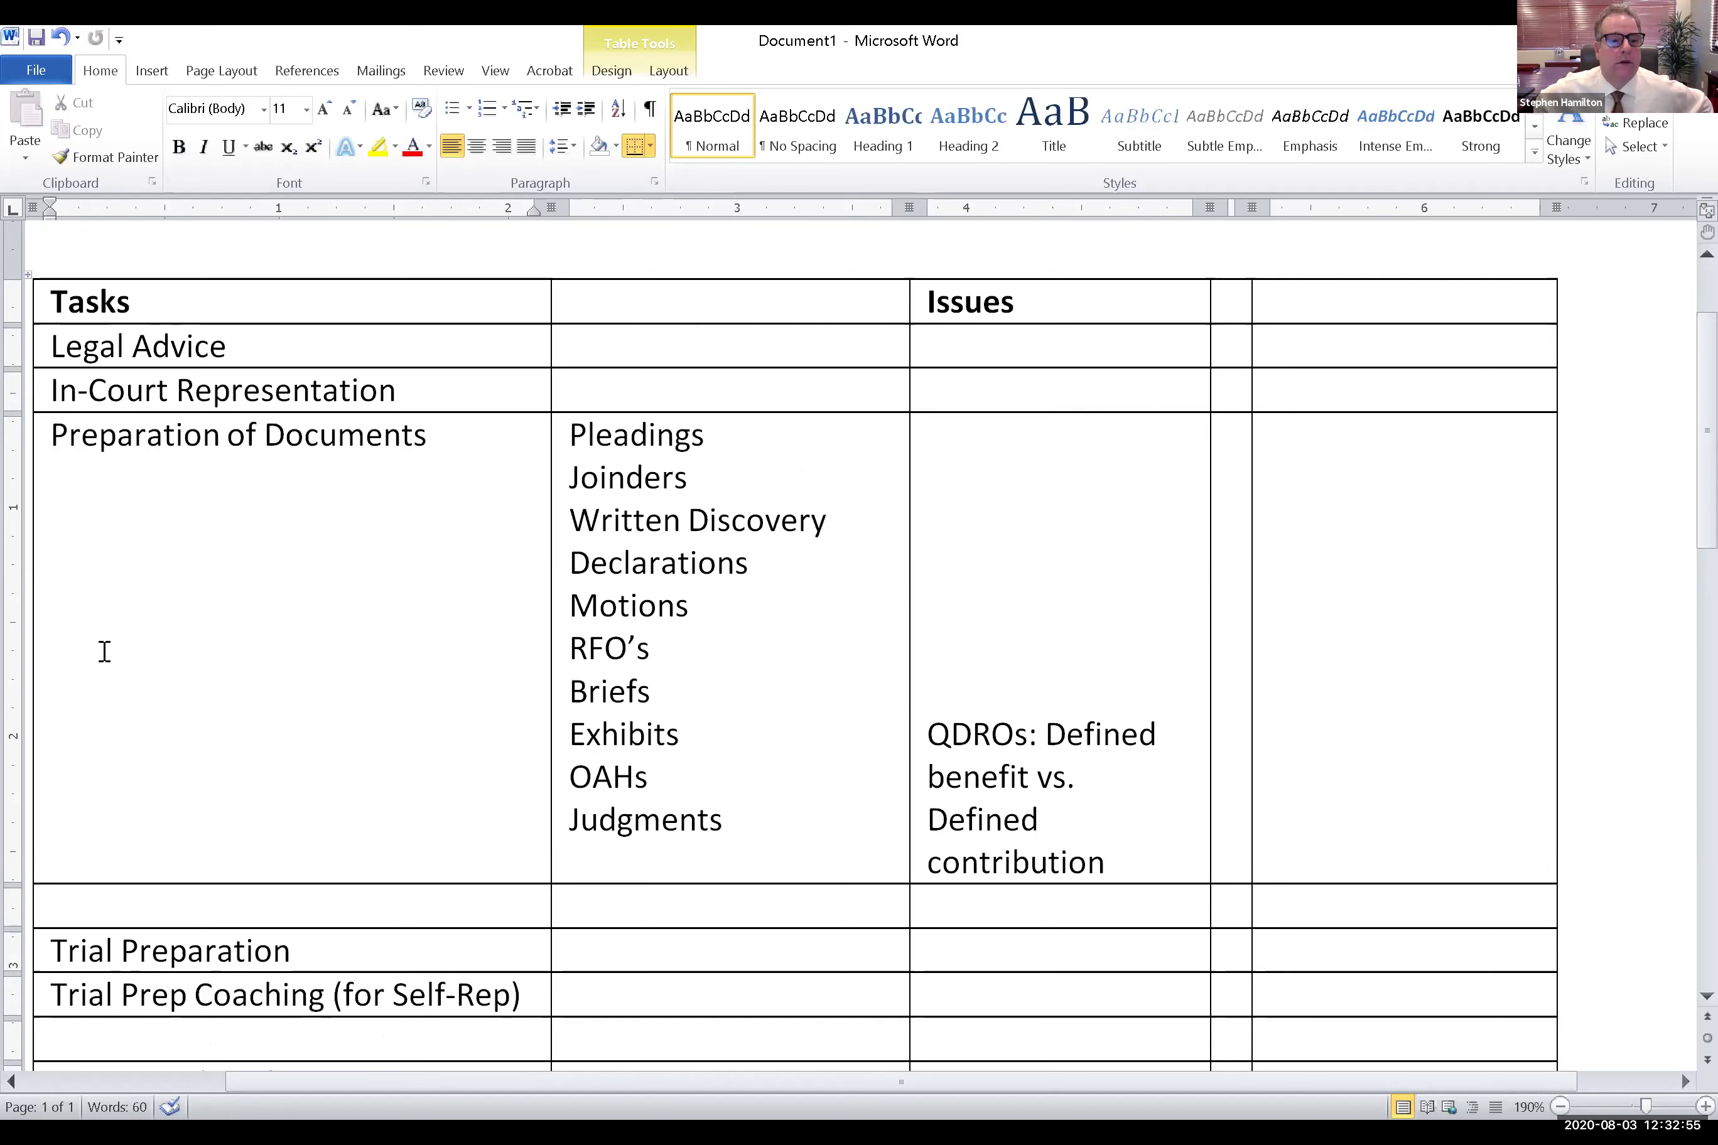
Review the table's task rows, document list and issues from the header down to the highlighted tasks
{"action": "scroll", "coordinate": [108, 604], "scroll_direction": "down", "scroll_amount": 1}
{"action": "scroll", "coordinate": [108, 604], "scroll_direction": "down", "scroll_amount": 1}
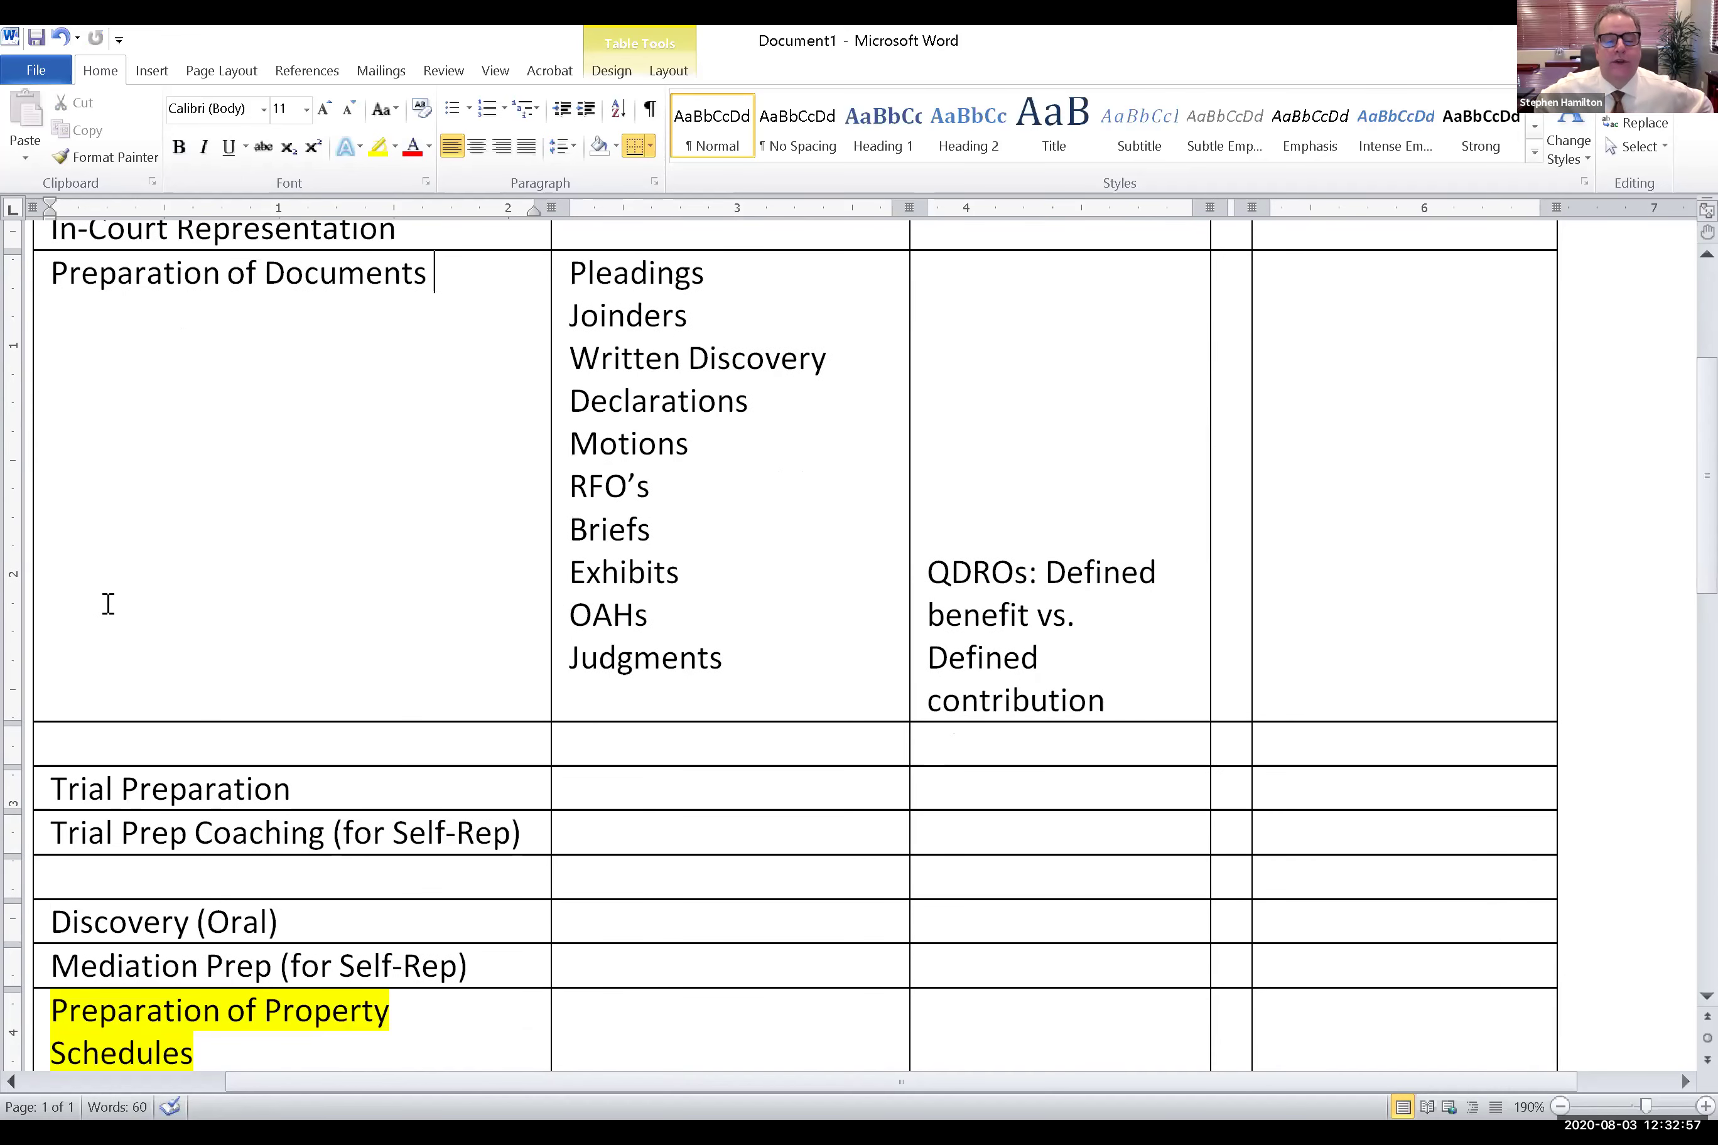
{"action": "scroll", "coordinate": [108, 603], "scroll_direction": "down", "scroll_amount": 2}
{"action": "scroll", "coordinate": [108, 603], "scroll_direction": "down", "scroll_amount": 3}
{"action": "scroll", "coordinate": [108, 604], "scroll_direction": "up", "scroll_amount": 3}
{"action": "scroll", "coordinate": [107, 604], "scroll_direction": "up", "scroll_amount": 3}
{"action": "scroll", "coordinate": [108, 603], "scroll_direction": "down", "scroll_amount": 1}
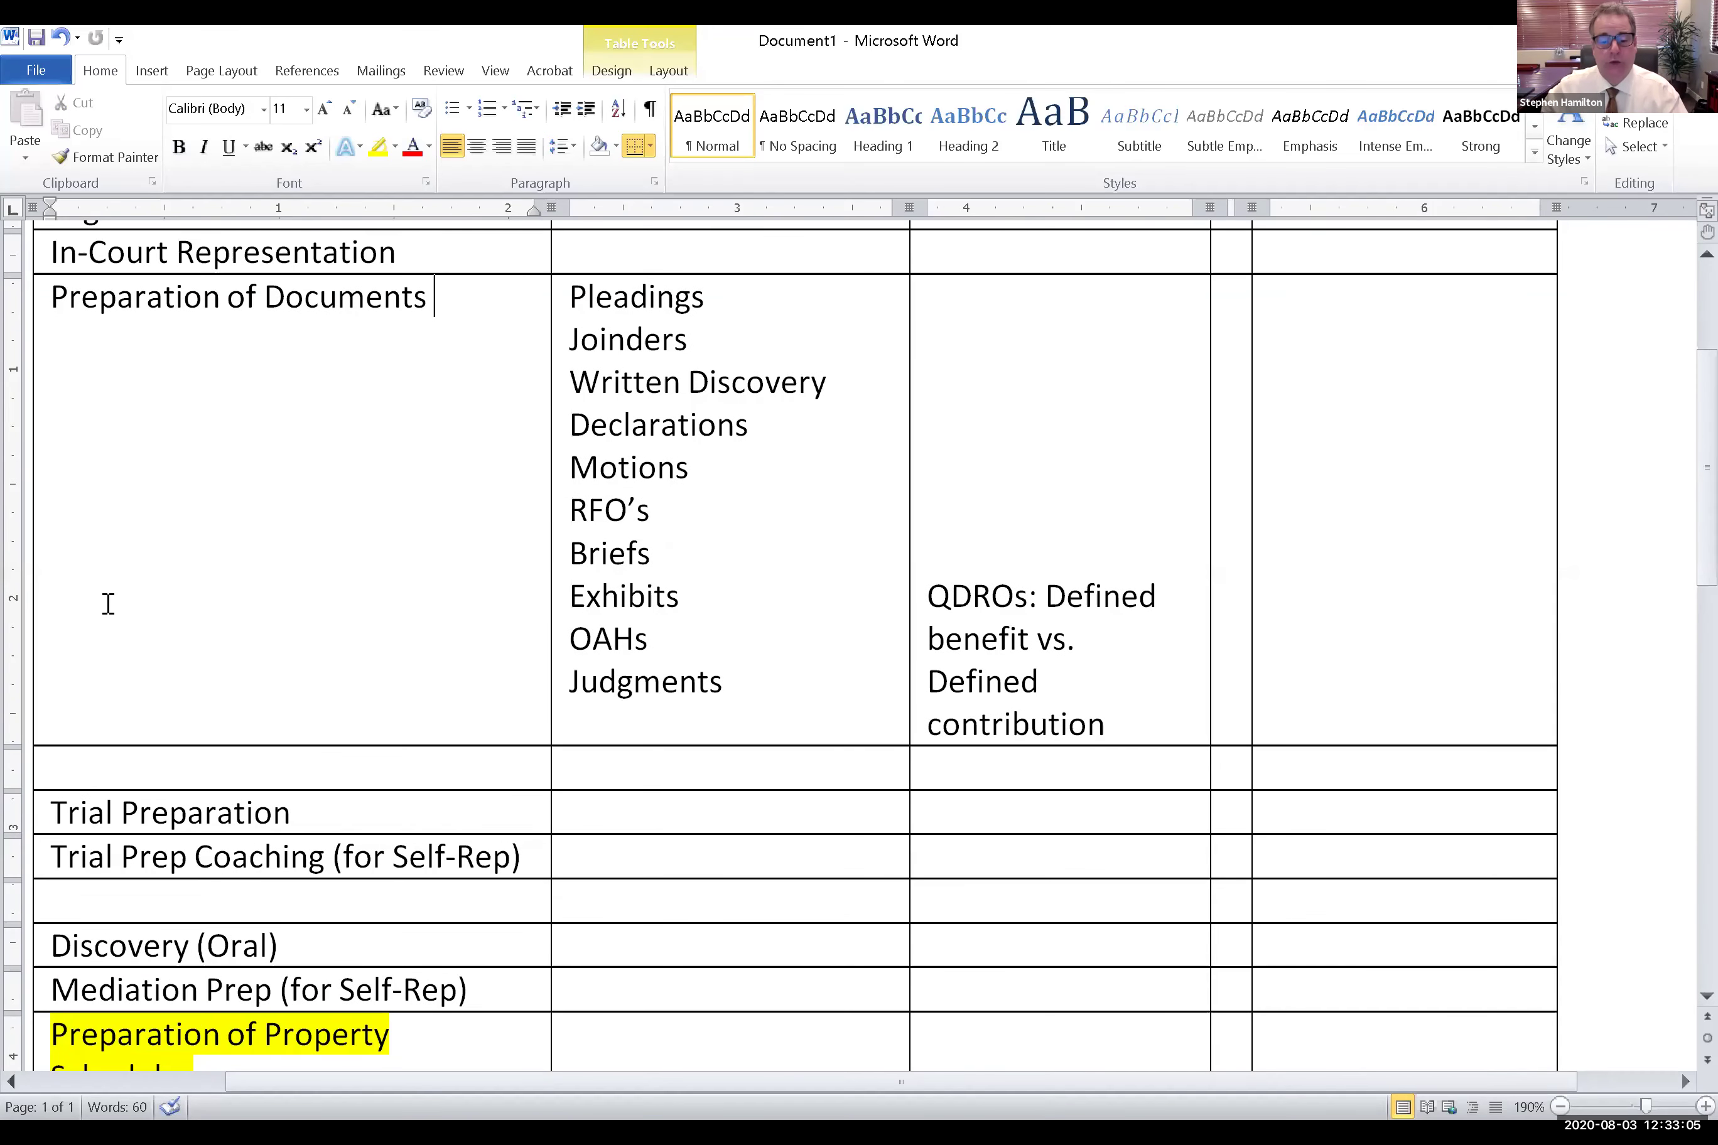
{"action": "scroll", "coordinate": [108, 604], "scroll_direction": "down", "scroll_amount": 3}
{"action": "scroll", "coordinate": [108, 604], "scroll_direction": "up", "scroll_amount": 2}
{"action": "scroll", "coordinate": [108, 604], "scroll_direction": "up", "scroll_amount": 3}
{"action": "scroll", "coordinate": [108, 604], "scroll_direction": "down", "scroll_amount": 1}
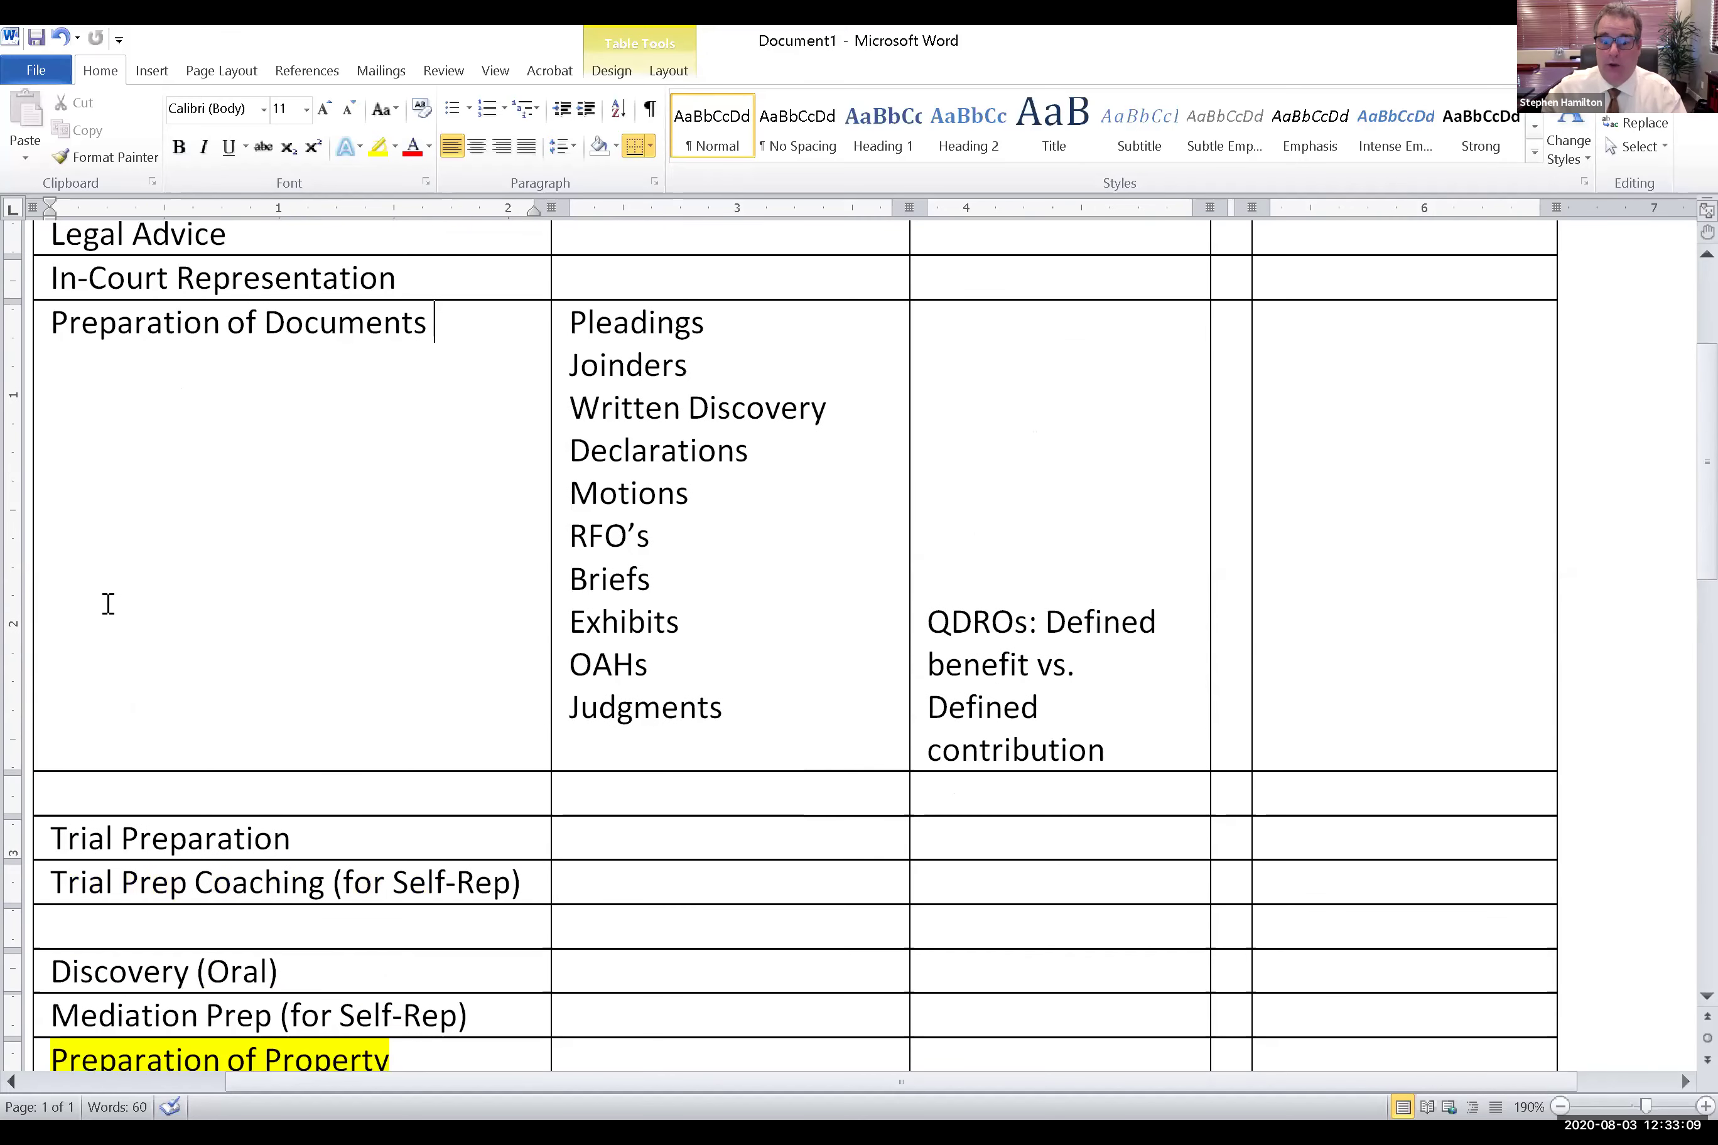
{"action": "scroll", "coordinate": [108, 604], "scroll_direction": "down", "scroll_amount": 2}
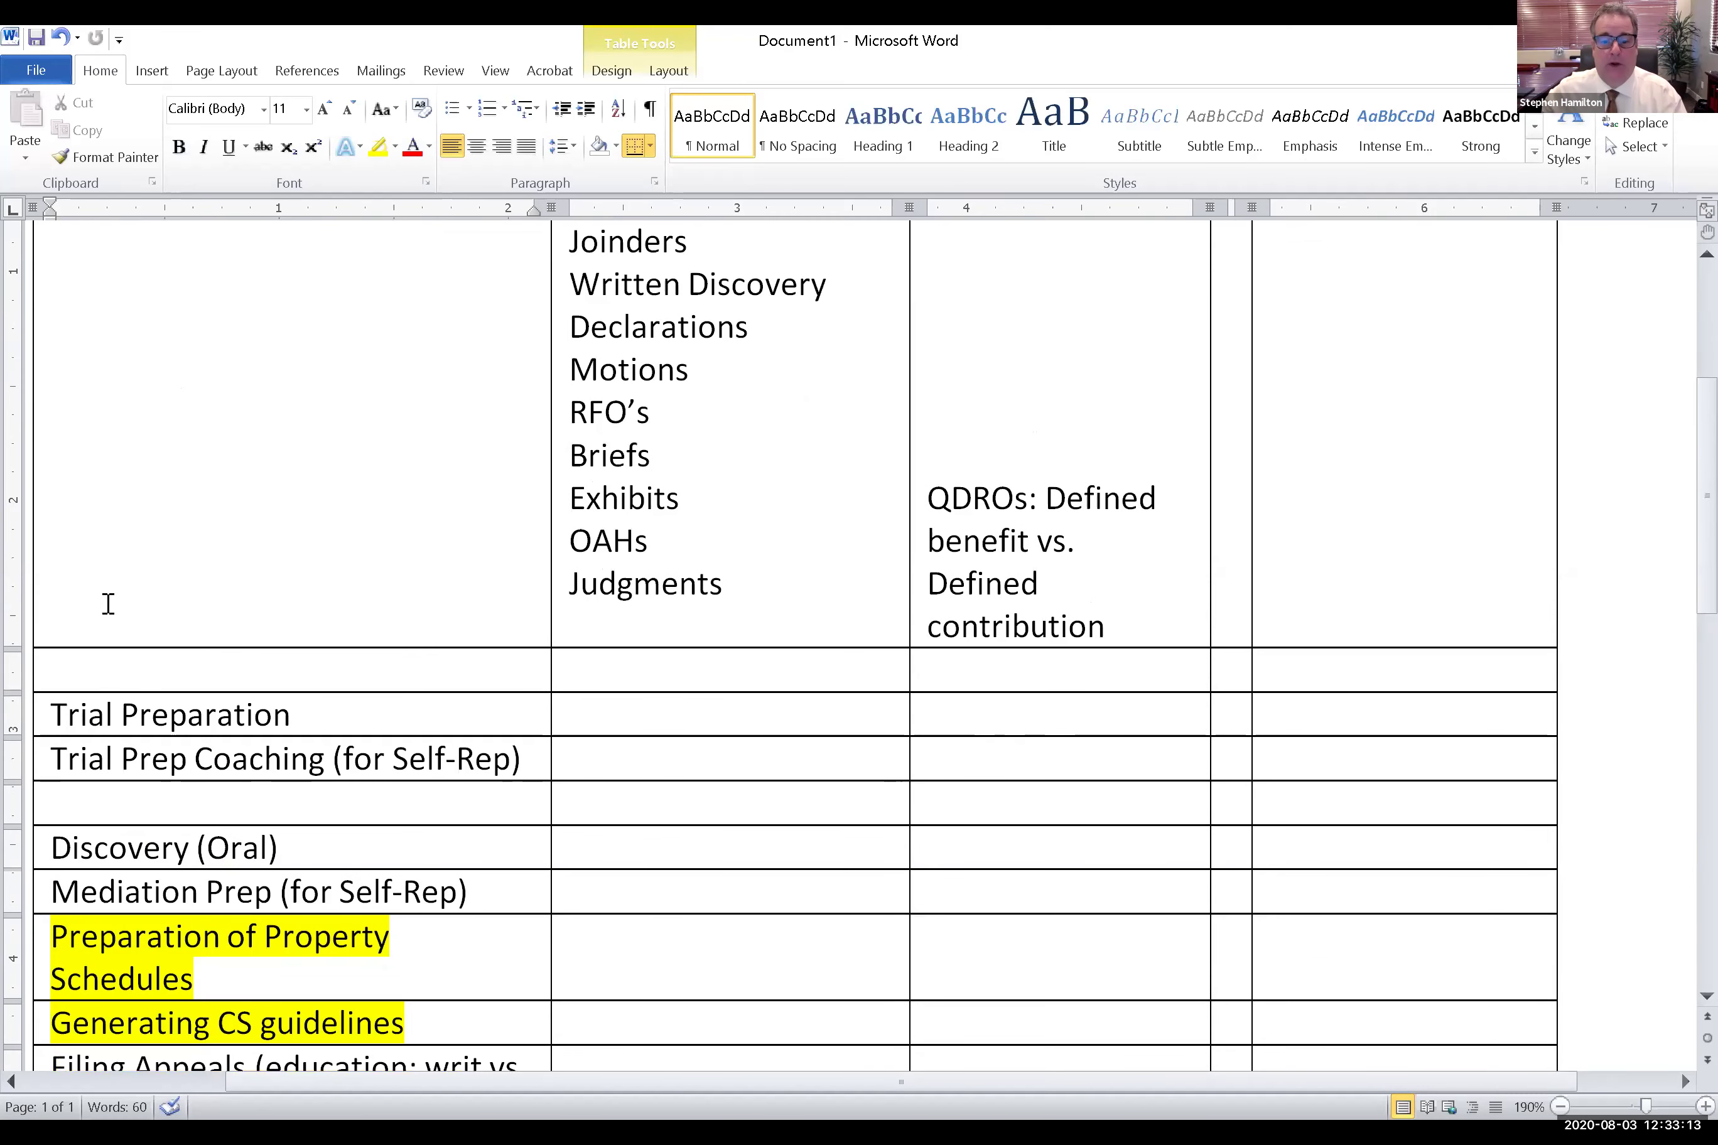
{"action": "scroll", "coordinate": [108, 603], "scroll_direction": "up", "scroll_amount": 5}
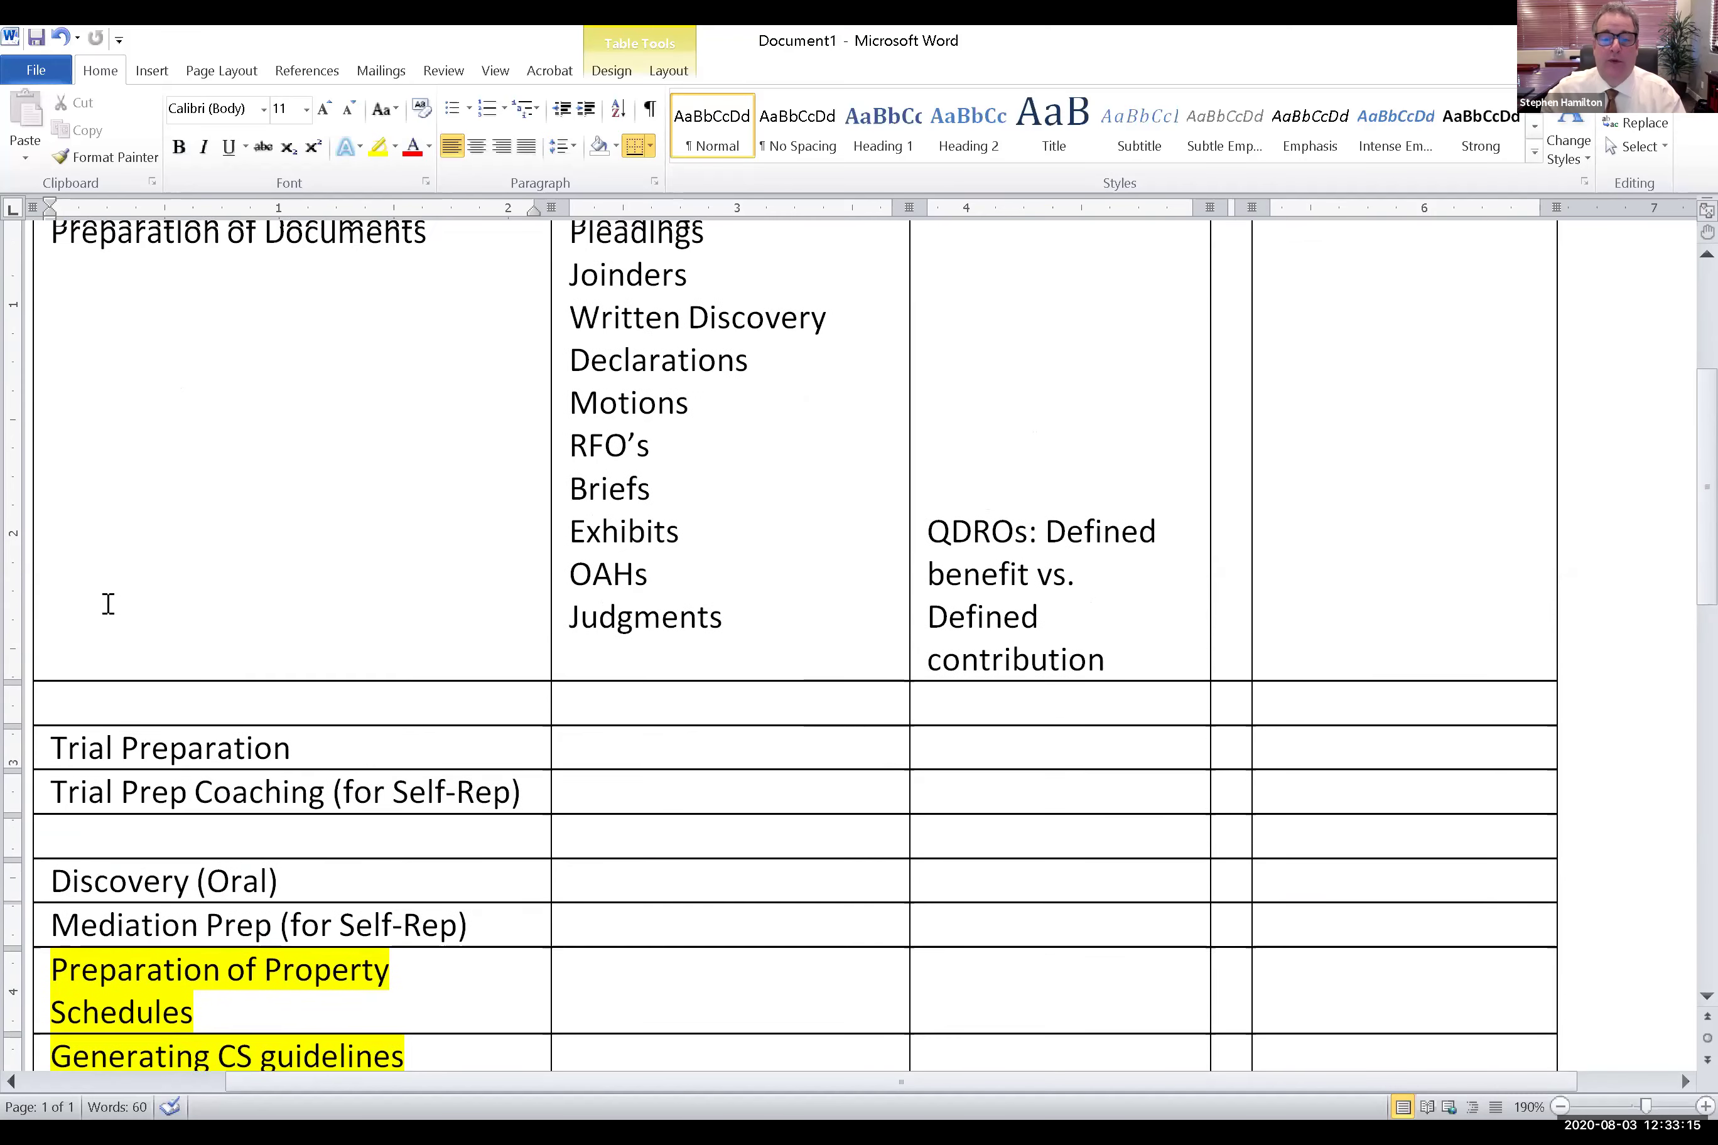
{"action": "scroll", "coordinate": [108, 603], "scroll_direction": "down", "scroll_amount": 4}
{"action": "scroll", "coordinate": [108, 603], "scroll_direction": "up", "scroll_amount": 3}
{"action": "scroll", "coordinate": [108, 603], "scroll_direction": "down", "scroll_amount": 1}
{"action": "scroll", "coordinate": [108, 604], "scroll_direction": "up", "scroll_amount": 1}
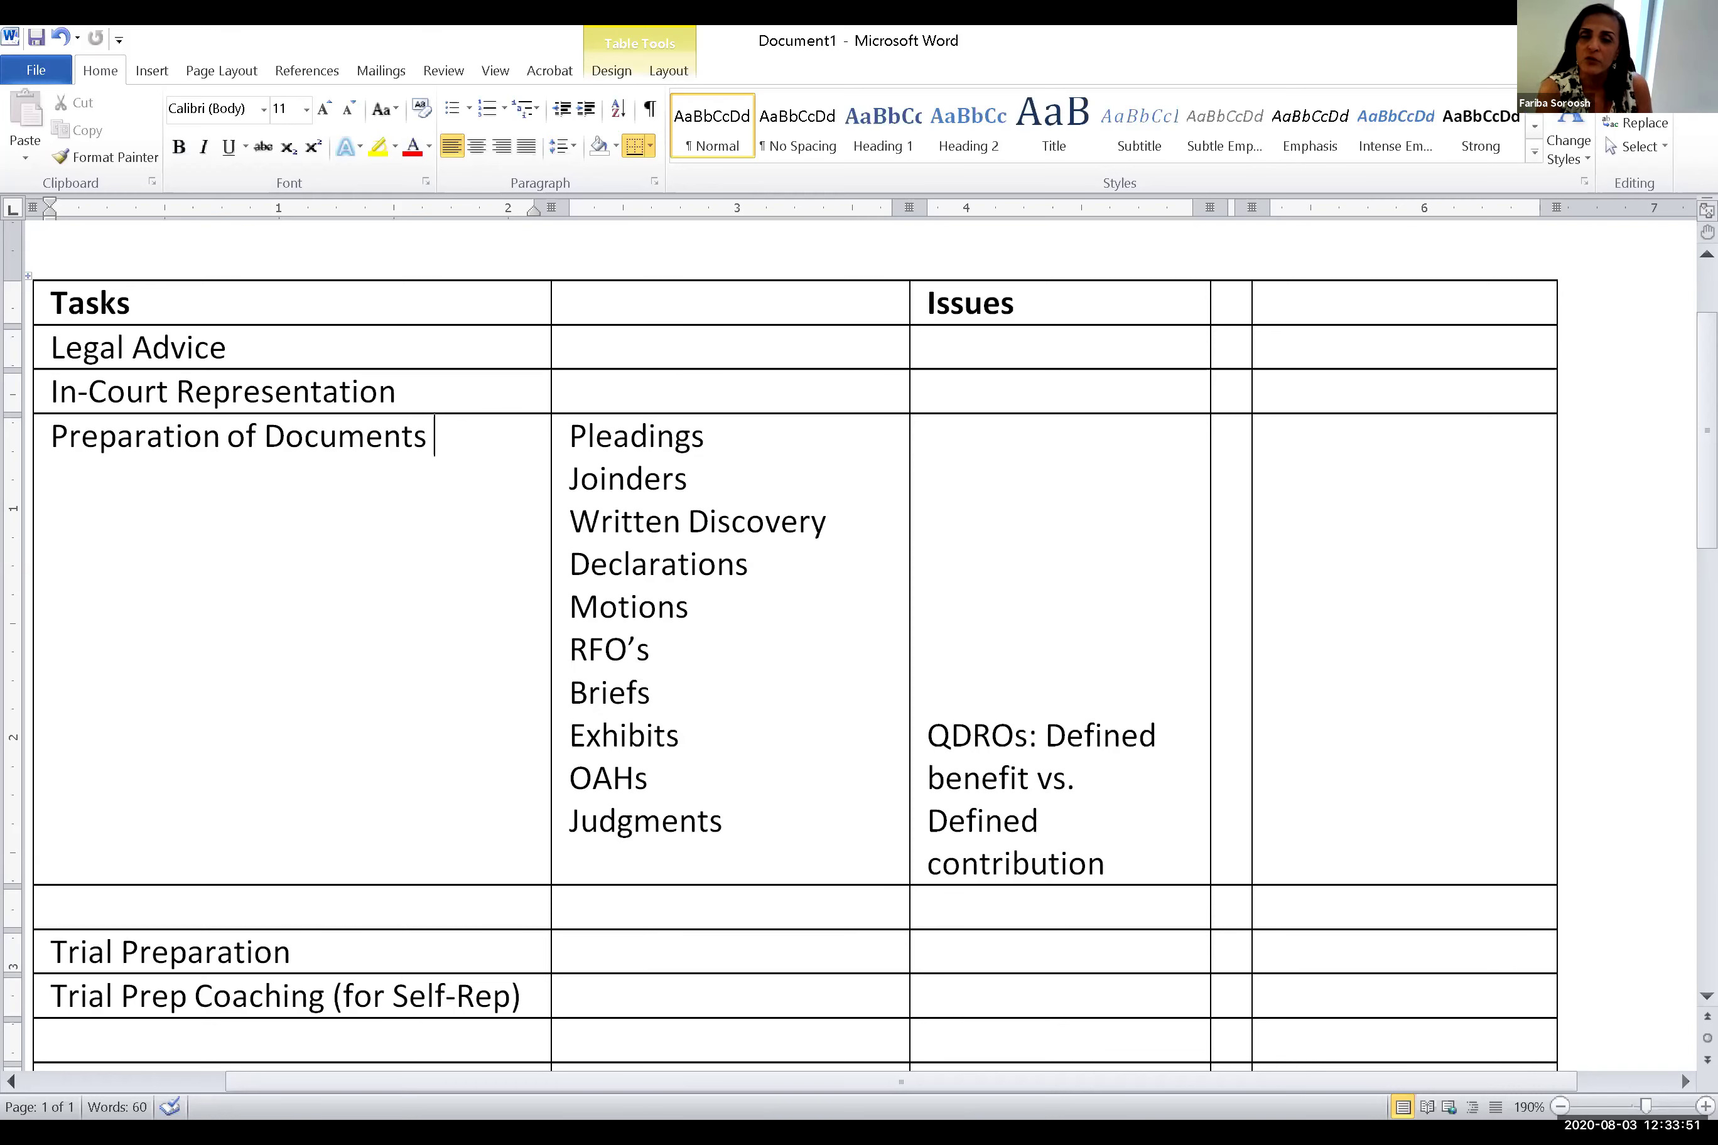
{"action": "left_click", "coordinate": [1010, 444]}
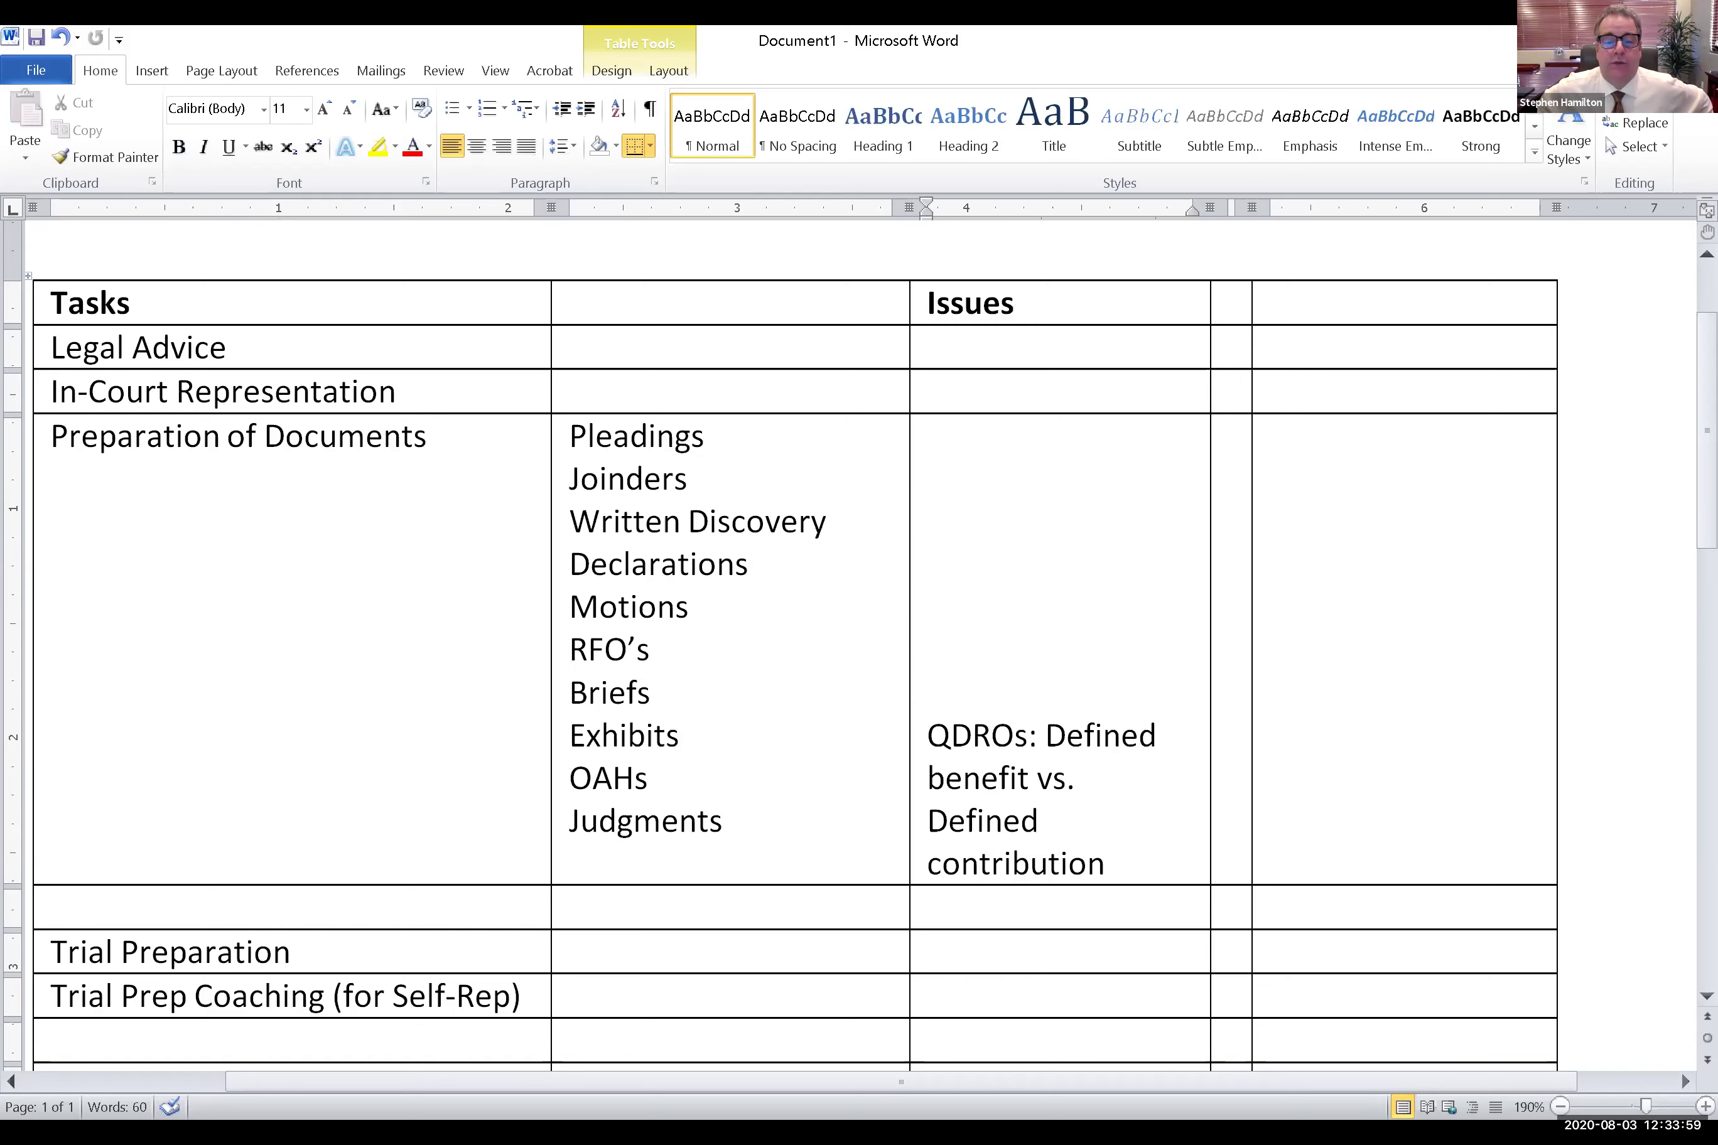
{"action": "type", "text": "LIS PENDS"}
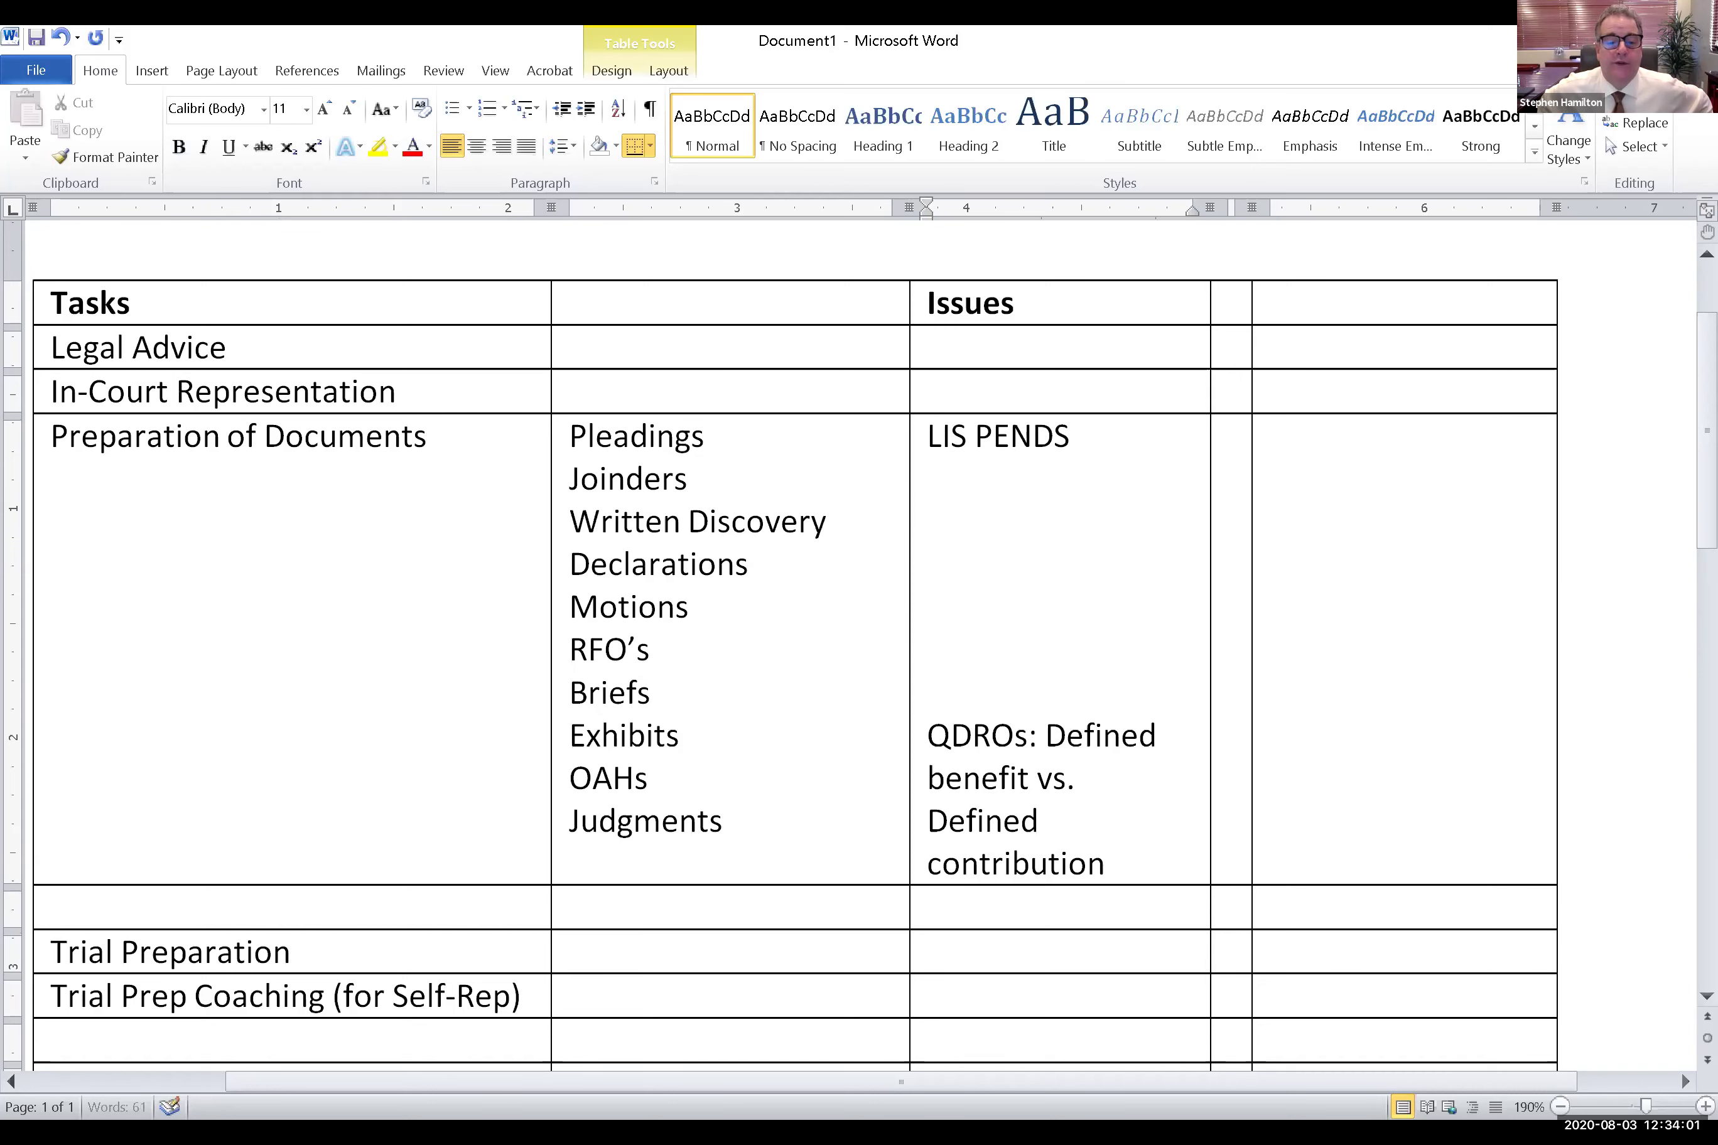
{"action": "key", "text": "BackSpace"}
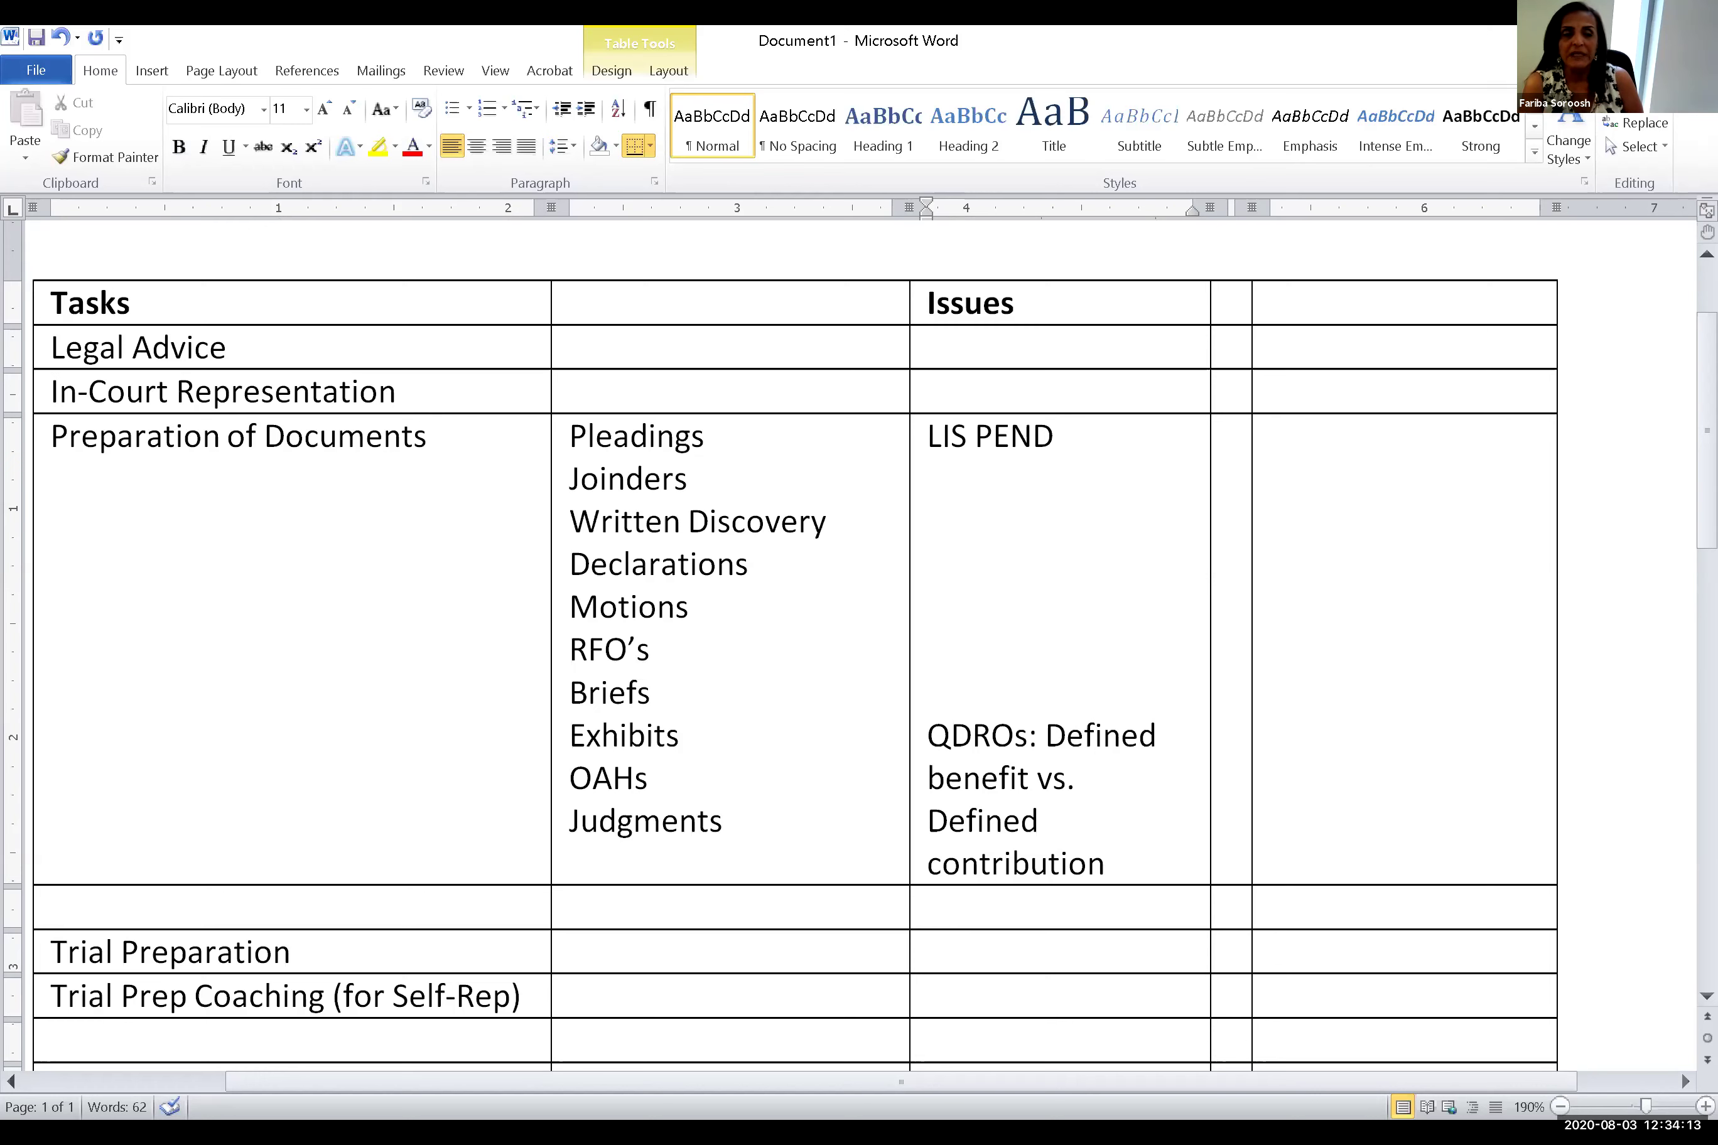
{"action": "key", "text": "BackSpace"}
{"action": "key", "text": "BackSpace"}
{"action": "key", "text": "BackSpace"}
{"action": "key", "text": "BackSpace"}
{"action": "key", "text": "BackSpace"}
{"action": "key", "text": "BackSpace"}
{"action": "key", "text": "BackSpace"}
{"action": "key", "text": "BackSpace"}
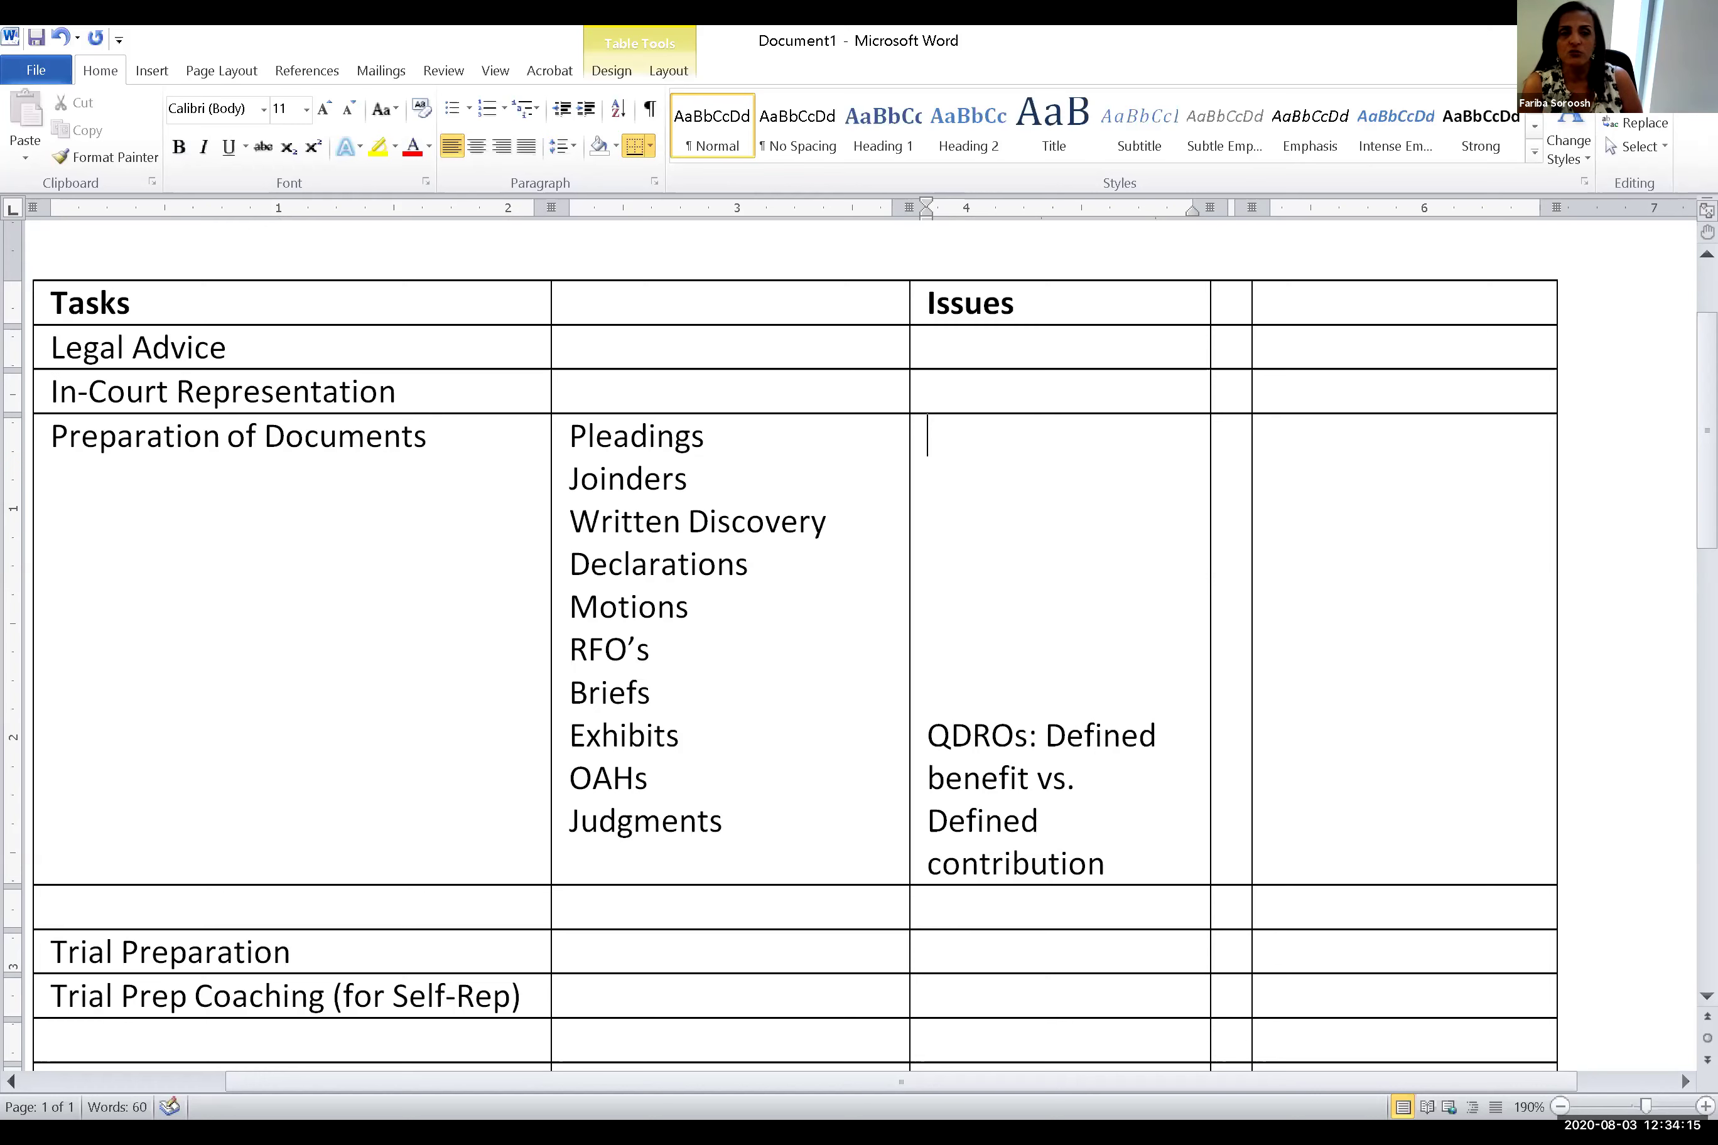
Add "Lis pendens" on a new line below "Joinders" in the document list
{"action": "left_click", "coordinate": [712, 473]}
{"action": "key", "text": "Return"}
{"action": "type", "text": "Lispendens"}
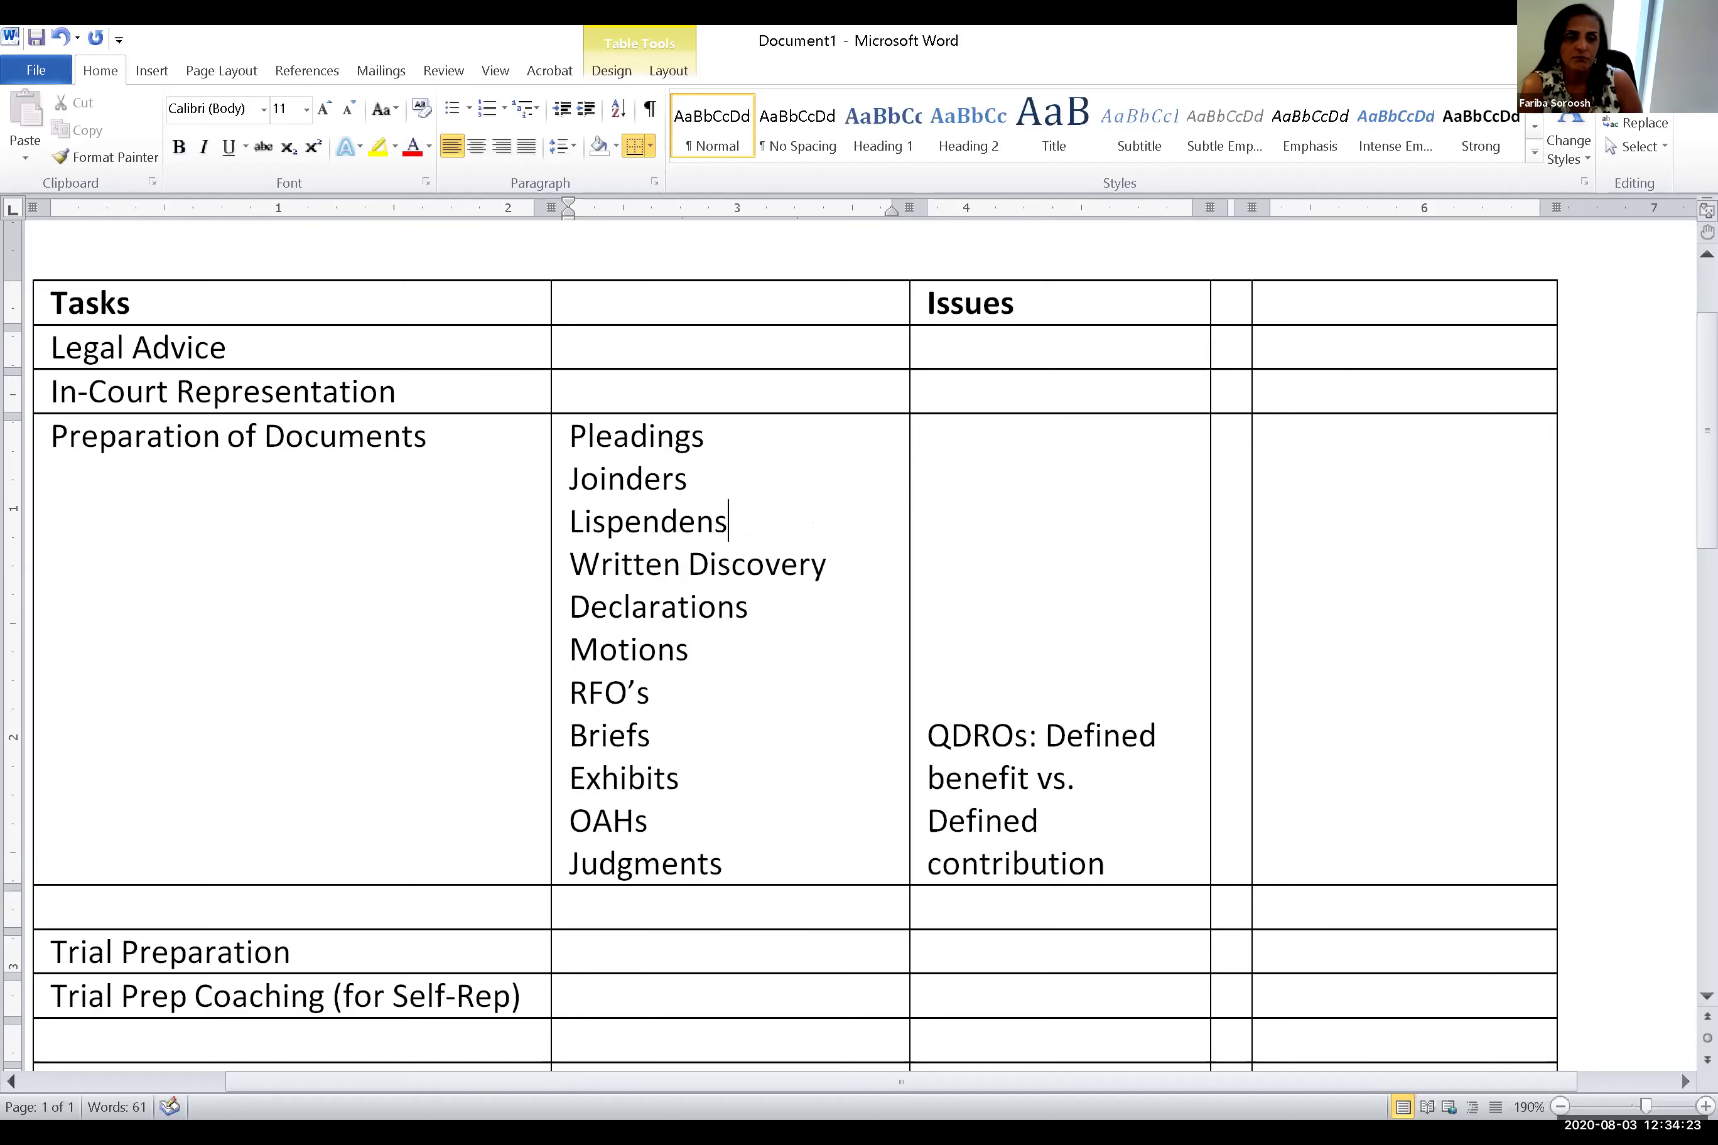
{"action": "left_click", "coordinate": [608, 522]}
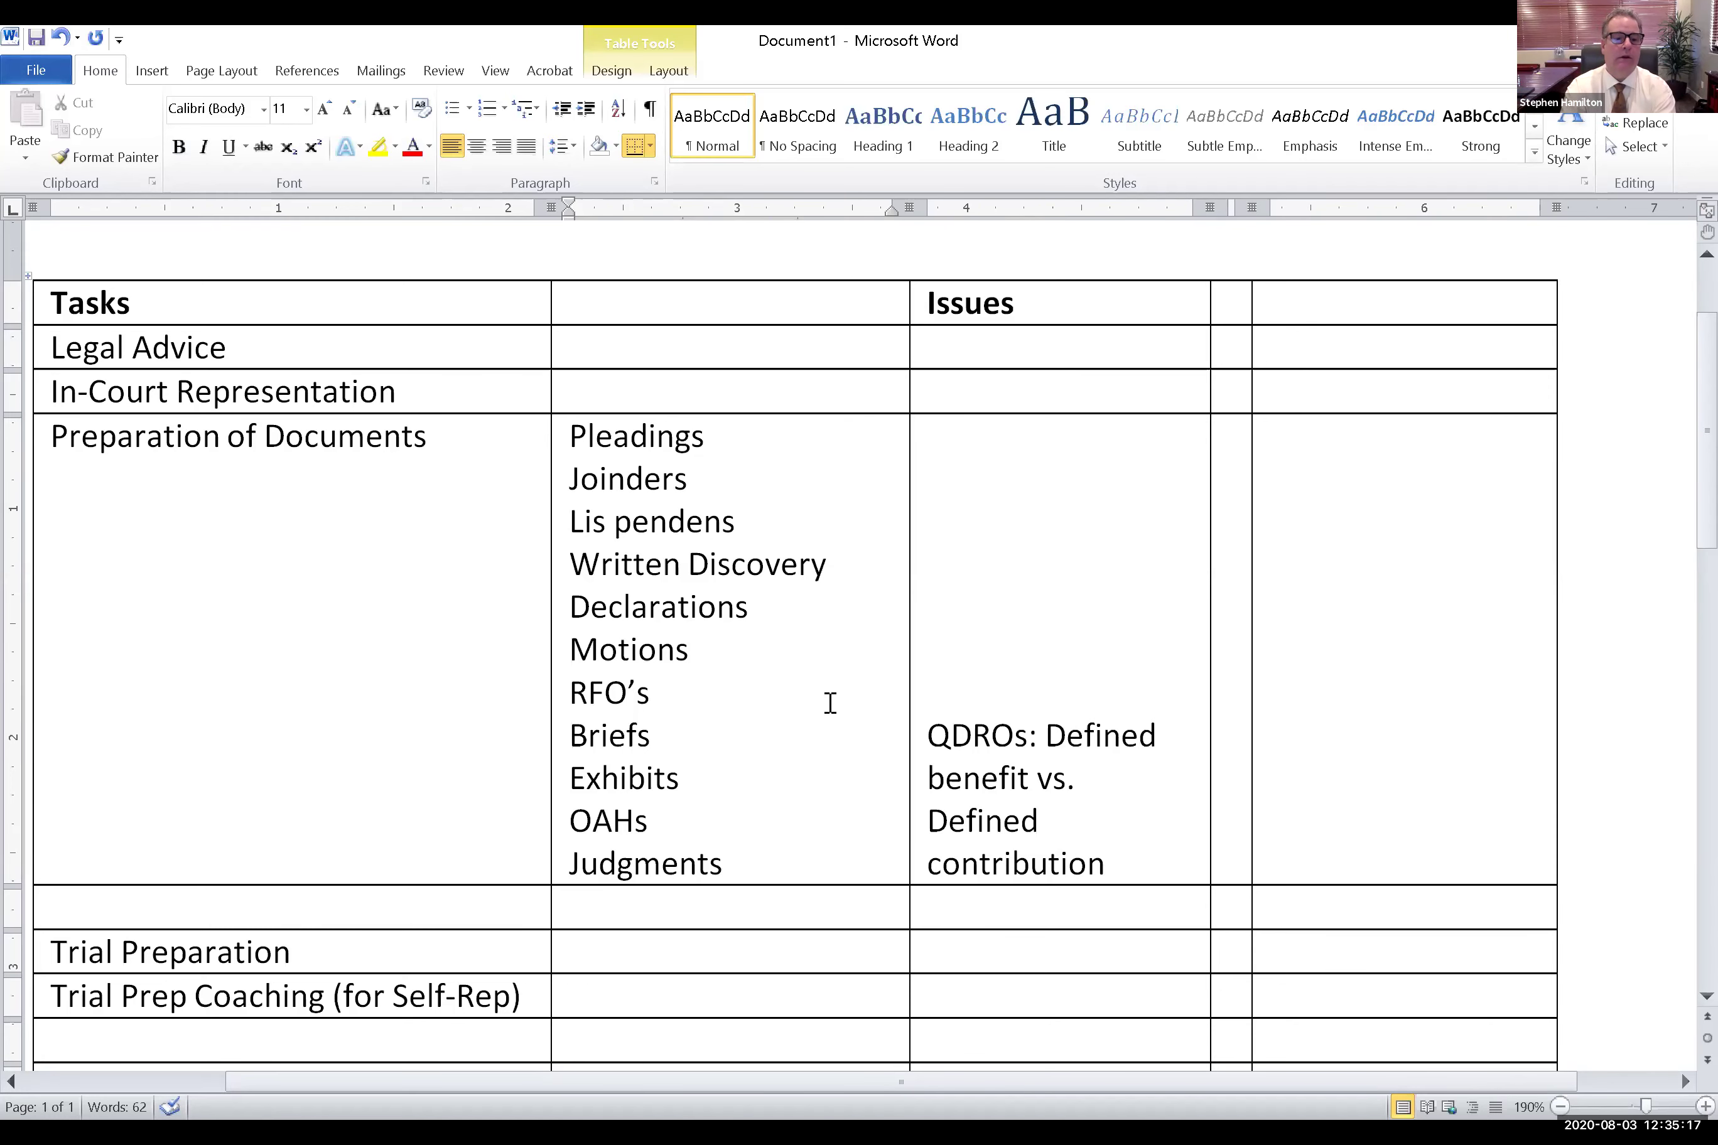
Change "OAHs" in the document list to "FOAHs"
{"action": "scroll", "coordinate": [830, 702], "scroll_direction": "down", "scroll_amount": 5}
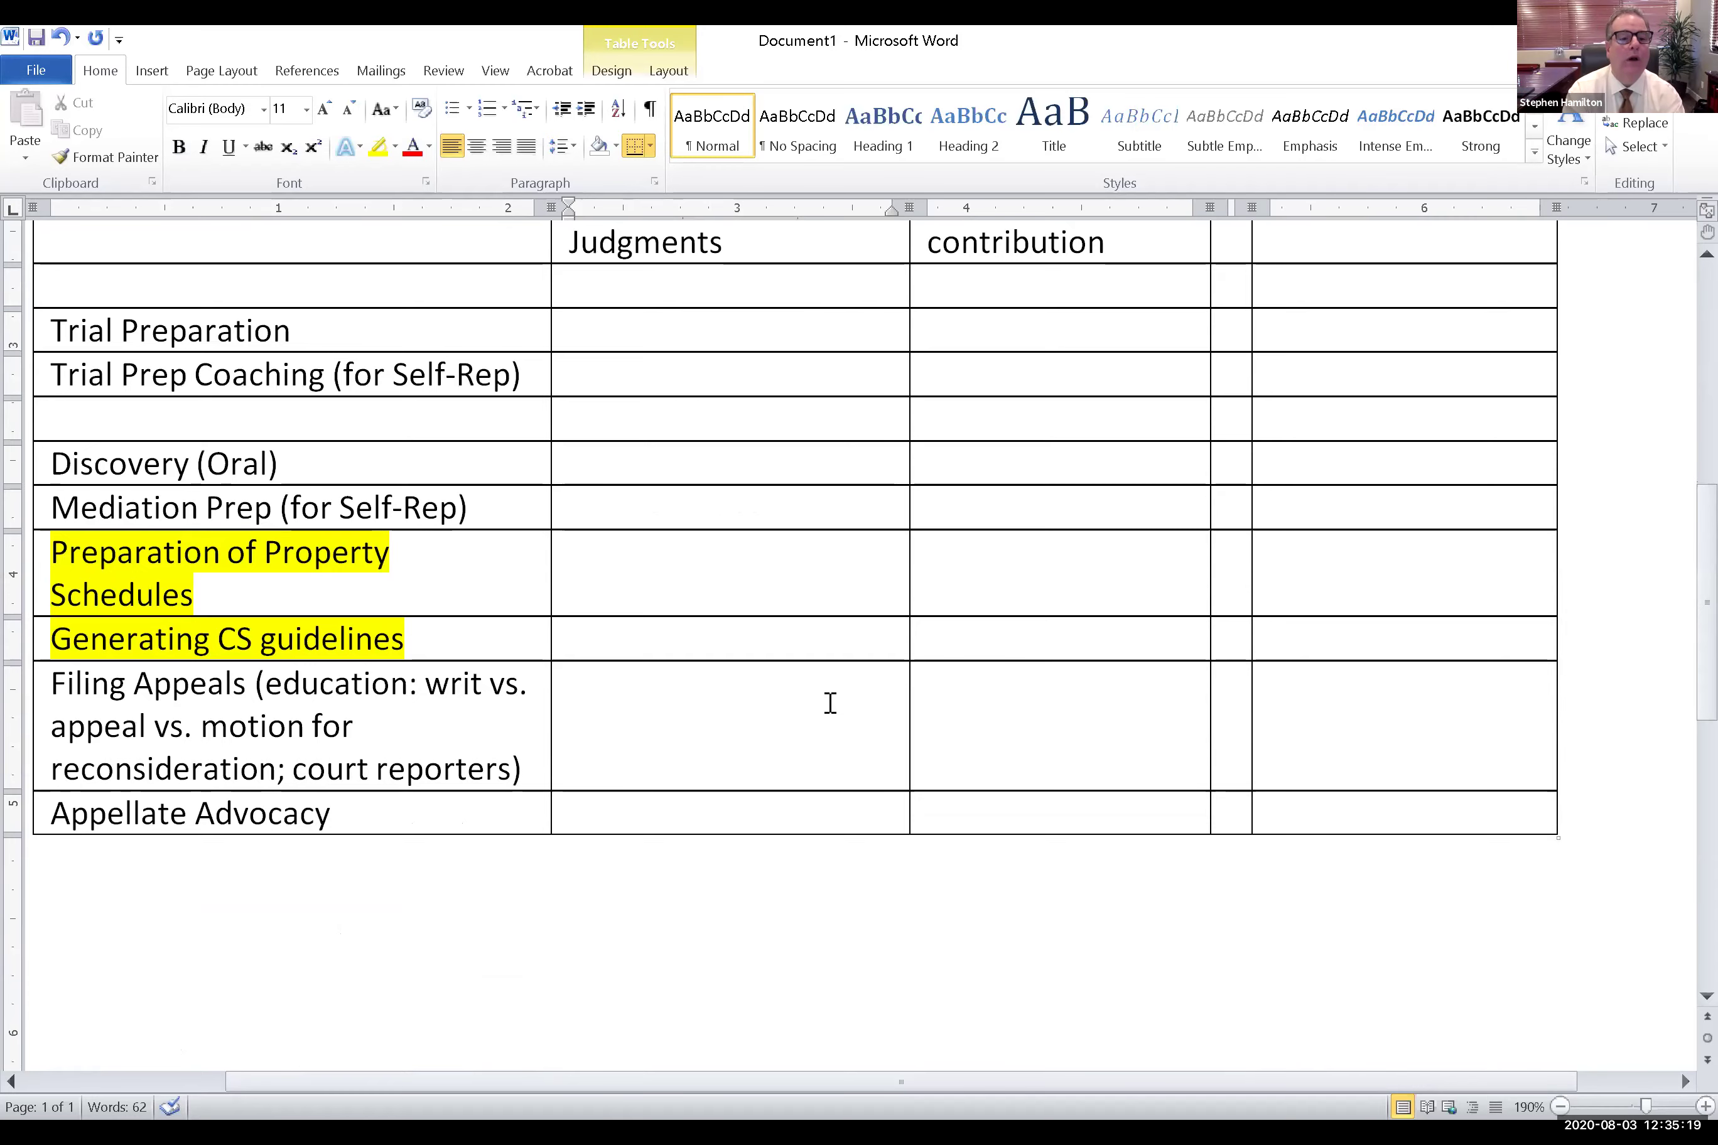
{"action": "scroll", "coordinate": [831, 703], "scroll_direction": "up", "scroll_amount": 5}
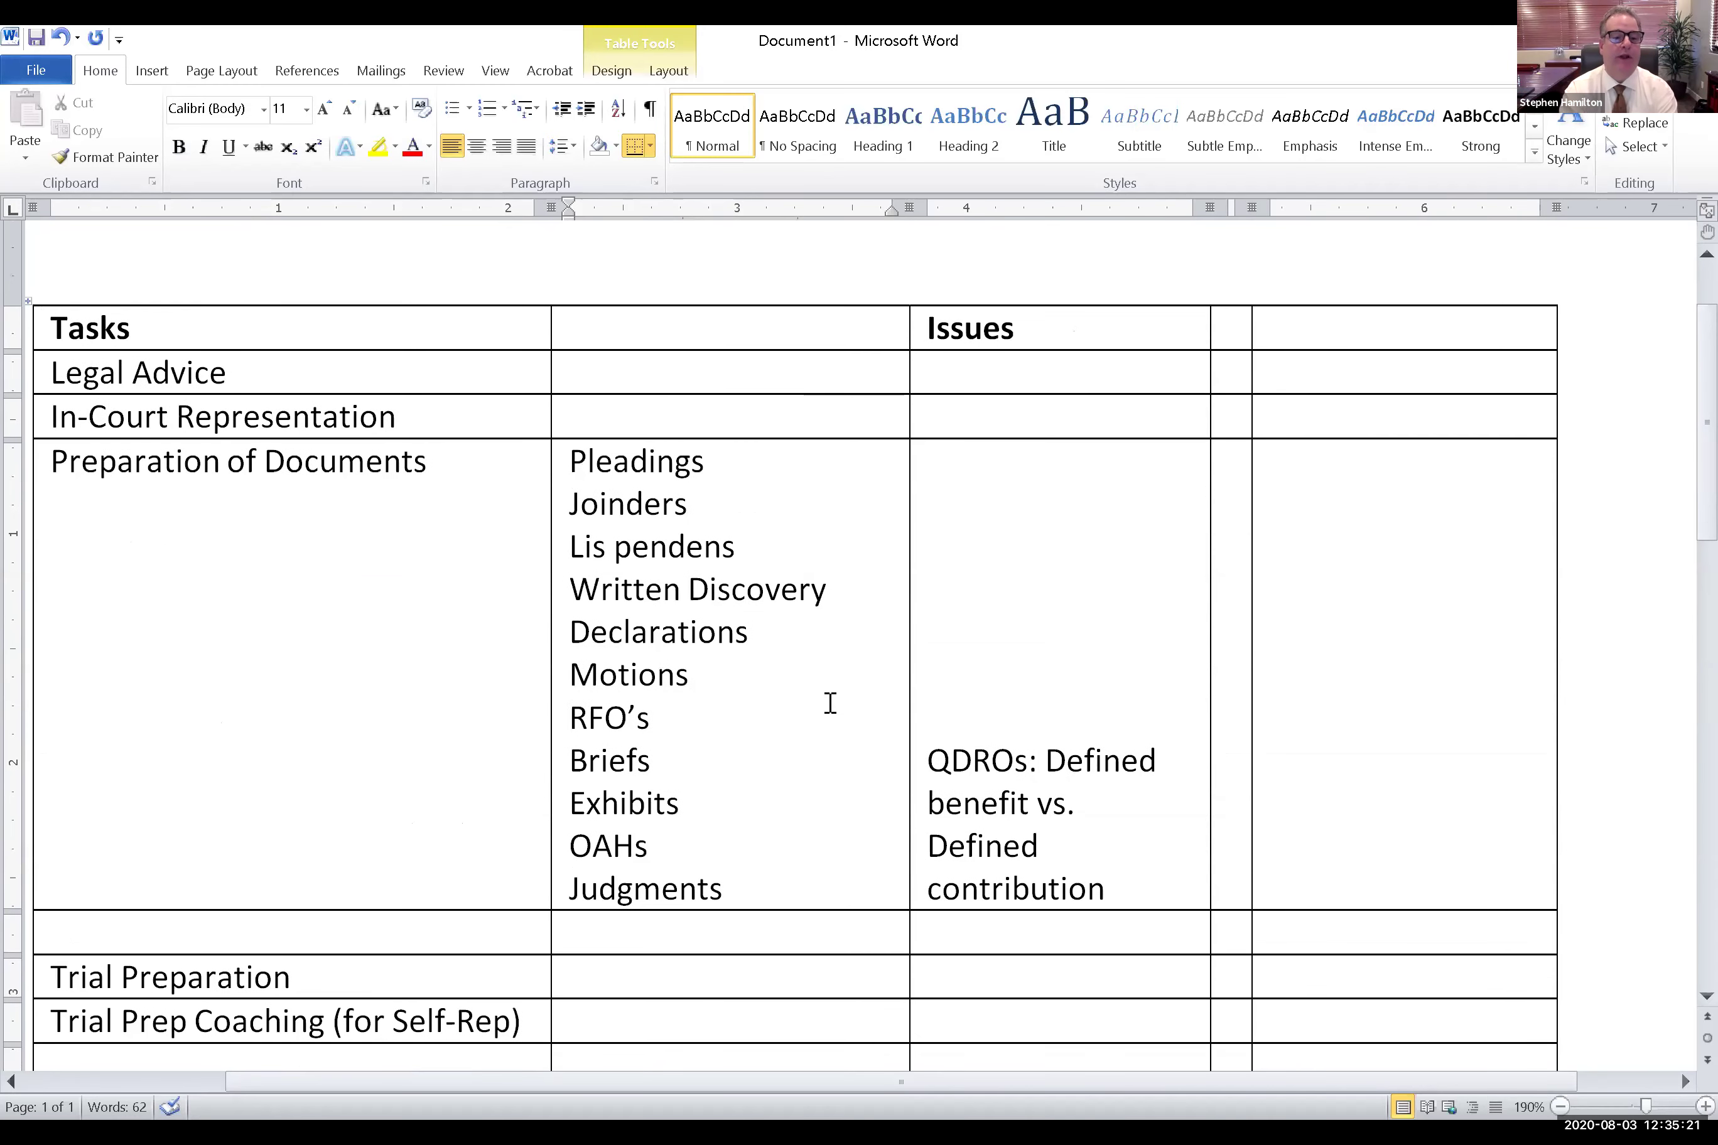
{"action": "scroll", "coordinate": [830, 703], "scroll_direction": "down", "scroll_amount": 1}
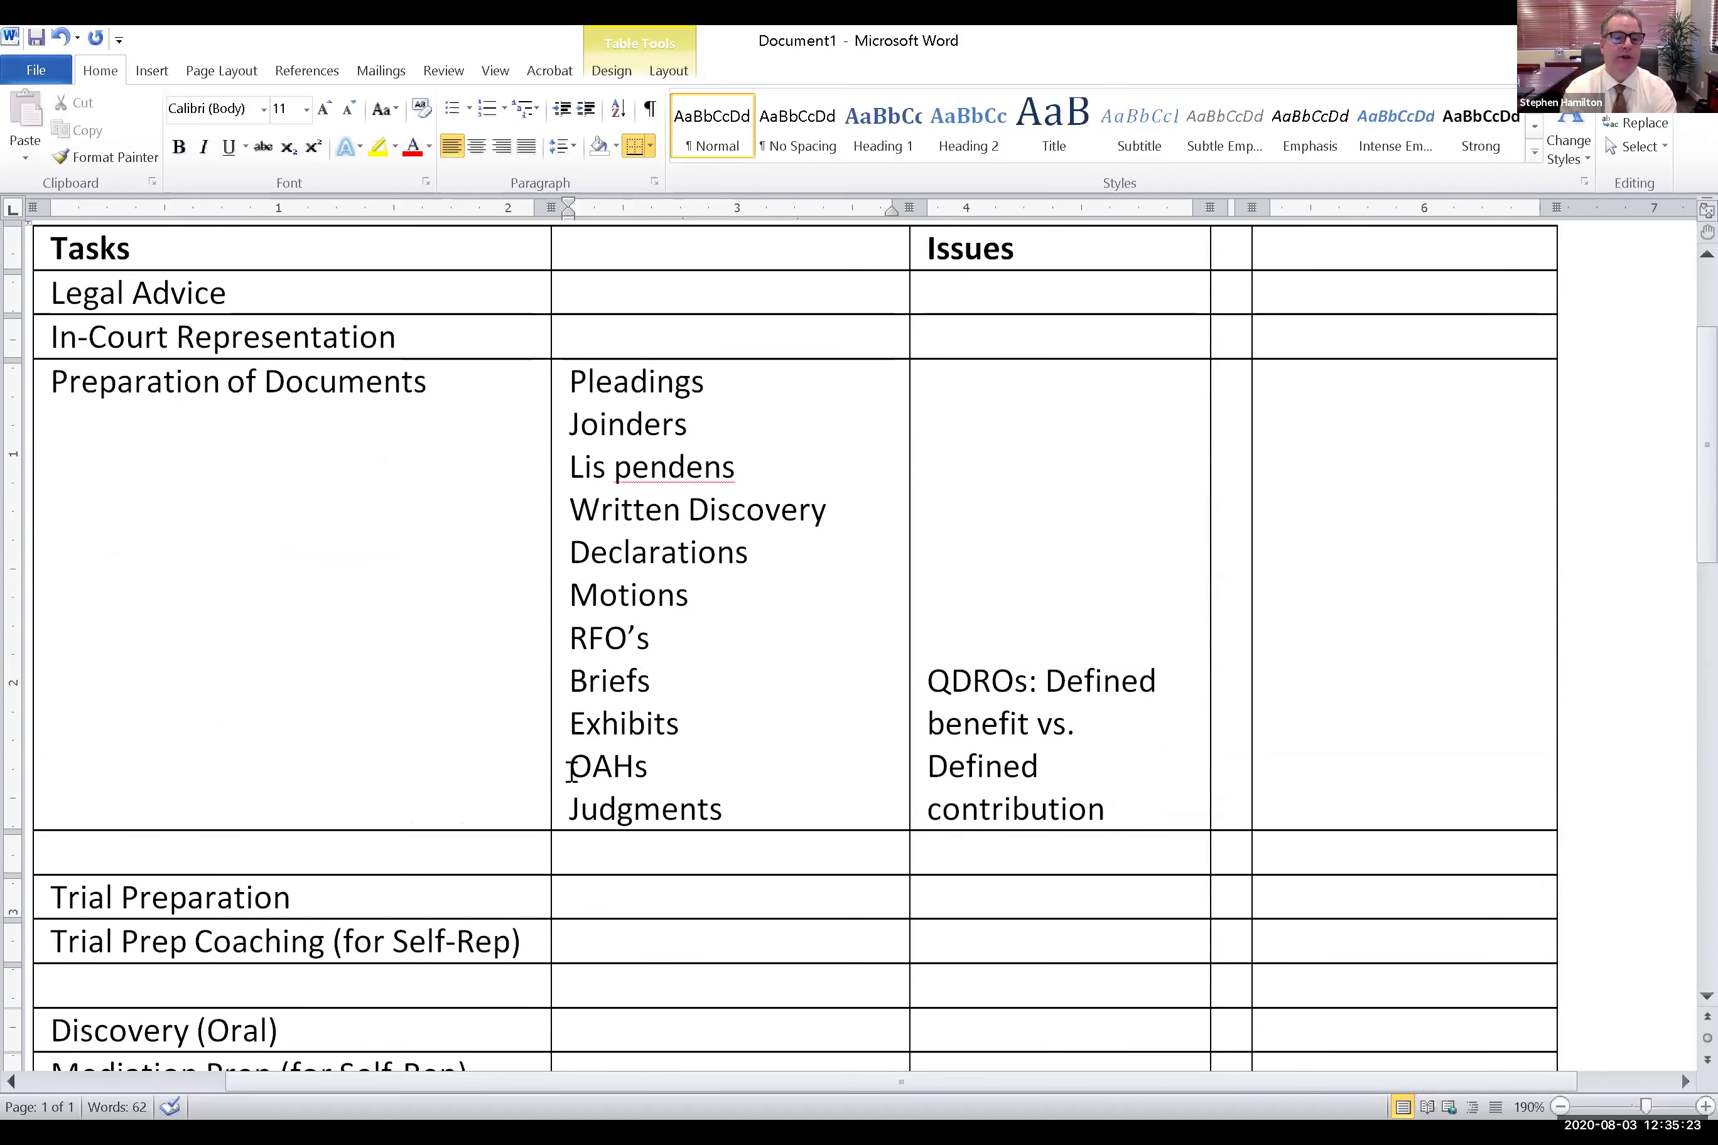
{"action": "left_click", "coordinate": [571, 770]}
{"action": "type", "text": "F"}
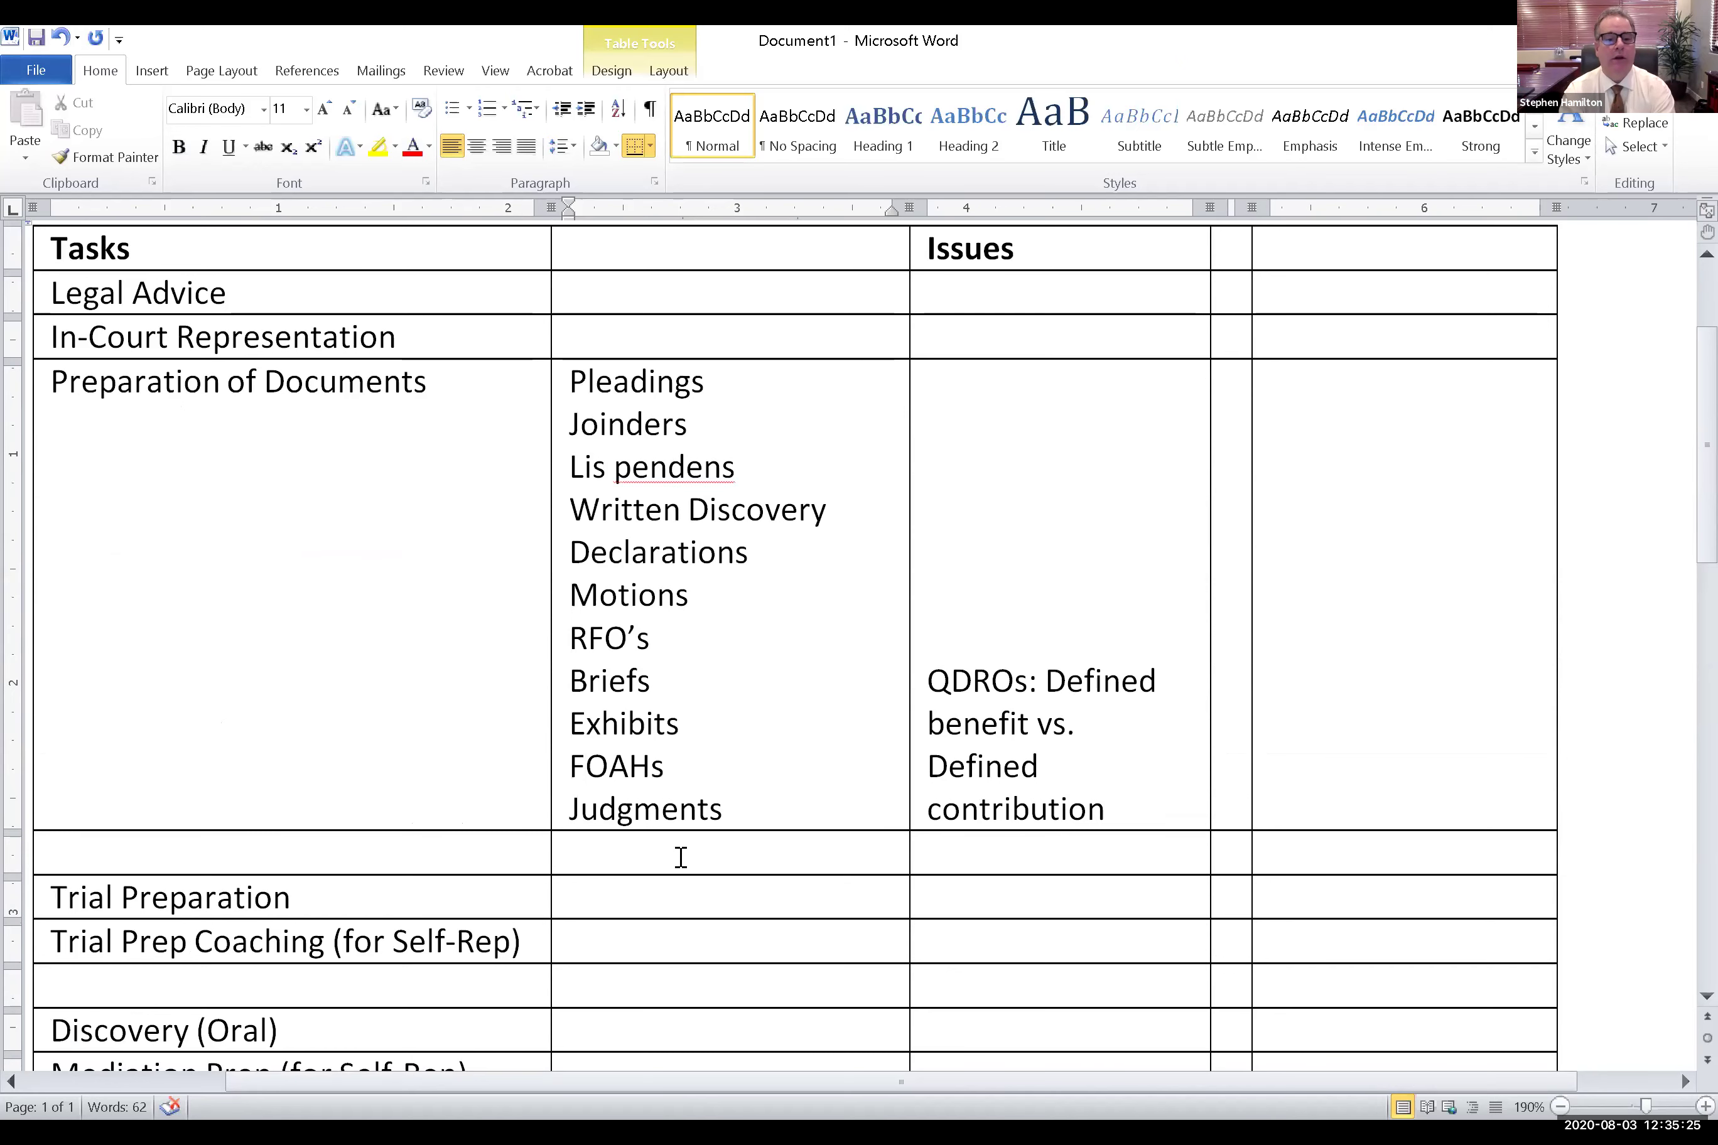
{"action": "left_click", "coordinate": [680, 857]}
{"action": "scroll", "coordinate": [681, 857], "scroll_direction": "down", "scroll_amount": 4}
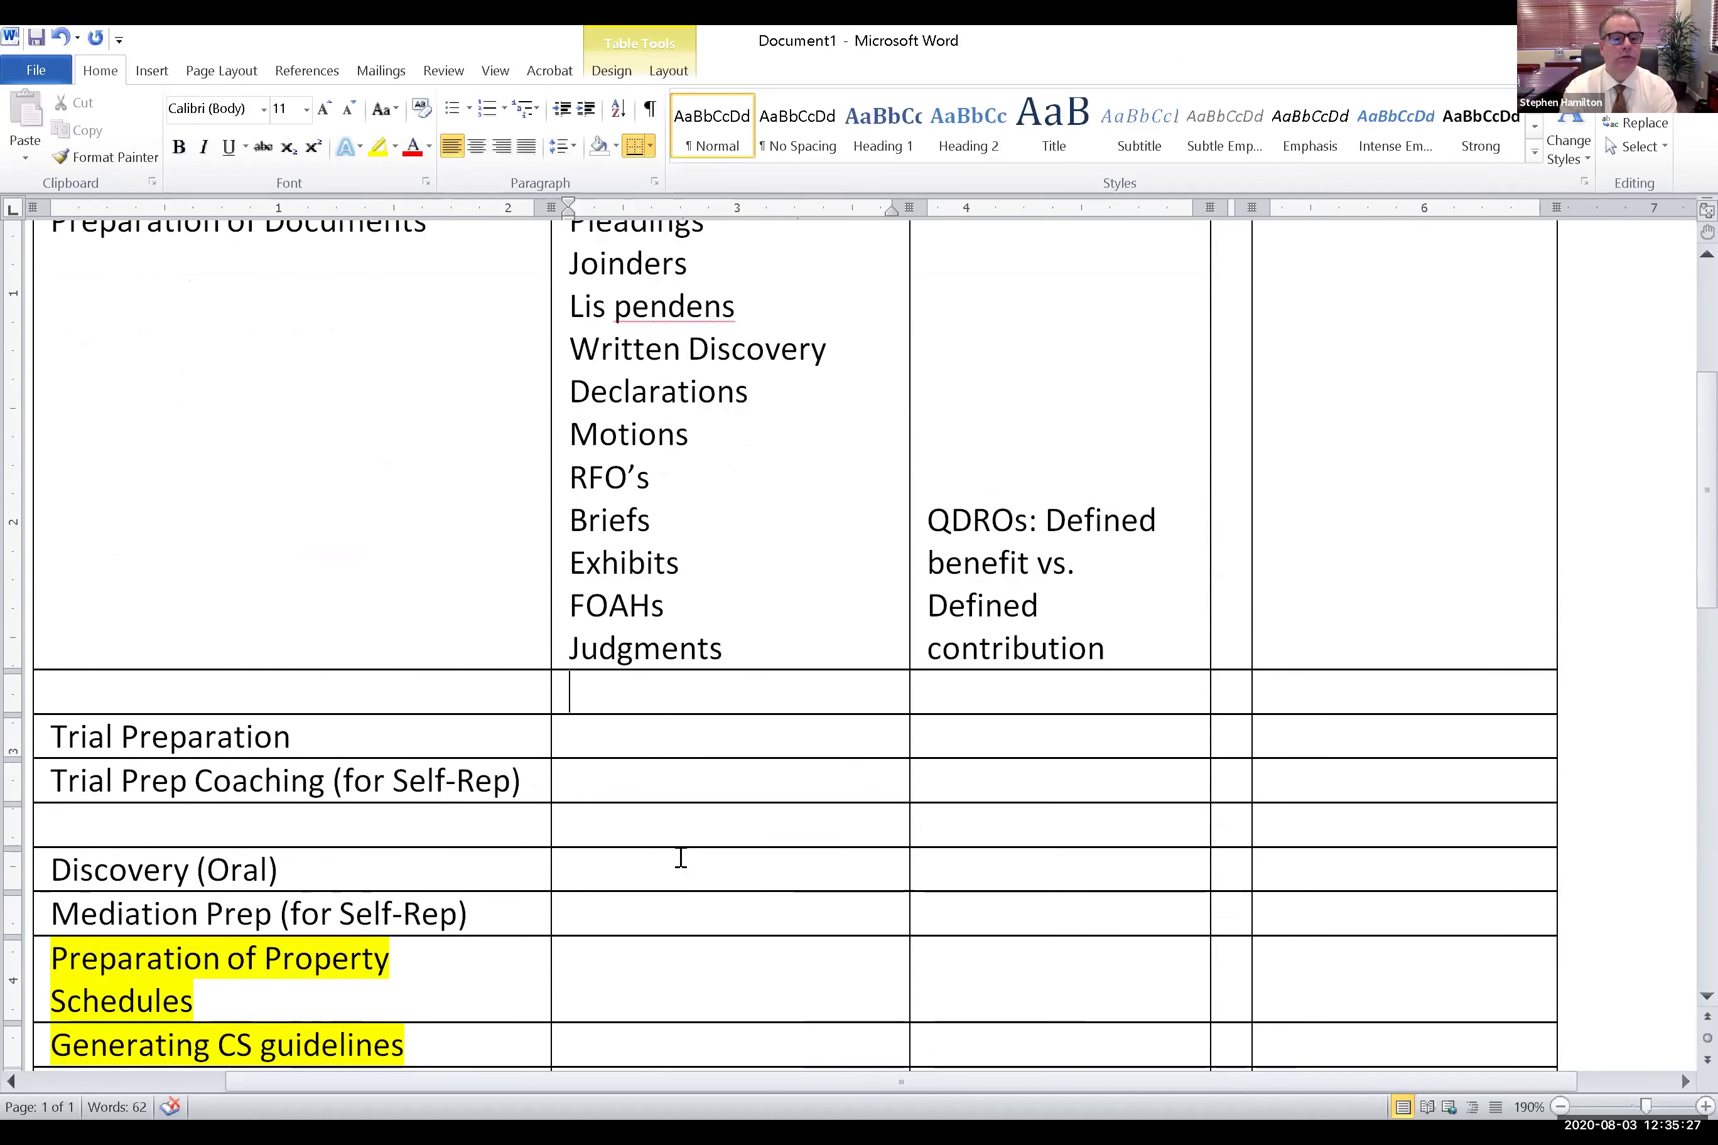
{"action": "scroll", "coordinate": [681, 857], "scroll_direction": "down", "scroll_amount": 1}
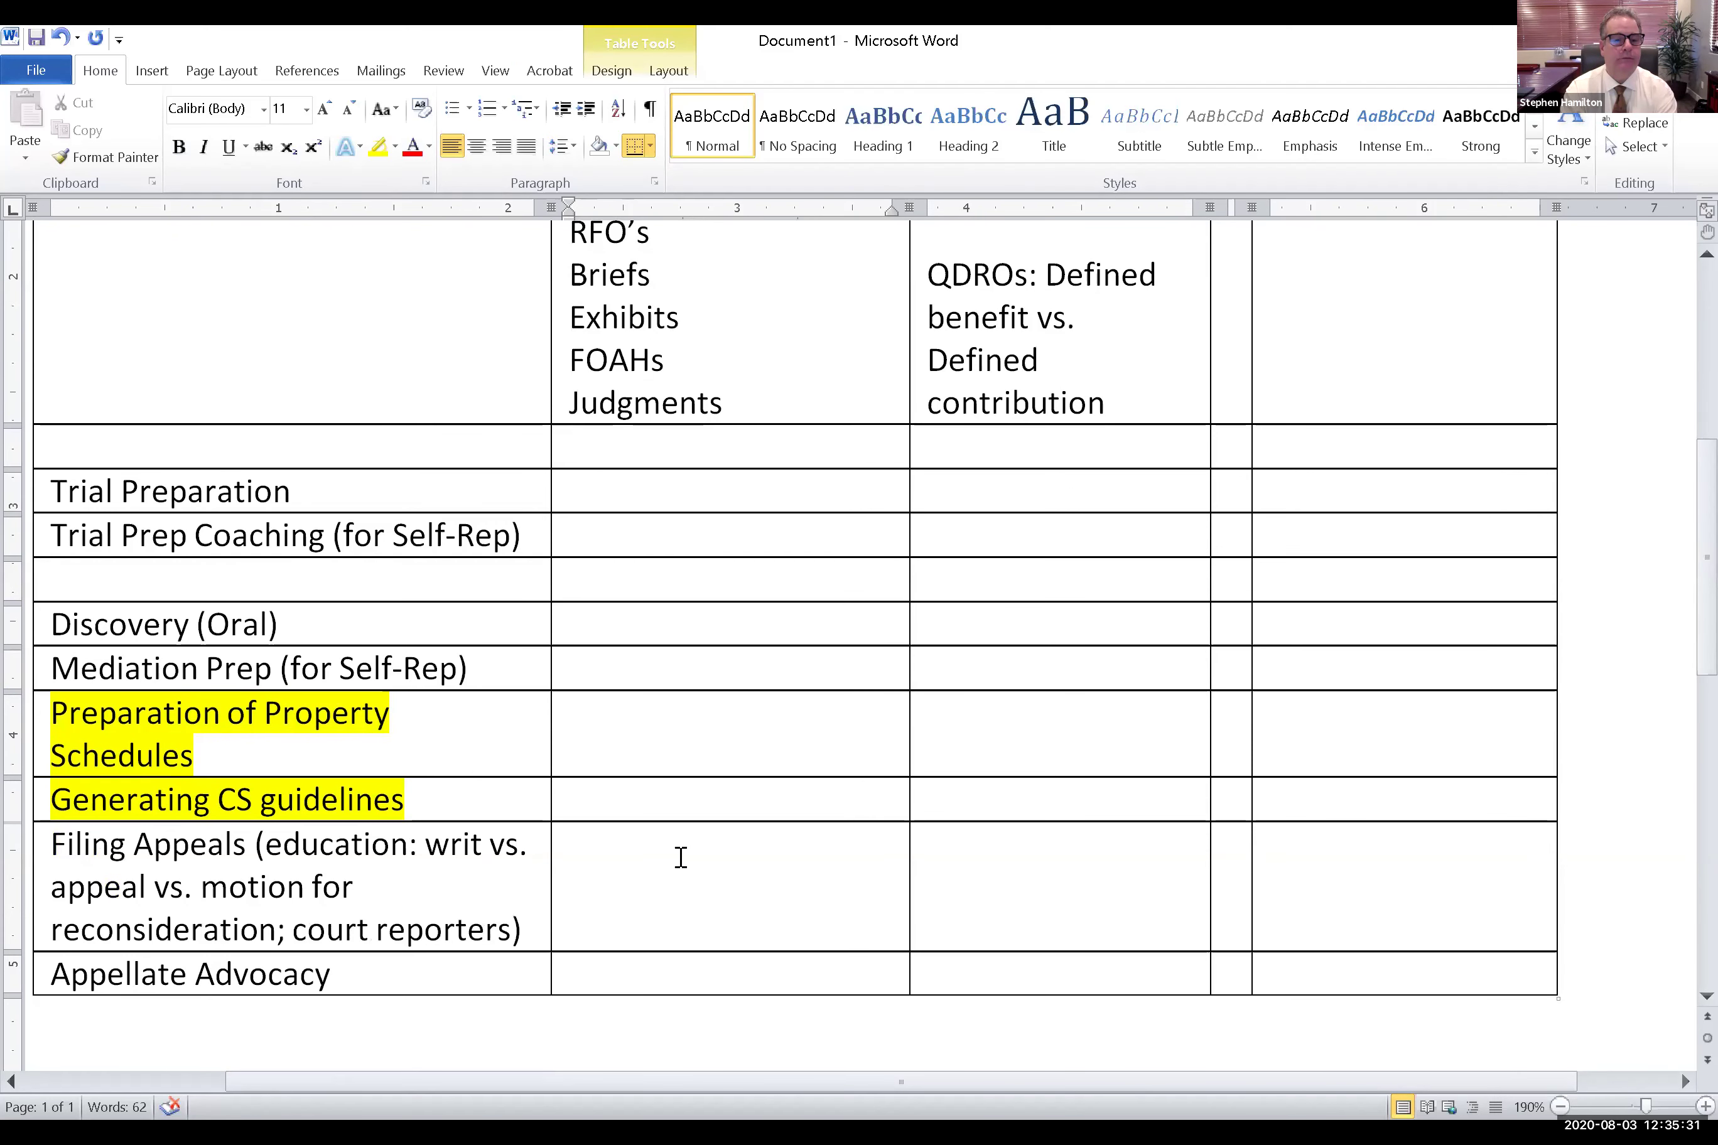
{"action": "scroll", "coordinate": [681, 857], "scroll_direction": "up", "scroll_amount": 1}
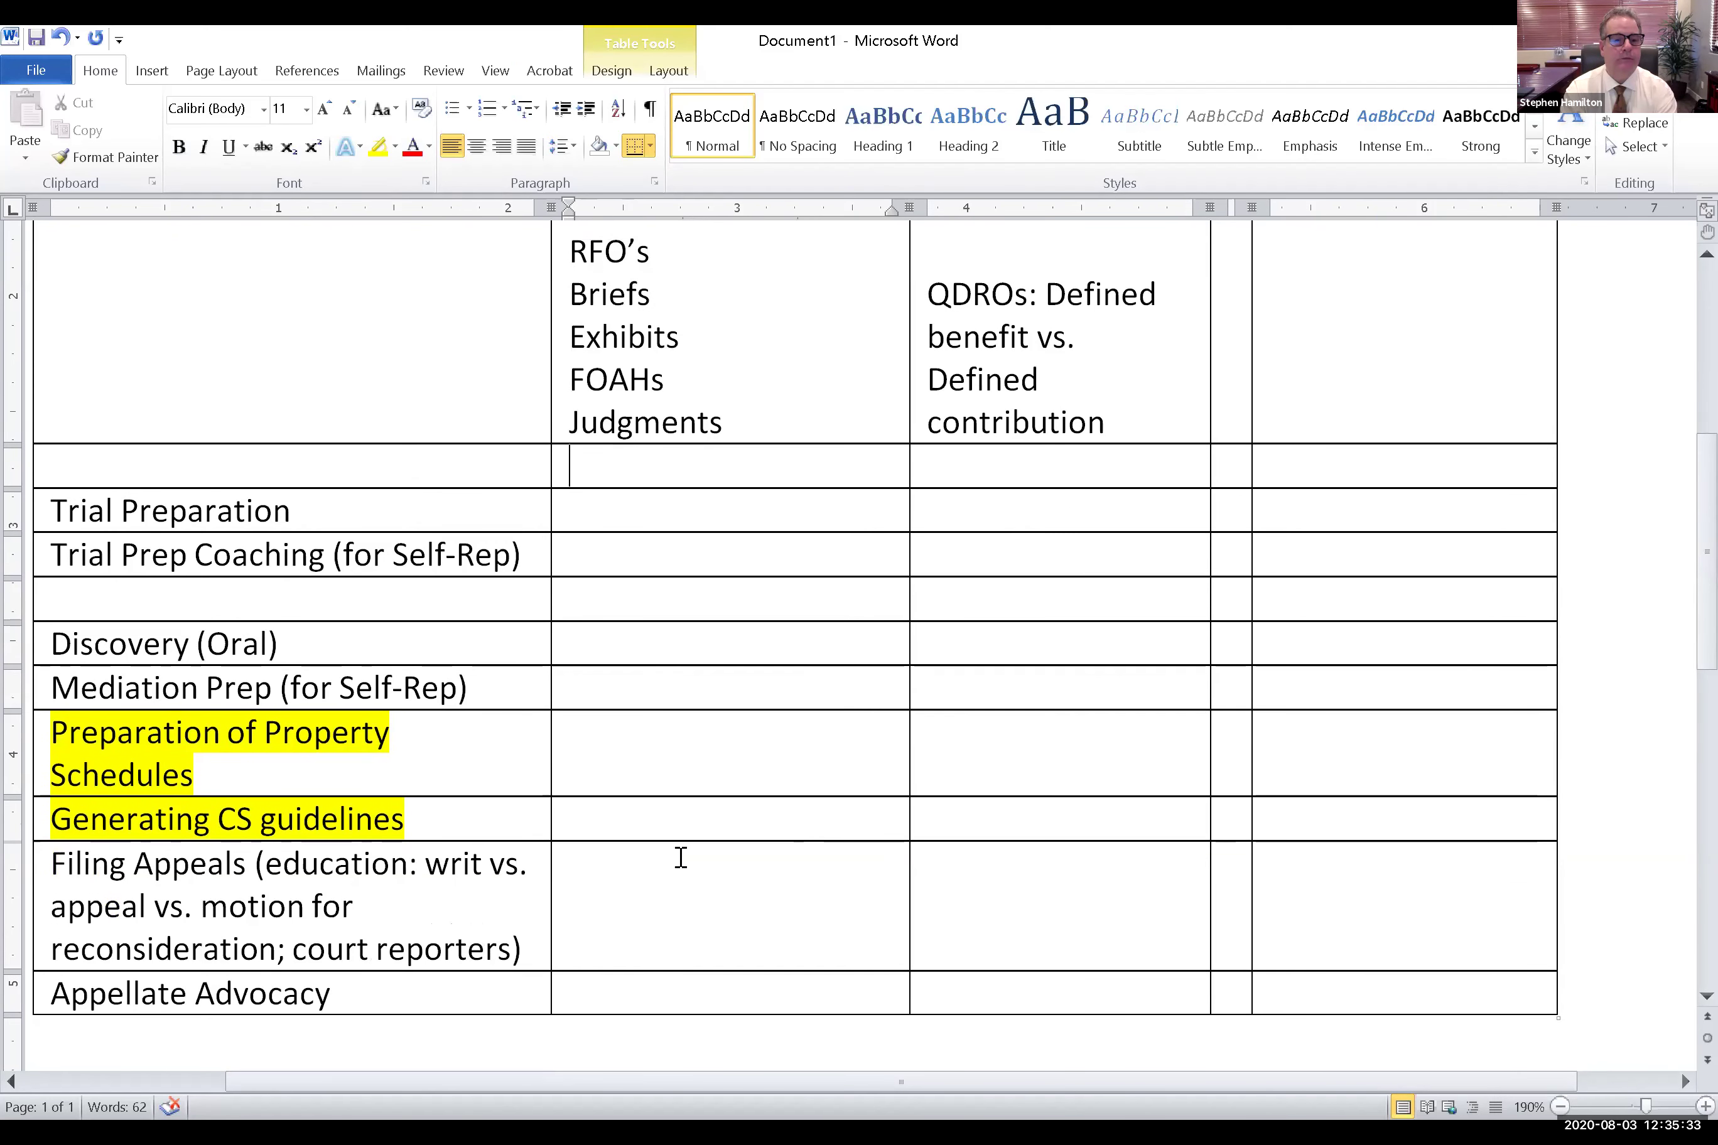
Delete the entire "Preparation of Property Schedules" row from the task table
{"action": "scroll", "coordinate": [681, 857], "scroll_direction": "up", "scroll_amount": 1}
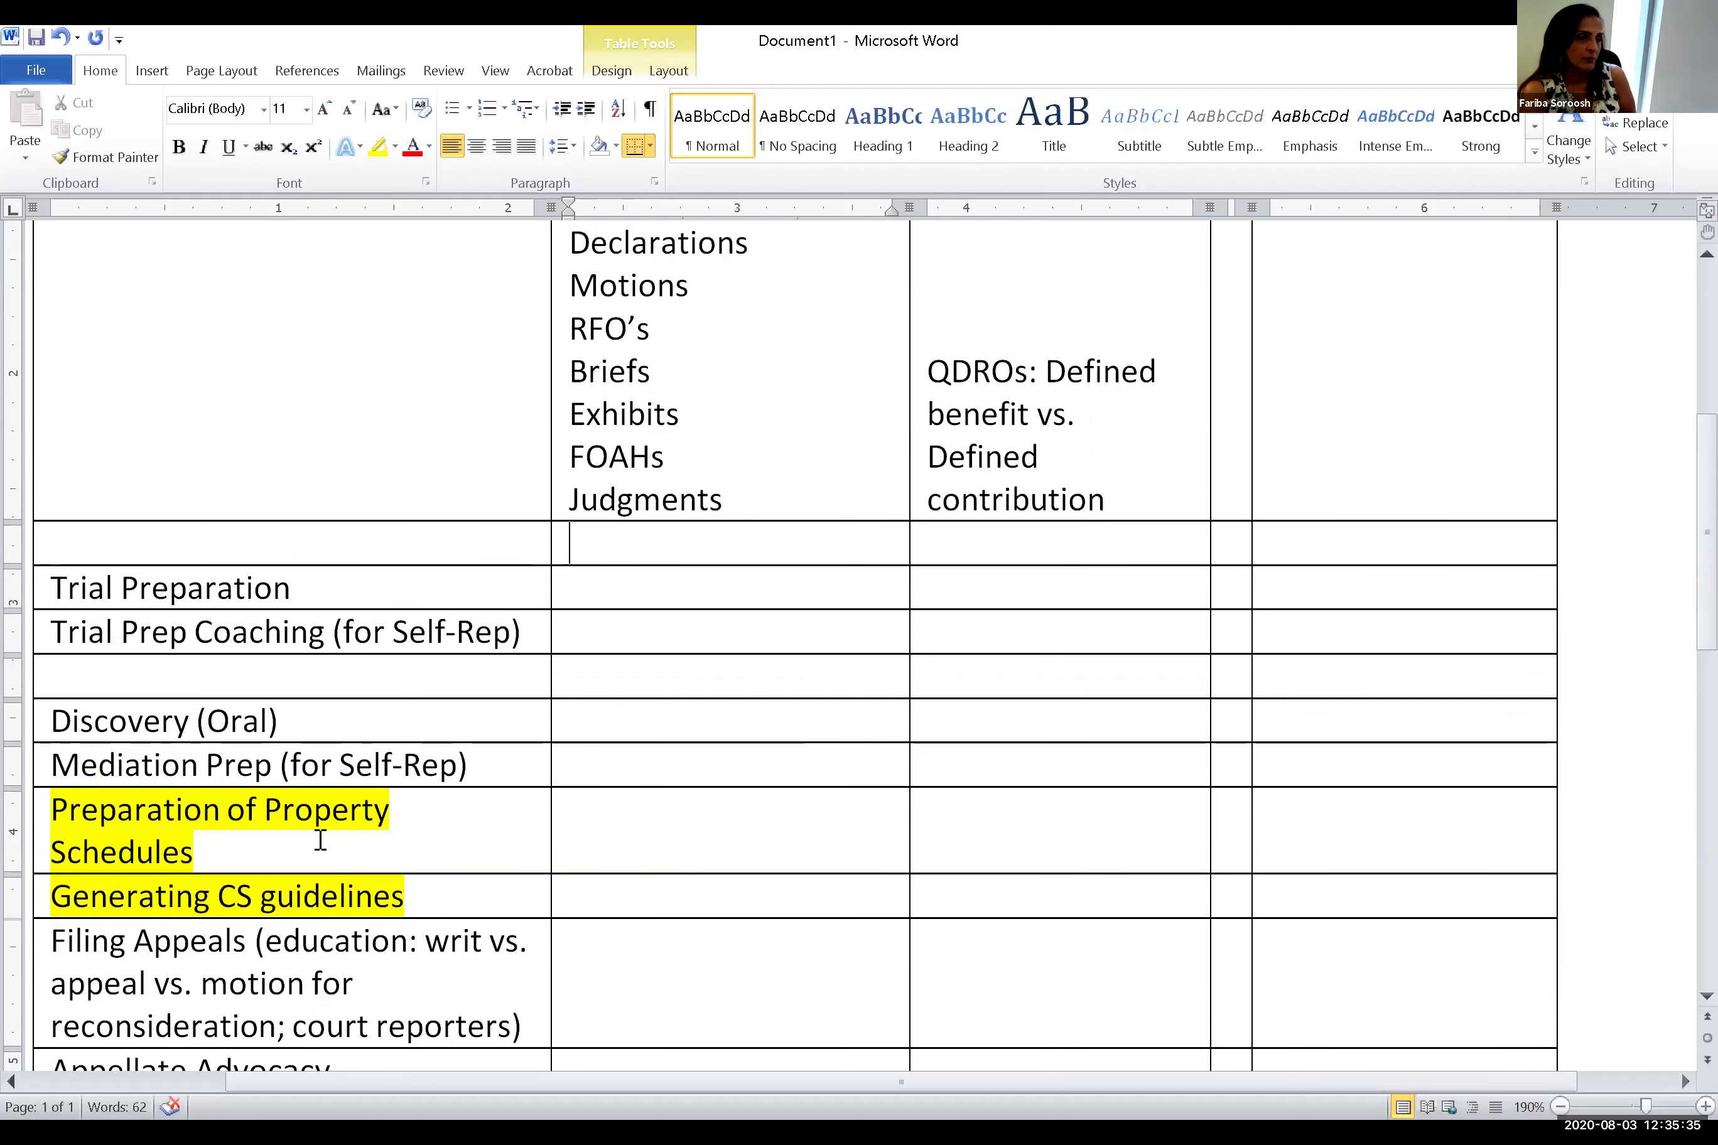
{"action": "left_click_drag", "start_coordinate": [208, 839], "coordinate": [185, 824]}
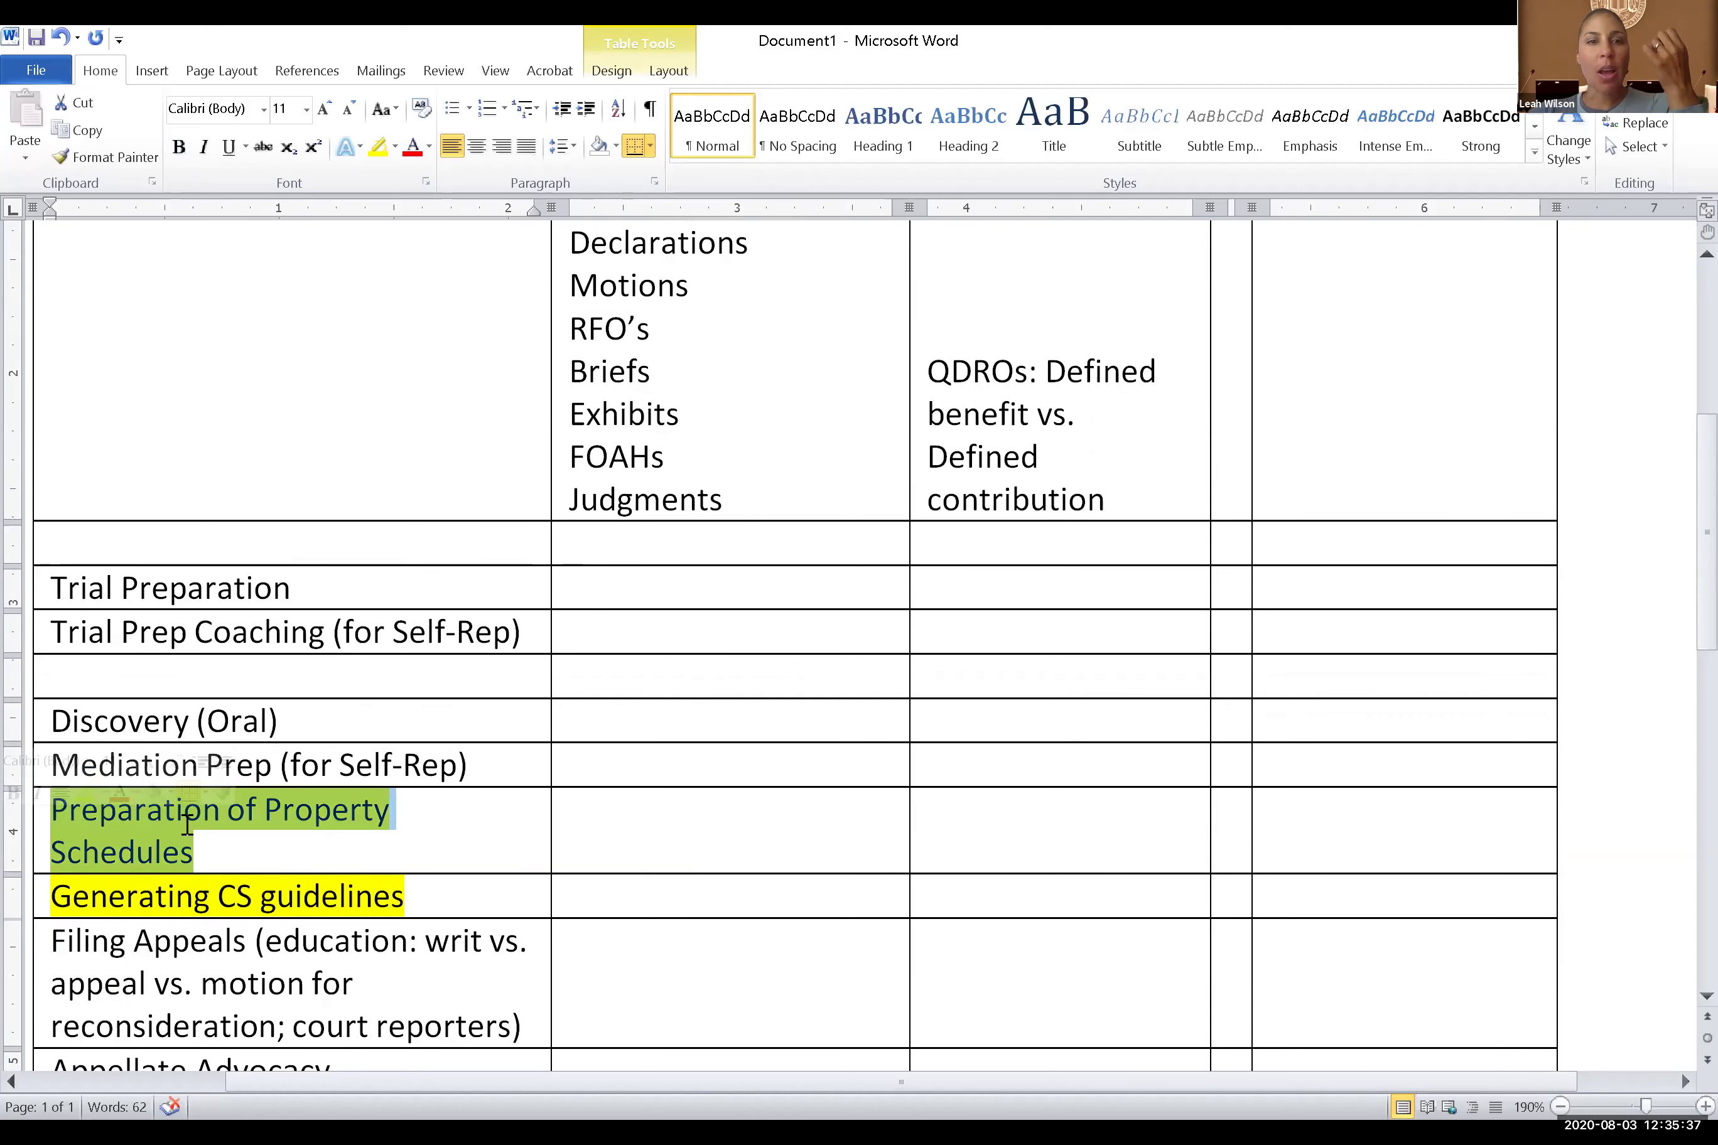
{"action": "scroll", "coordinate": [250, 613], "scroll_direction": "up", "scroll_amount": 4}
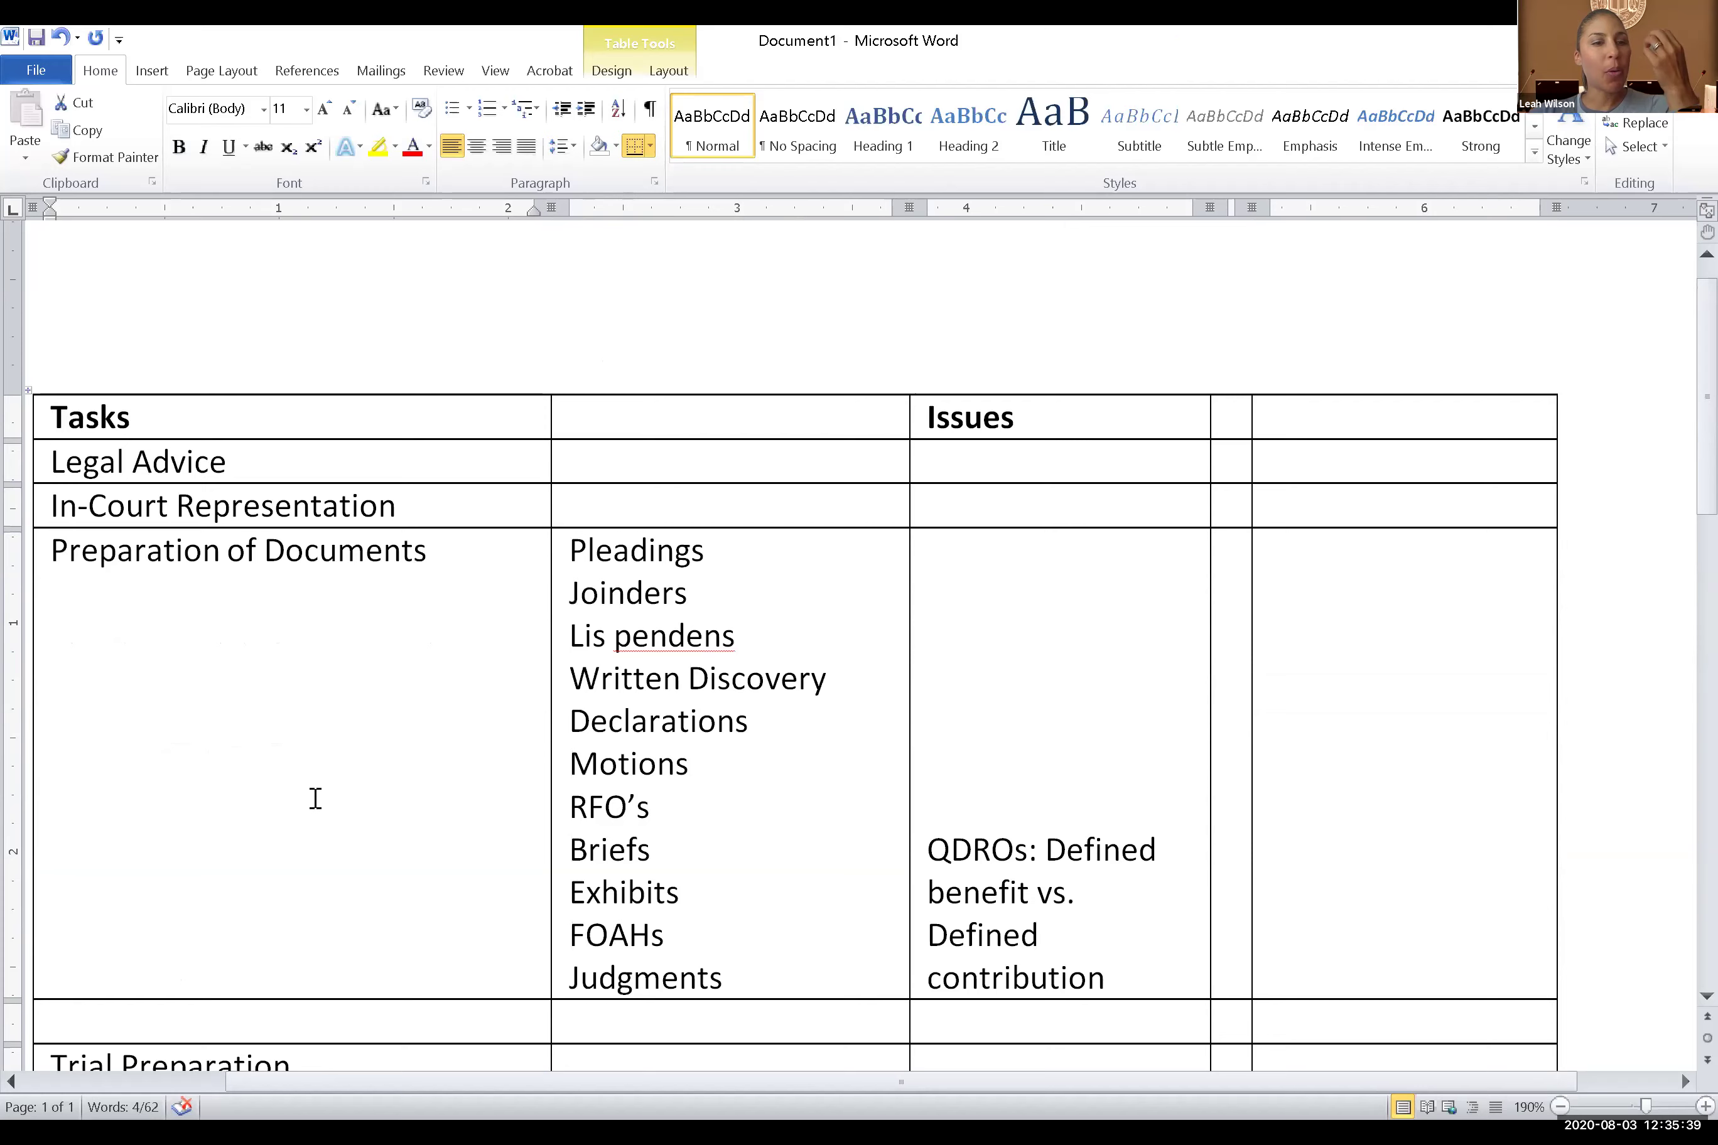
{"action": "scroll", "coordinate": [312, 800], "scroll_direction": "down", "scroll_amount": 7}
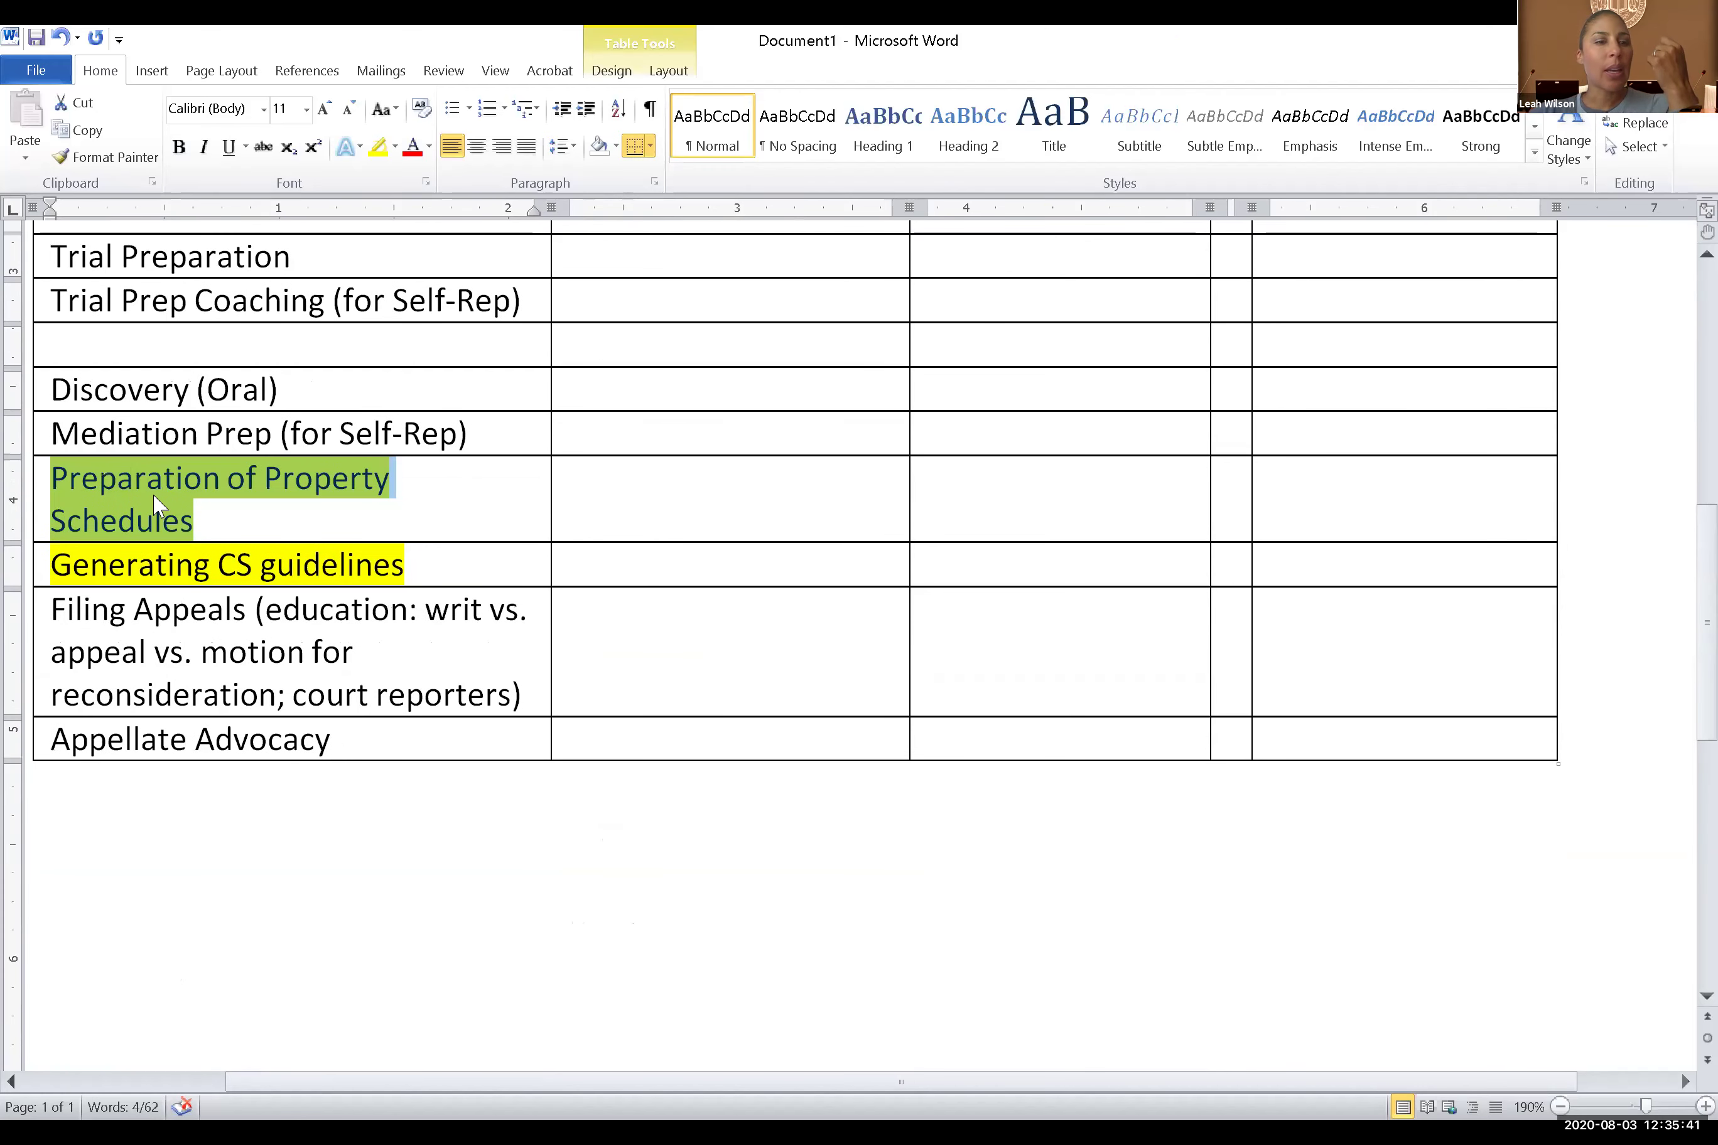
{"action": "right_click", "coordinate": [153, 497]}
{"action": "left_click", "coordinate": [193, 647]}
{"action": "left_click", "coordinate": [862, 564]}
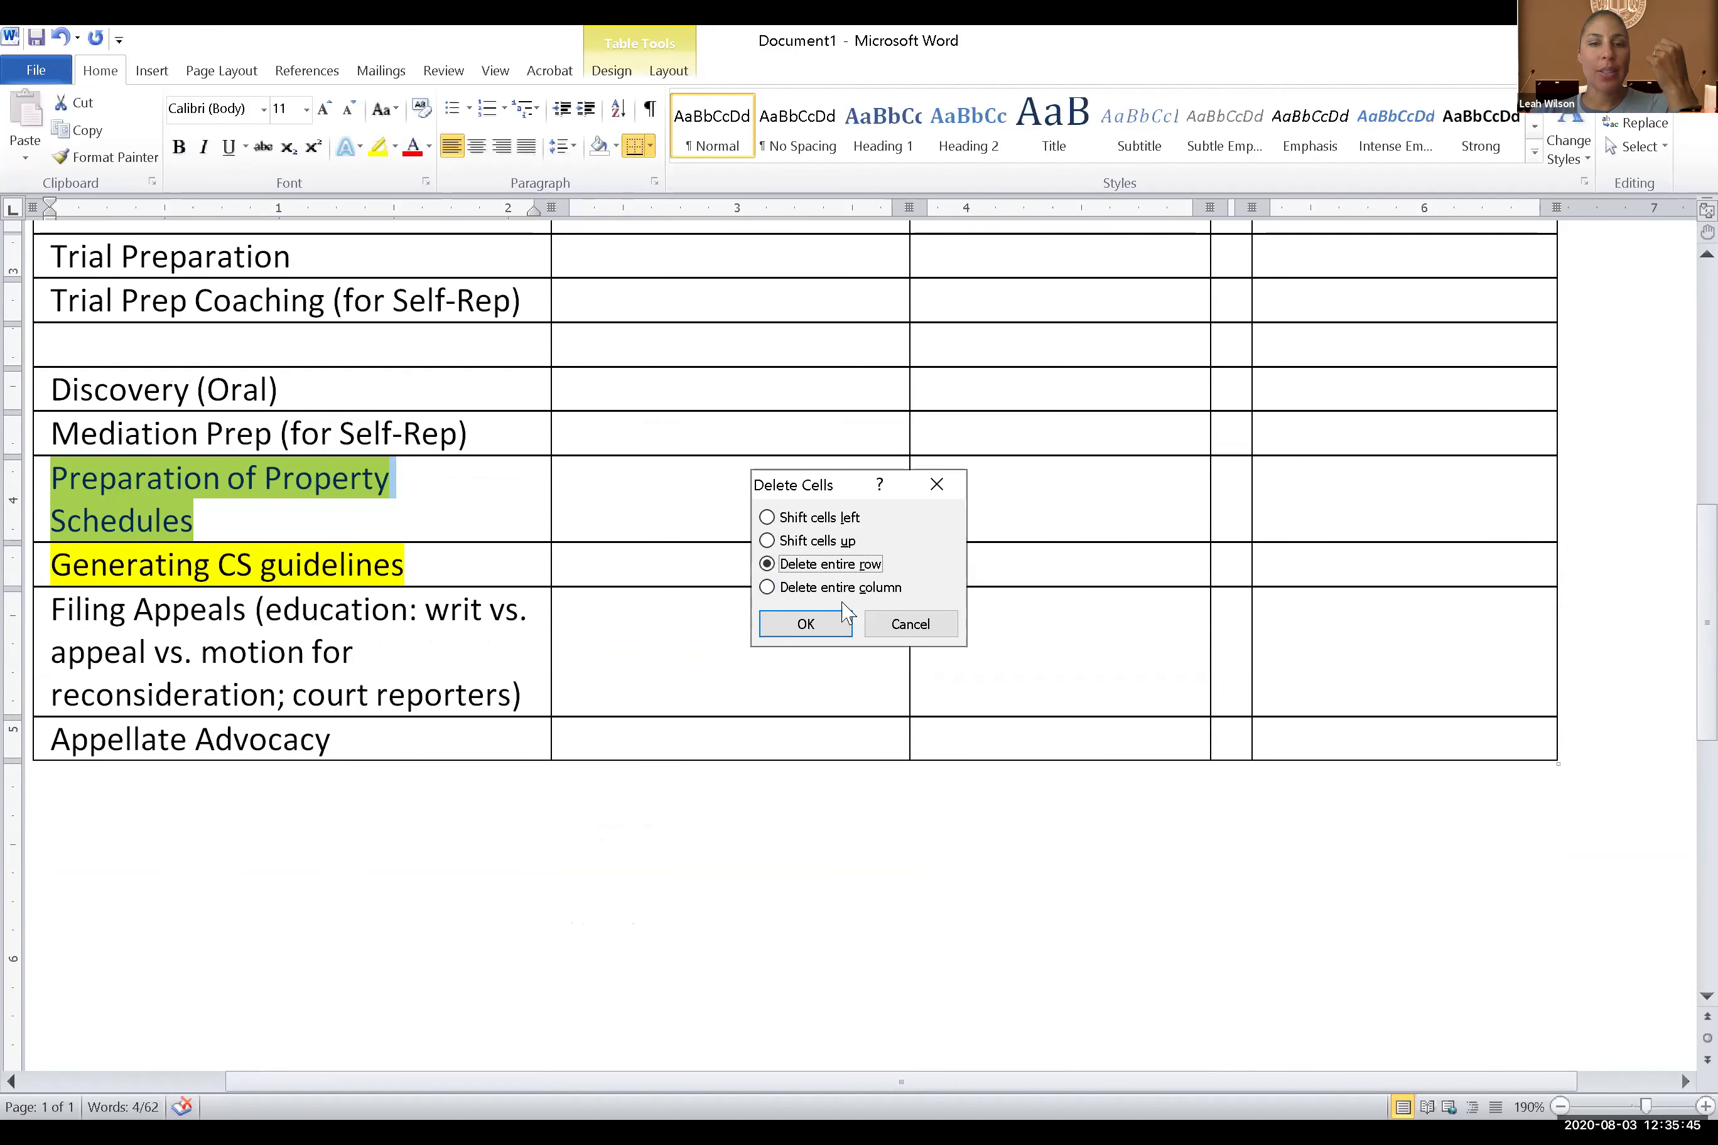
{"action": "left_click", "coordinate": [806, 623]}
Review the table from the Tasks and Issues header through the document list down to Appellate Advocacy
{"action": "scroll", "coordinate": [822, 620], "scroll_direction": "up", "scroll_amount": 5}
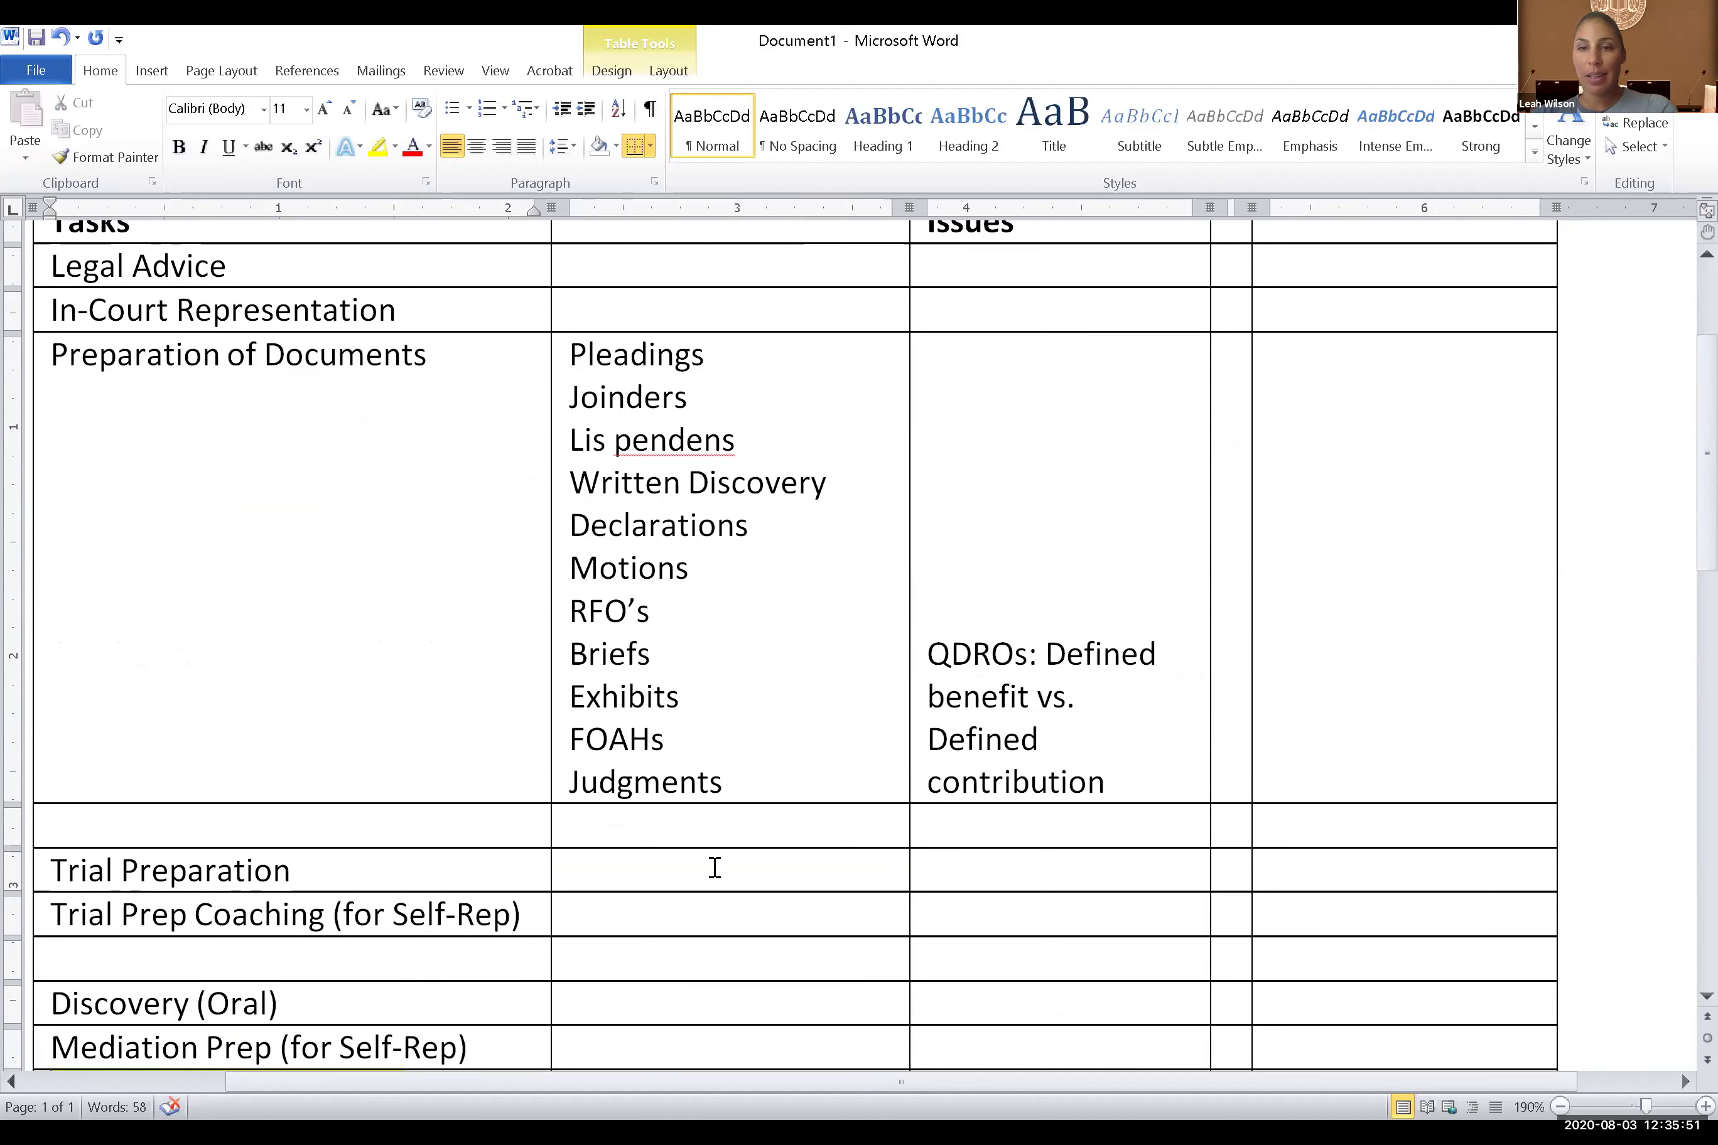
{"action": "scroll", "coordinate": [715, 868], "scroll_direction": "down", "scroll_amount": 2}
{"action": "scroll", "coordinate": [715, 867], "scroll_direction": "up", "scroll_amount": 2}
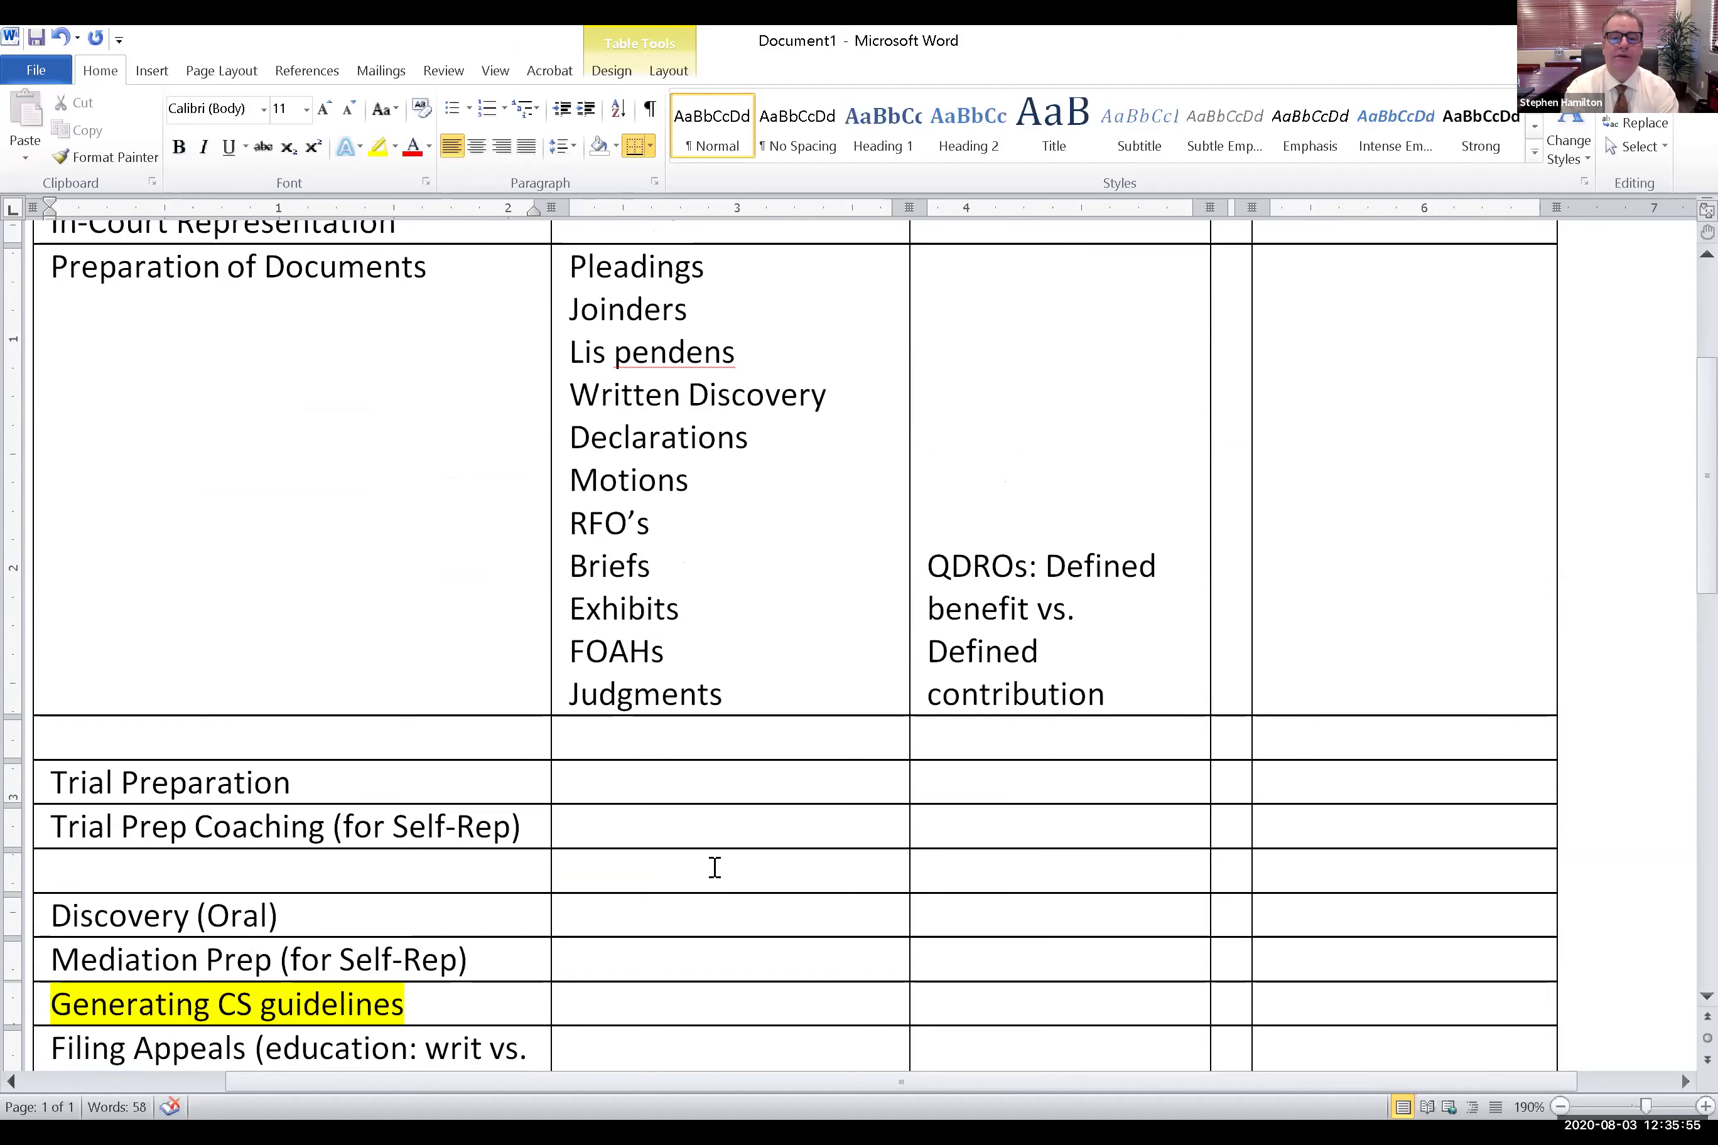
{"action": "scroll", "coordinate": [715, 868], "scroll_direction": "up", "scroll_amount": 3}
{"action": "scroll", "coordinate": [715, 868], "scroll_direction": "down", "scroll_amount": 1}
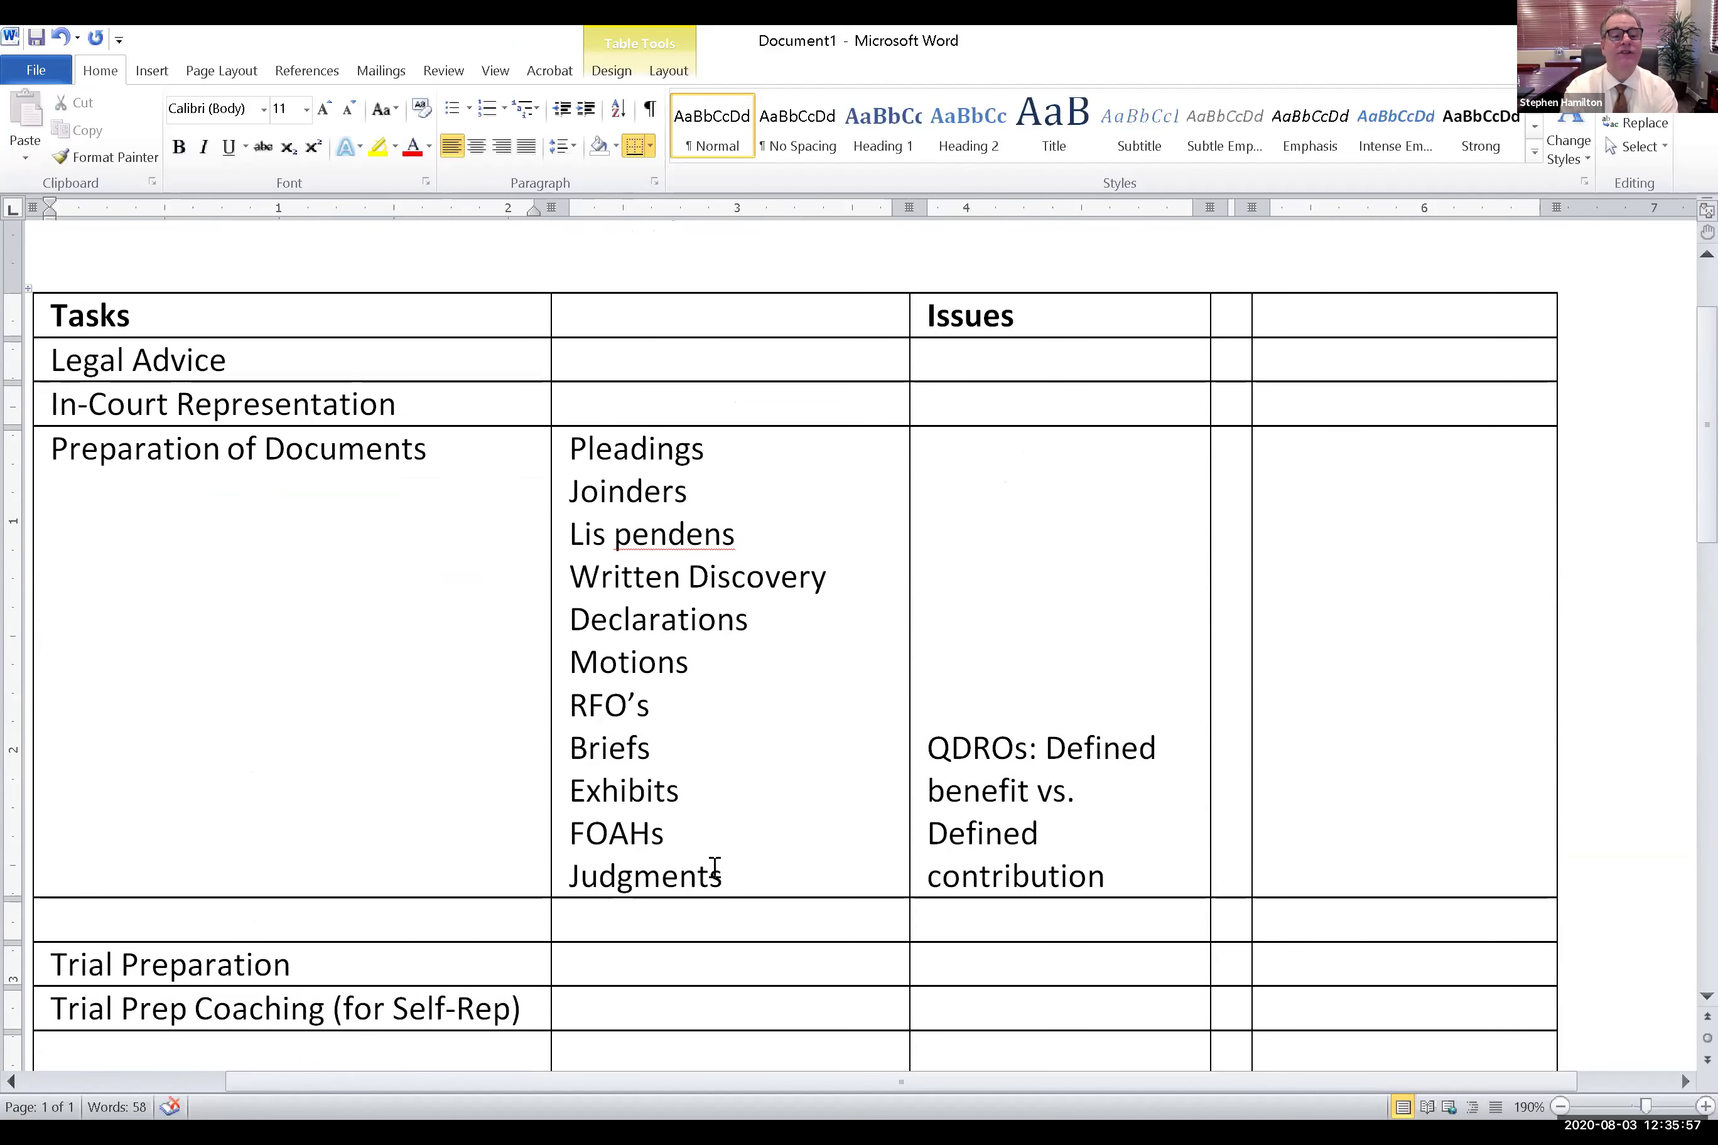
{"action": "scroll", "coordinate": [715, 868], "scroll_direction": "down", "scroll_amount": 6}
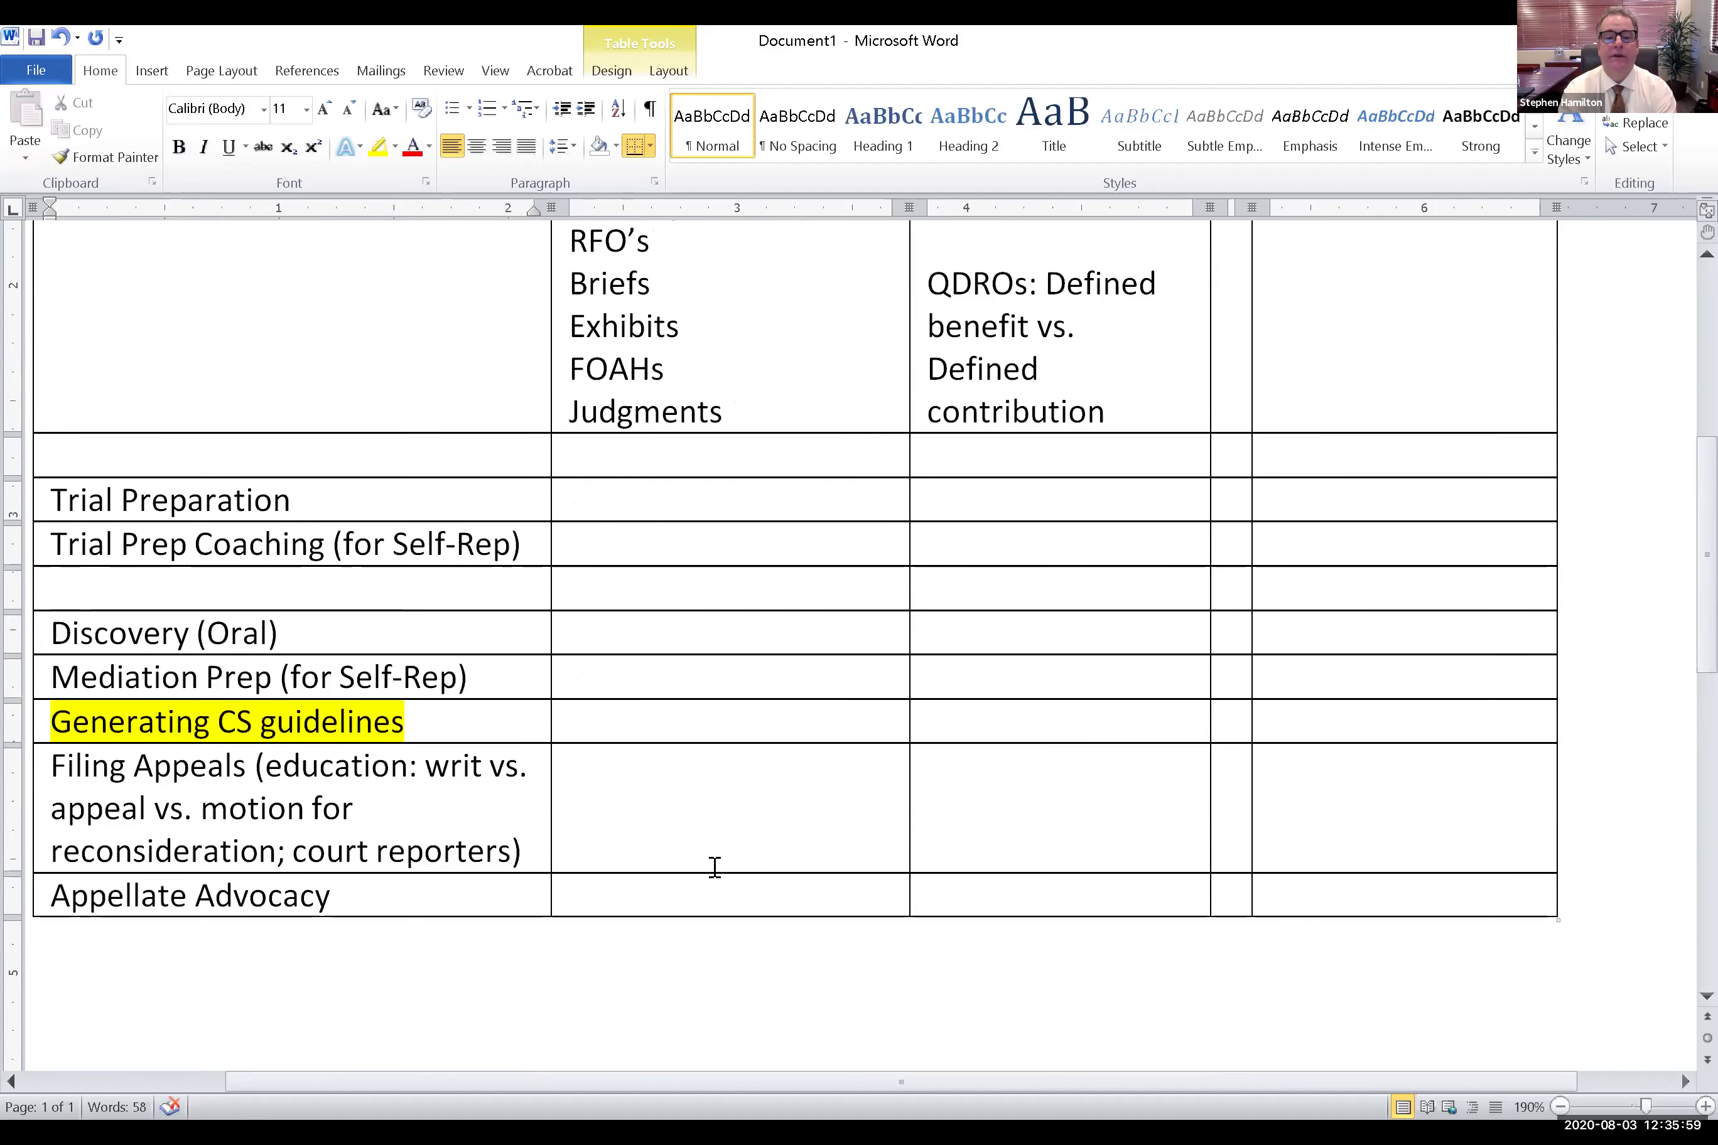
{"action": "scroll", "coordinate": [714, 868], "scroll_direction": "up", "scroll_amount": 4}
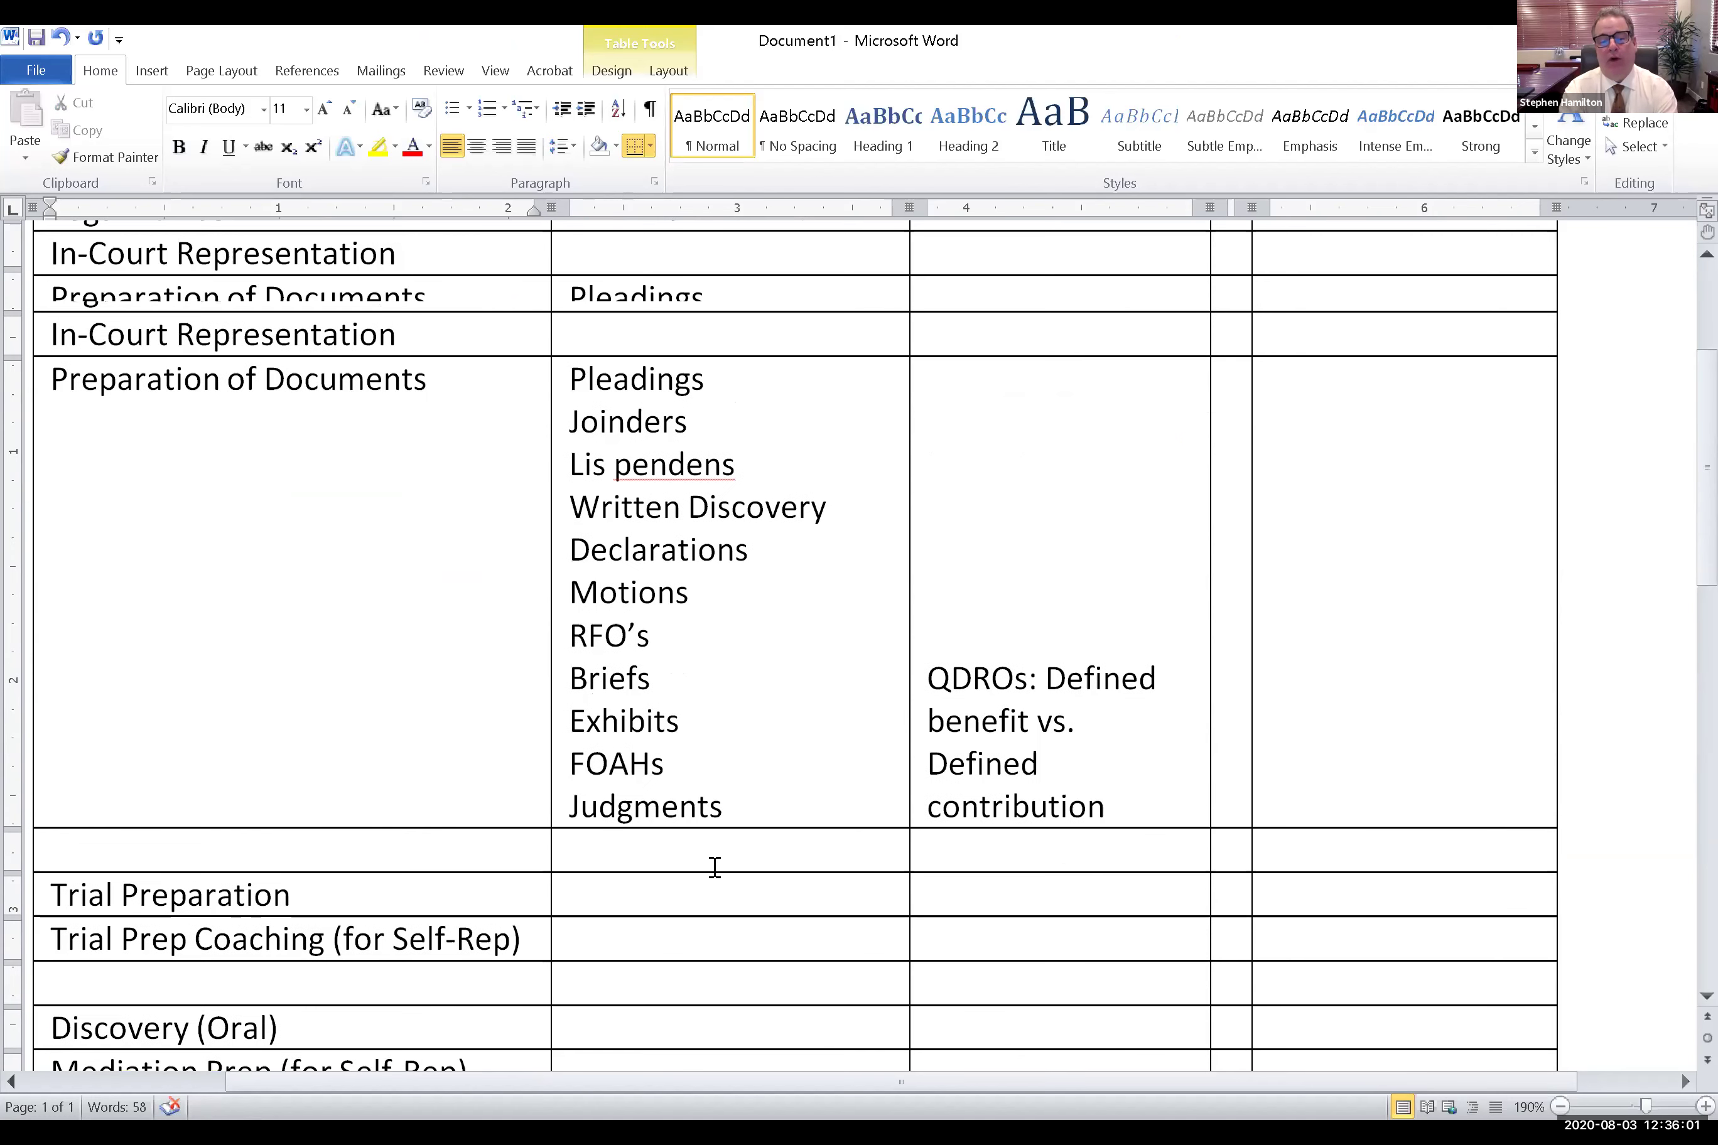
{"action": "scroll", "coordinate": [715, 866], "scroll_direction": "up", "scroll_amount": 3}
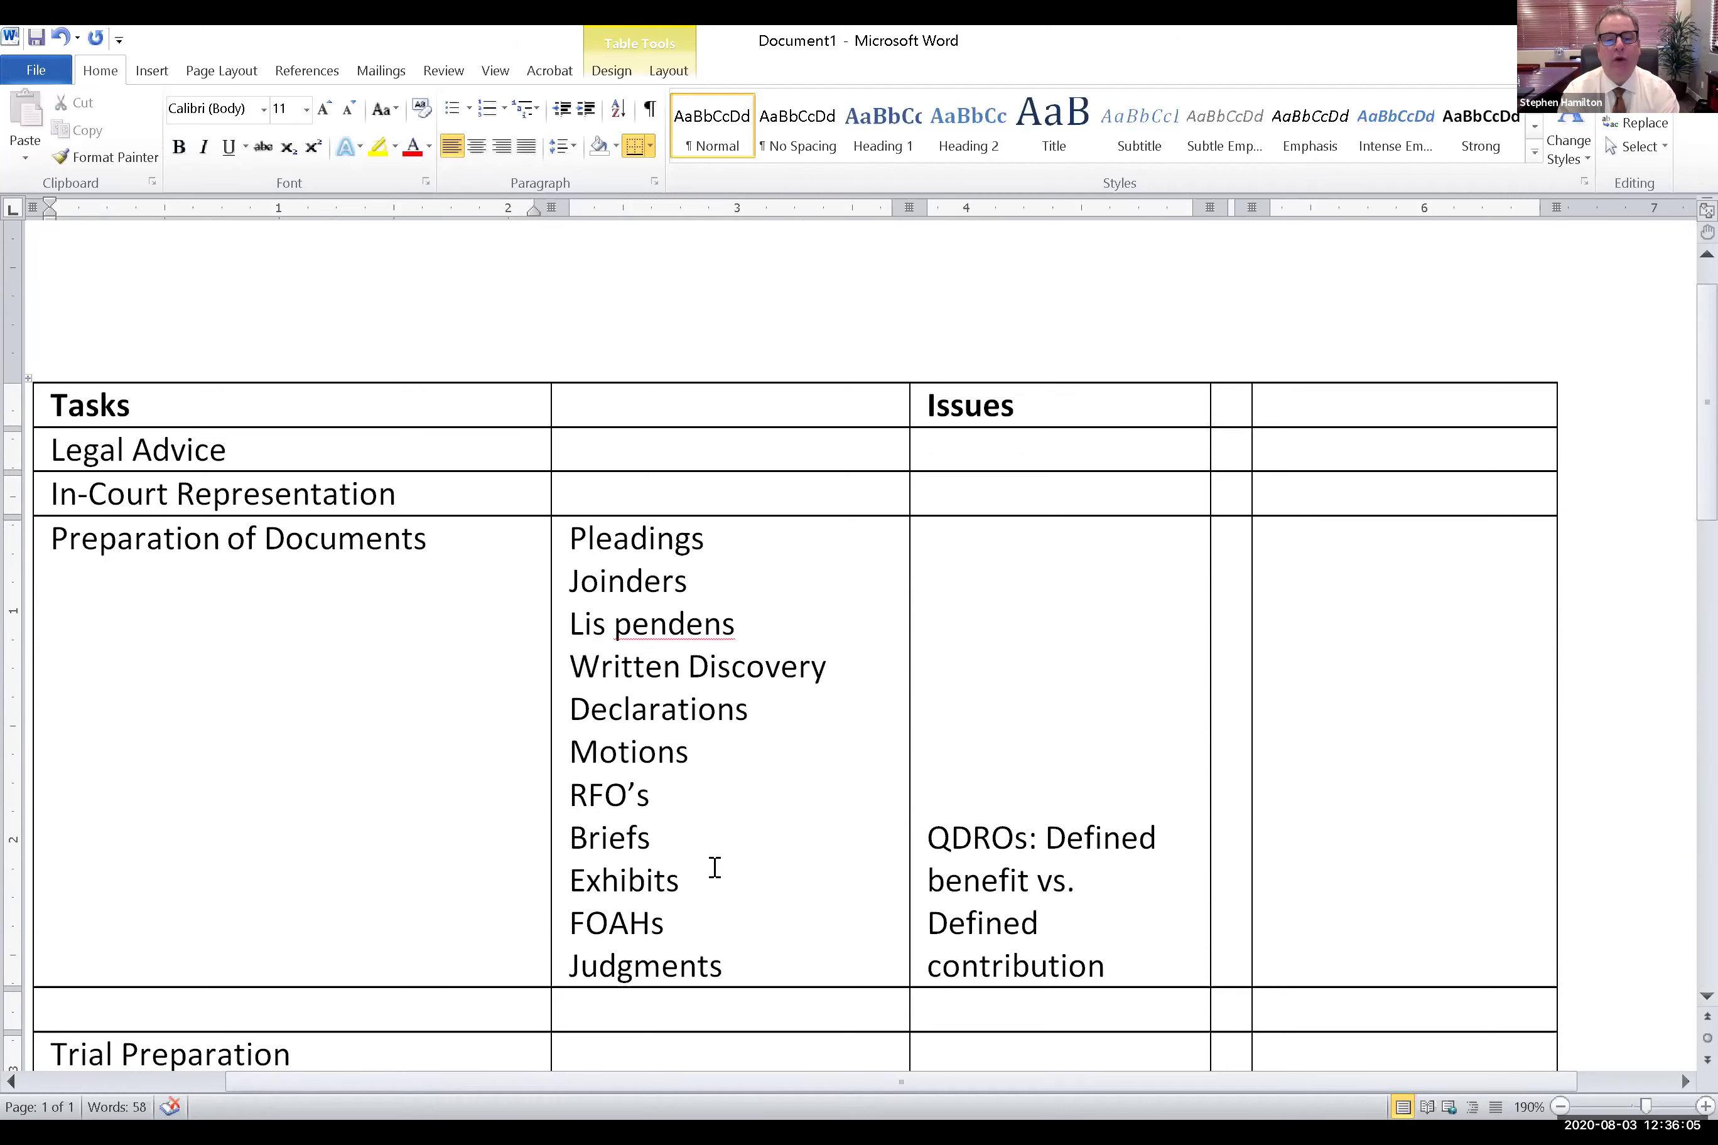
{"action": "scroll", "coordinate": [714, 866], "scroll_direction": "down", "scroll_amount": 6}
{"action": "scroll", "coordinate": [715, 866], "scroll_direction": "up", "scroll_amount": 3}
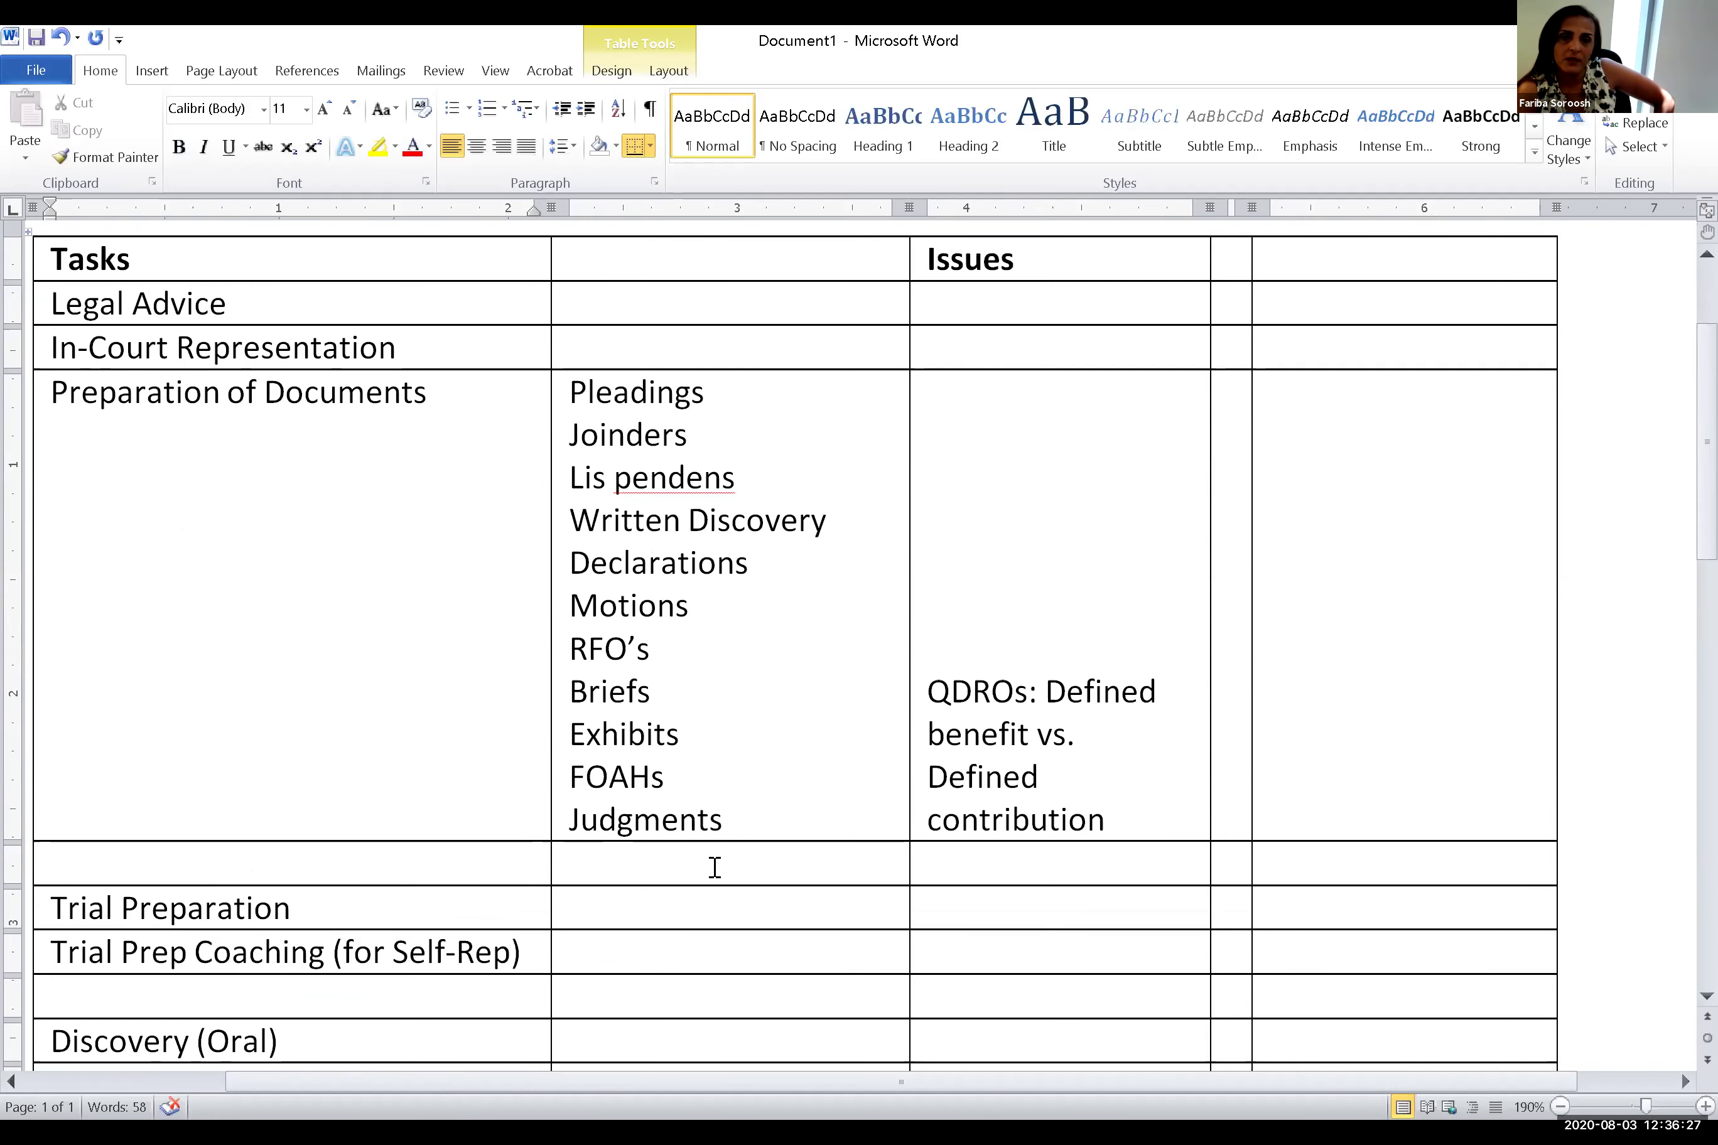
Replace the highlighted "Generating CS guidelines" task with "Support Calculations"
{"action": "scroll", "coordinate": [714, 868], "scroll_direction": "down", "scroll_amount": 4}
{"action": "left_click_drag", "start_coordinate": [412, 615], "coordinate": [67, 615]}
{"action": "type", "text": "Suppor"}
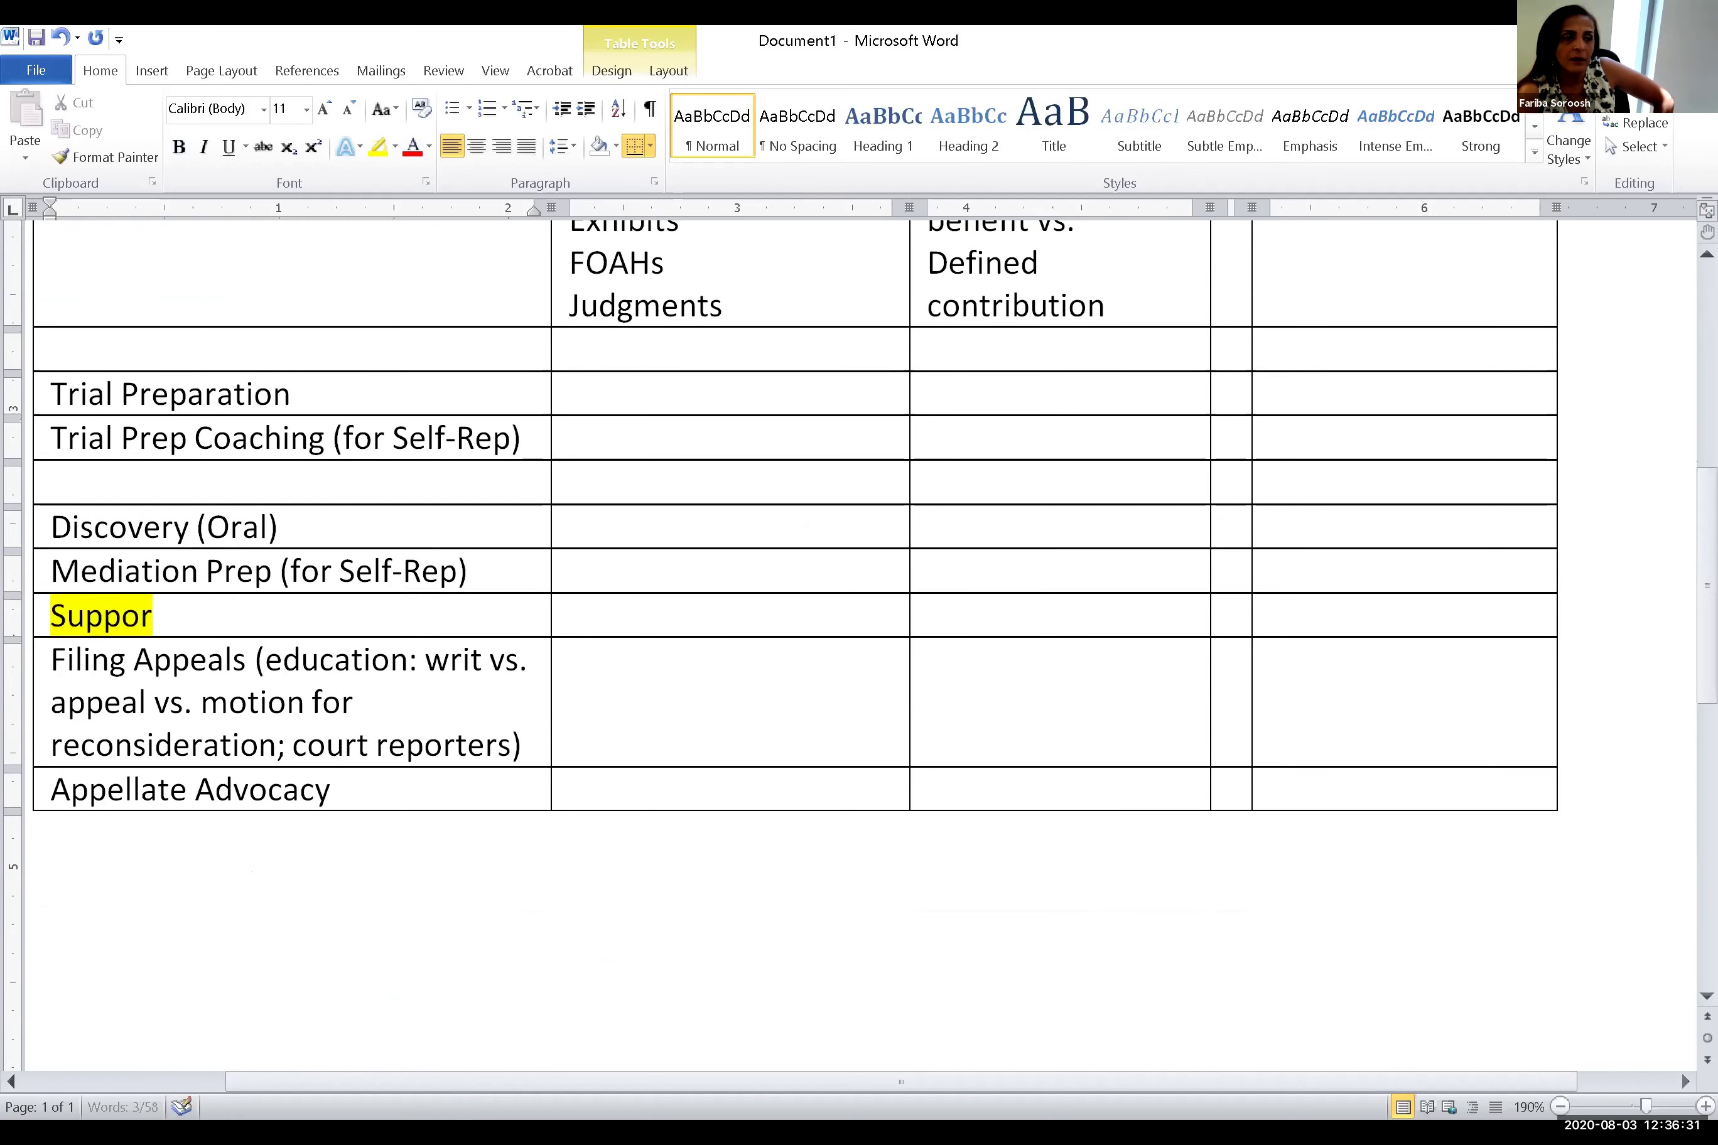
{"action": "type", "text": "t Calculations"}
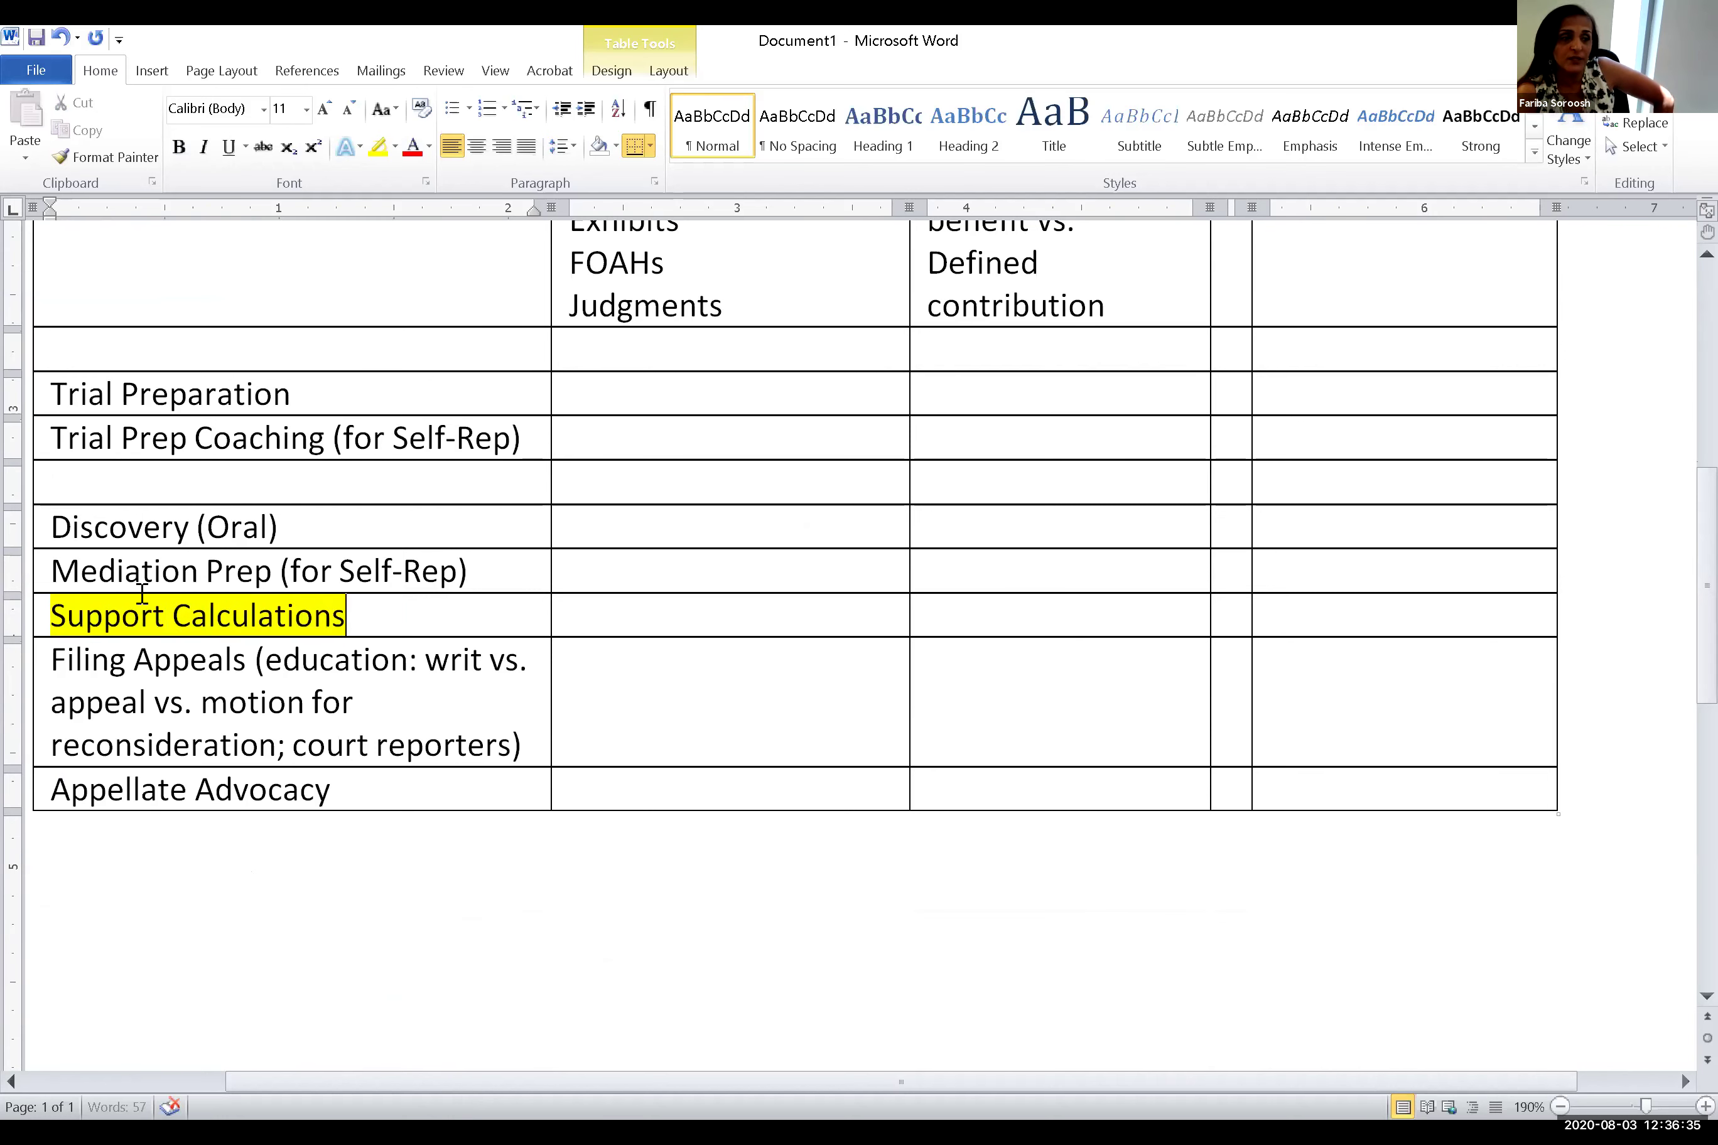
Remove the yellow highlighting from the "Support Calculations" task
{"action": "left_click_drag", "start_coordinate": [141, 601], "coordinate": [99, 591]}
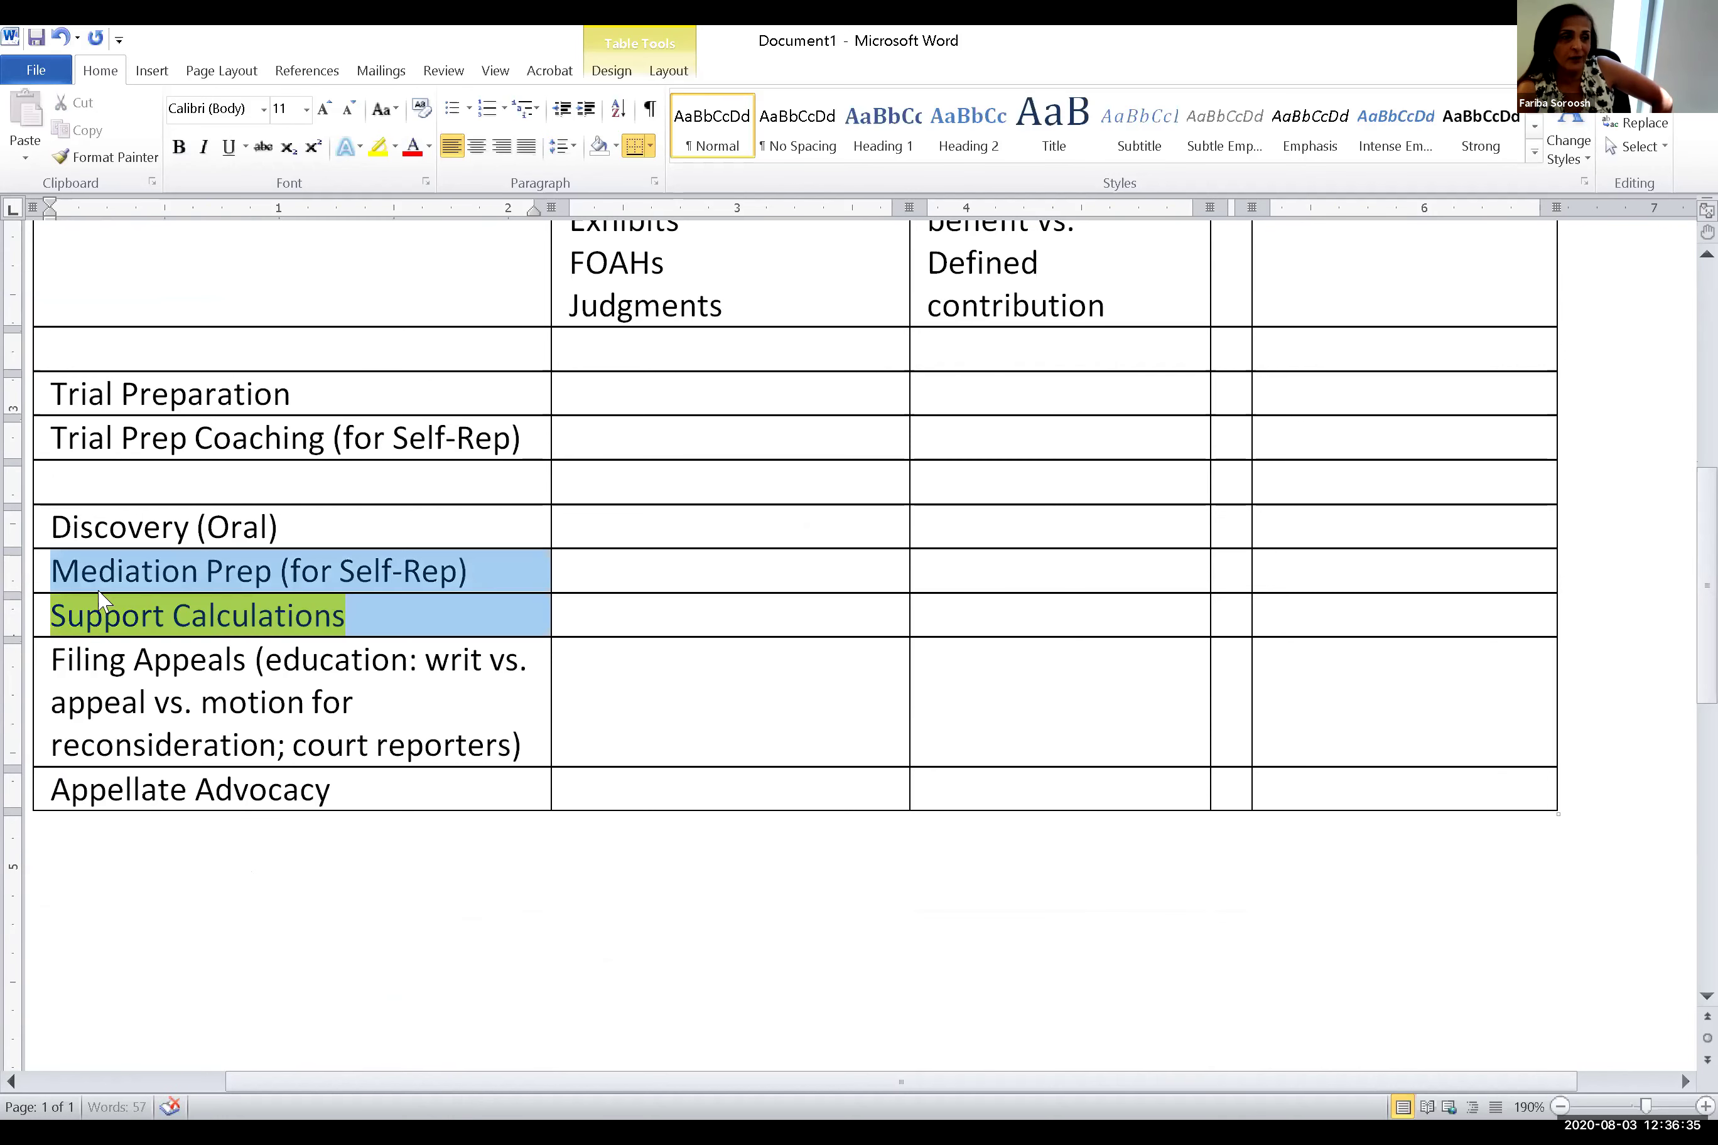
{"action": "left_click", "coordinate": [56, 614]}
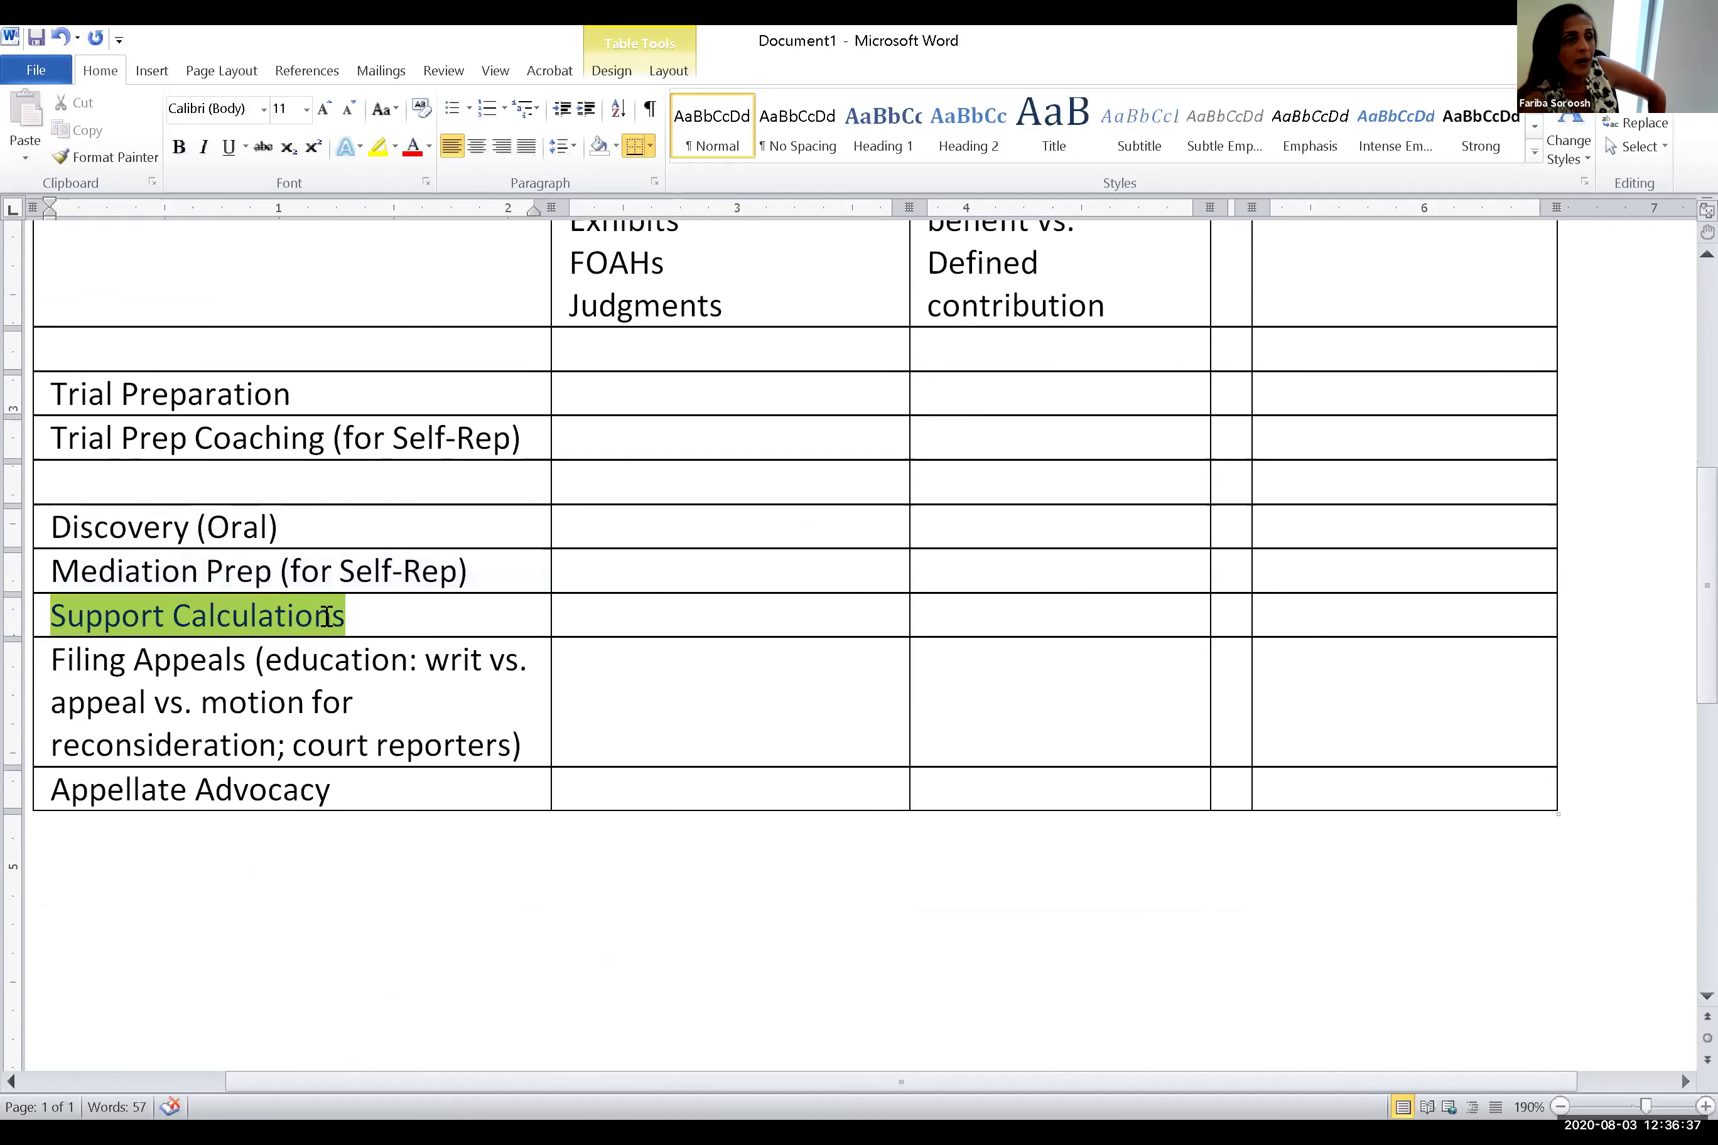
{"action": "left_click", "coordinate": [396, 147]}
{"action": "left_click", "coordinate": [302, 266]}
{"action": "left_click", "coordinate": [701, 620]}
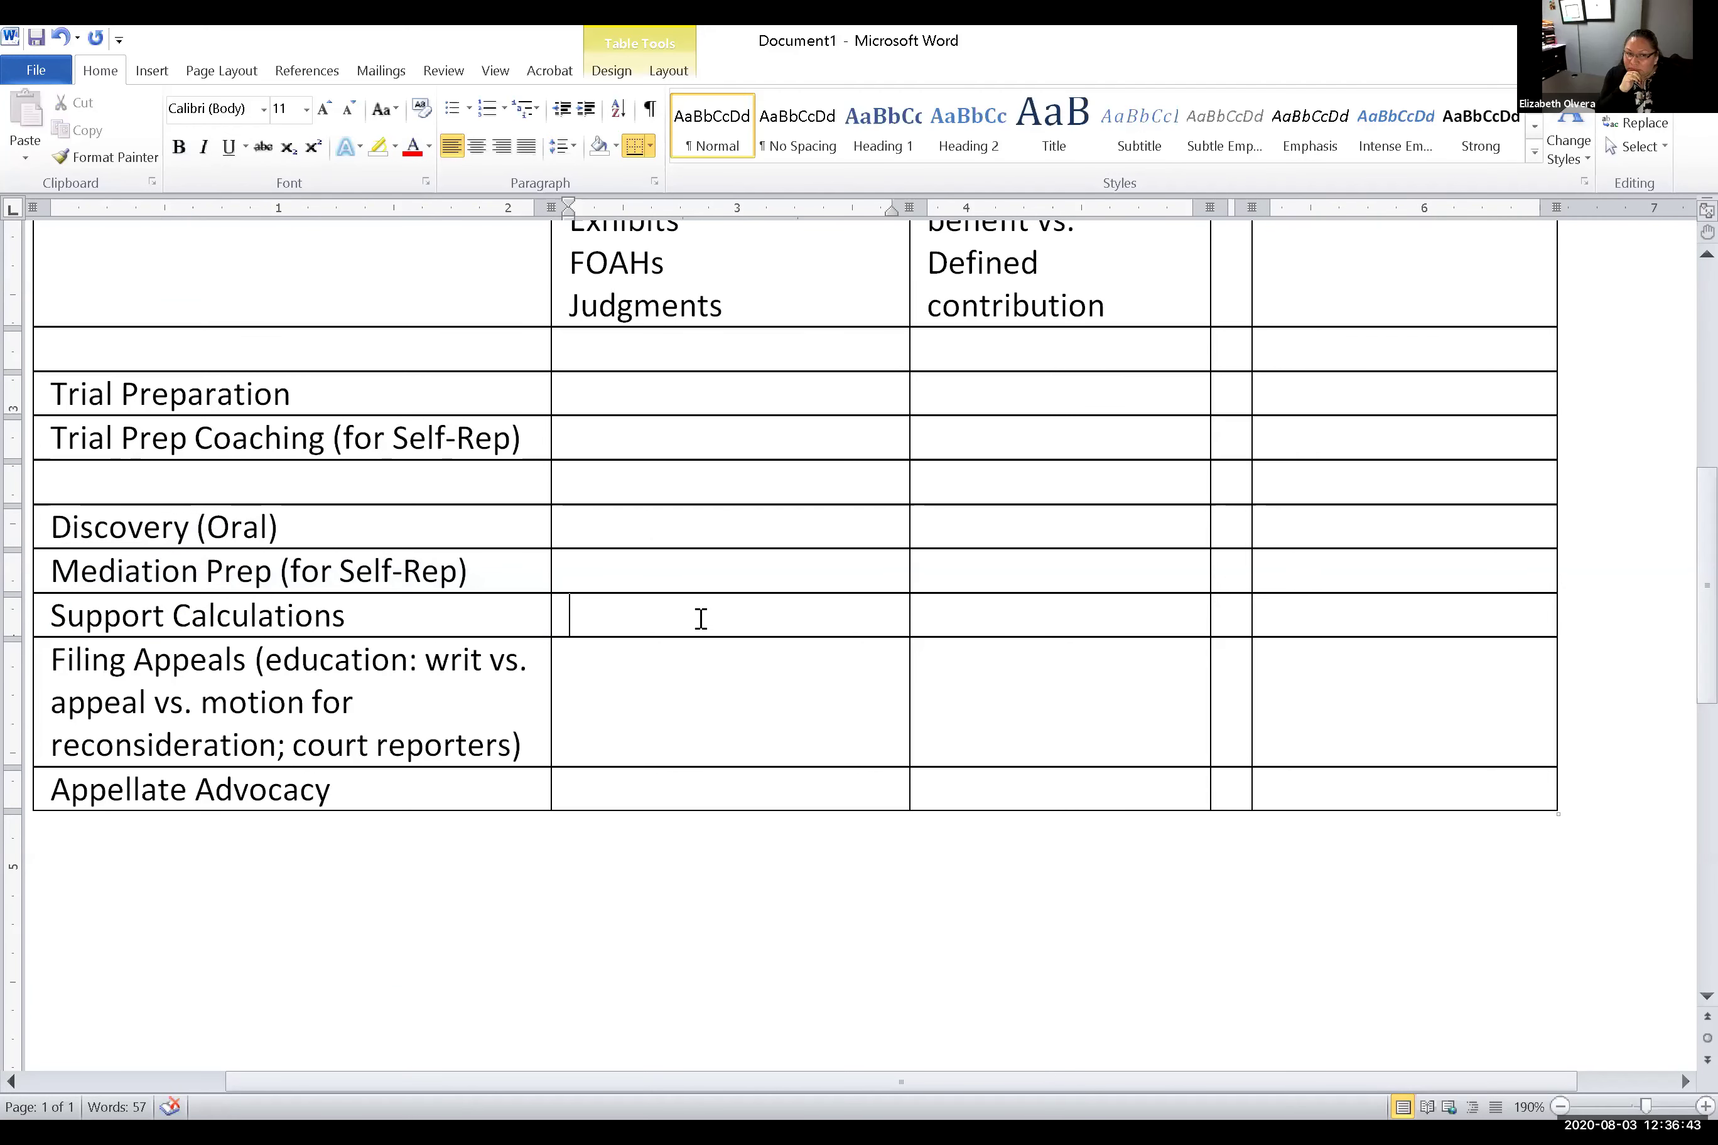
Delete the two empty table rows, one below "Trial Prep Coaching (for Self-Rep)" and one above "Trial Preparation"
{"action": "right_click", "coordinate": [161, 481]}
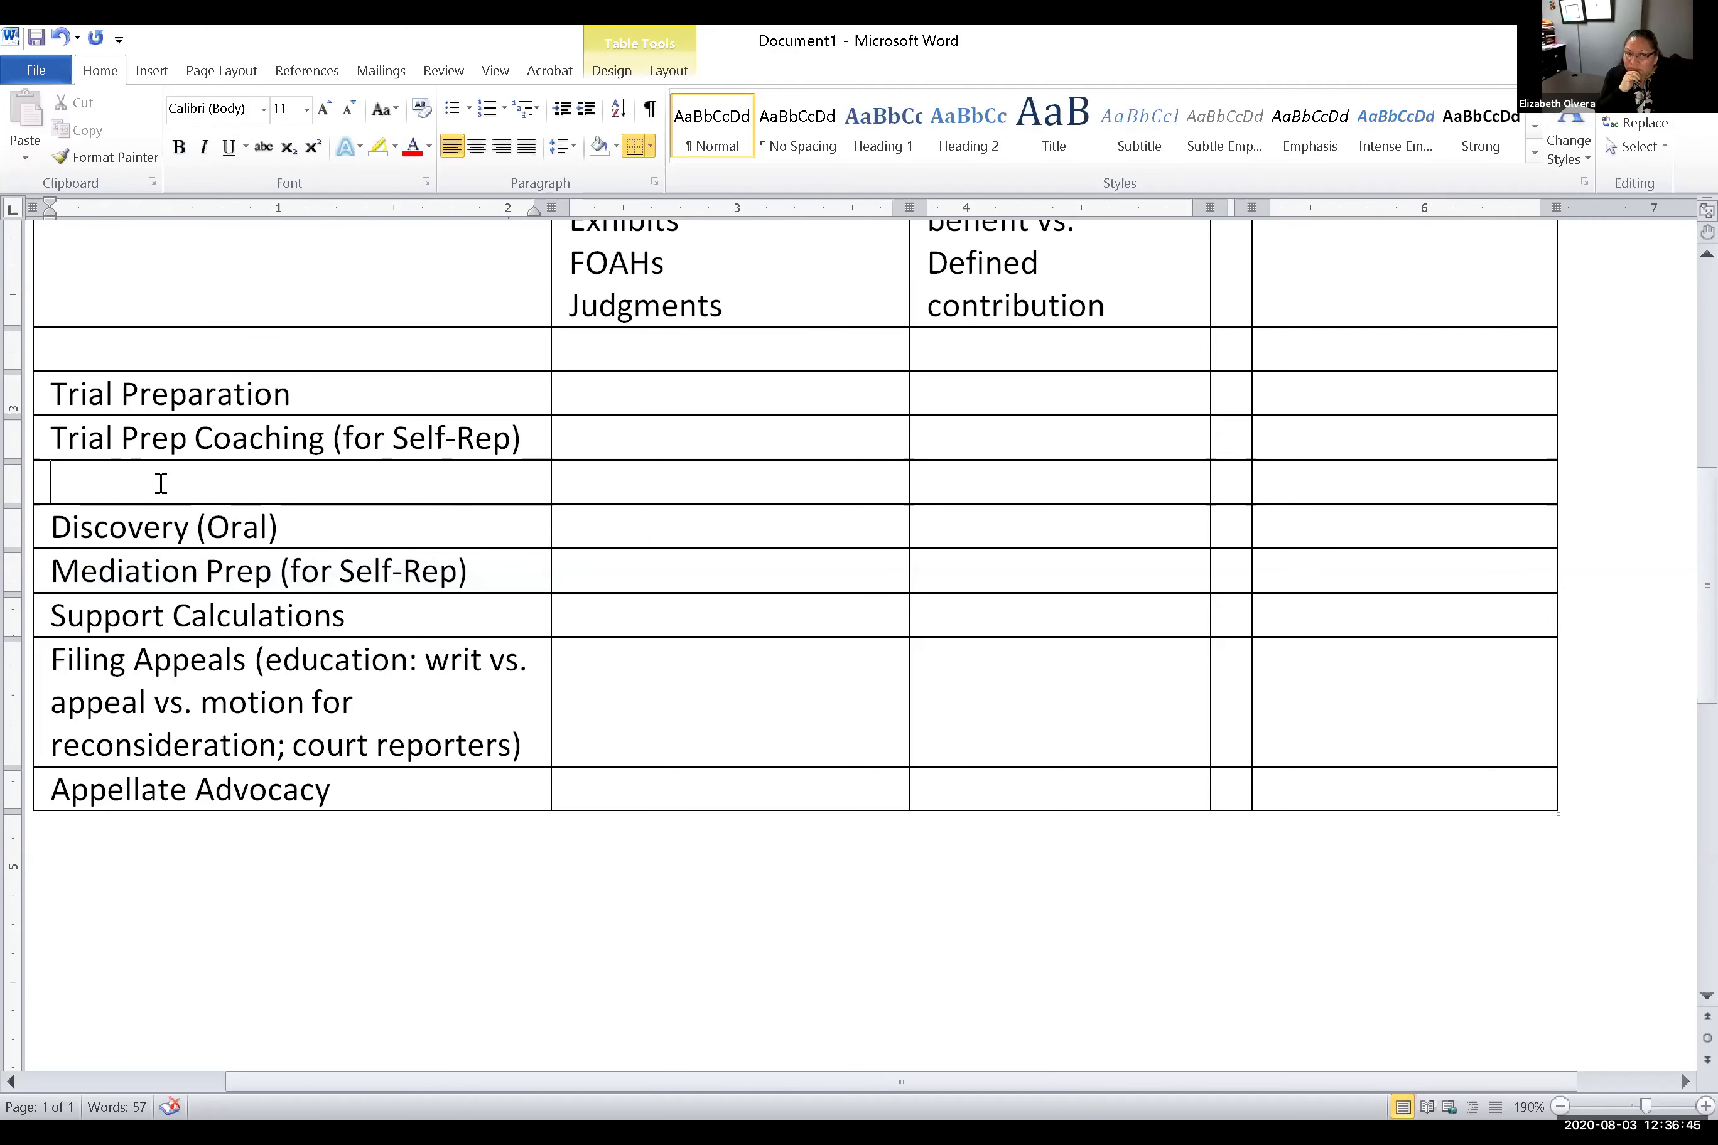
{"action": "left_click", "coordinate": [209, 639]}
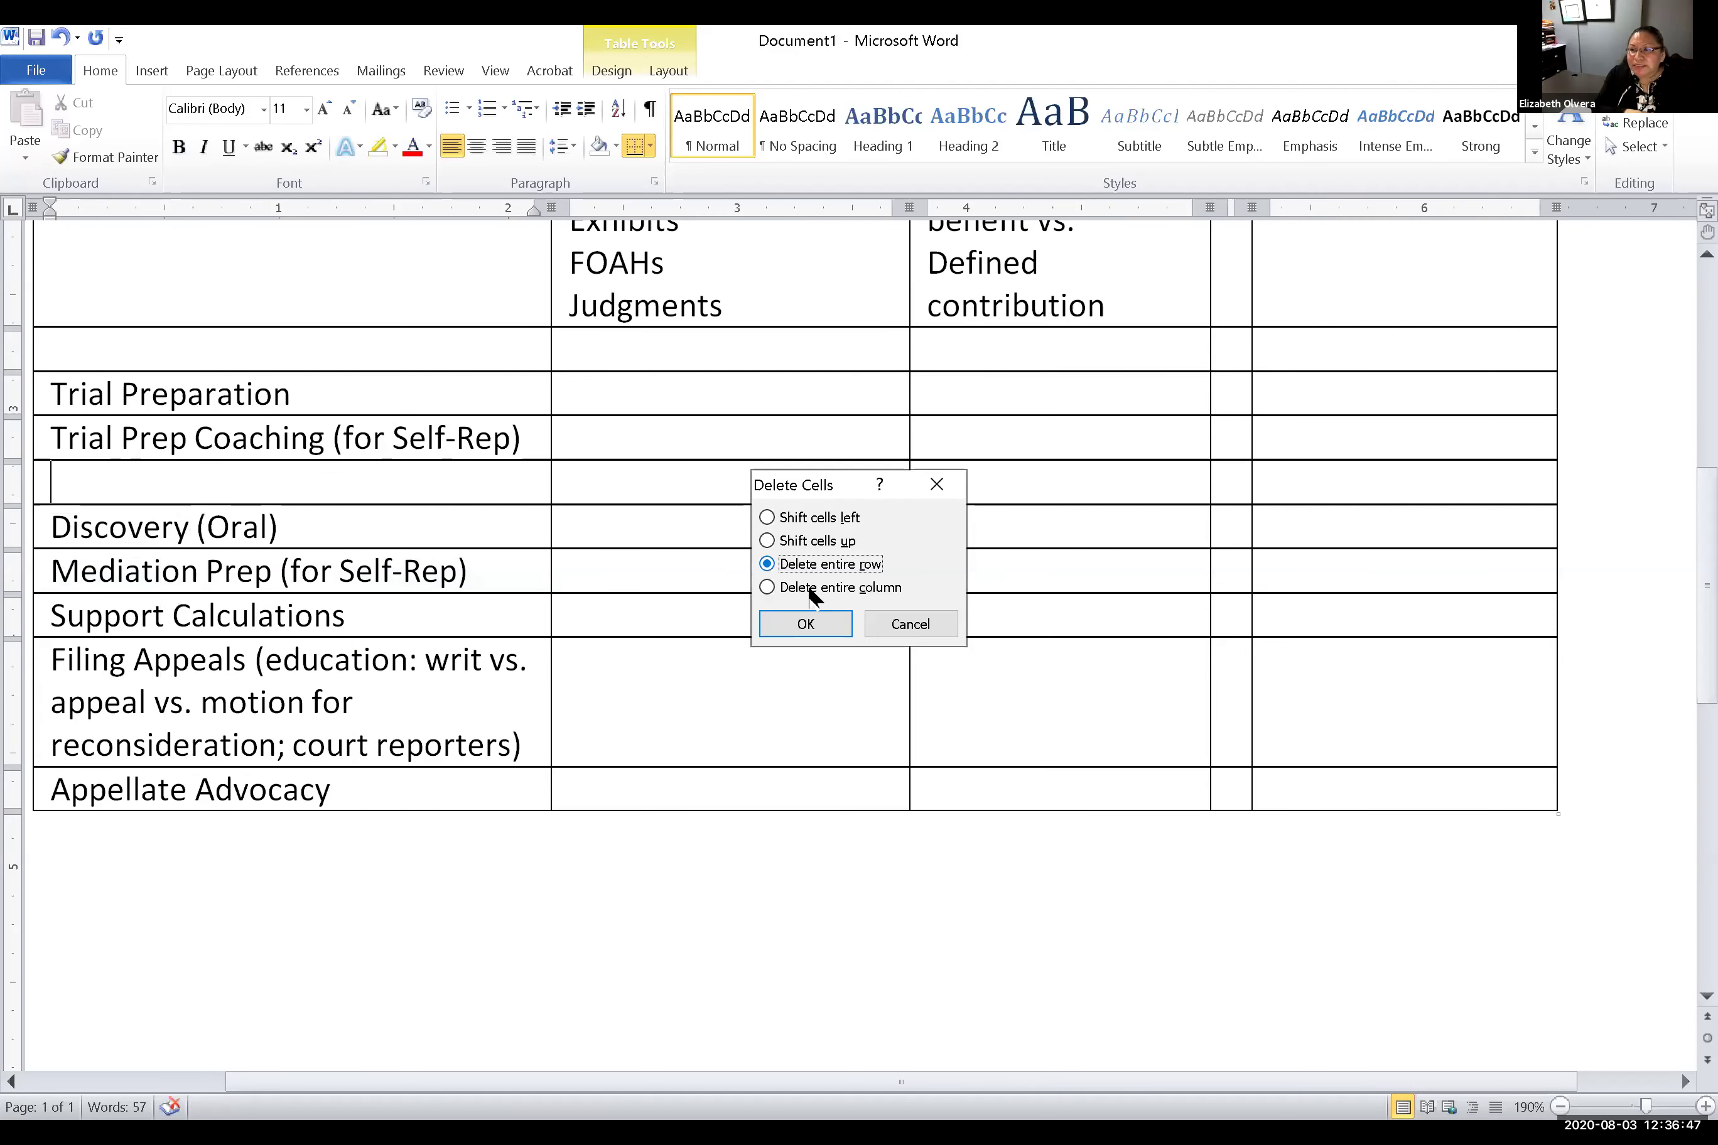
{"action": "left_click", "coordinate": [805, 624]}
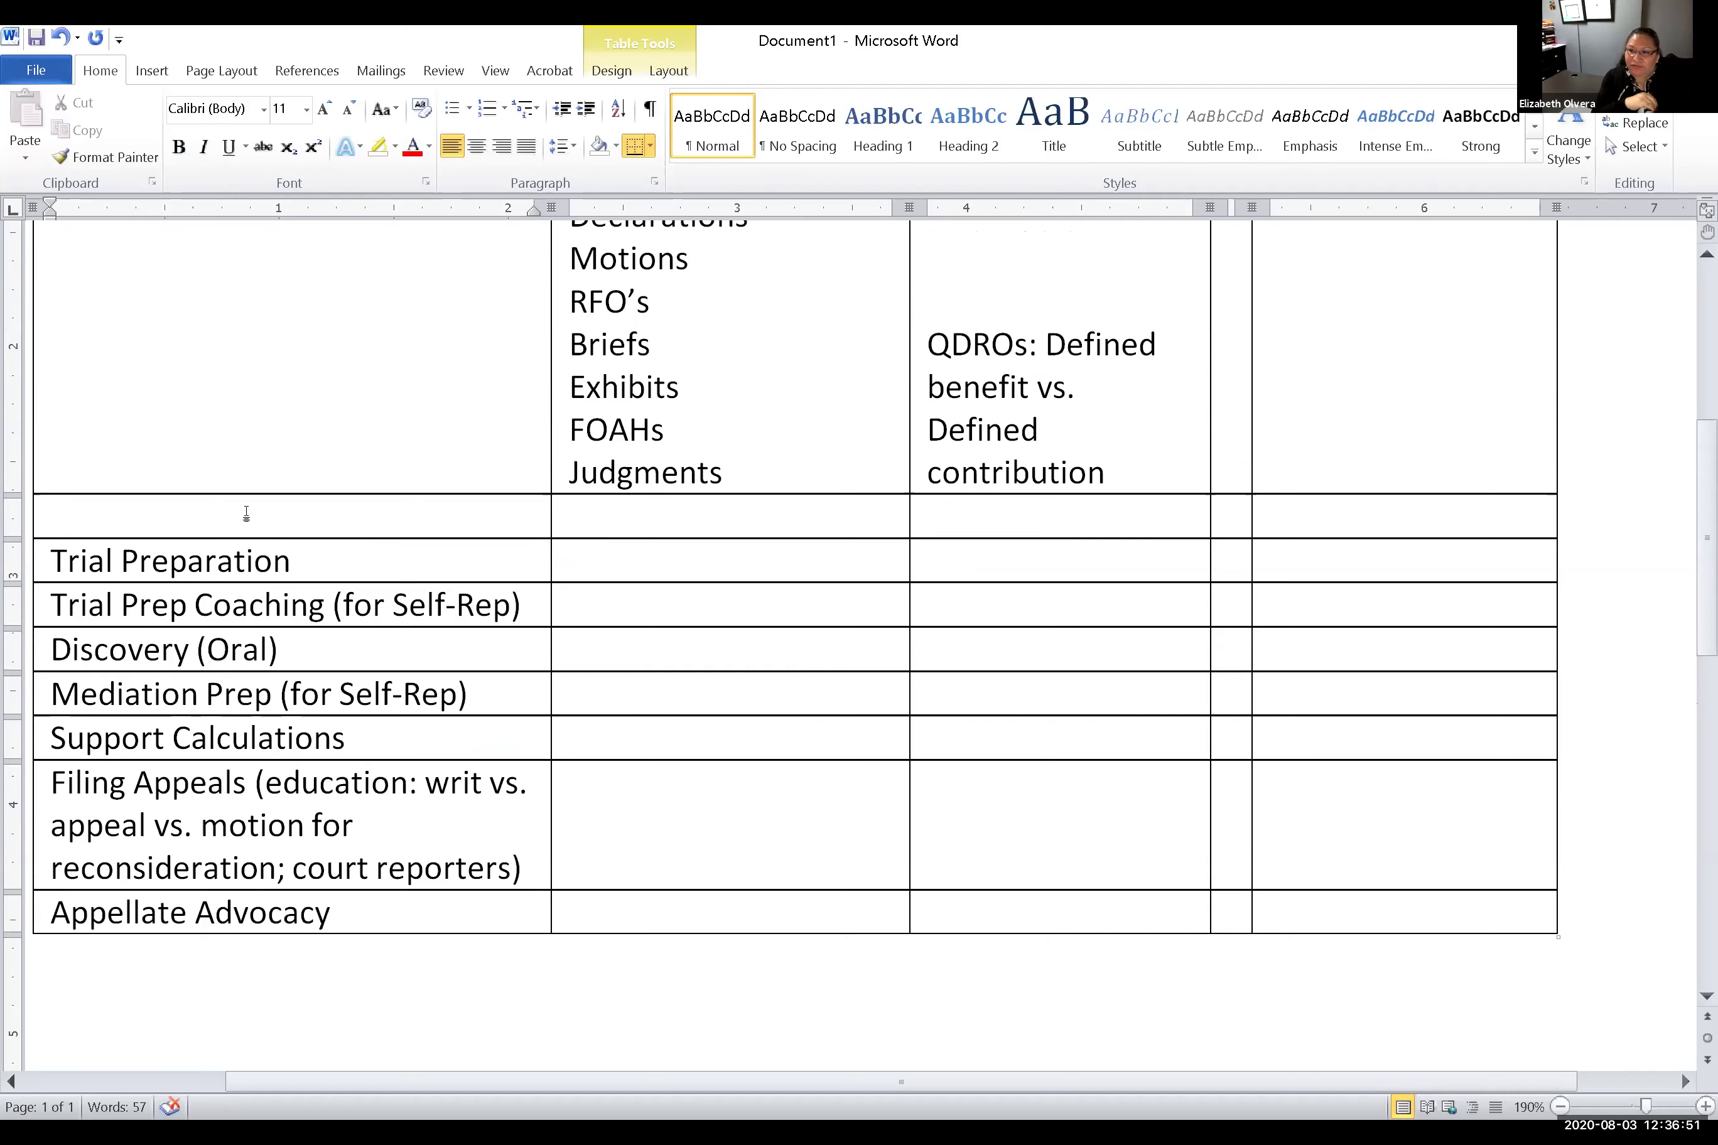
{"action": "key", "text": "F4"}
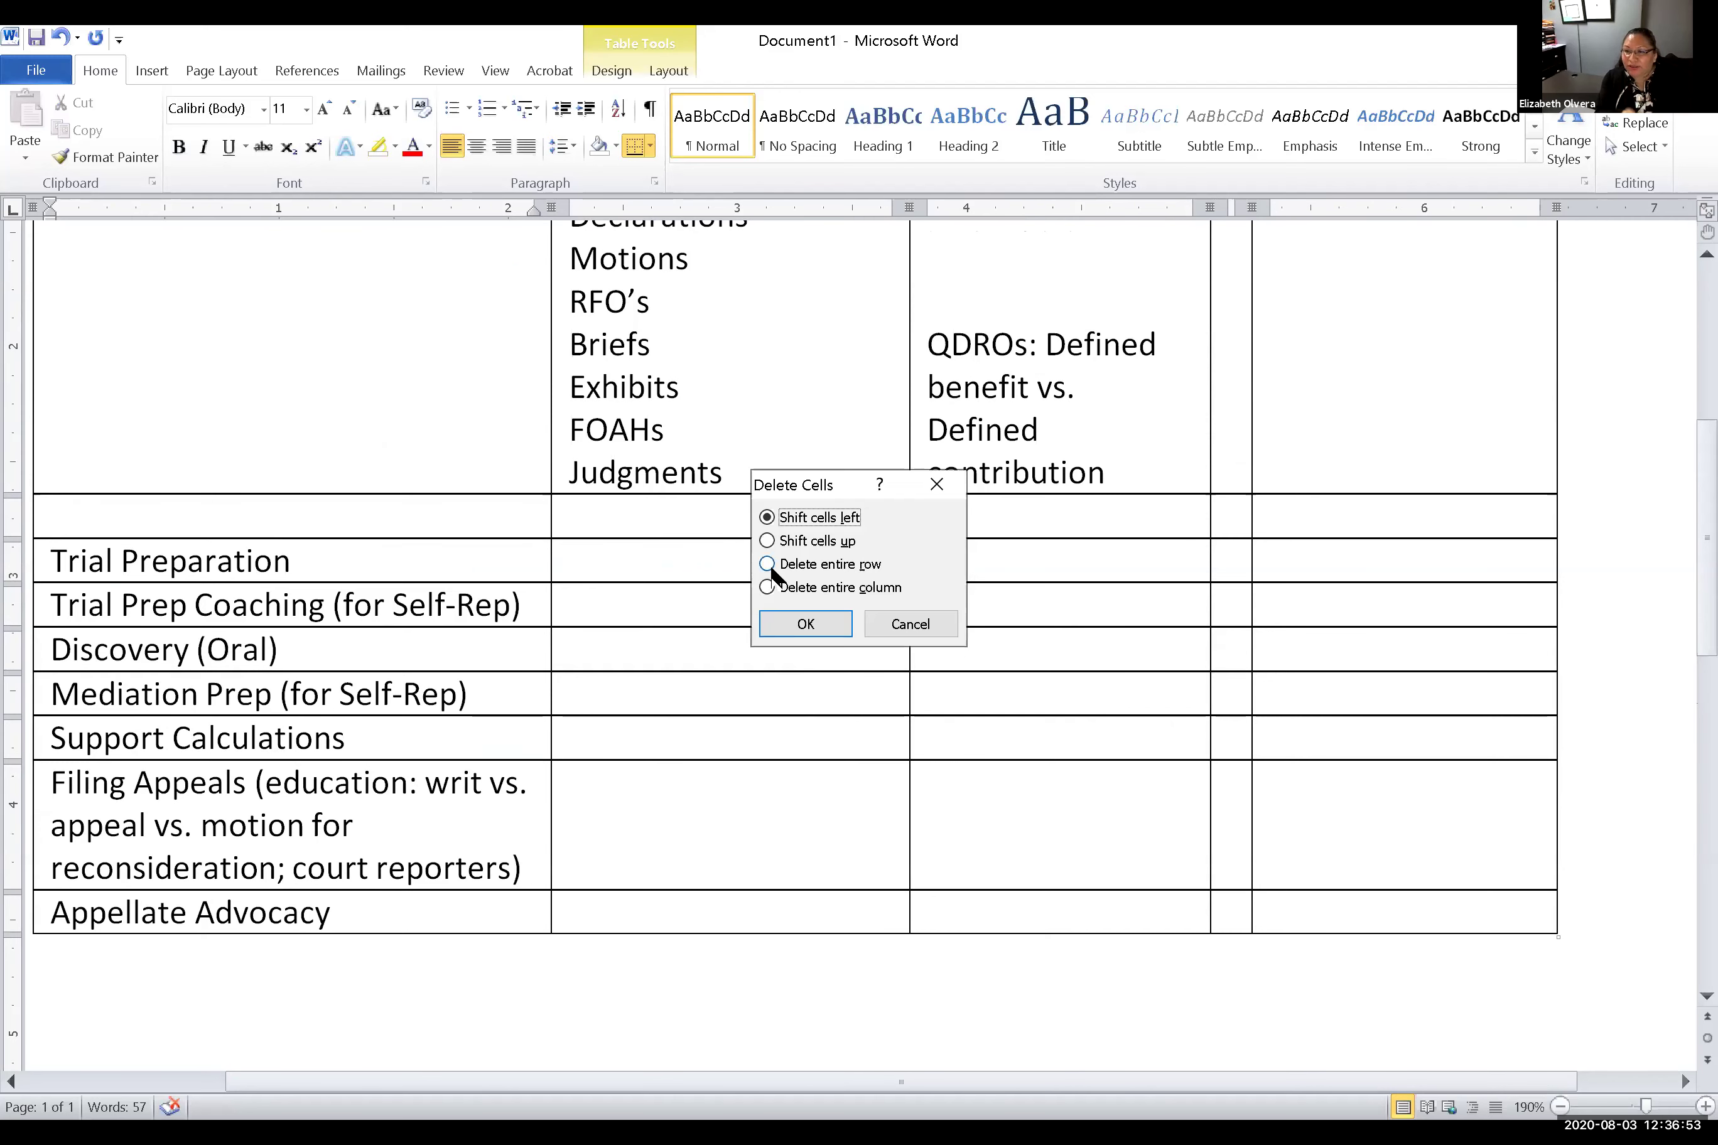
{"action": "left_click", "coordinate": [802, 634]}
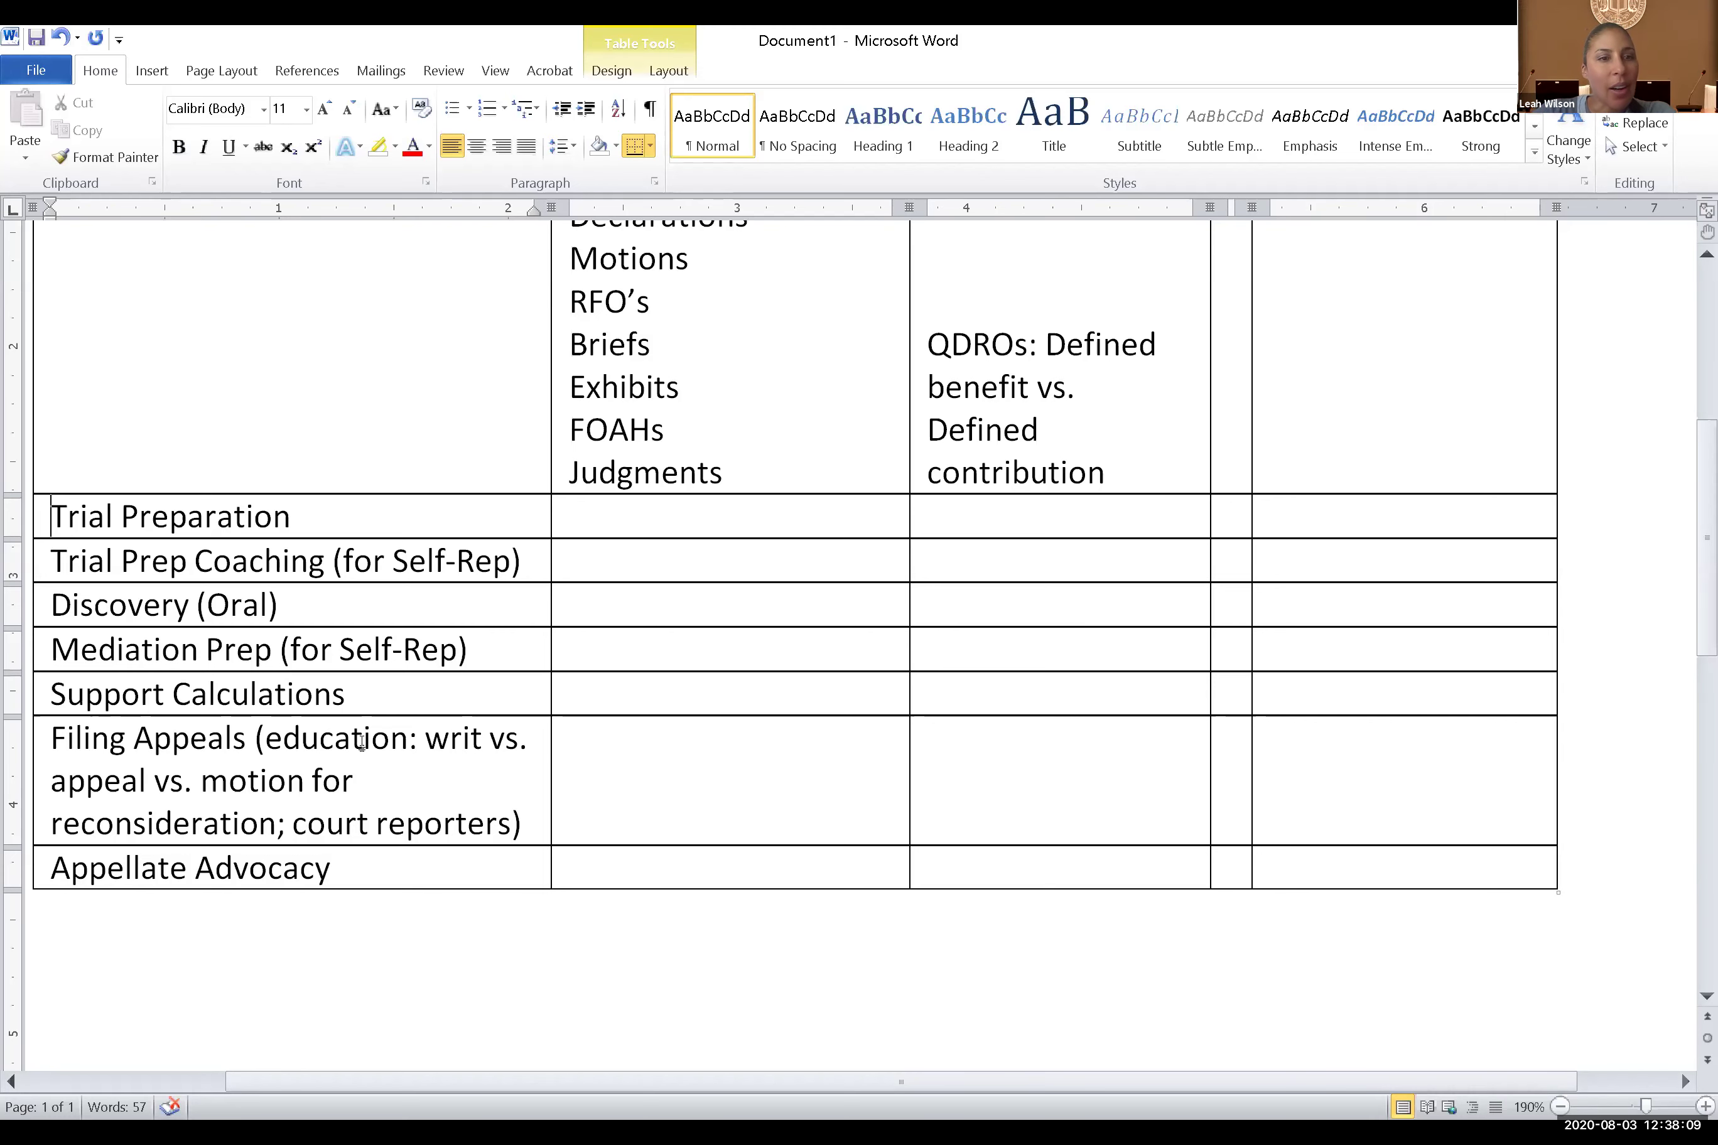
Examine the revised table's tasks, document types and issues across its full height and width
{"action": "scroll", "coordinate": [361, 743], "scroll_direction": "up", "scroll_amount": 3}
{"action": "scroll", "coordinate": [362, 744], "scroll_direction": "down", "scroll_amount": 2}
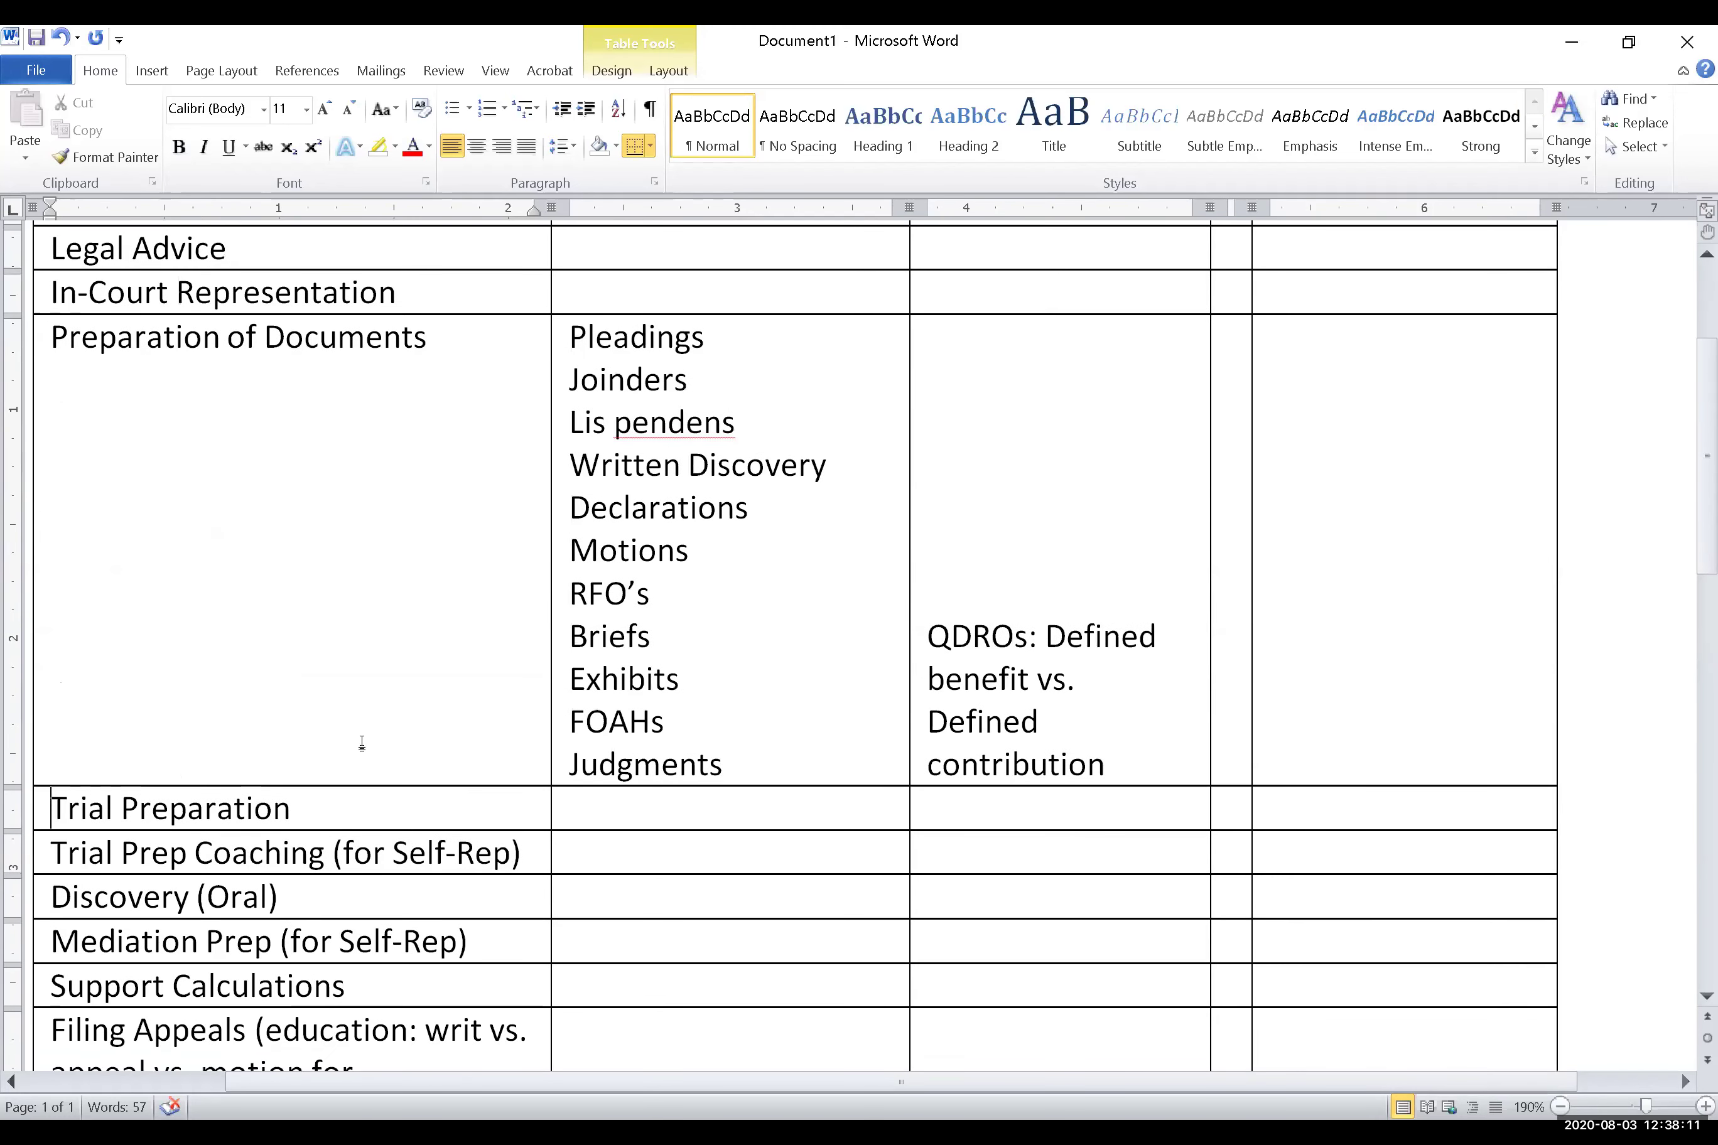
{"action": "scroll", "coordinate": [363, 742], "scroll_direction": "down", "scroll_amount": 2}
{"action": "scroll", "coordinate": [363, 742], "scroll_direction": "up", "scroll_amount": 1}
{"action": "scroll", "coordinate": [363, 742], "scroll_direction": "up", "scroll_amount": 1}
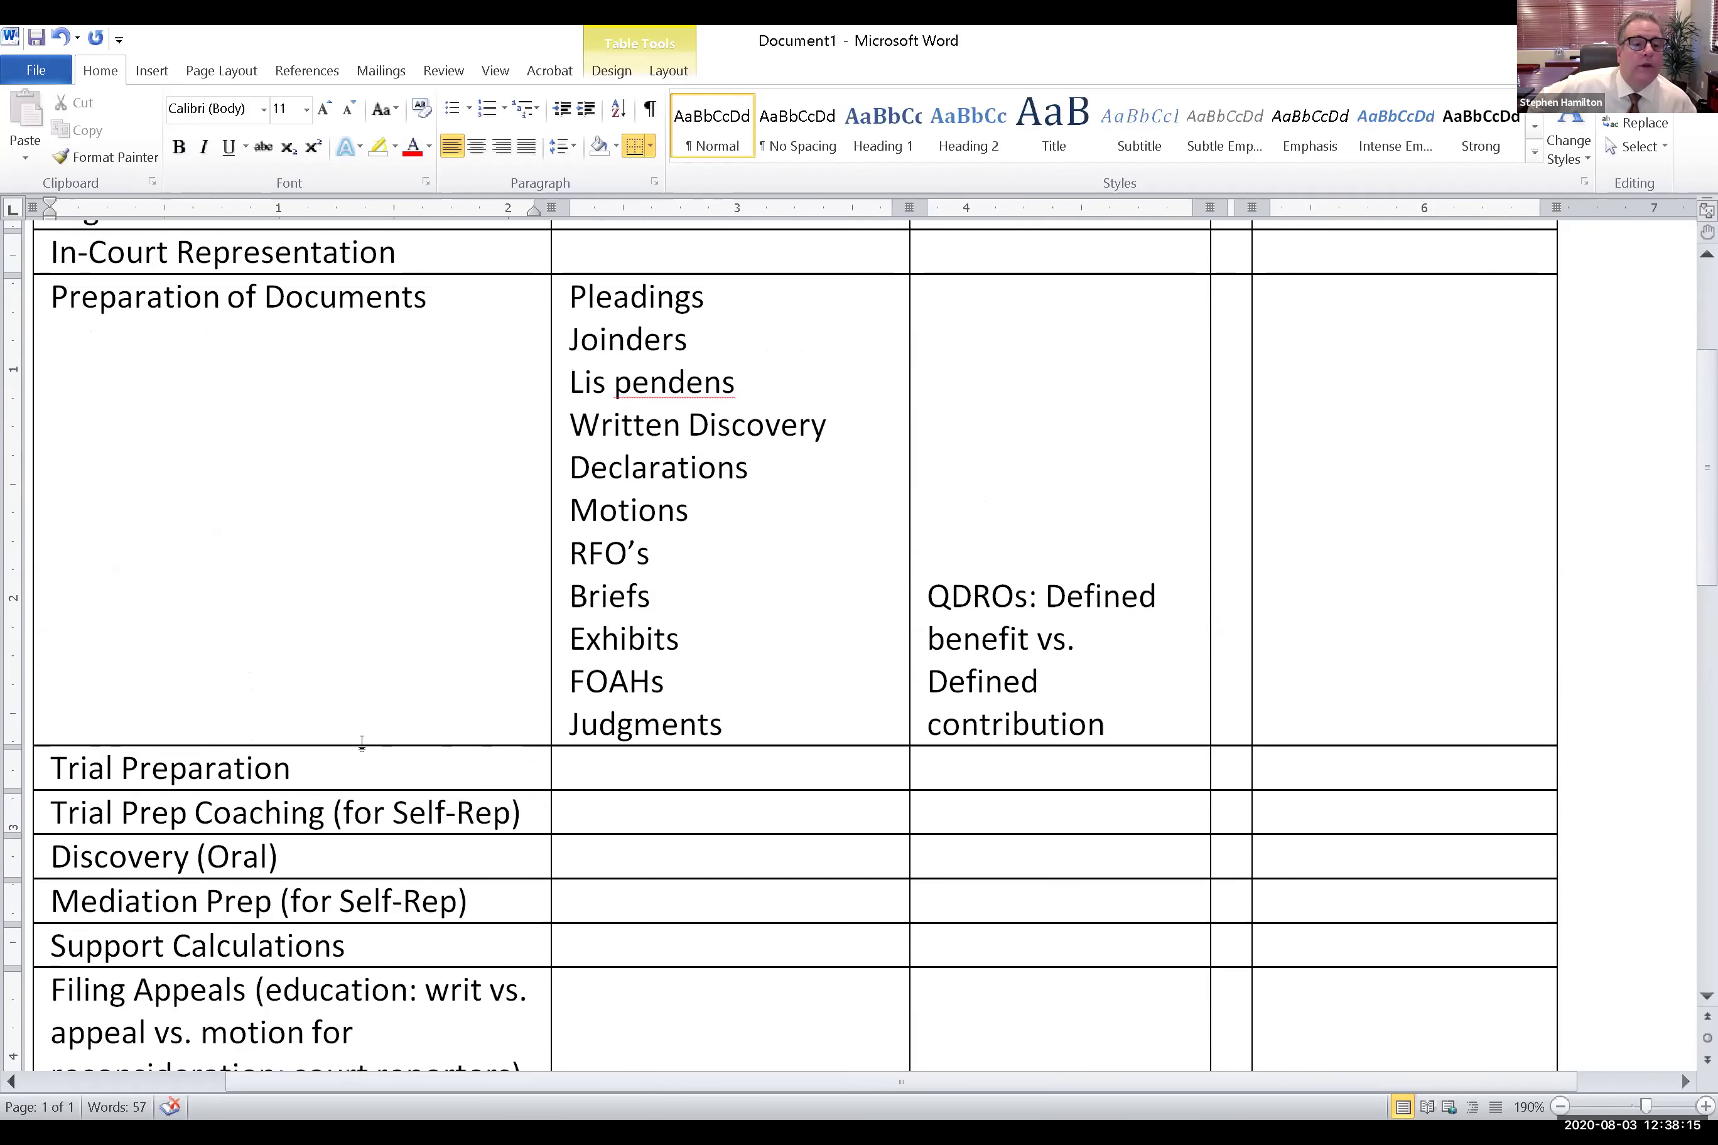
{"action": "scroll", "coordinate": [362, 741], "scroll_direction": "up", "scroll_amount": 2}
{"action": "scroll", "coordinate": [362, 744], "scroll_direction": "down", "scroll_amount": 1}
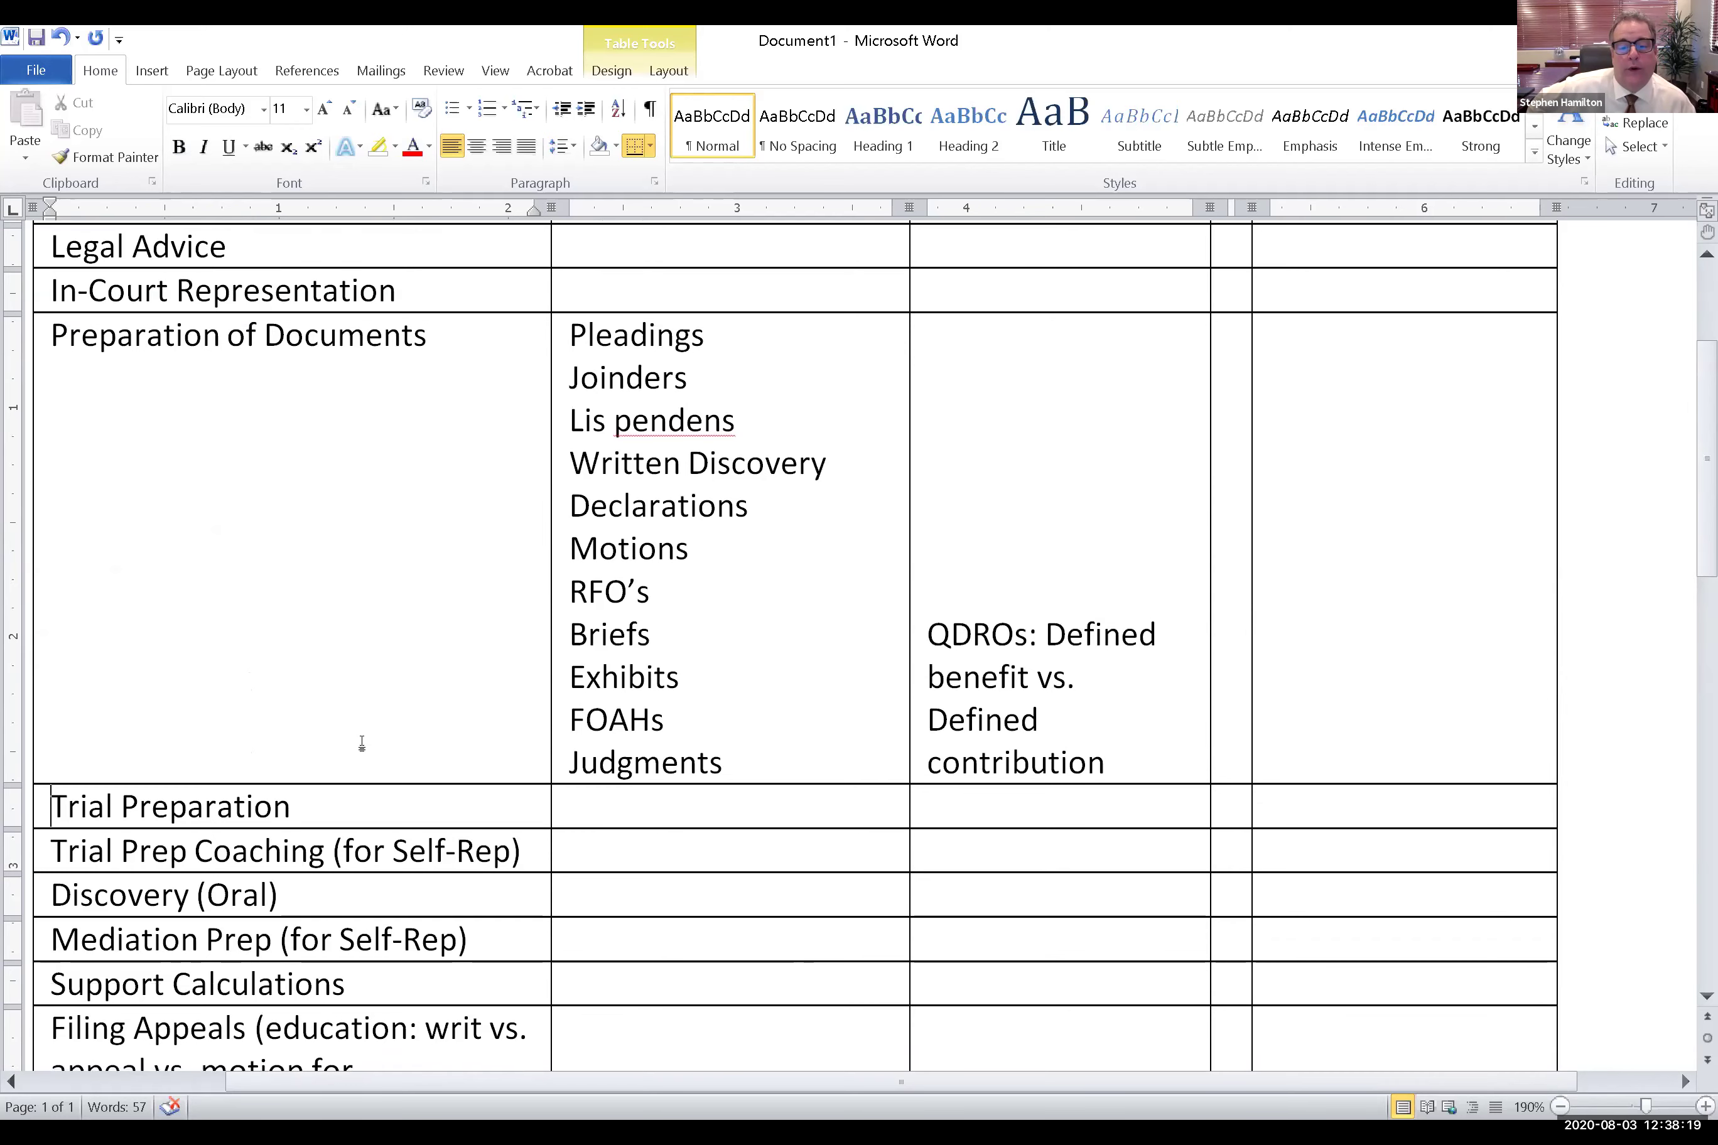
{"action": "scroll", "coordinate": [362, 743], "scroll_direction": "up", "scroll_amount": 4}
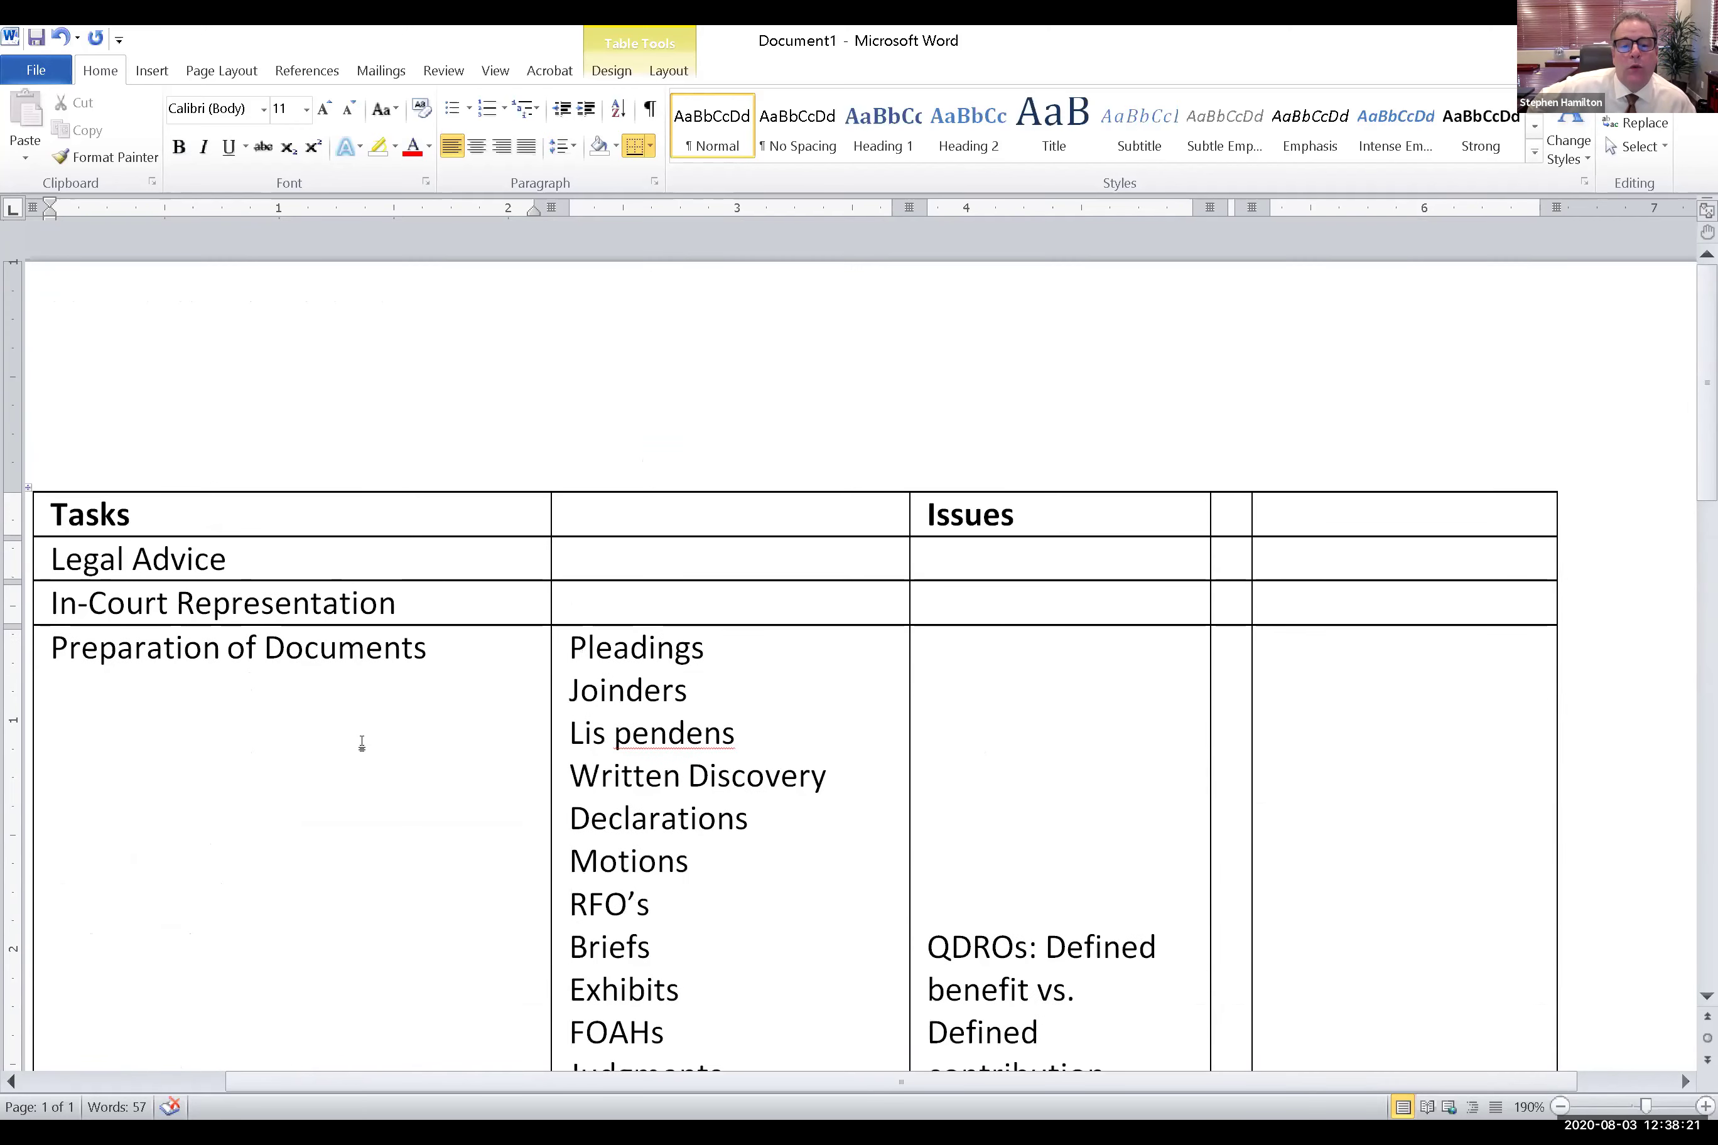
{"action": "scroll", "coordinate": [361, 743], "scroll_direction": "down", "scroll_amount": 3}
{"action": "scroll", "coordinate": [362, 743], "scroll_direction": "down", "scroll_amount": 4}
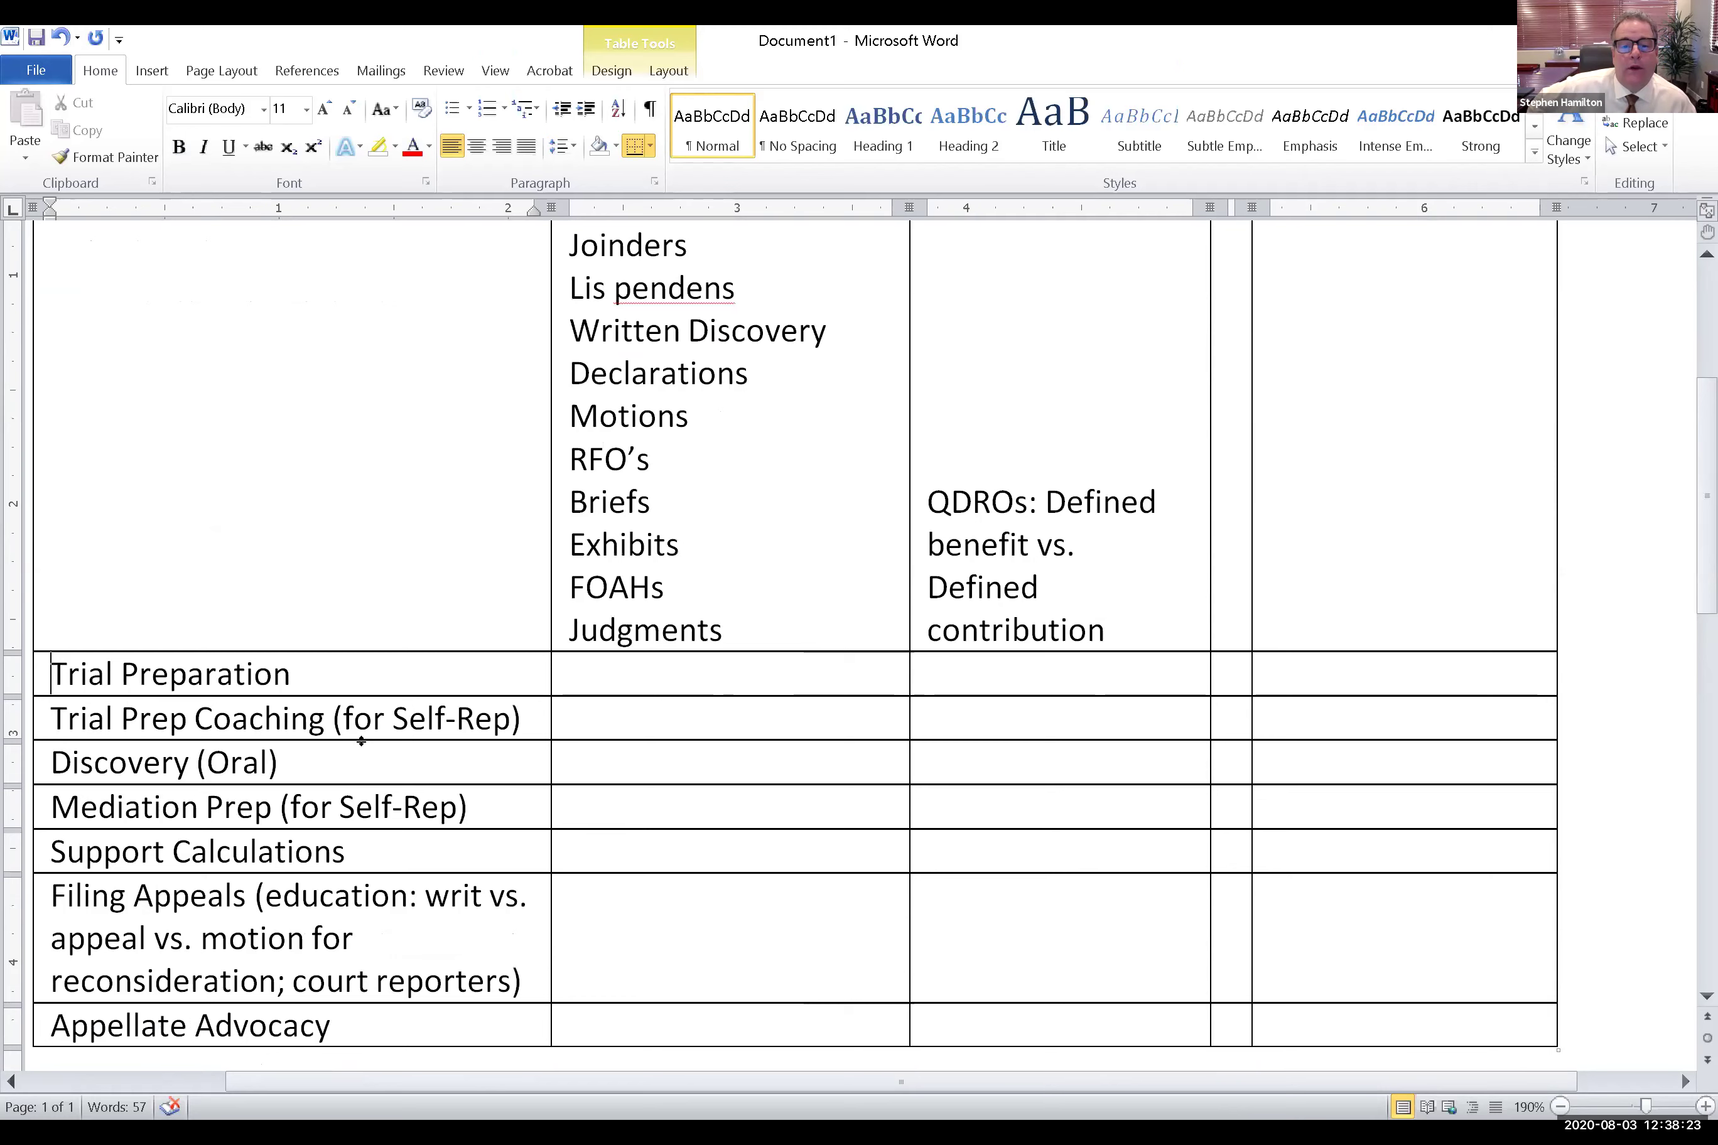
{"action": "scroll", "coordinate": [362, 744], "scroll_direction": "up", "scroll_amount": 6}
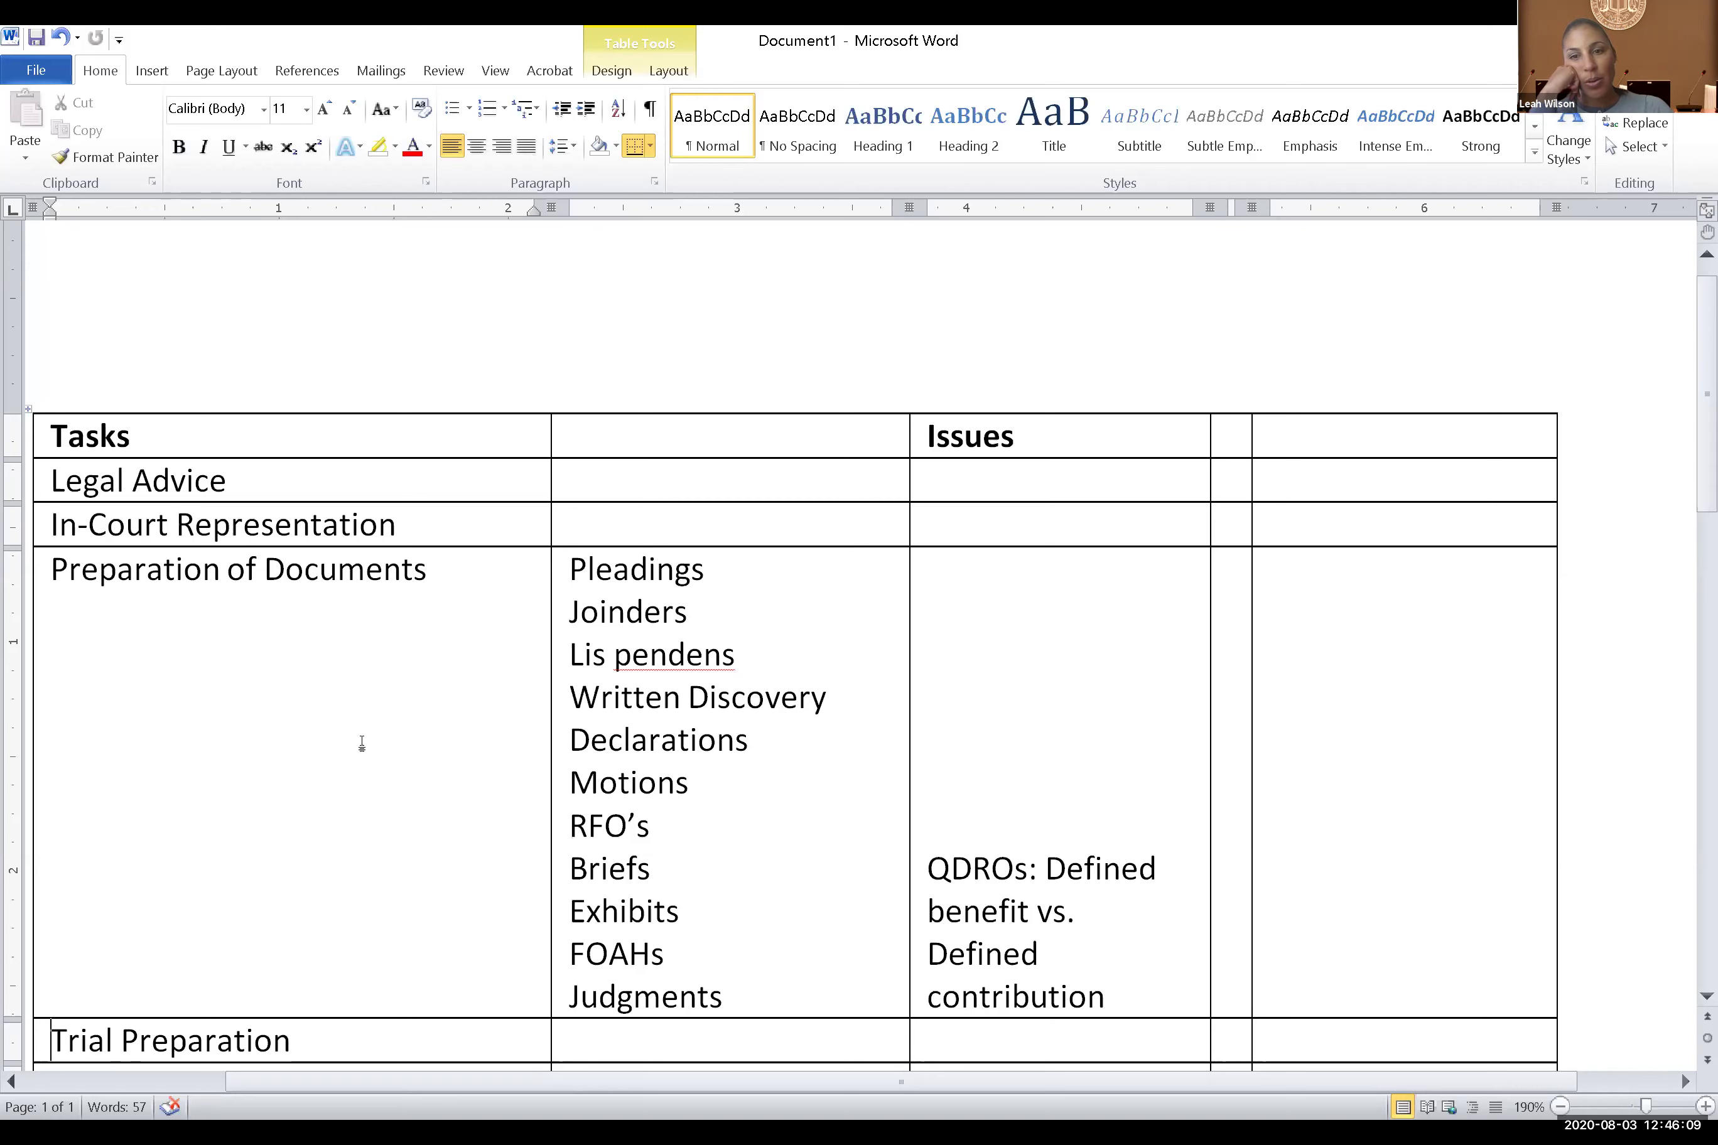
{"action": "scroll", "coordinate": [361, 744], "scroll_direction": "left", "scroll_amount": 3}
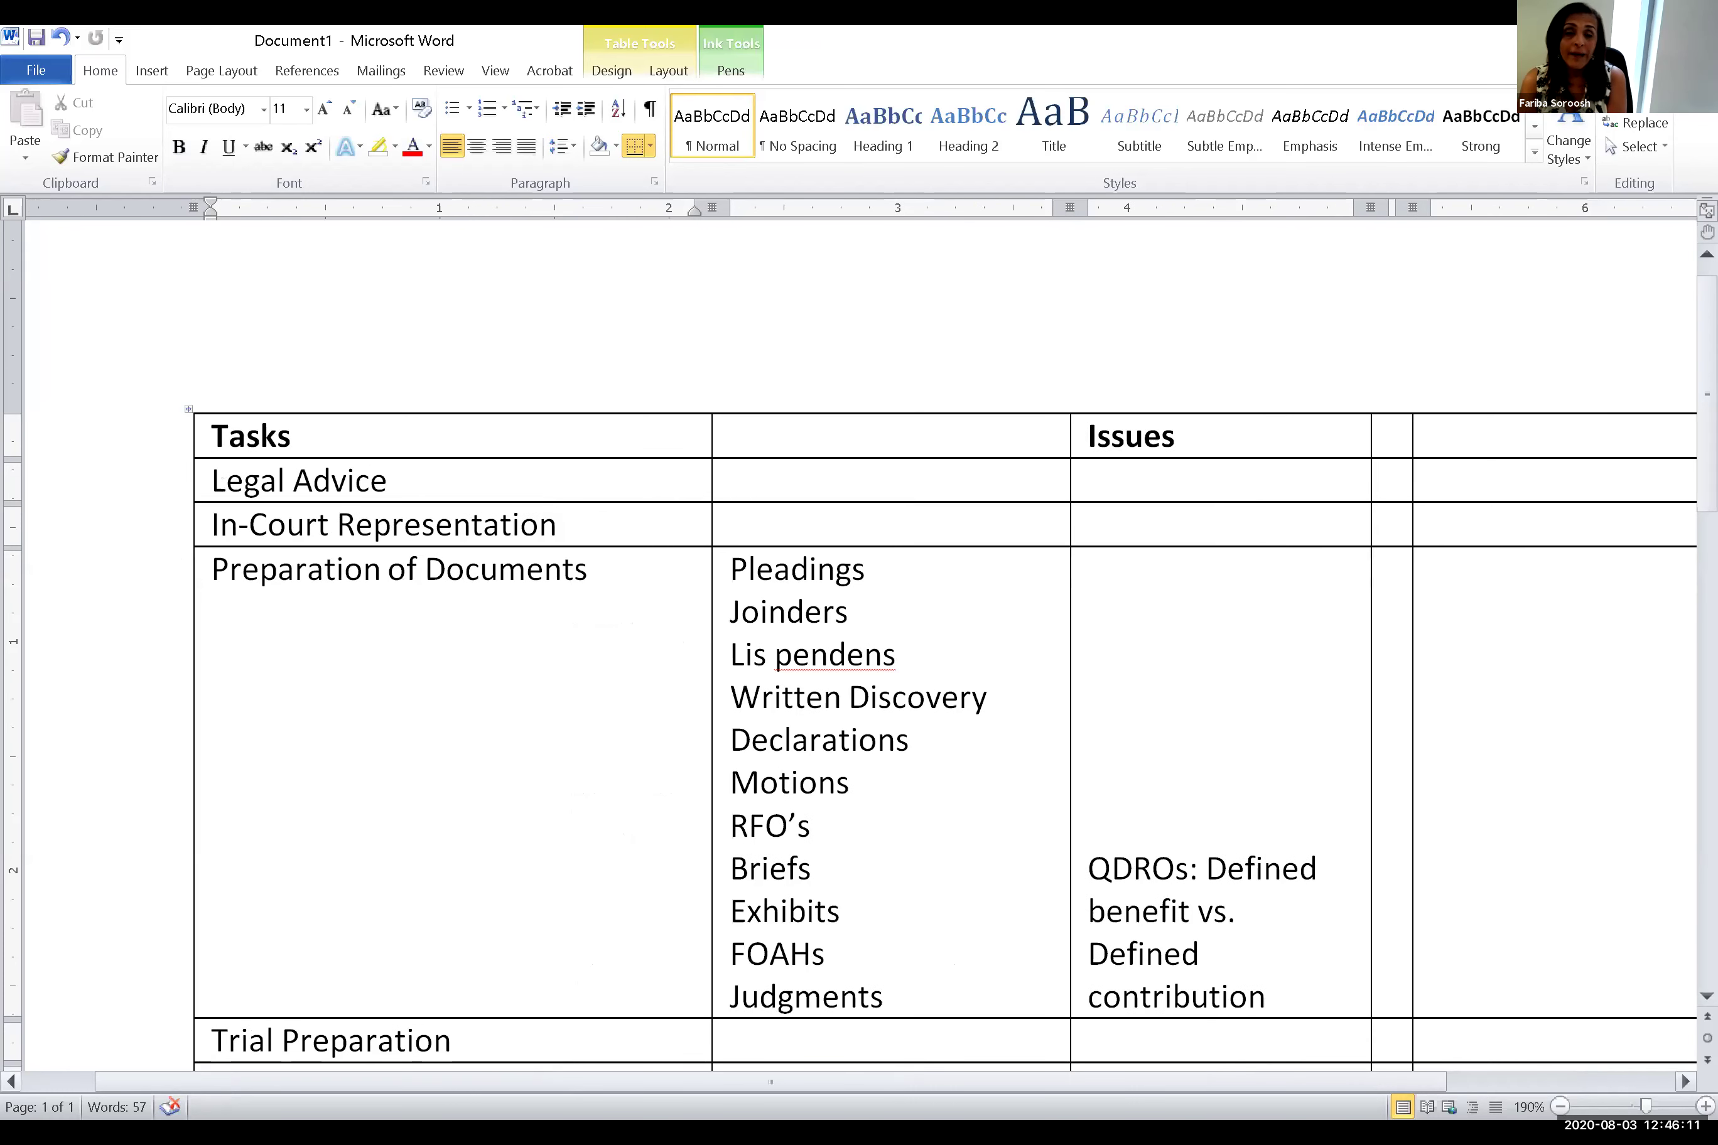
{"action": "scroll", "coordinate": [873, 739], "scroll_direction": "right", "scroll_amount": 3}
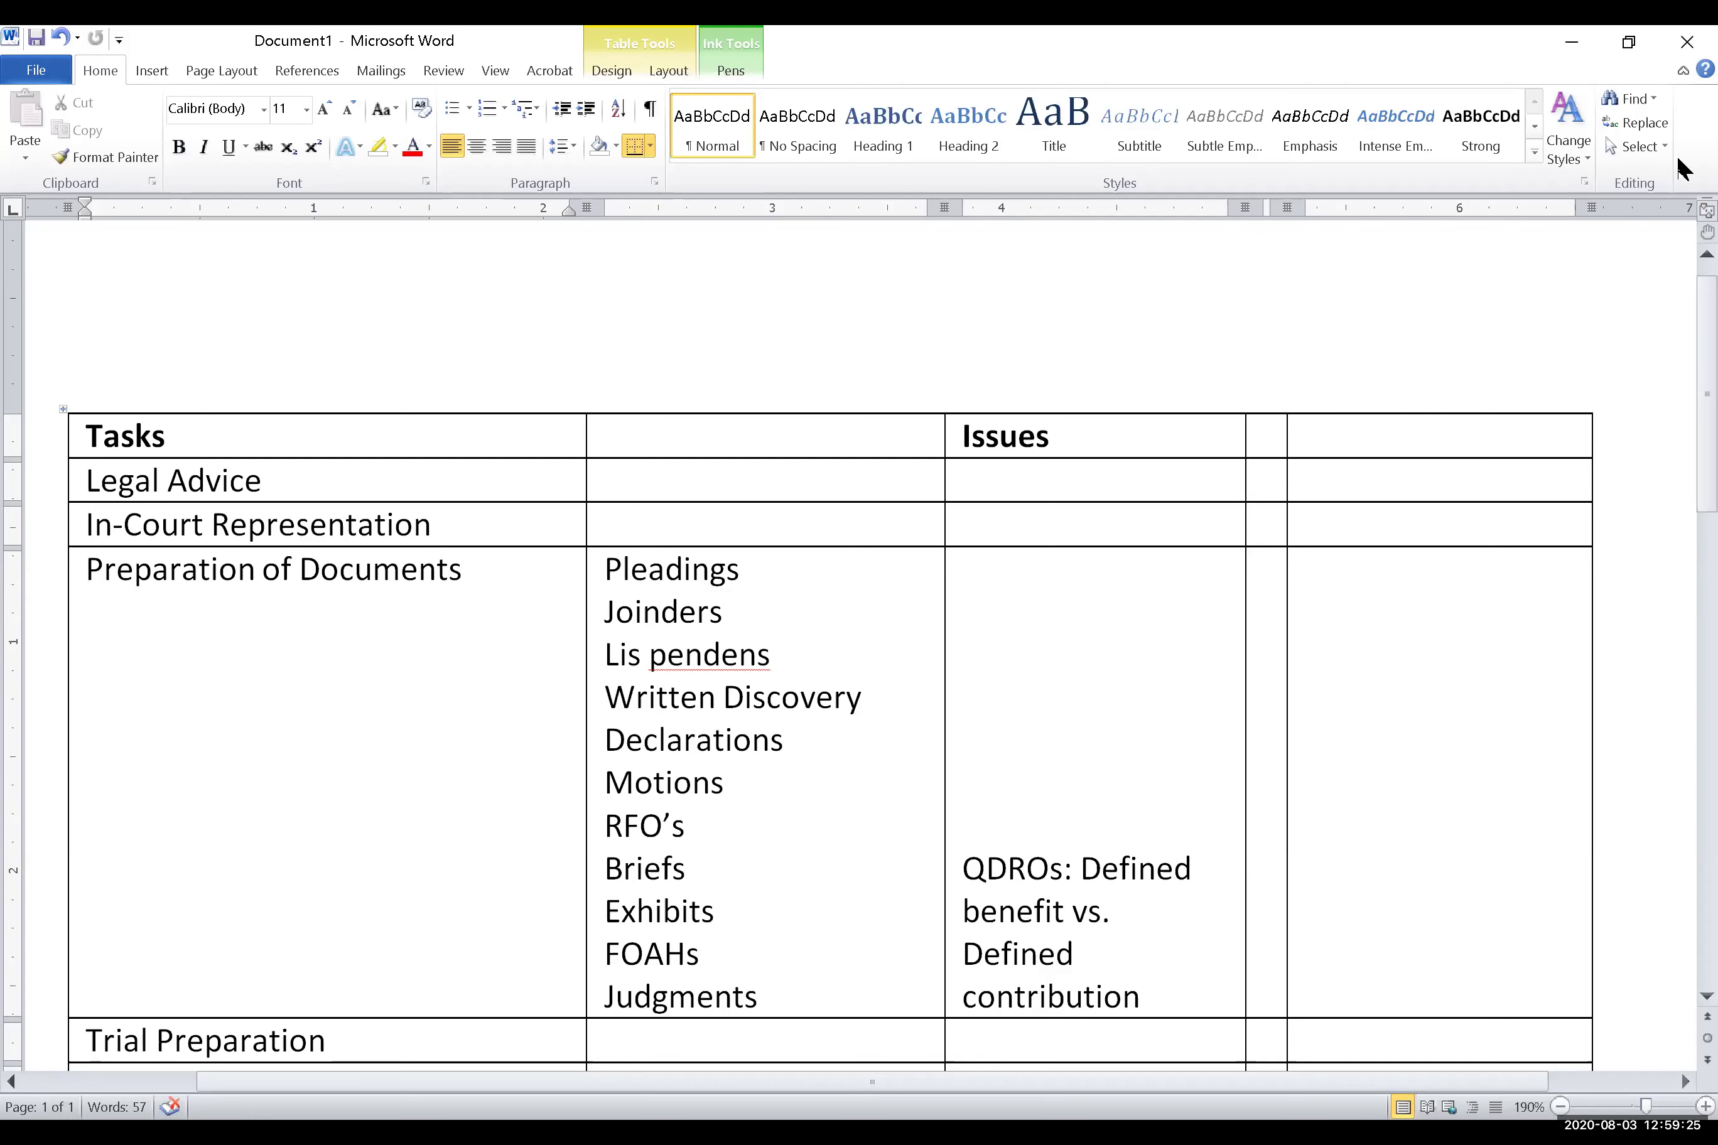
Place the cursor in the cell beside "Trial Preparation" and review the task rows from Legal Advice to Filing Appeals
{"action": "key", "text": "Tab"}
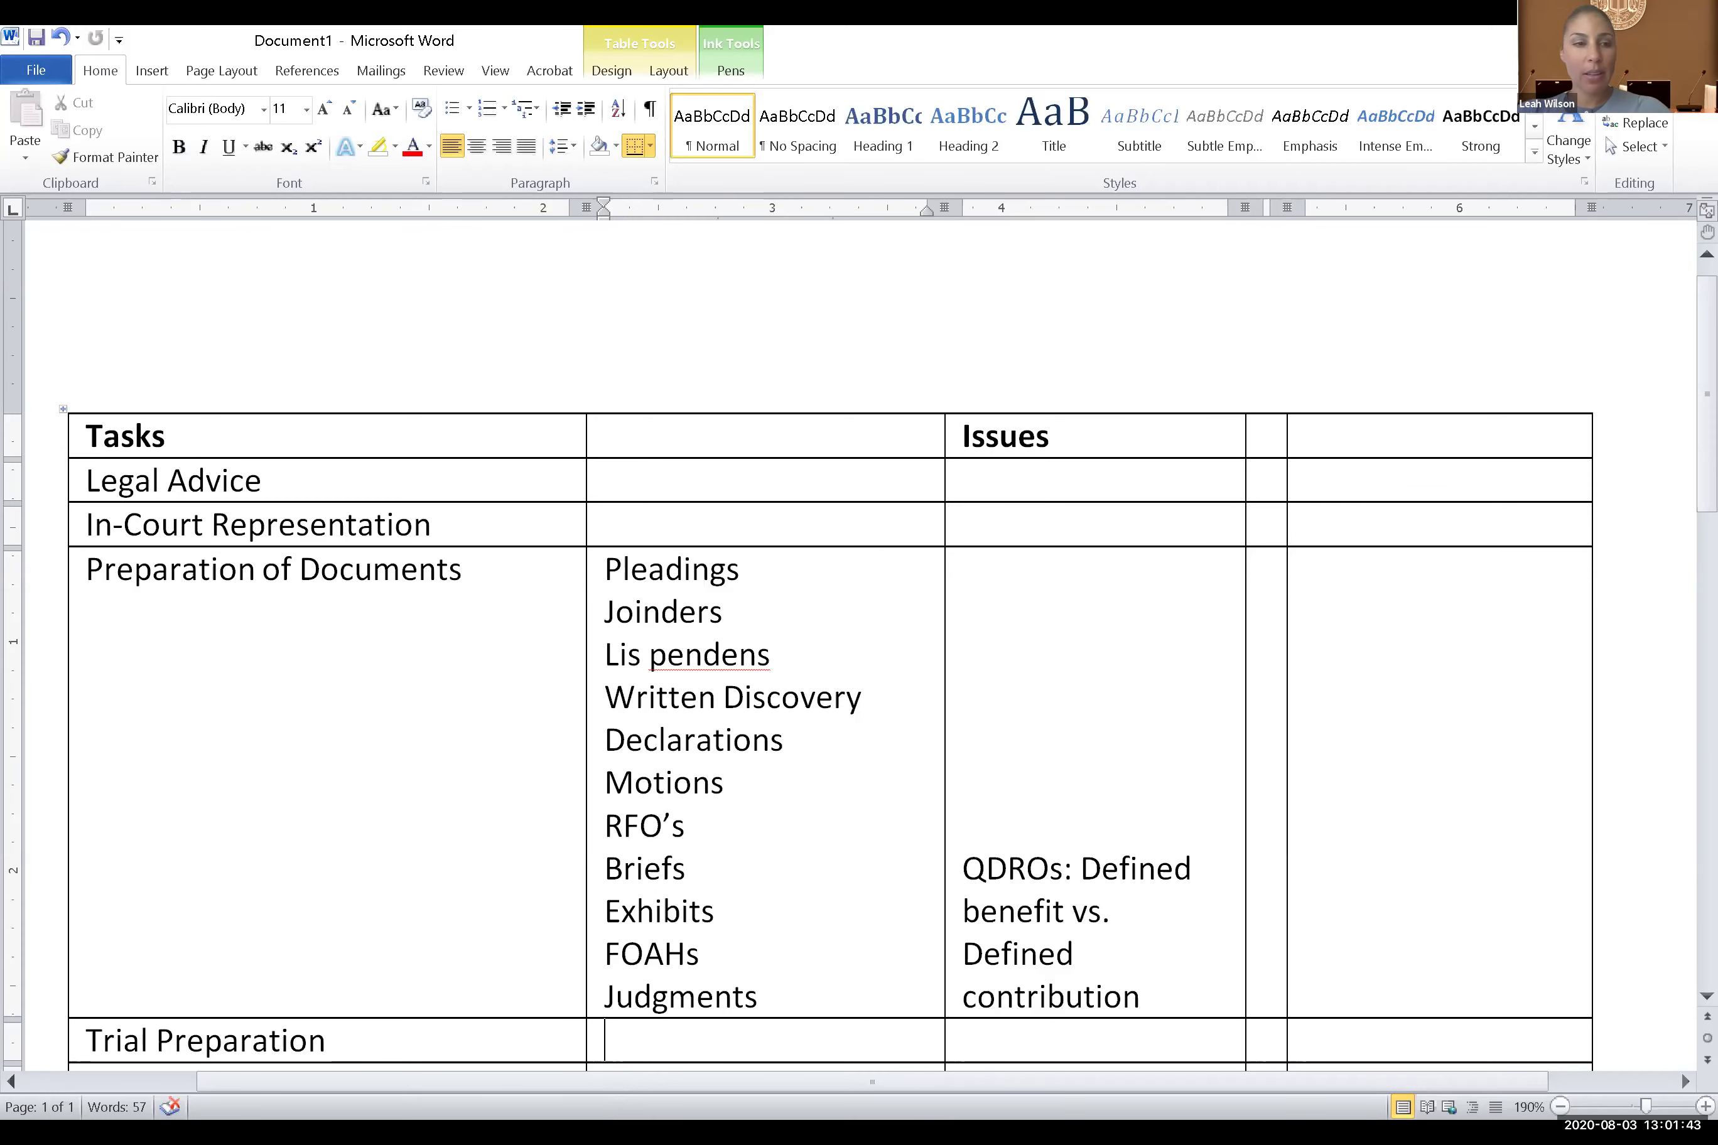
{"action": "scroll", "coordinate": [1283, 640], "scroll_direction": "down", "scroll_amount": 3}
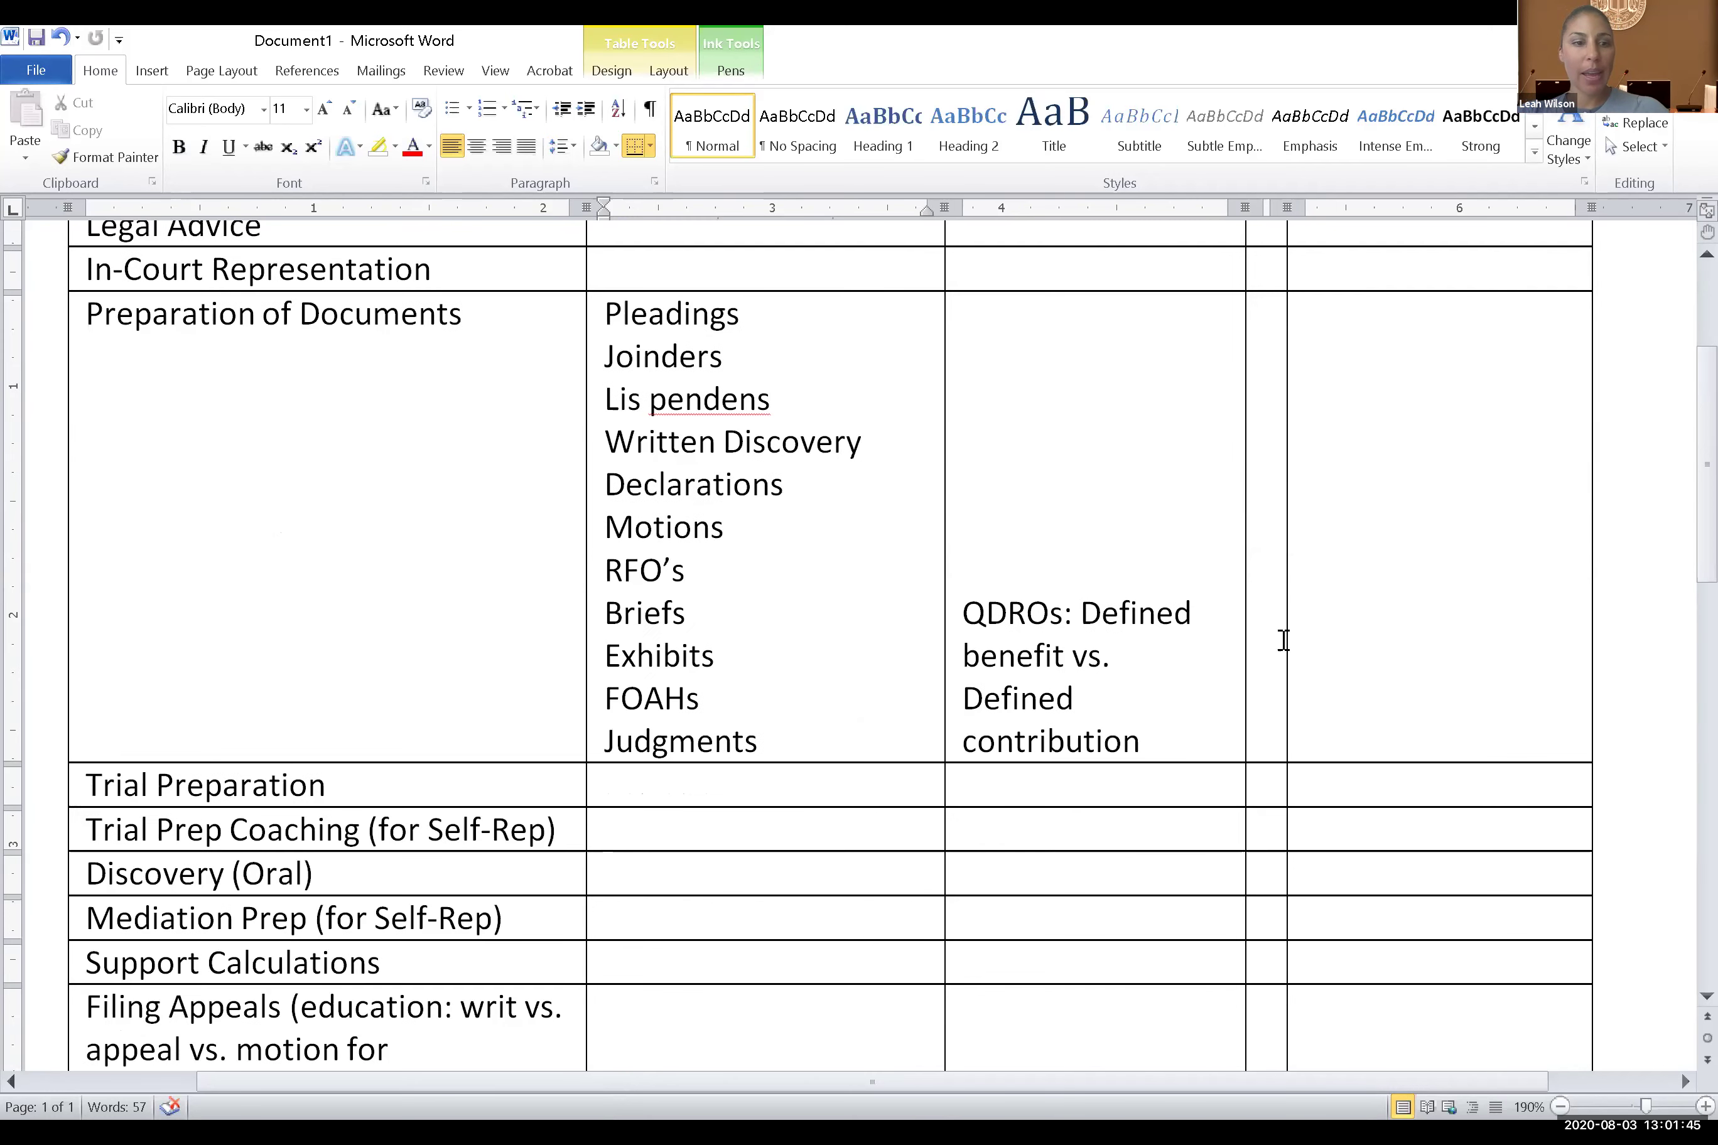
{"action": "scroll", "coordinate": [1283, 640], "scroll_direction": "up", "scroll_amount": 4}
{"action": "scroll", "coordinate": [1010, 965], "scroll_direction": "down", "scroll_amount": 3}
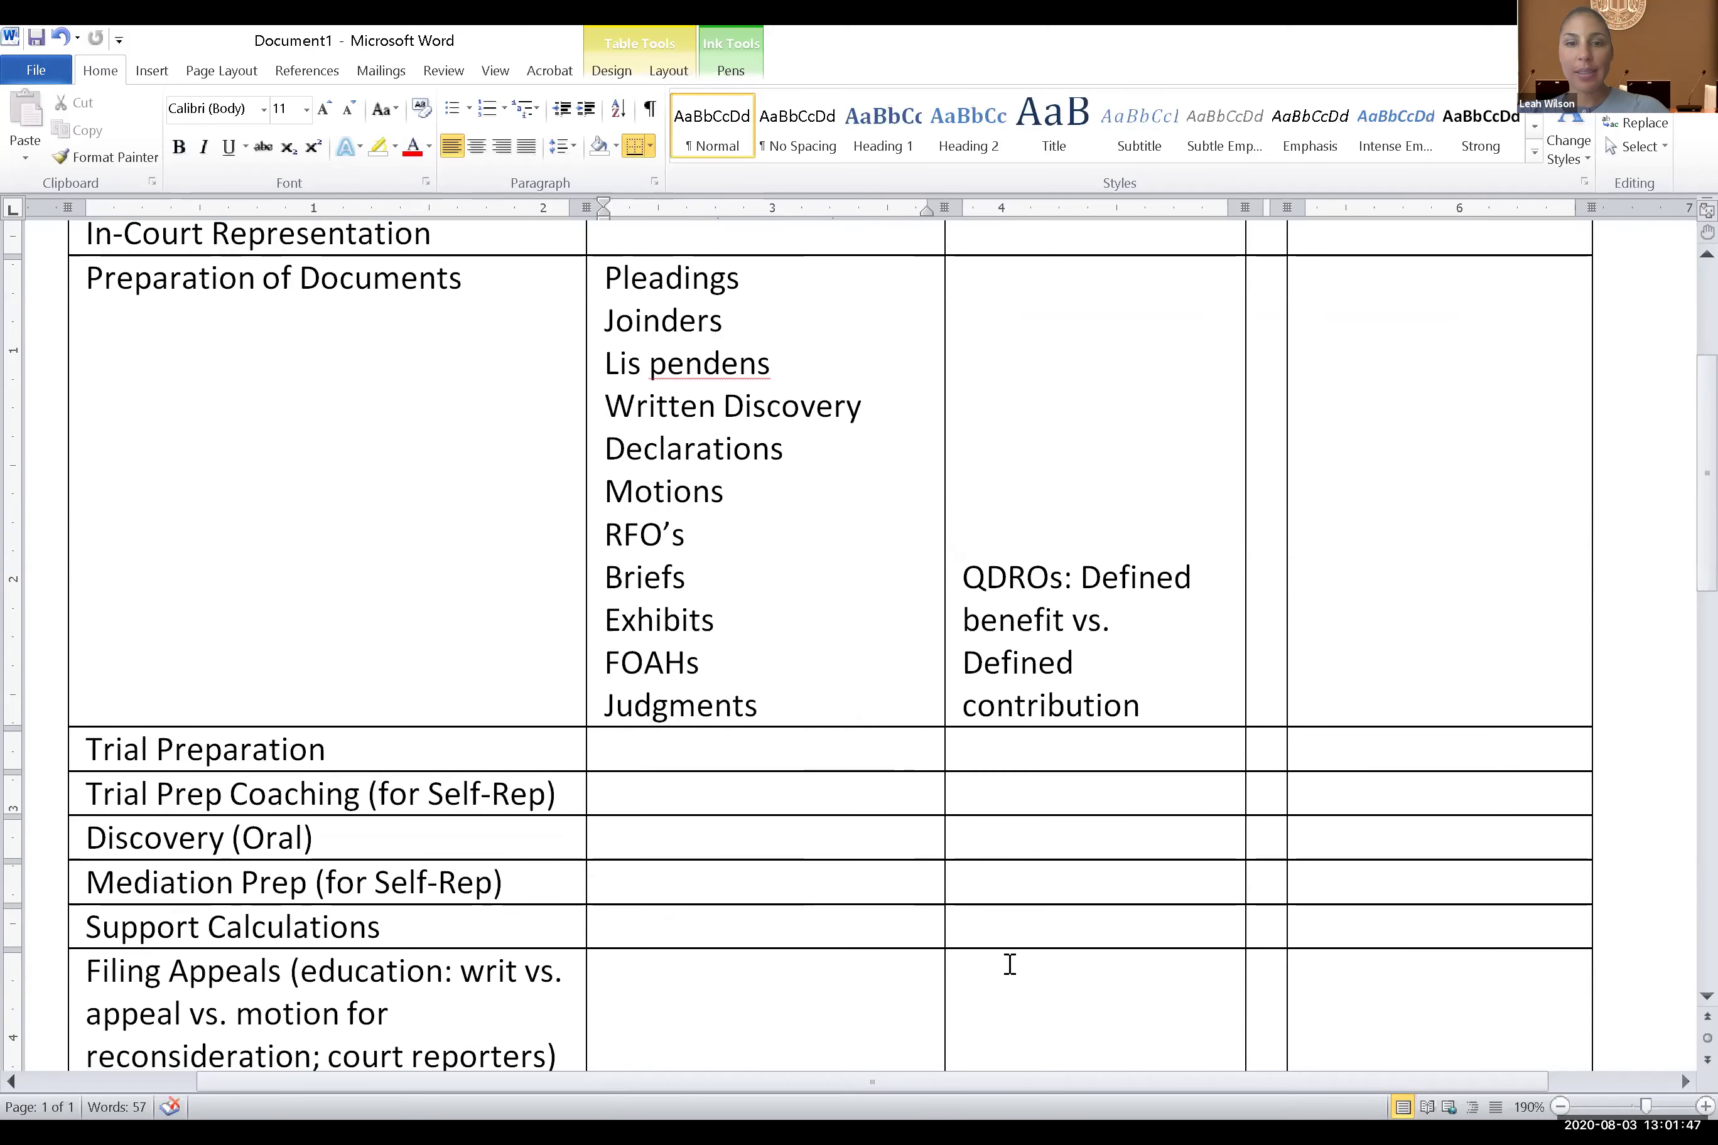
{"action": "scroll", "coordinate": [1010, 965], "scroll_direction": "down", "scroll_amount": 1}
{"action": "scroll", "coordinate": [1010, 964], "scroll_direction": "up", "scroll_amount": 3}
{"action": "scroll", "coordinate": [1009, 965], "scroll_direction": "up", "scroll_amount": 1}
{"action": "scroll", "coordinate": [1010, 964], "scroll_direction": "down", "scroll_amount": 2}
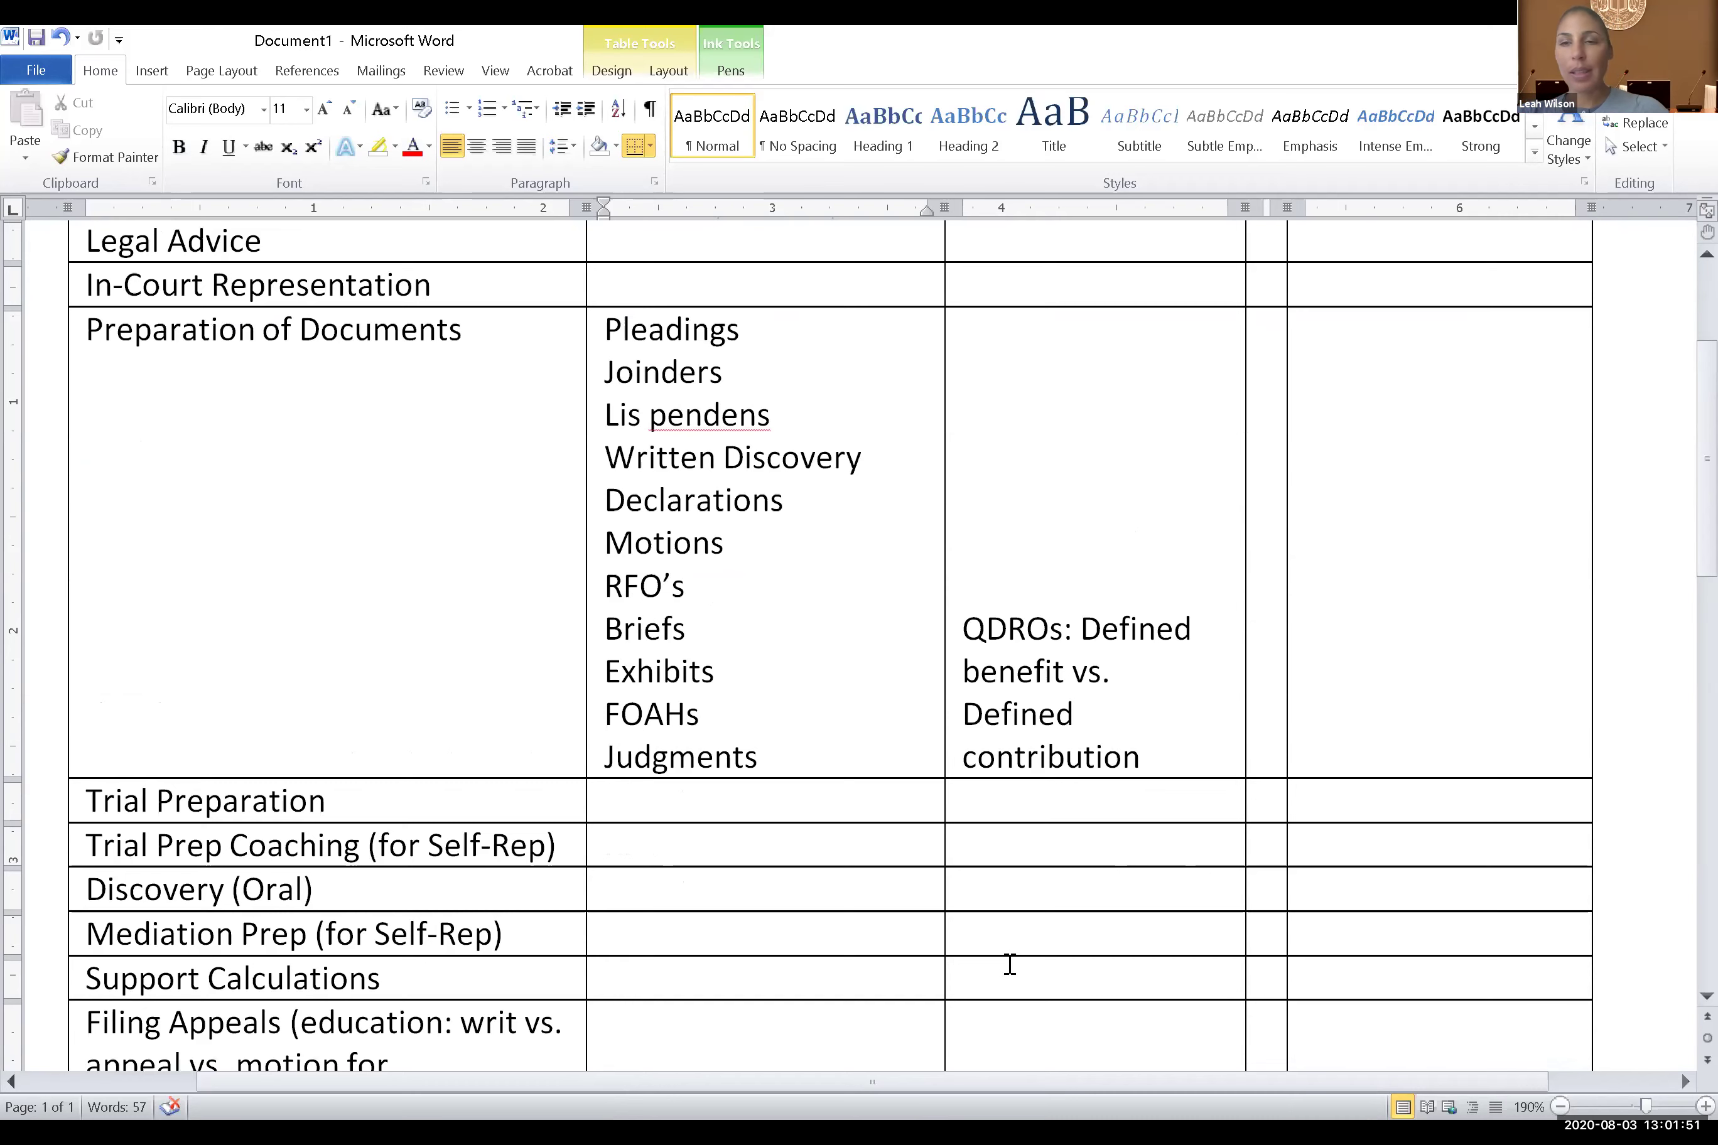
{"action": "scroll", "coordinate": [1010, 964], "scroll_direction": "down", "scroll_amount": 1}
{"action": "scroll", "coordinate": [1009, 965], "scroll_direction": "up", "scroll_amount": 1}
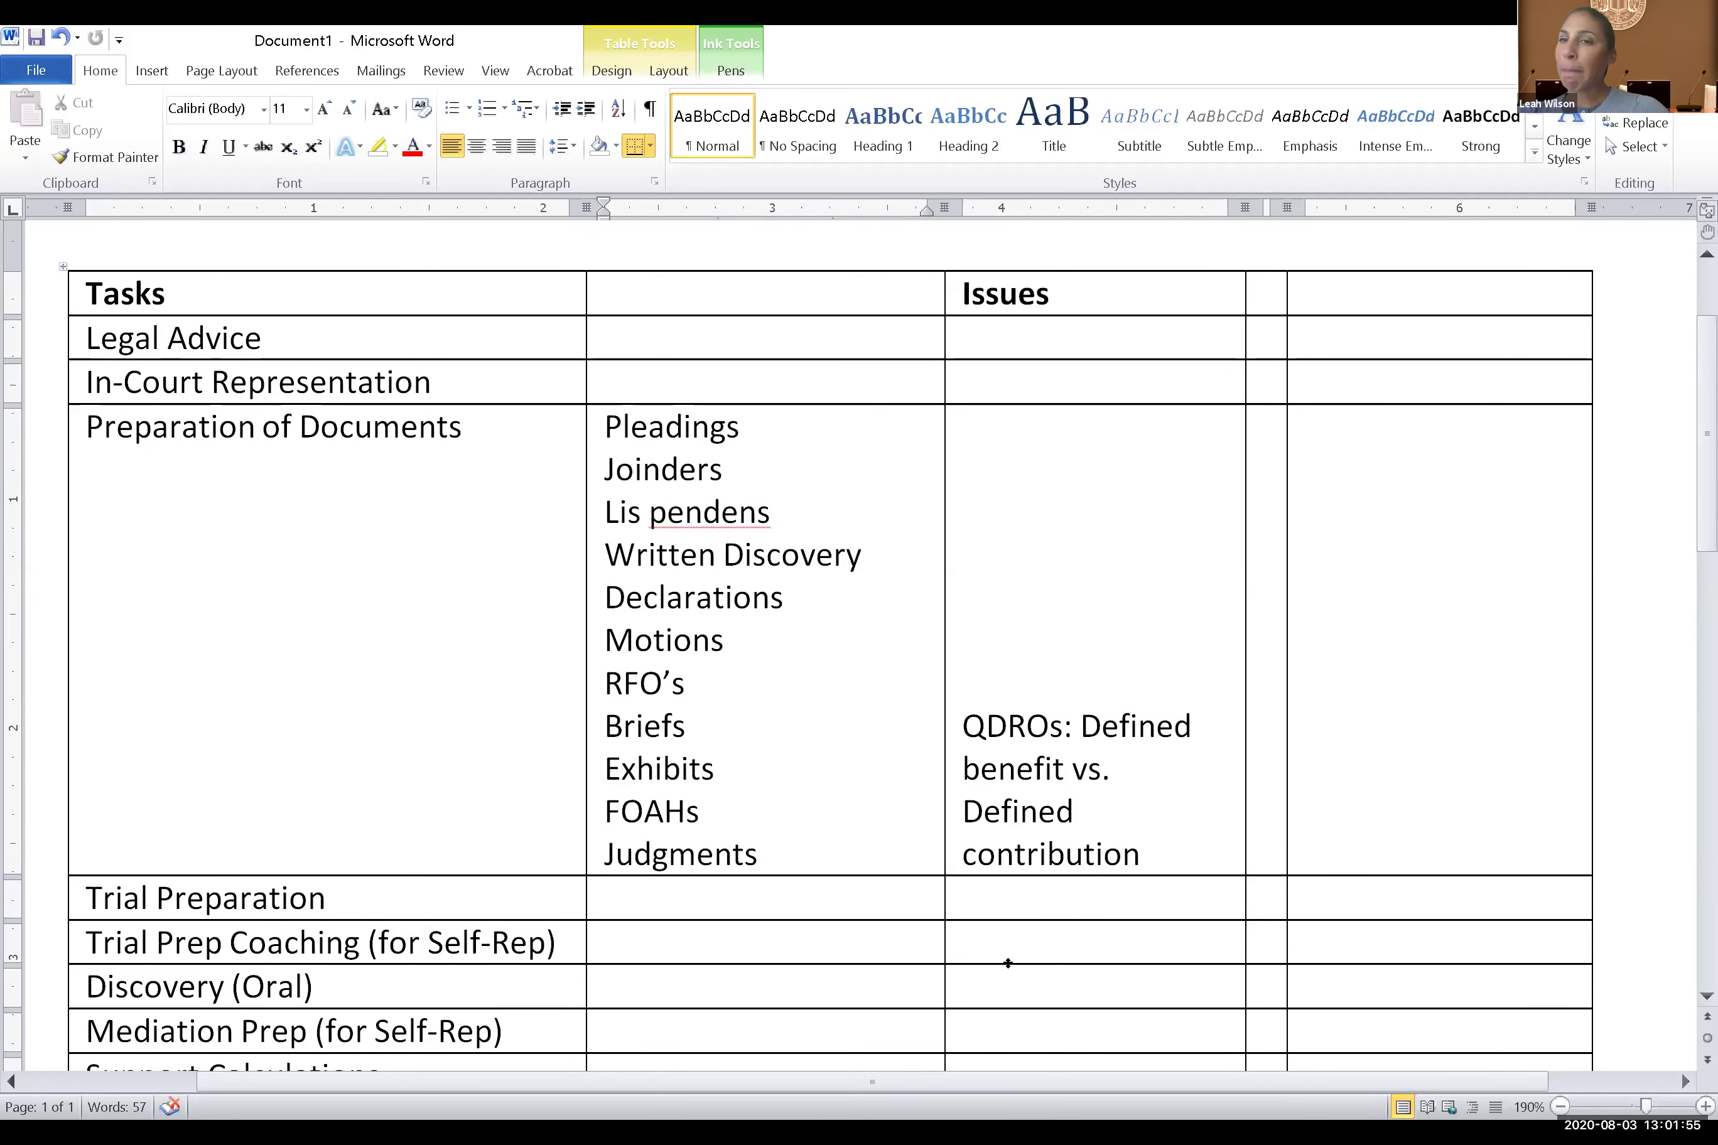